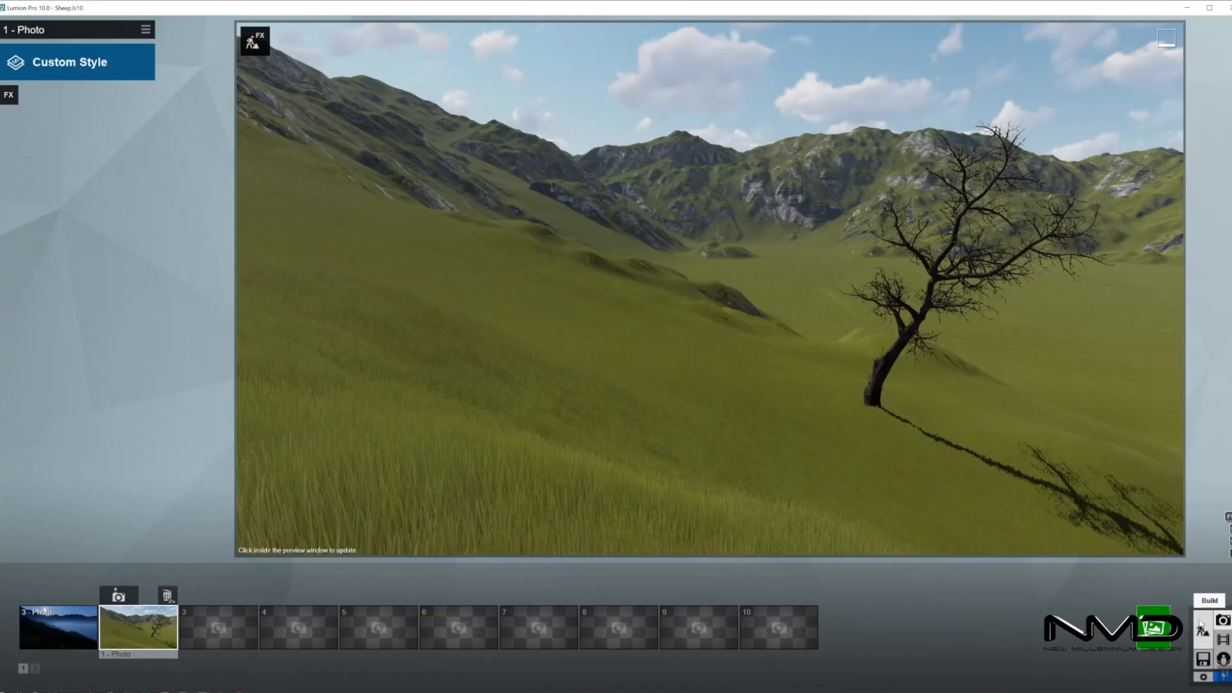
Move the leafless tree farther back into the valley
right_click_drag(965, 548, 728, 480)
key("w")
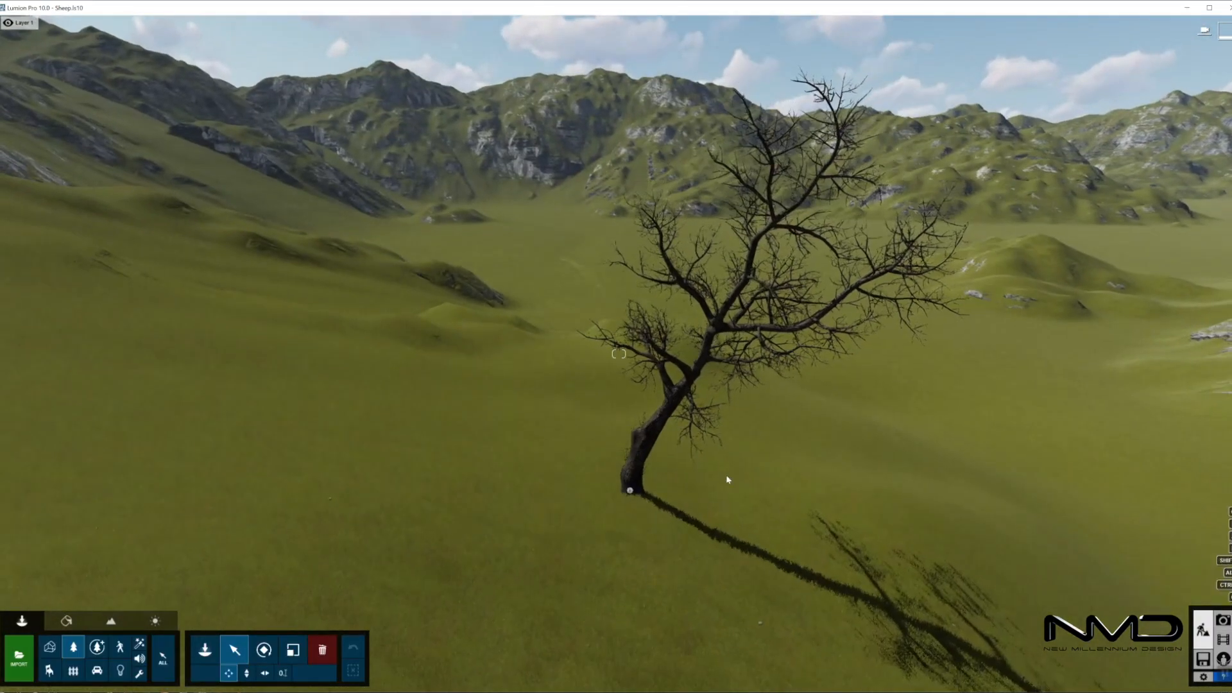
left_click_drag(631, 491, 687, 421)
right_click_drag(687, 421, 782, 548)
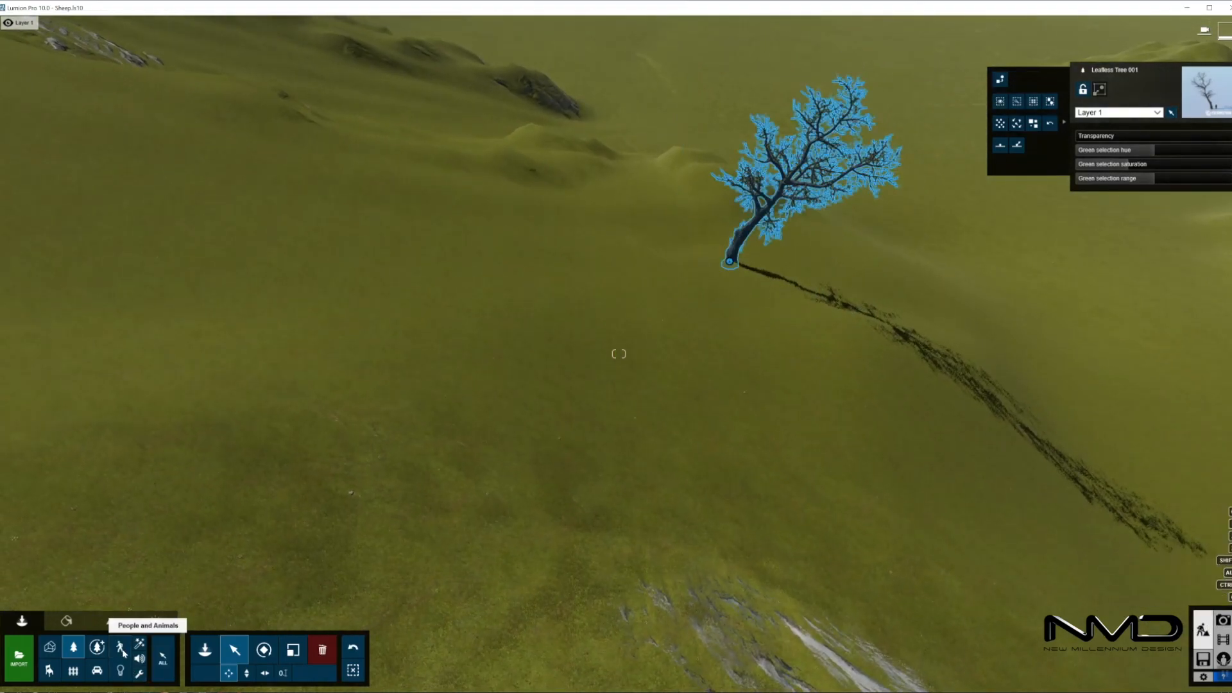
Place one Sheep 001 Idle from the farm animals on the open grass in front of the tree
left_click(206, 650)
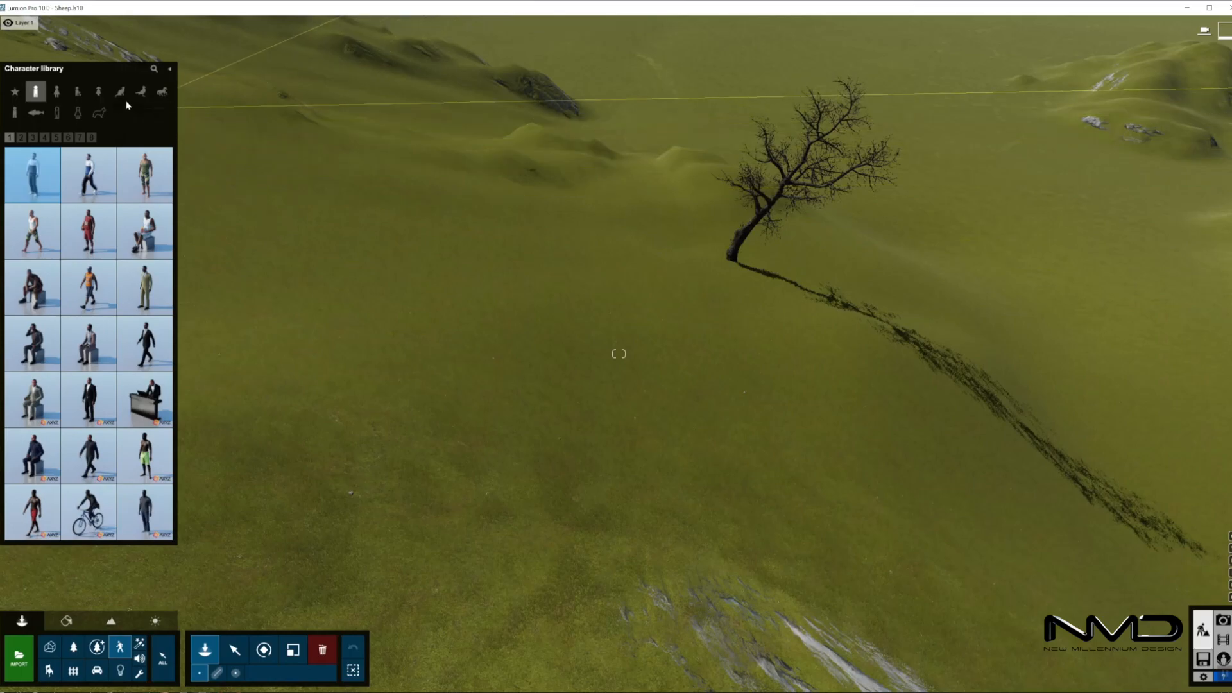
left_click(162, 91)
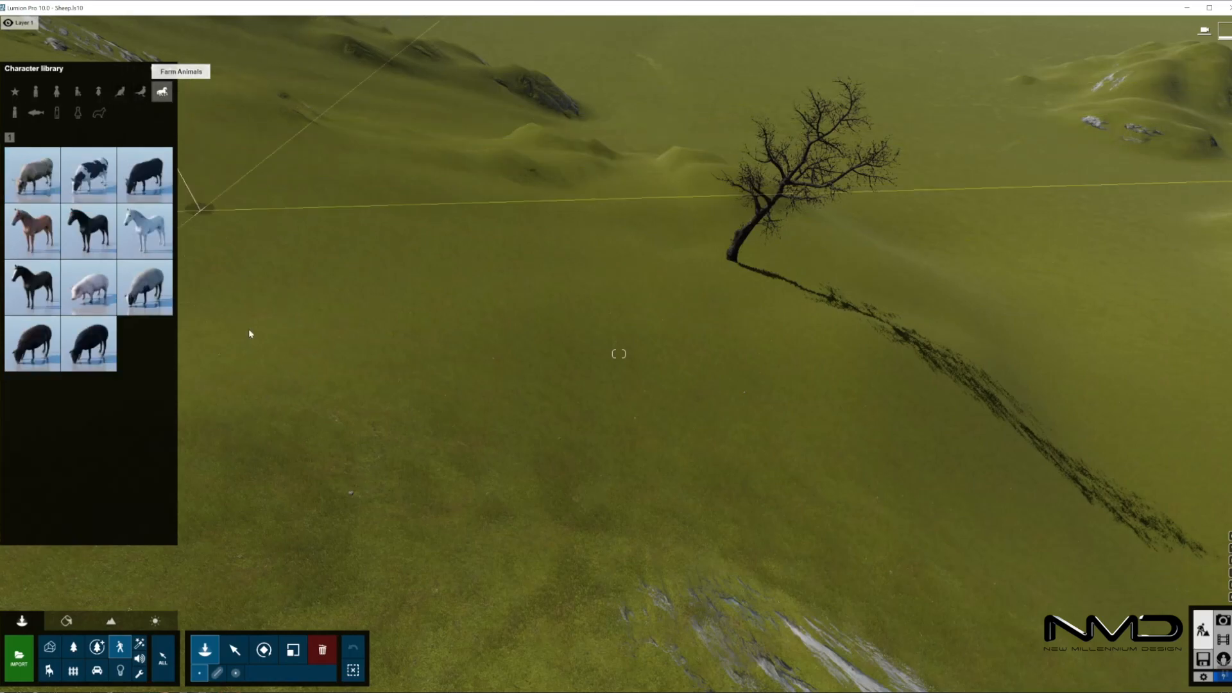
left_click(147, 291)
right_click_drag(559, 559, 593, 590)
left_click(592, 590)
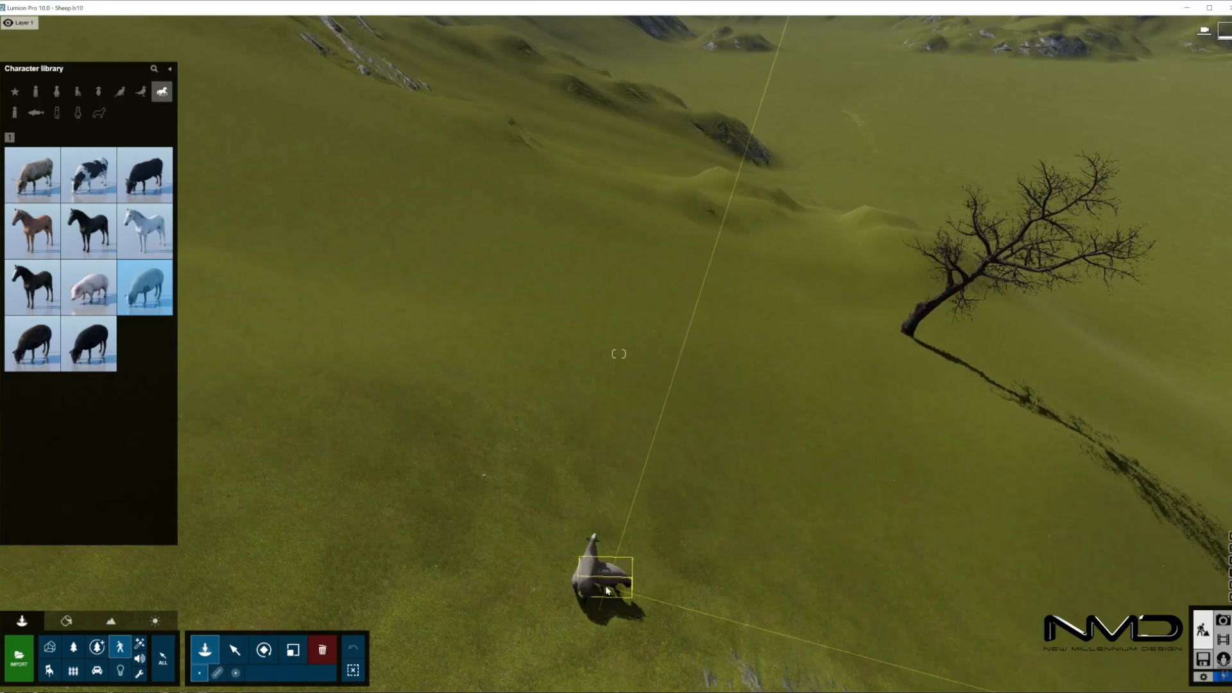
Rotate the placed sheep to face the photo camera and check it in the saved 1 - Photo view
key("Escape")
key("r")
left_click_drag(600, 580, 565, 643)
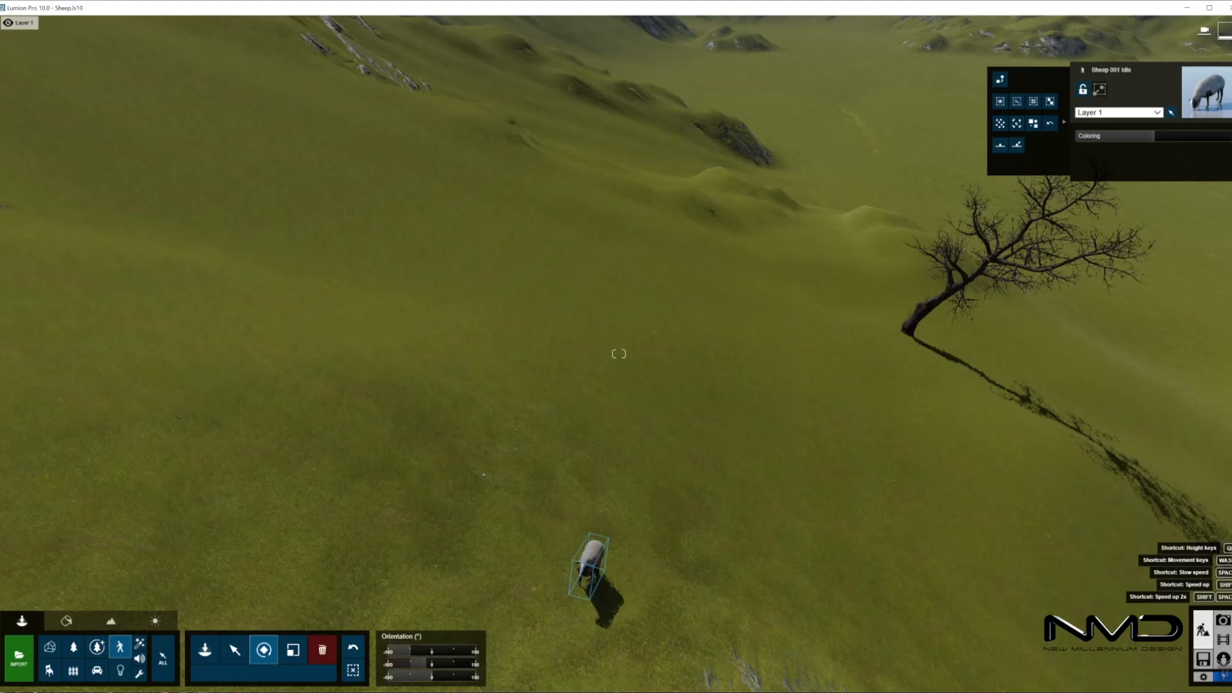
scroll(589, 570, "up", 4)
scroll(589, 570, "down", 2)
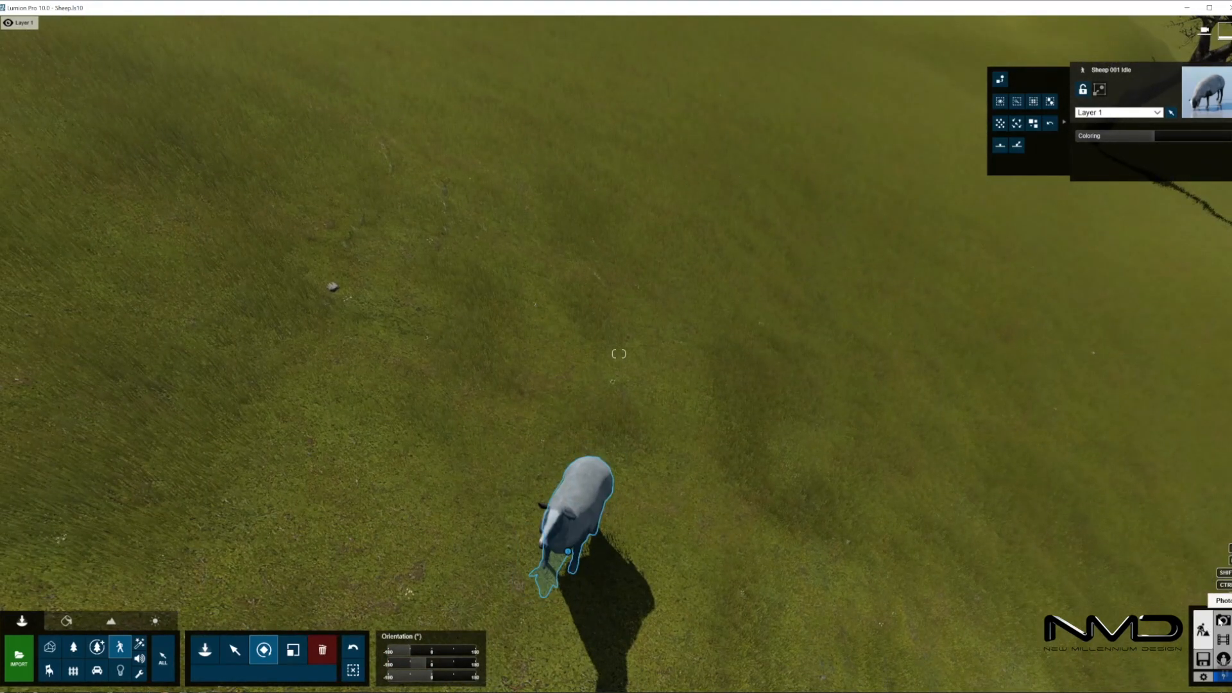
left_click(1222, 620)
left_click(138, 627)
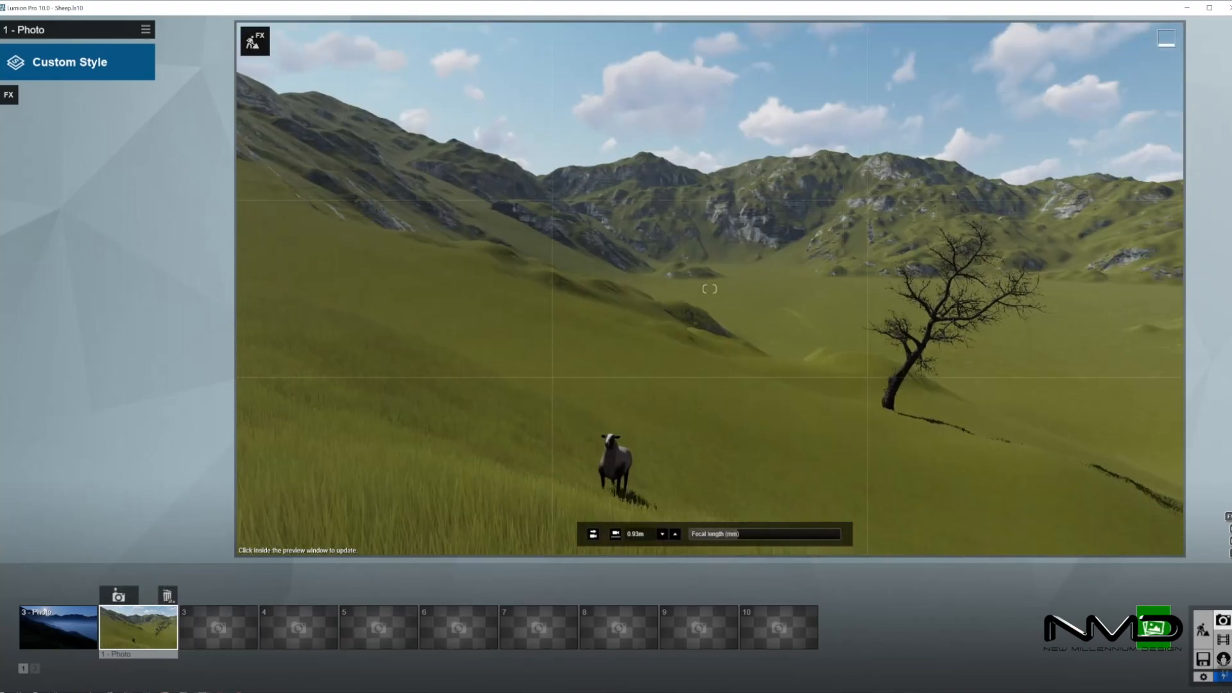
Move the sheep closer to the photo camera along the grass and check the photo composition
left_click(1203, 630)
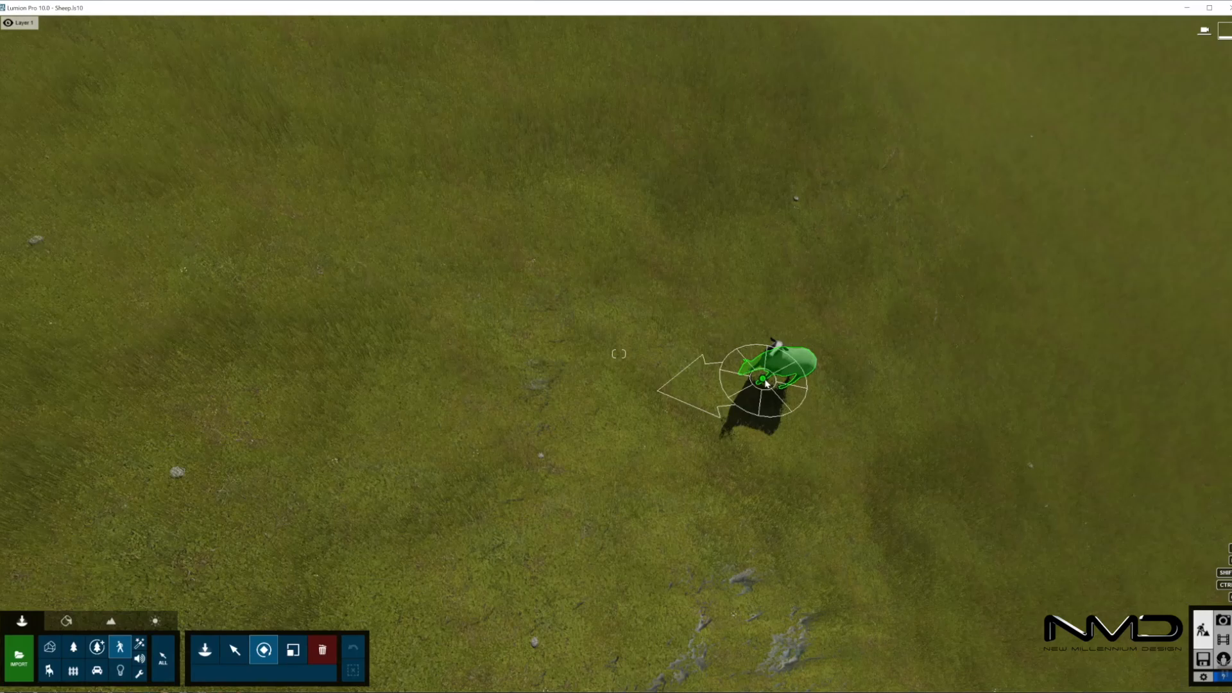
key("m")
left_click_drag(764, 381, 466, 381)
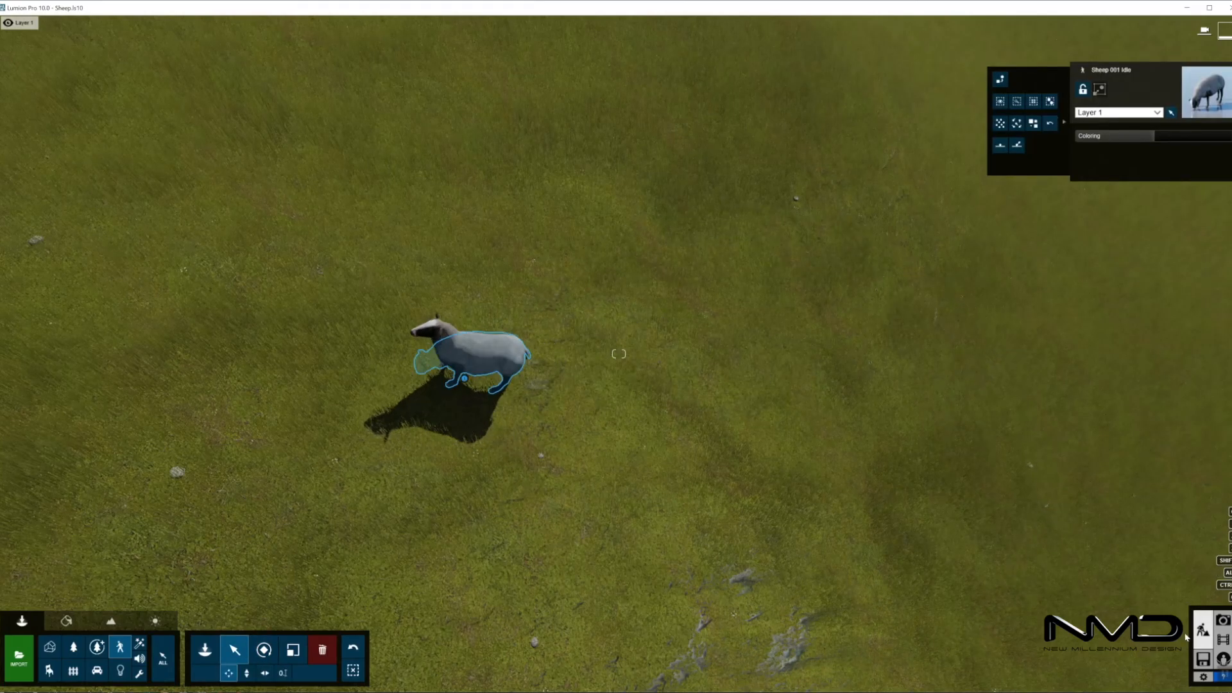
left_click(1223, 620)
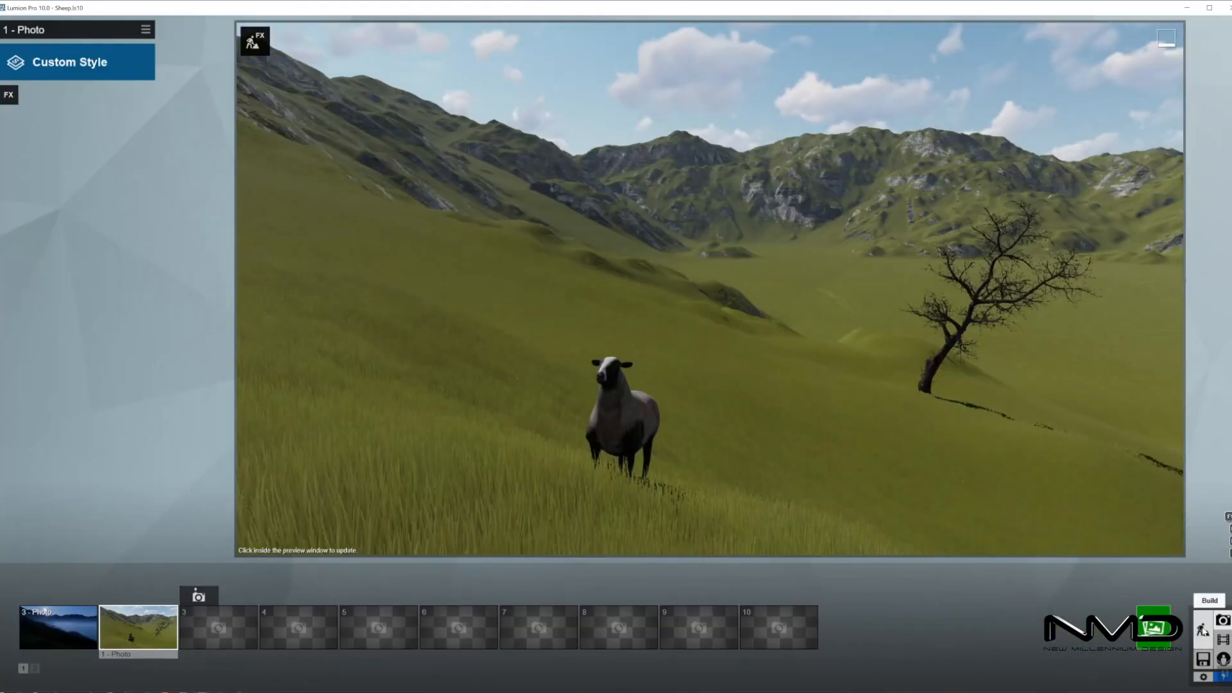
Bring the sheep nearer to the camera, adjust its rotation, and review it in the 1 - Photo view
left_click(1210, 600)
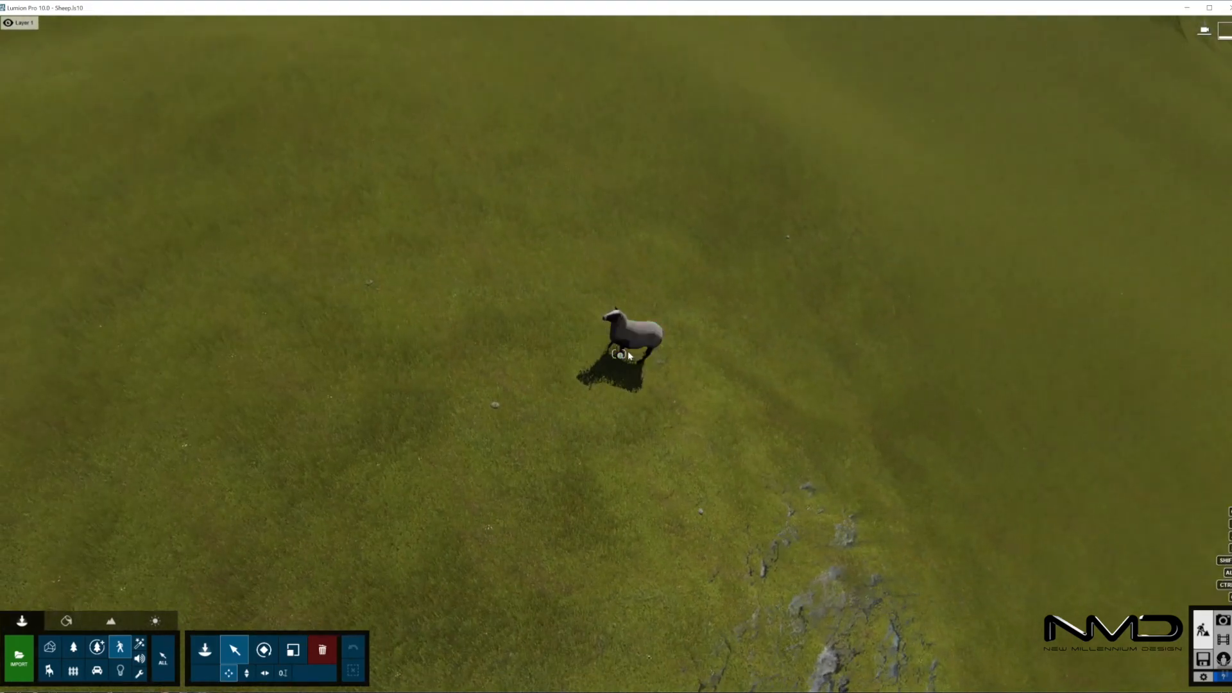
left_click_drag(620, 355, 466, 391)
key("r")
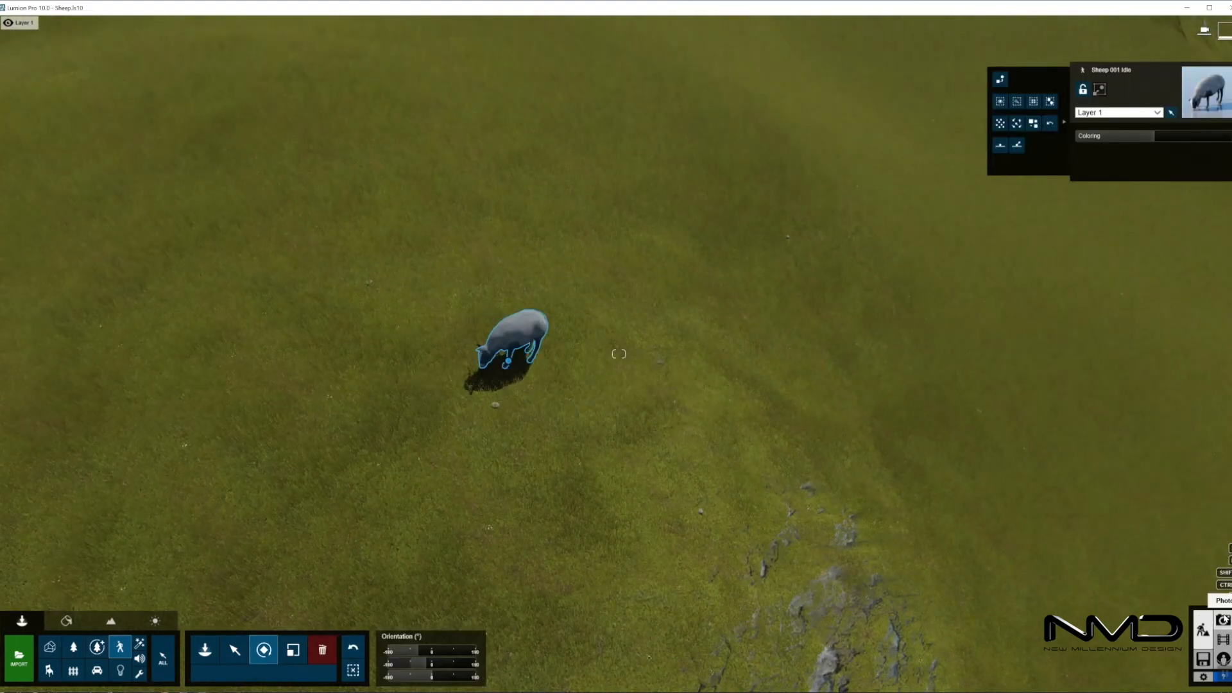
left_click(1225, 619)
left_click(127, 642)
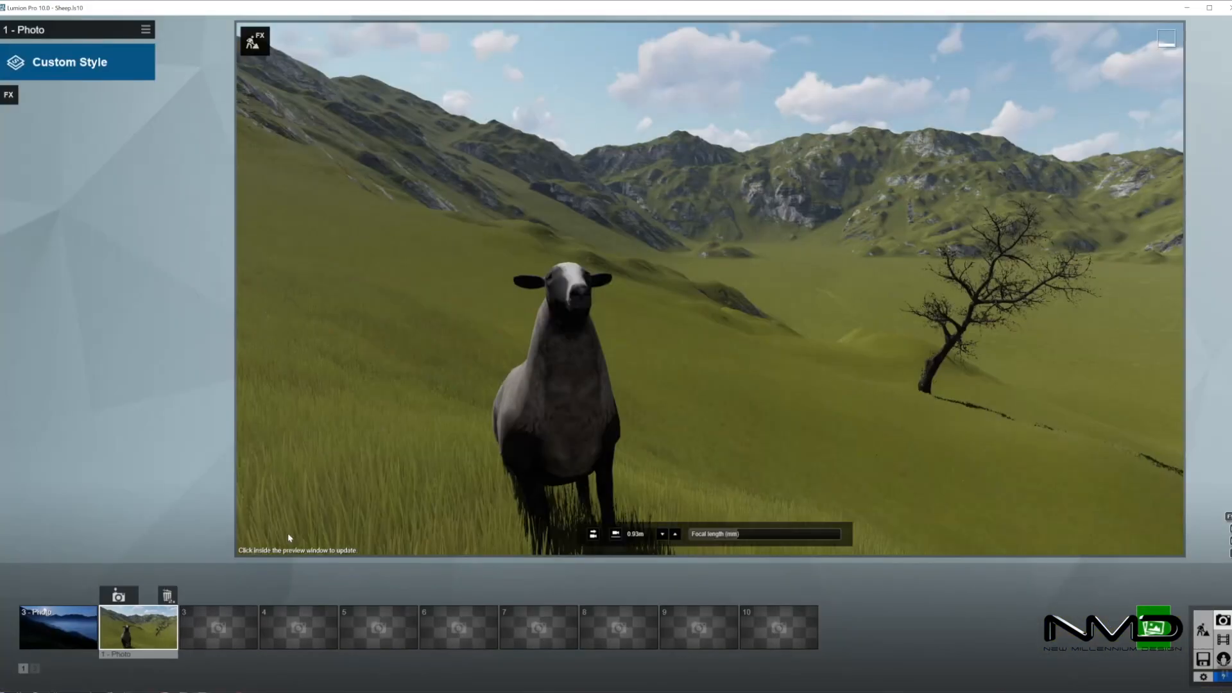
Reposition the sheep slightly farther back in the left foreground of the shot and review the photo view
left_click(1205, 635)
left_click(478, 632)
left_click_drag(478, 632, 608, 577)
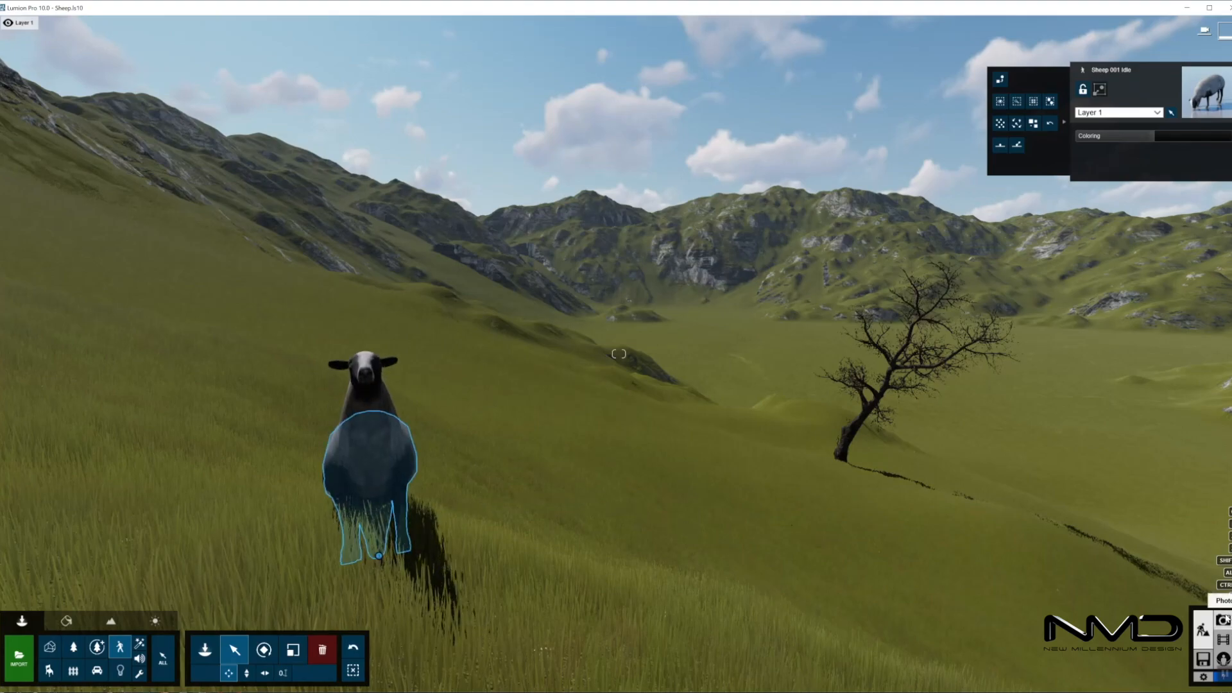
left_click(1223, 619)
left_click(156, 621)
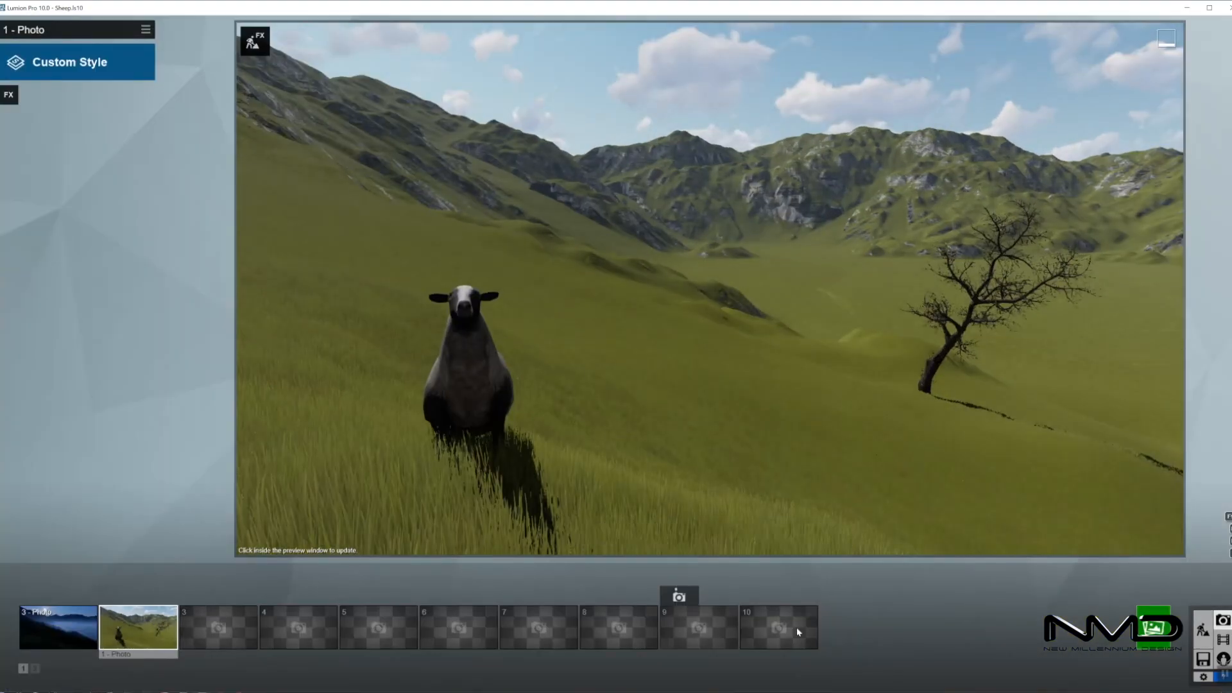
Place another Sheep 001 Idle and a brown sheep side by side on the grass in front of the tree
left_click(1203, 631)
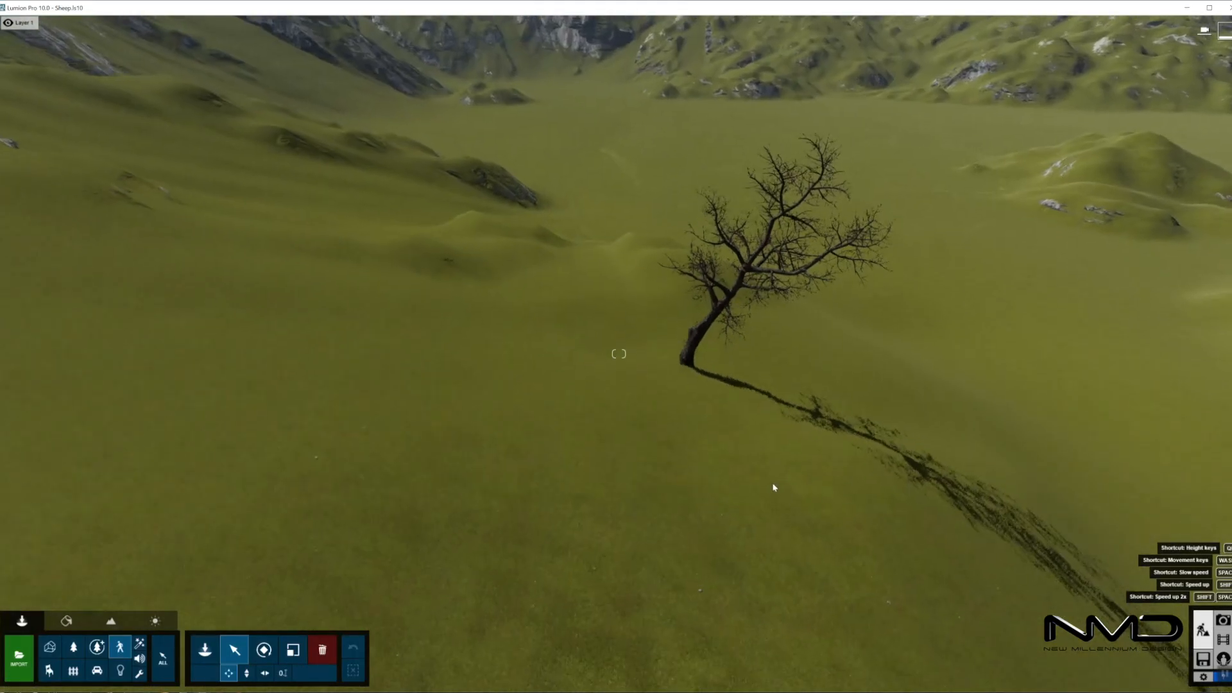
left_click(143, 283)
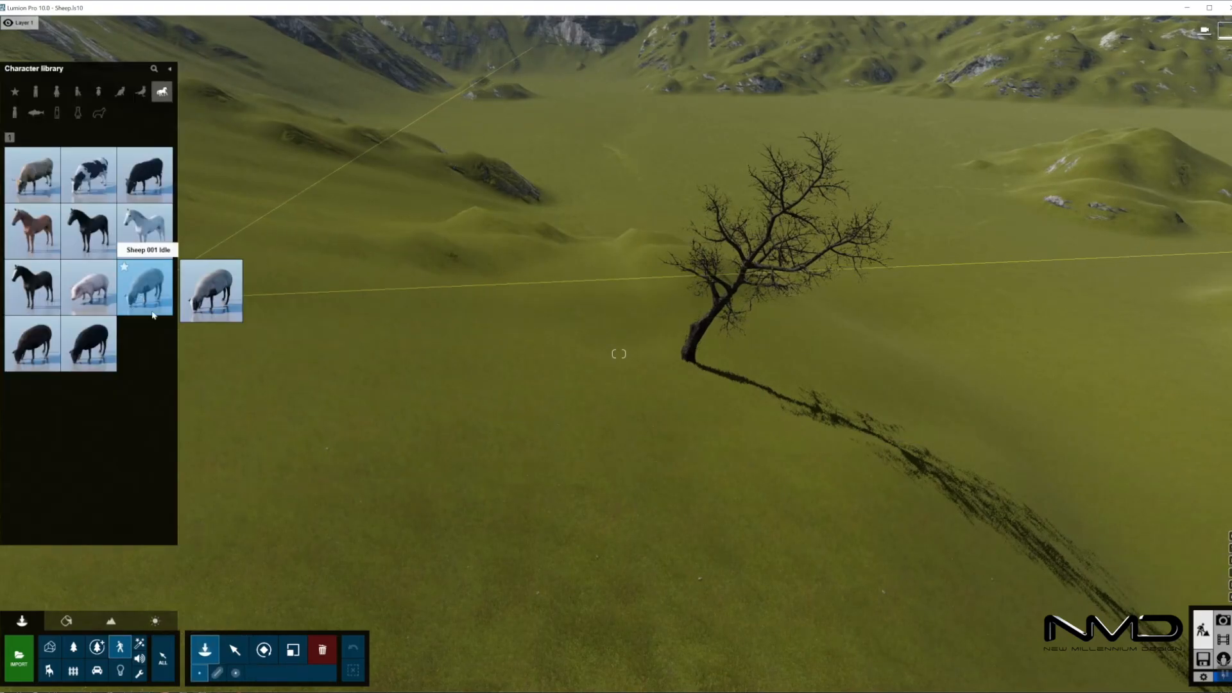
left_click(688, 493)
left_click(22, 355)
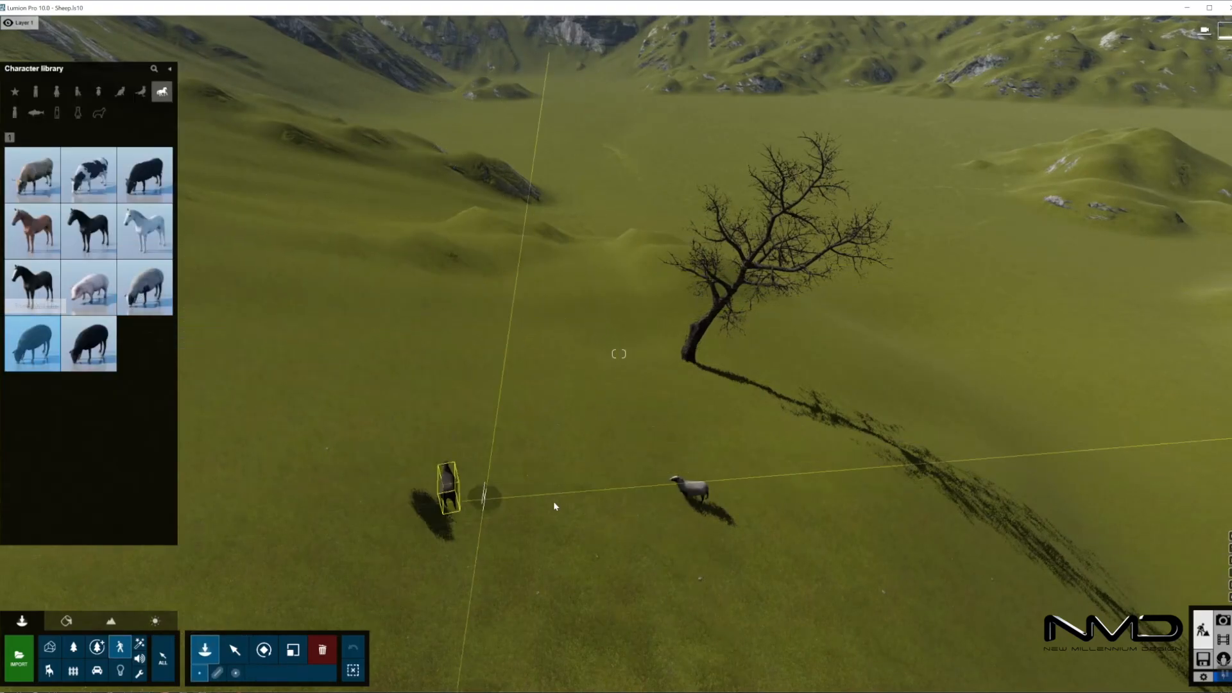
left_click(642, 502)
left_click(456, 530)
right_click_drag(456, 531, 358, 417)
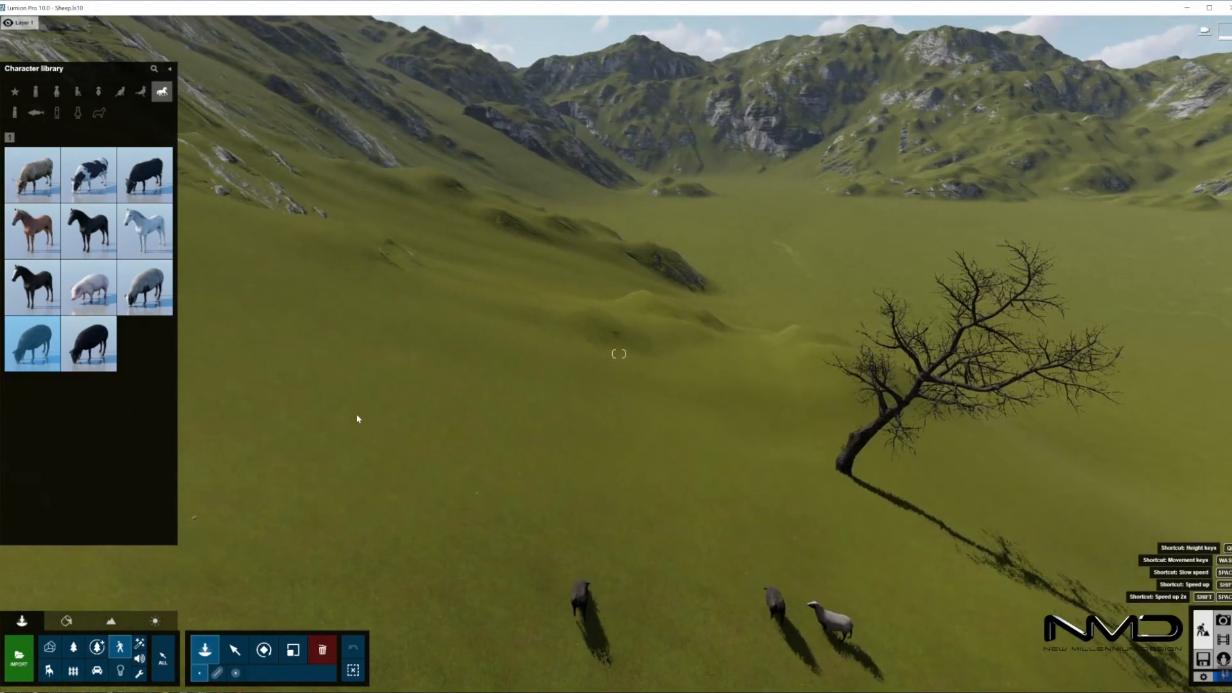
Place two dark sheep next to each other on the distant hillside to the left of the tree
left_click(367, 387)
left_click(89, 341)
left_click(312, 399)
left_click(325, 387)
Rotate the right-hand dark sheep on the hillside to about -32°
key("Escape")
left_click(367, 388)
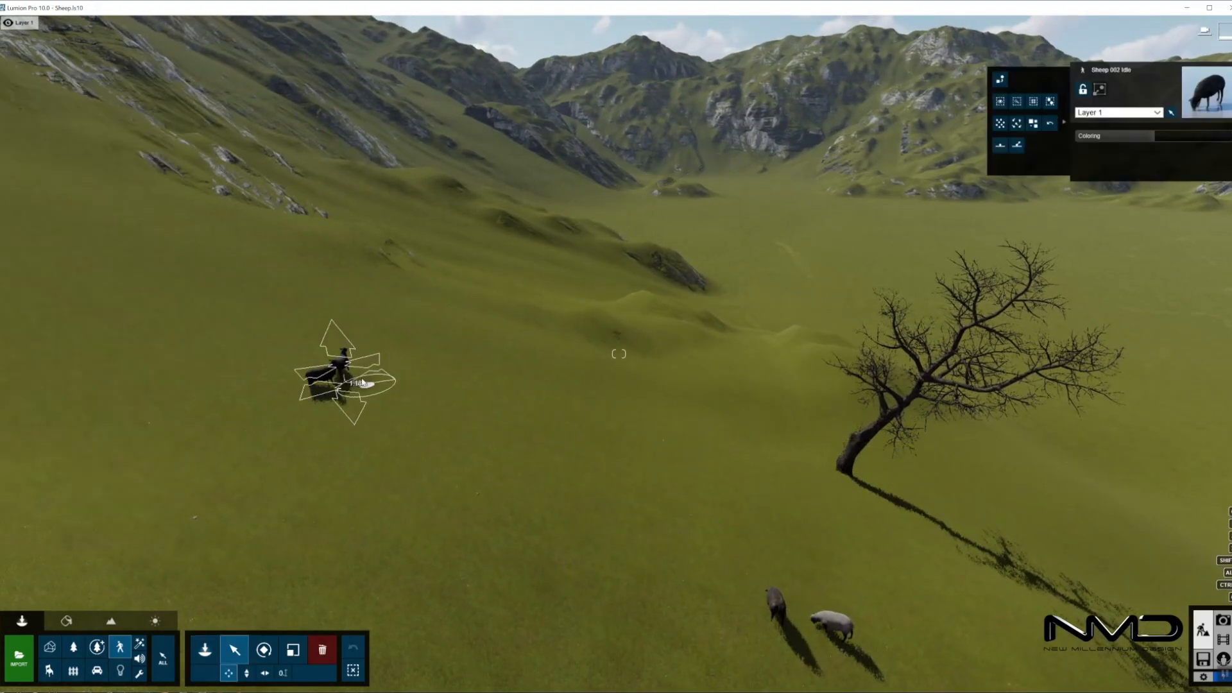
key("r")
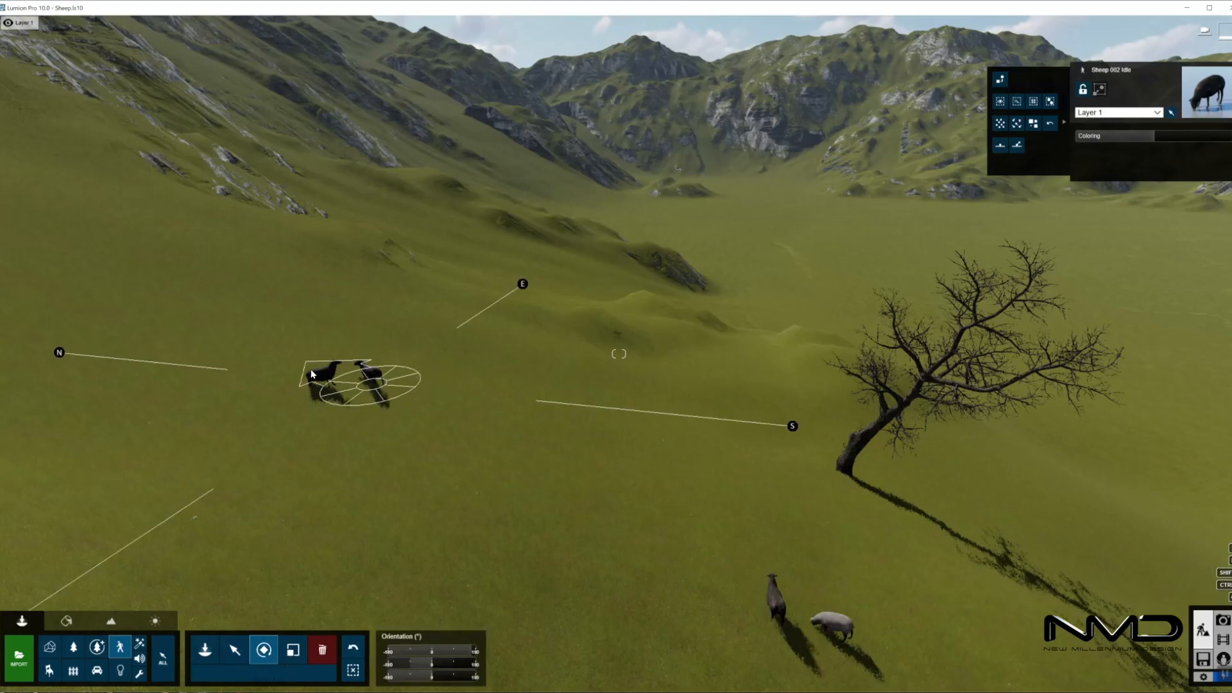
left_click_drag(308, 386, 332, 393)
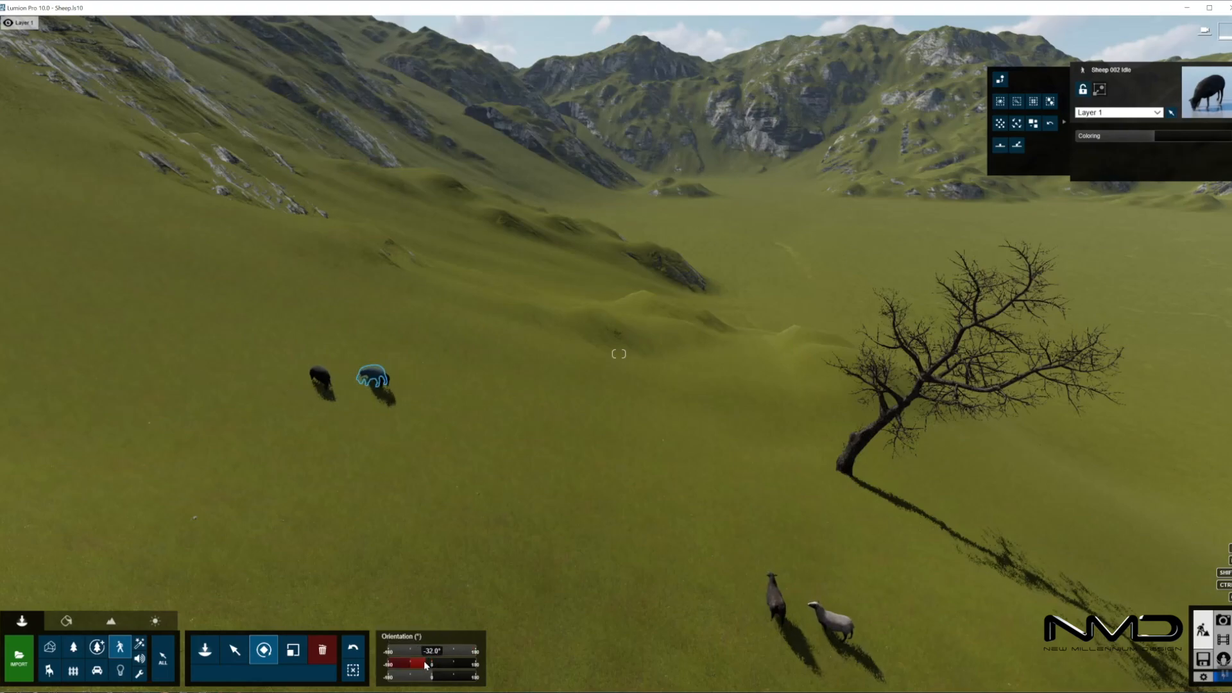
Rotate the brown sheep near the tree and review the flock in the 1 - Photo view
right_click_drag(491, 500, 518, 523)
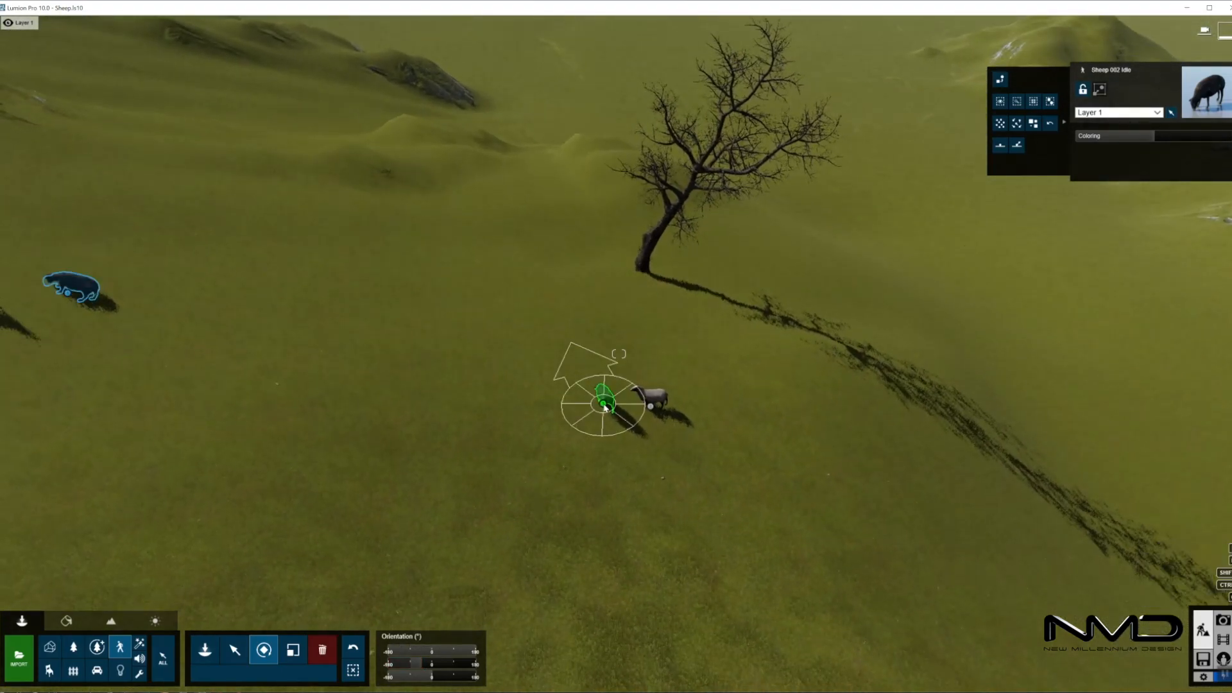
left_click_drag(562, 428, 663, 468)
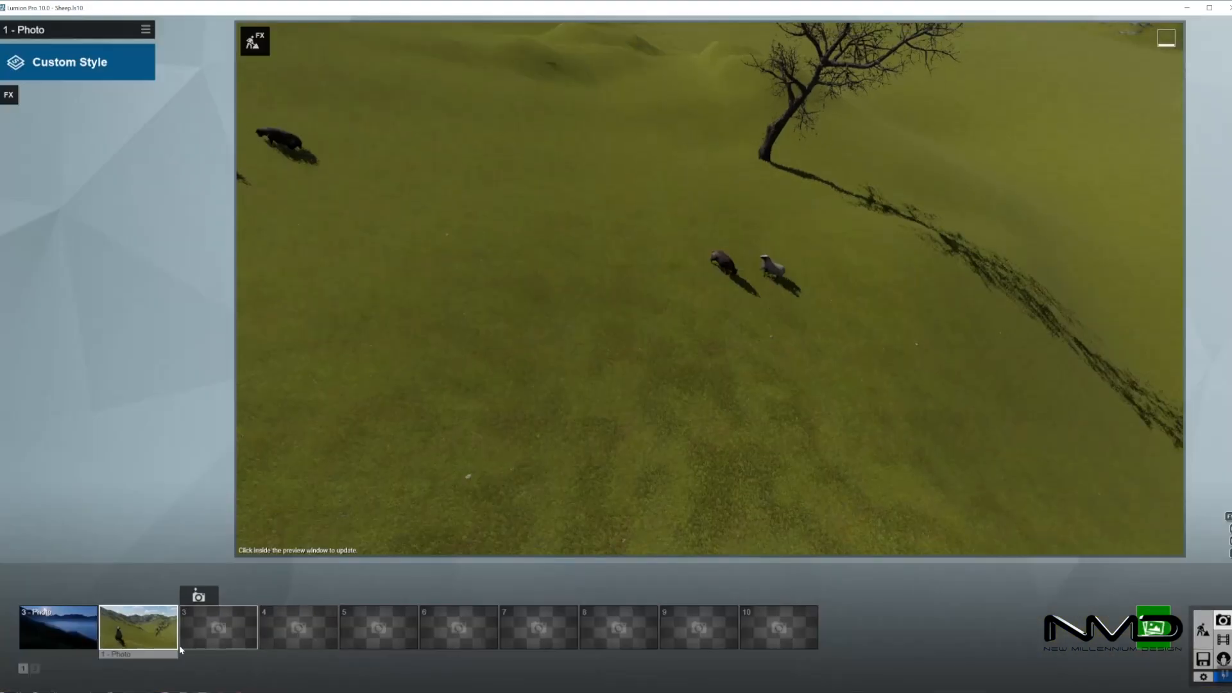
left_click(168, 639)
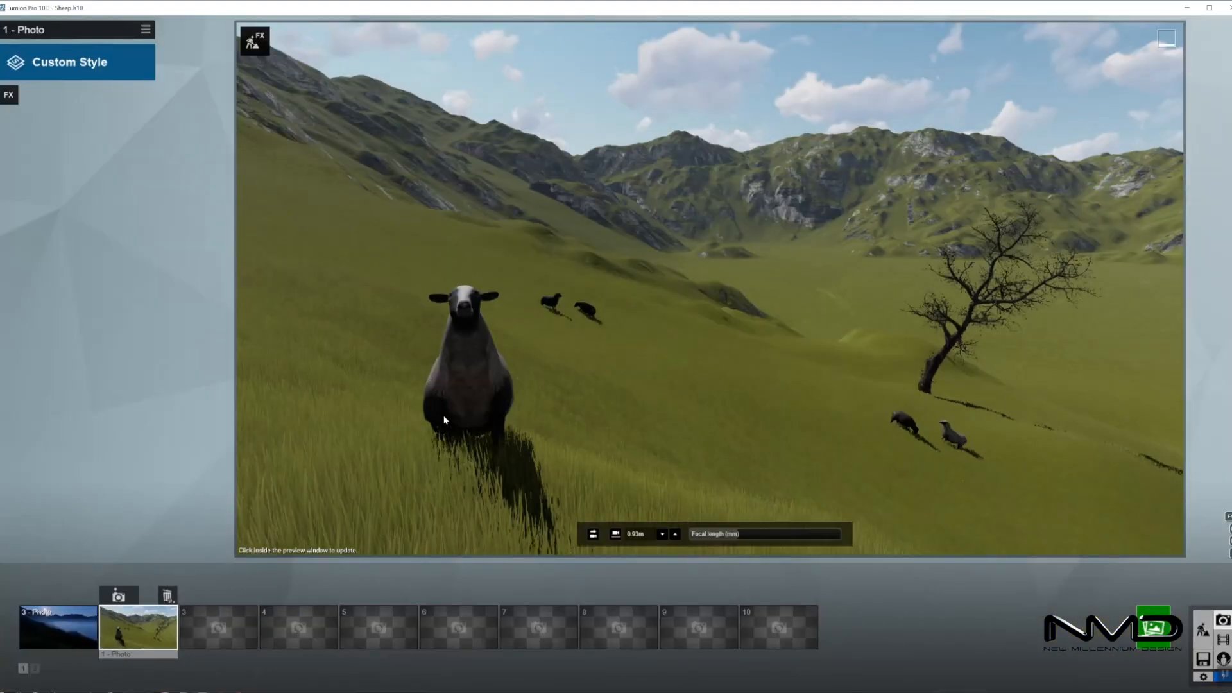
Rotate the pale sheep near the tree to about -16°
left_click(1202, 631)
right_click_drag(837, 544, 621, 426)
key("w")
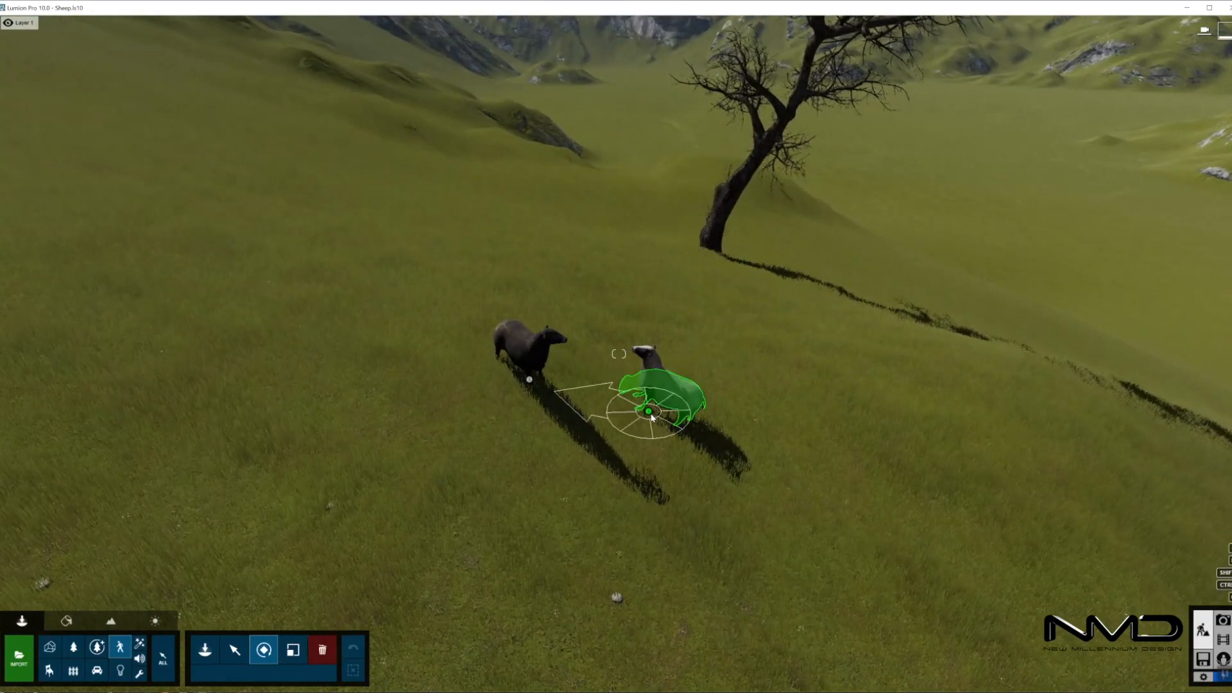
left_click(649, 411)
left_click_drag(431, 668, 430, 667)
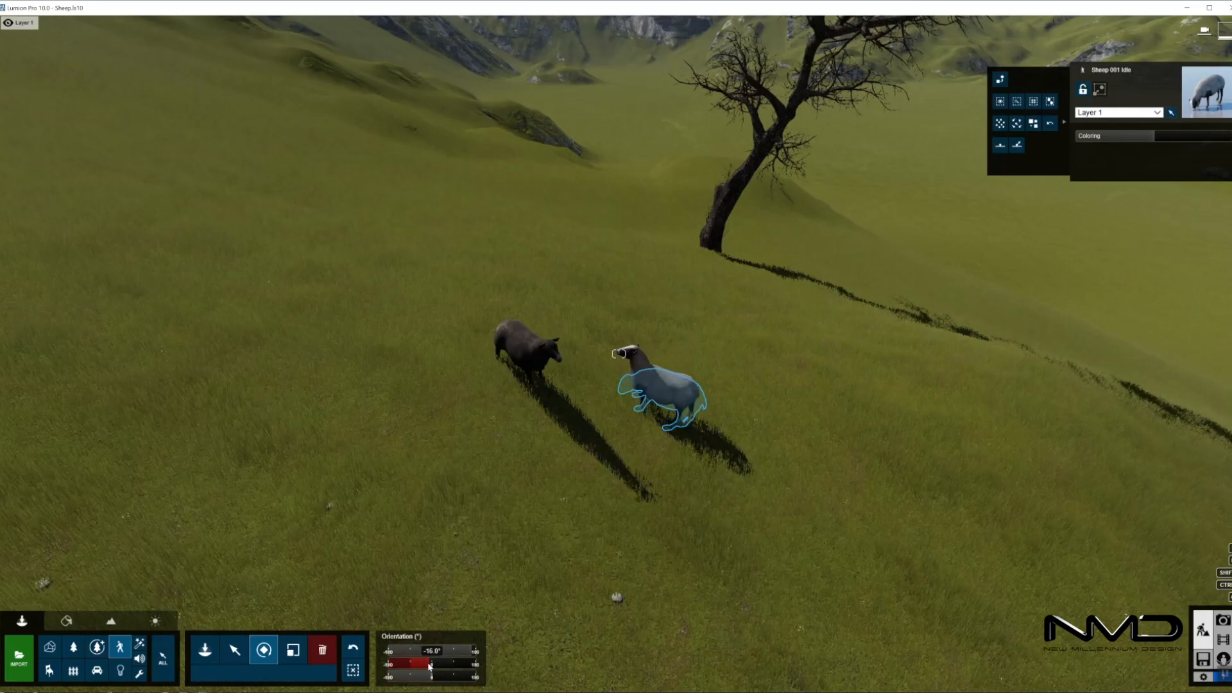
Rotate the brown sheep beside the pale one and check both in the 1 - Photo view
left_click(529, 383)
left_click_drag(529, 383, 556, 418)
right_click_drag(556, 417, 576, 530)
key("s")
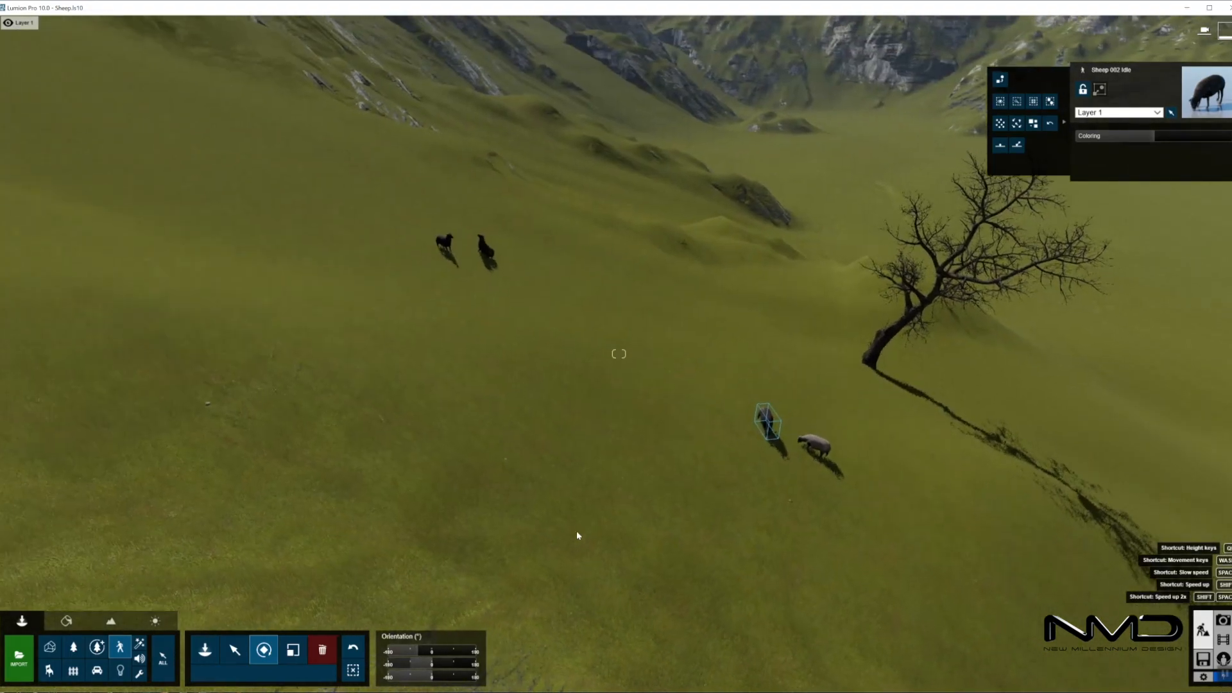
left_click(1224, 621)
left_click(164, 634)
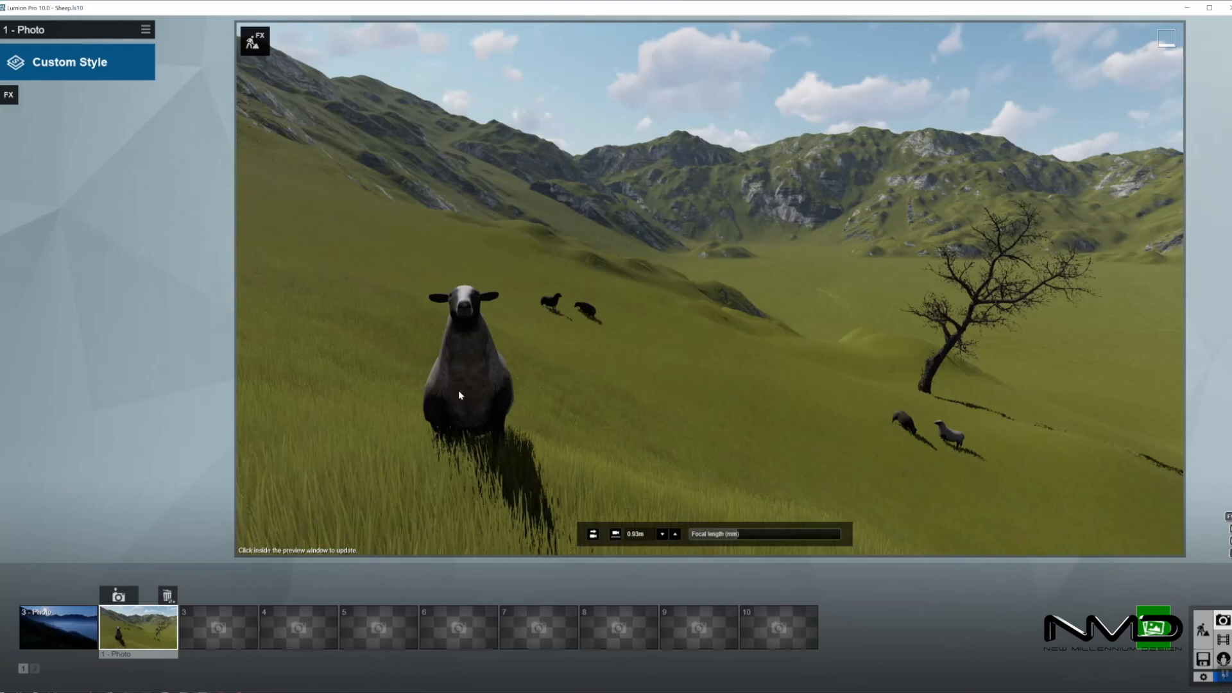
Place a Grass Green 001 clump from the nature library's grasses beside the two sheep near the tree
left_click(1204, 631)
key("s")
right_click_drag(460, 488, 515, 504)
key("w")
left_click(120, 647)
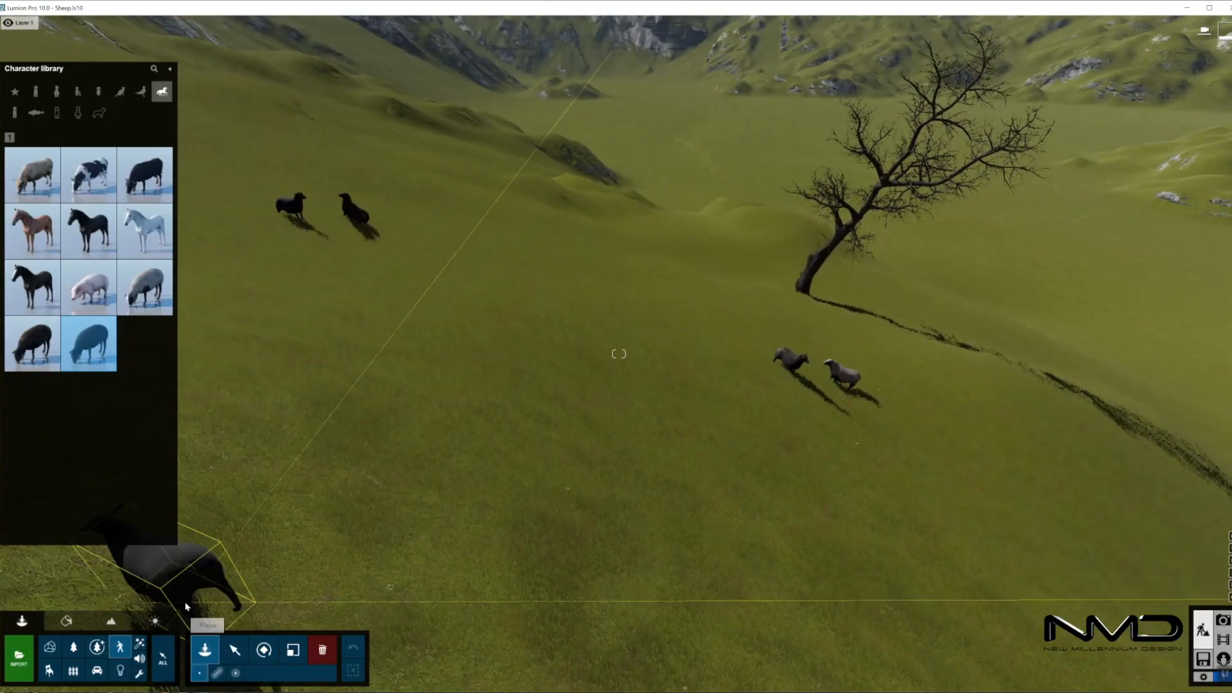
left_click(74, 647)
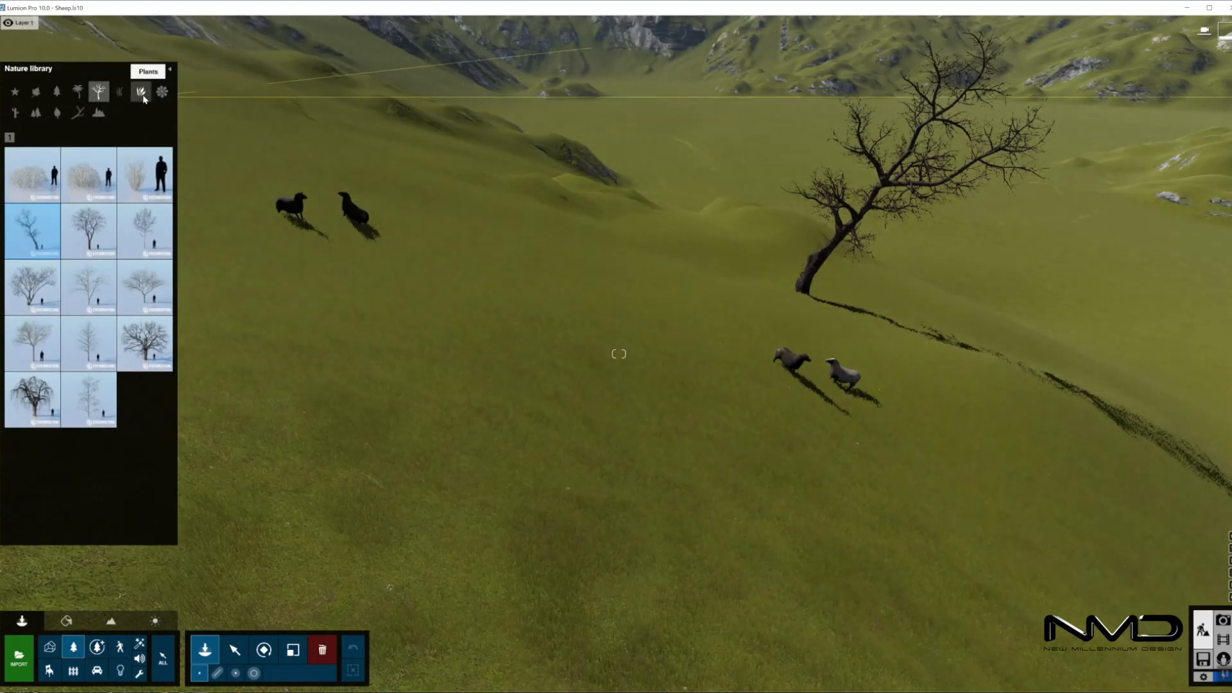
left_click(141, 91)
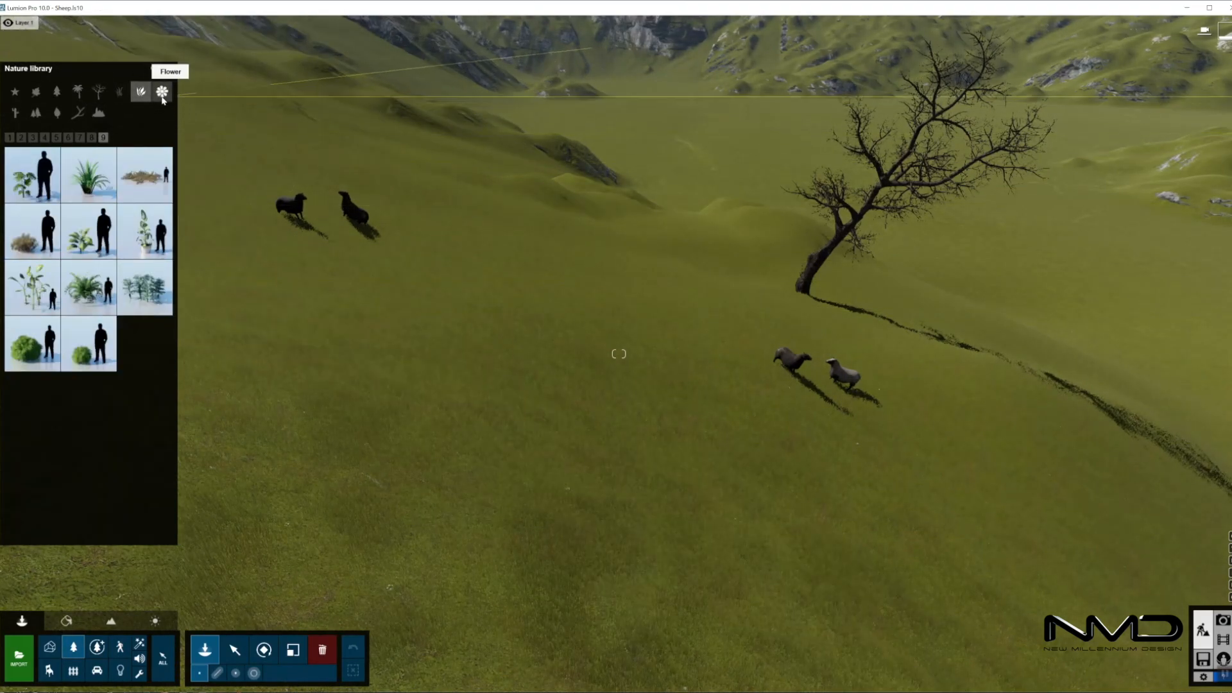
left_click(120, 91)
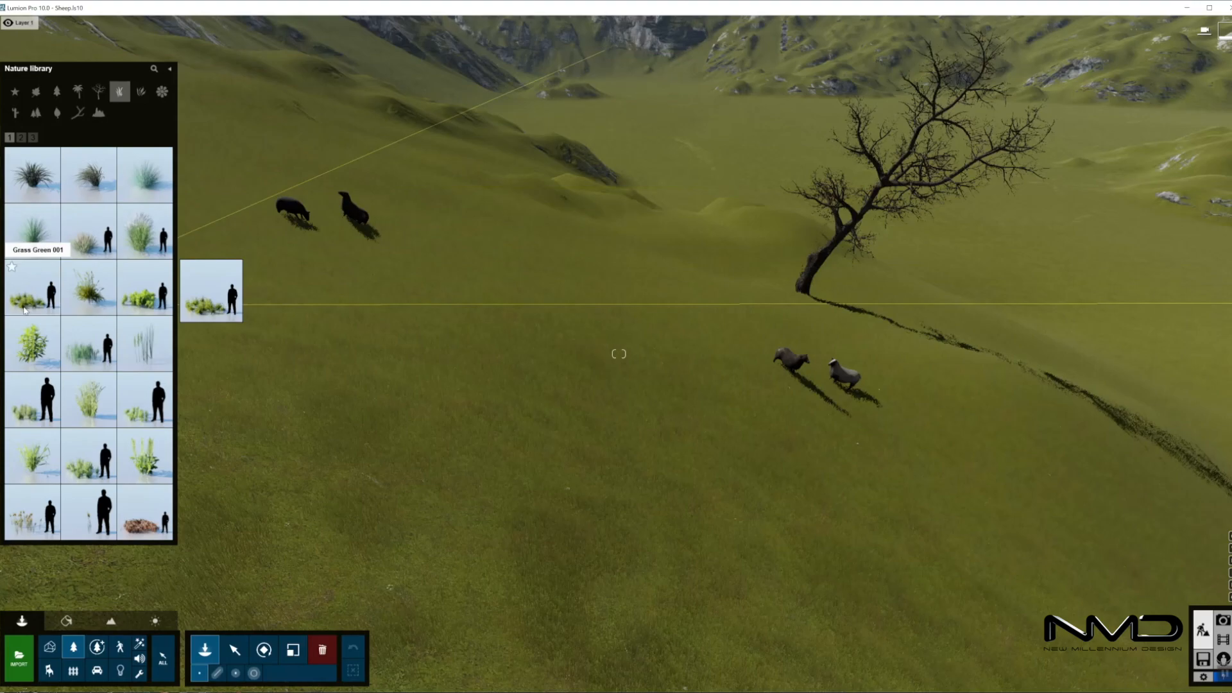
left_click(31, 285)
left_click(671, 345)
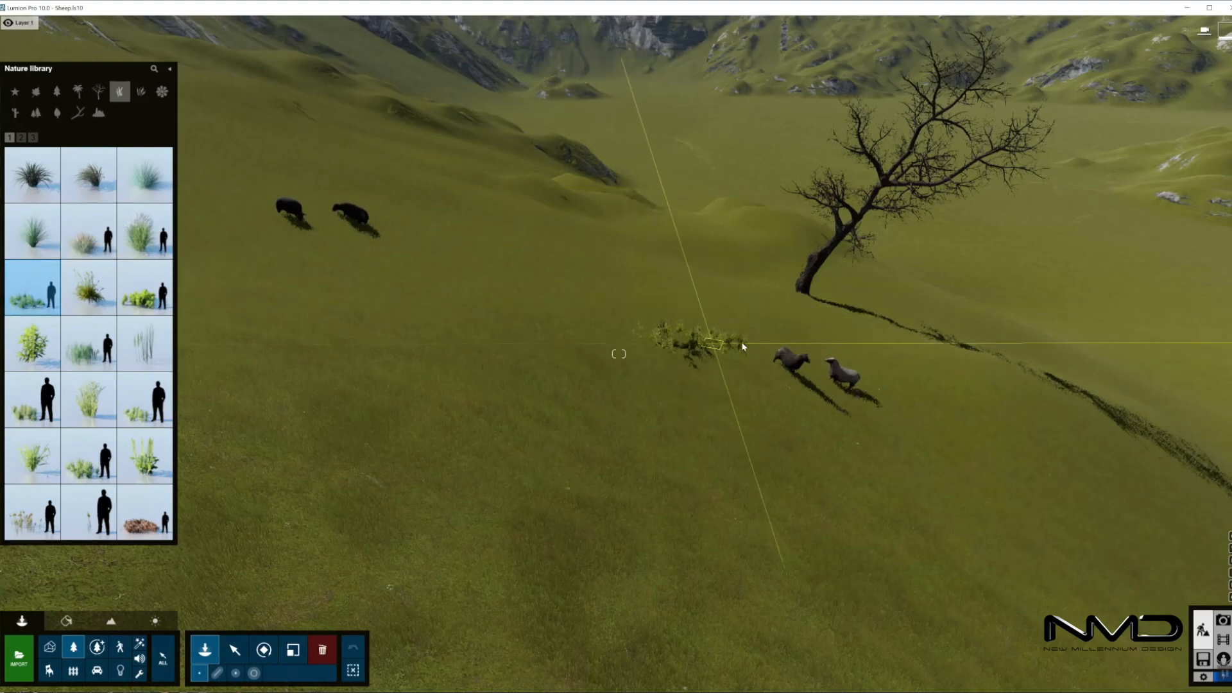
Place more Grass Green 001 clumps around the two sheep near the tree, using cluster placement for the last group
left_click(723, 335)
left_click(925, 383)
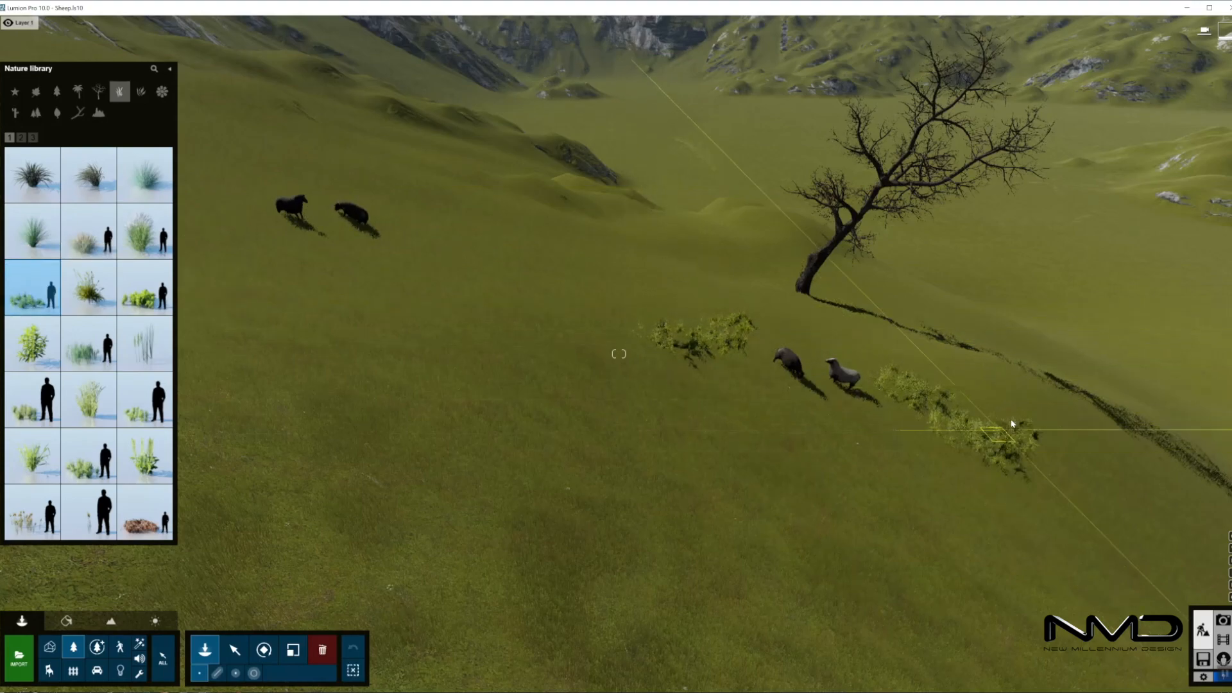
right_click_drag(998, 450, 1020, 482)
key("s")
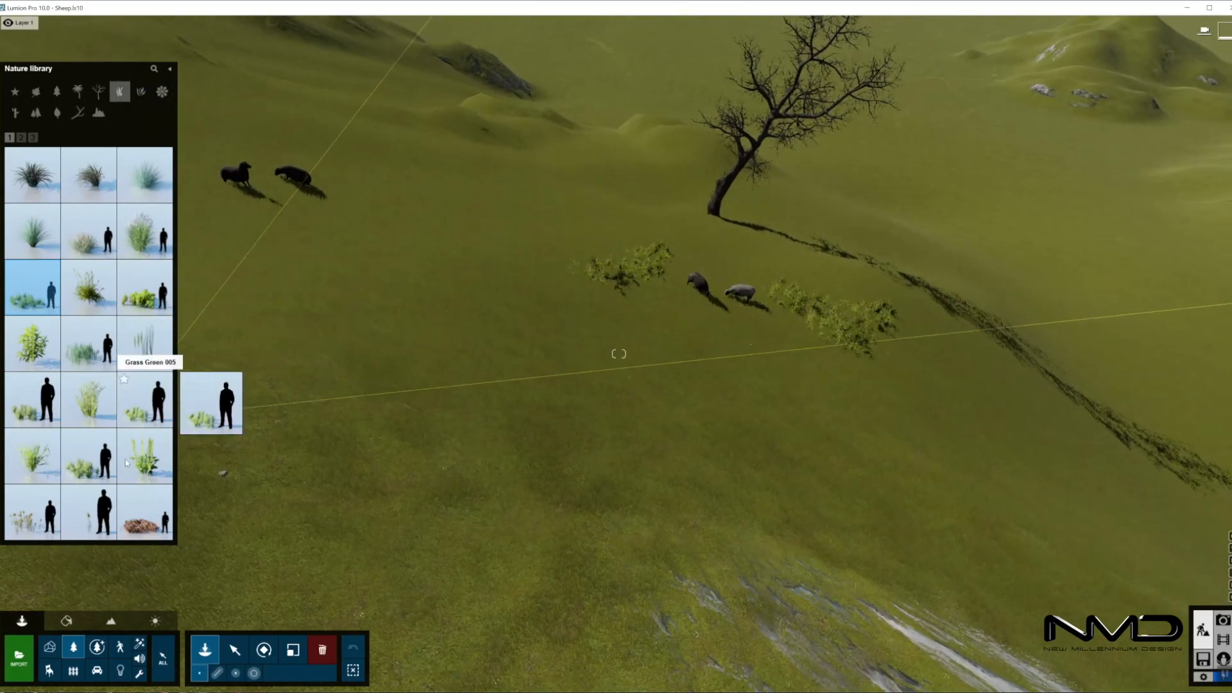
left_click(237, 673)
left_click(881, 392)
Scatter clusters of Grass Green 001 around the two dark sheep on the far slope
right_click_drag(891, 426, 360, 211)
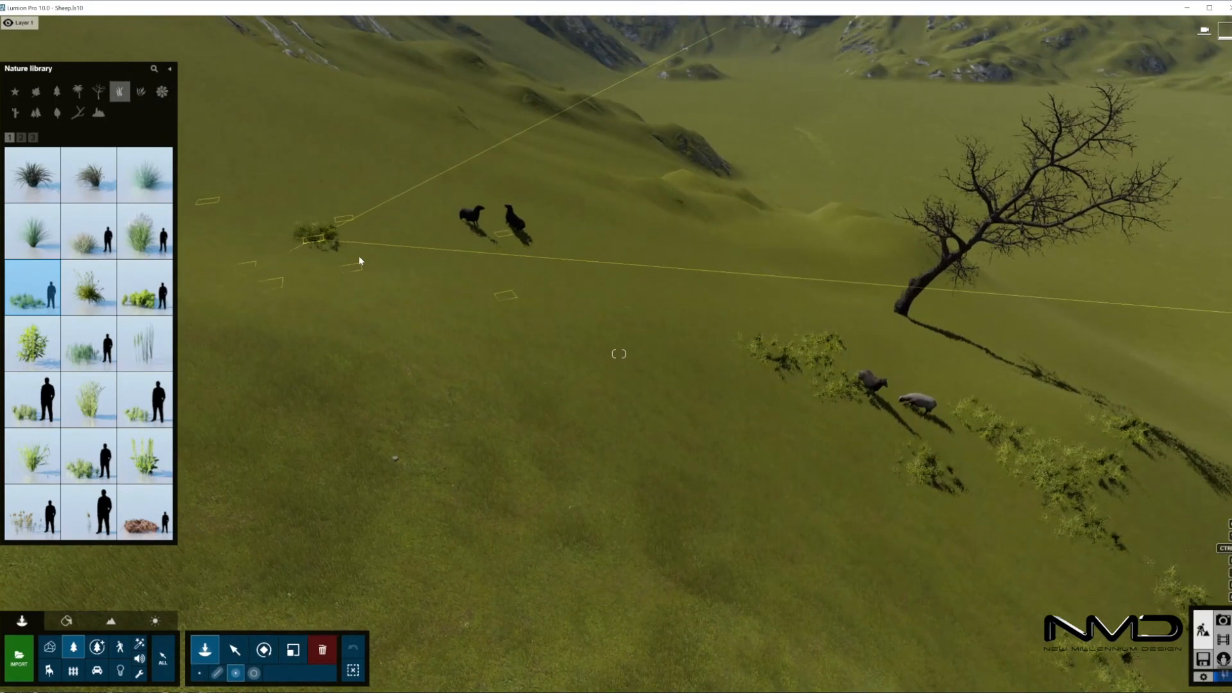
left_click(360, 256)
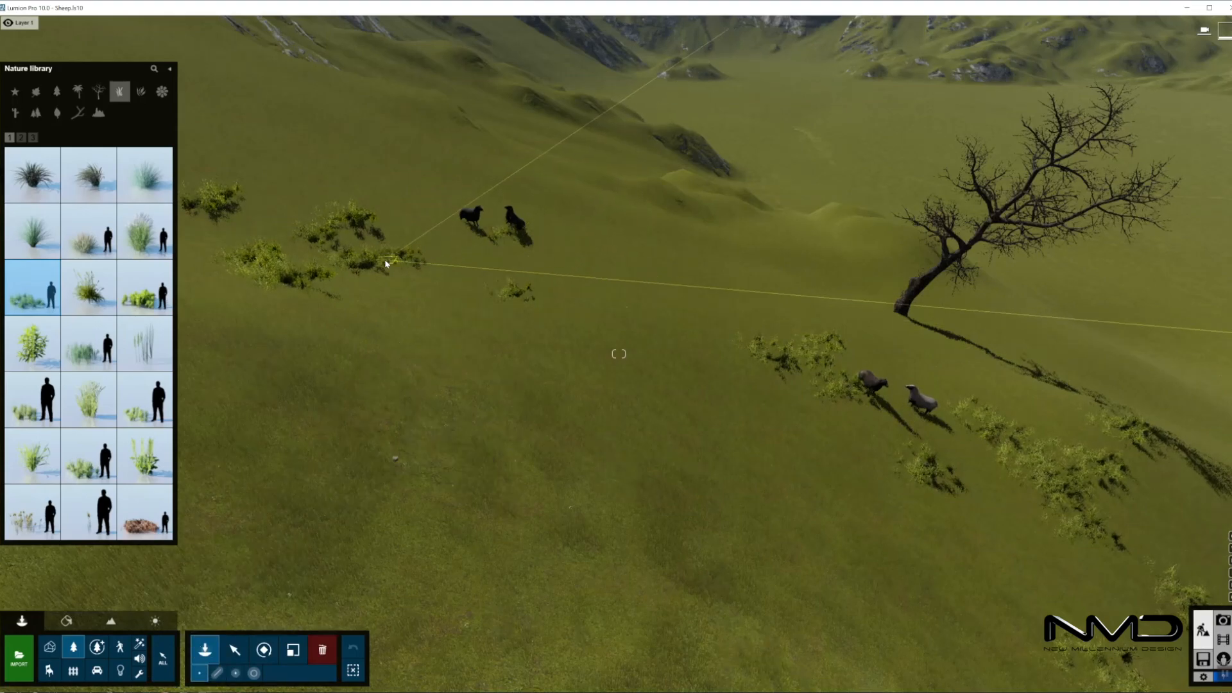
left_click(482, 281)
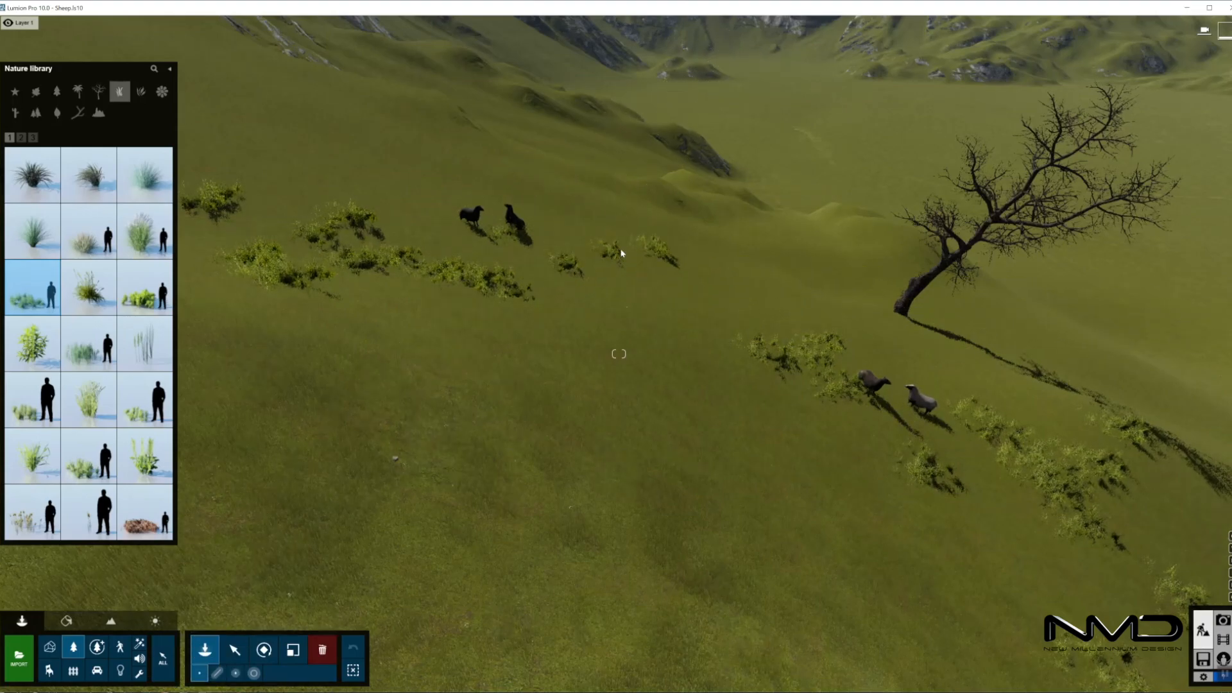
Scatter Grass Green 001 clusters around the foreground sheep, beside the rocky streak and on the slope near the tree
right_click_drag(599, 273, 369, 321)
key("s")
left_click(530, 367)
left_click(476, 406)
left_click(417, 423)
left_click(283, 452)
left_click(292, 409)
left_click(390, 421)
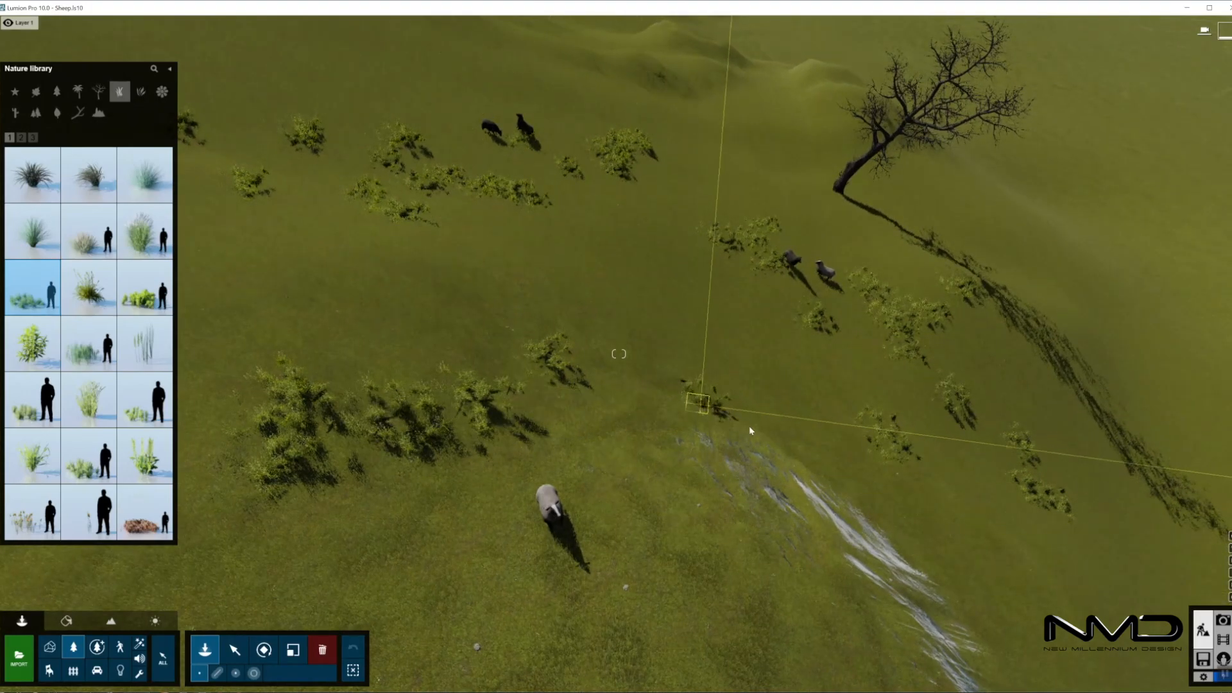
left_click(962, 475)
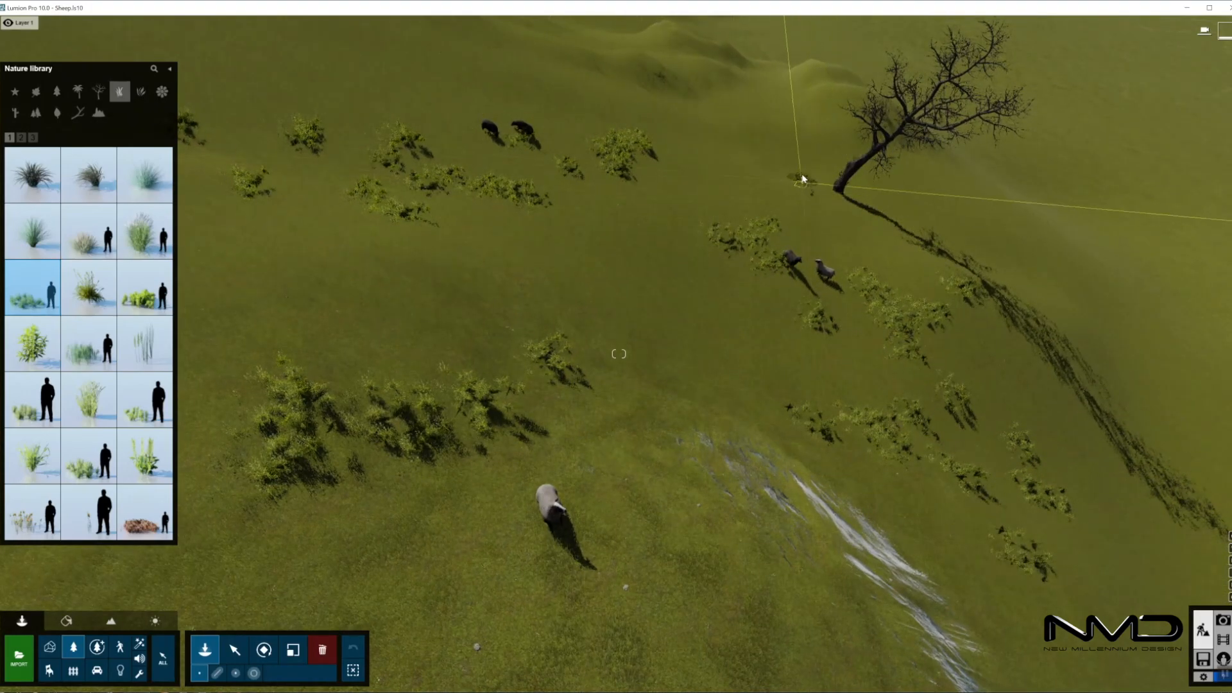
left_click(737, 182)
Select all the Grass Green 001 plants, adjust their height and randomize their rotation
left_click(235, 650)
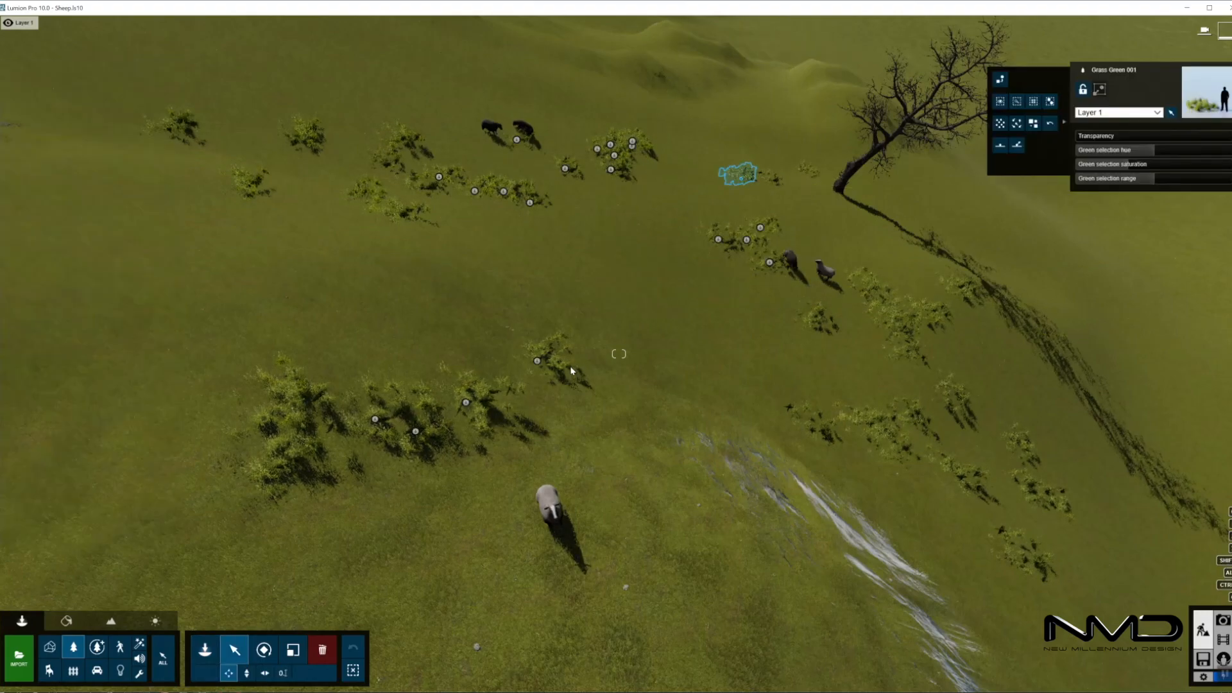
left_click(1034, 102)
key("h")
left_click_drag(538, 361, 449, 563)
left_click(1016, 127)
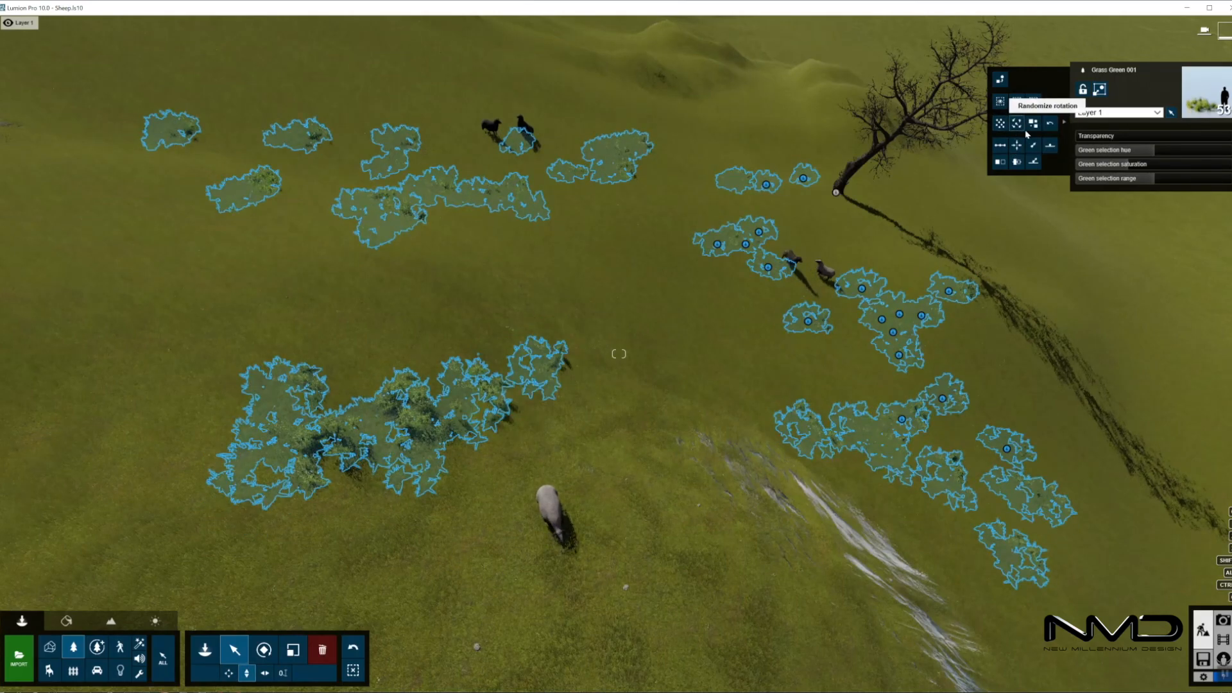
left_click(1017, 126)
Sink the selected grass into the ground, deselect everything and lower two foreground clumps individually
left_click_drag(539, 371, 538, 420)
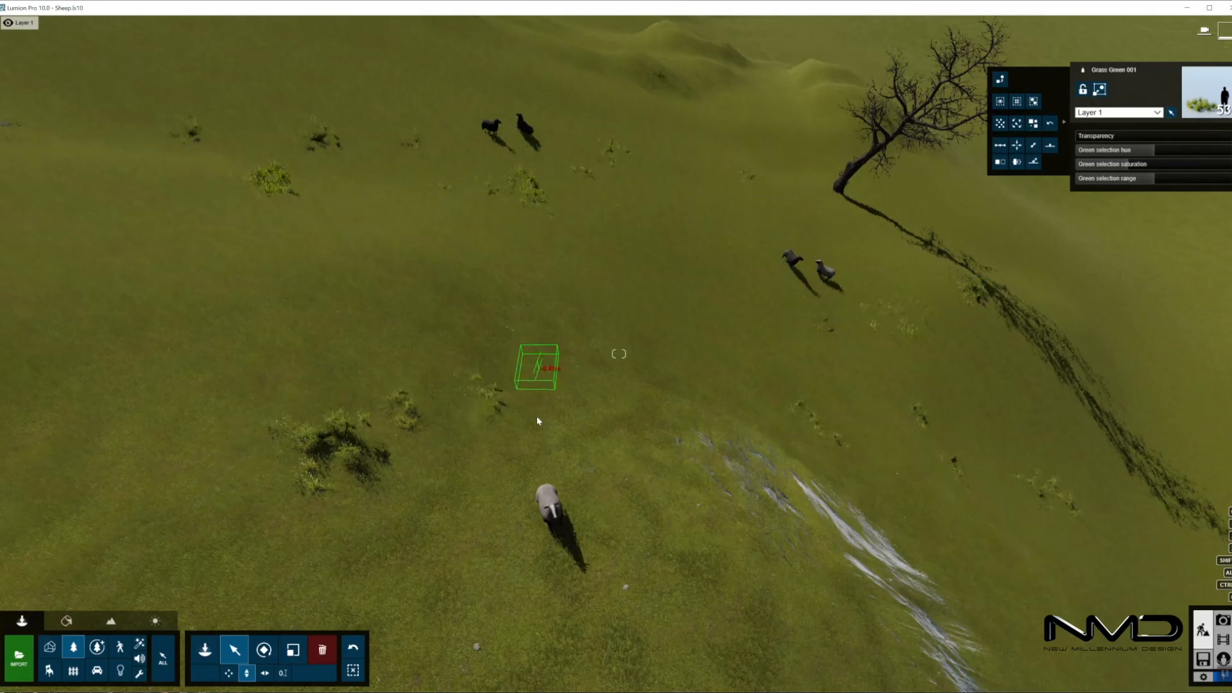
left_click(353, 670)
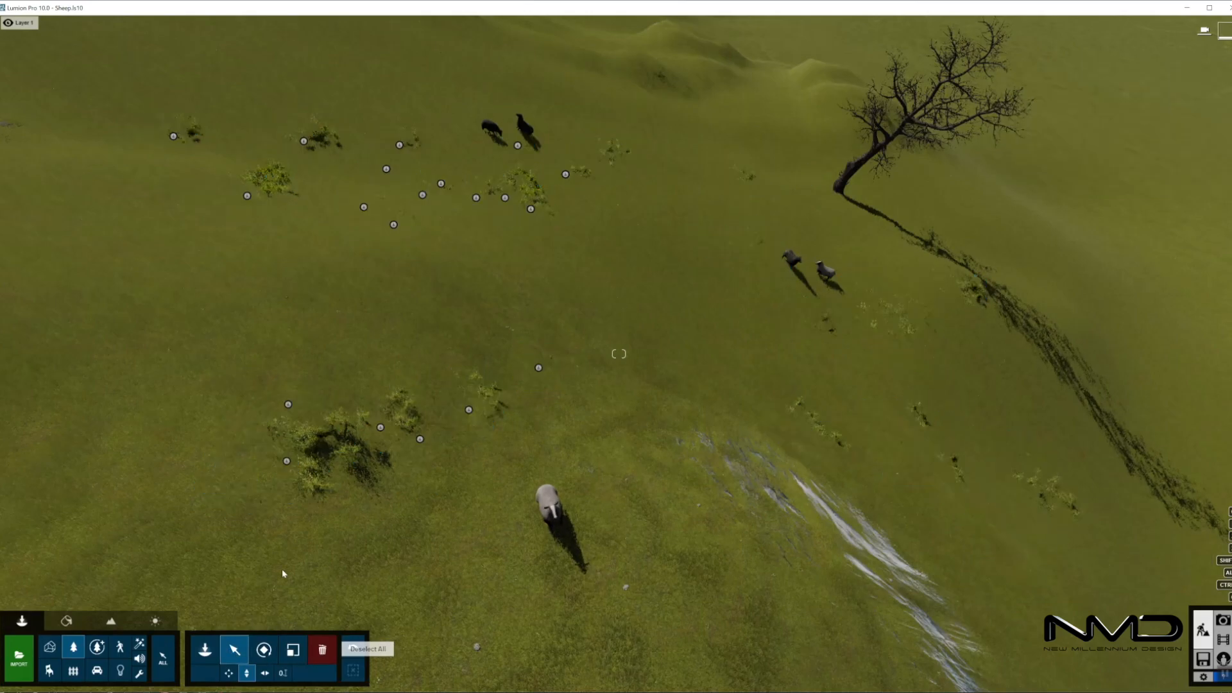
left_click_drag(382, 429, 384, 435)
left_click_drag(288, 463, 288, 477)
Place single Grass Green 004 plants among the low grass beside the foreground sheep
right_click_drag(573, 414, 575, 361)
left_click(205, 650)
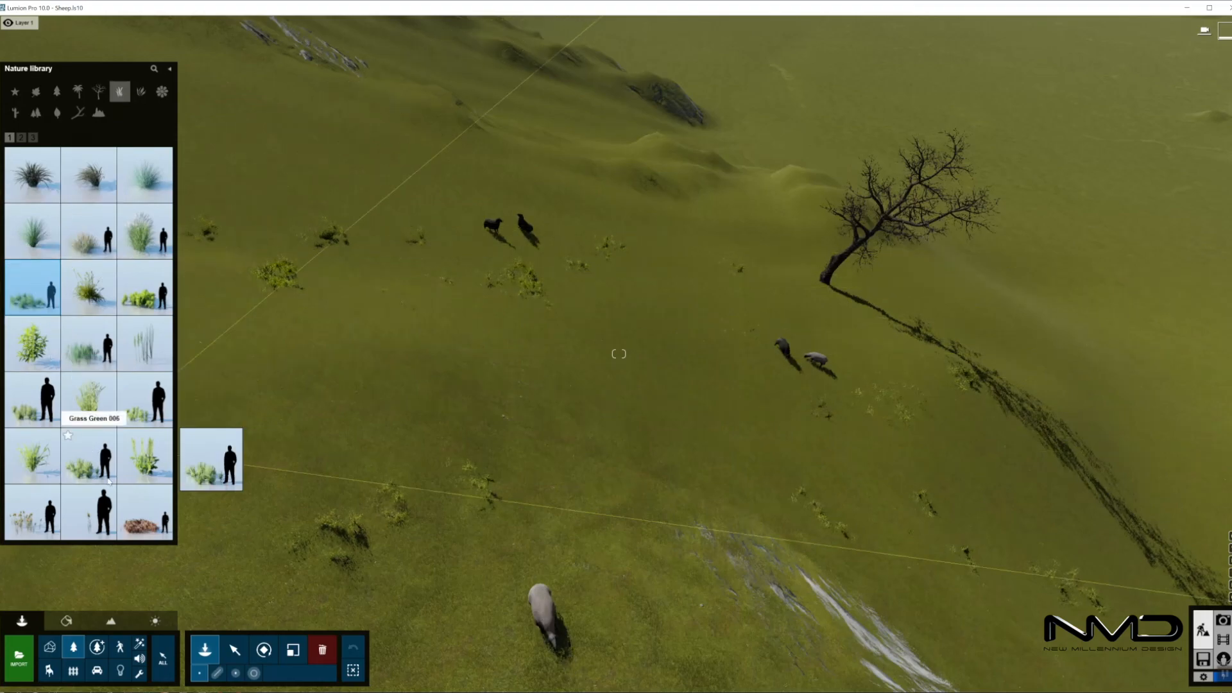
left_click(32, 399)
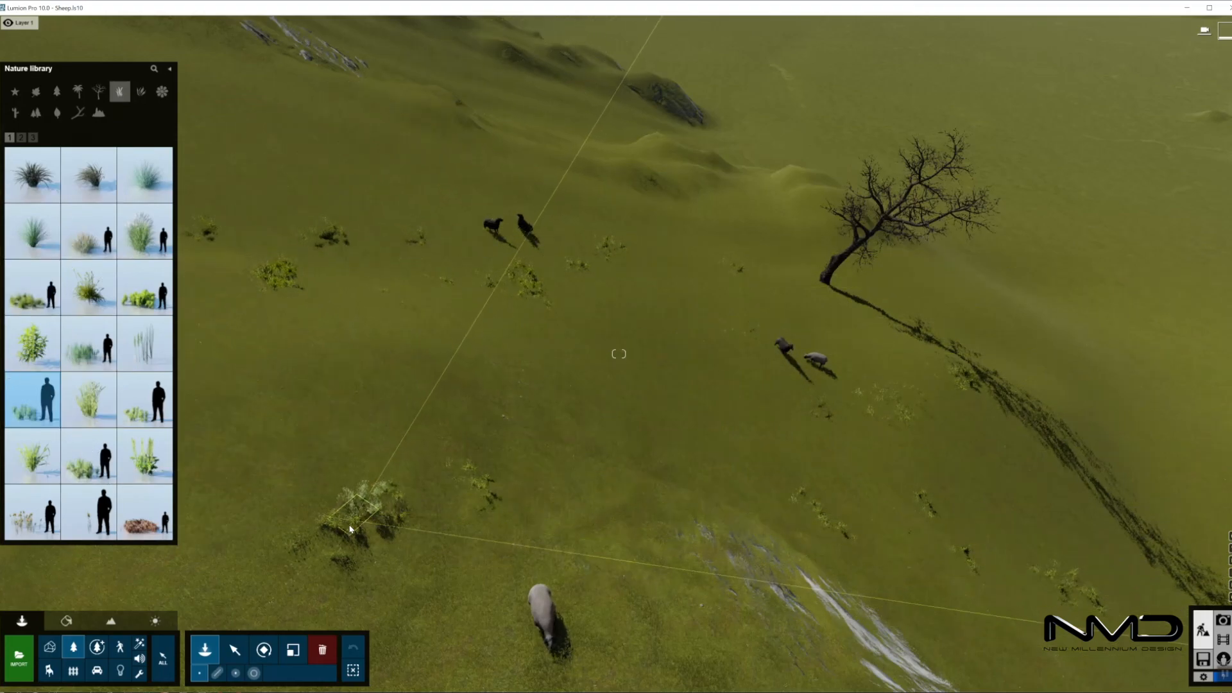
left_click(300, 519)
left_click(236, 531)
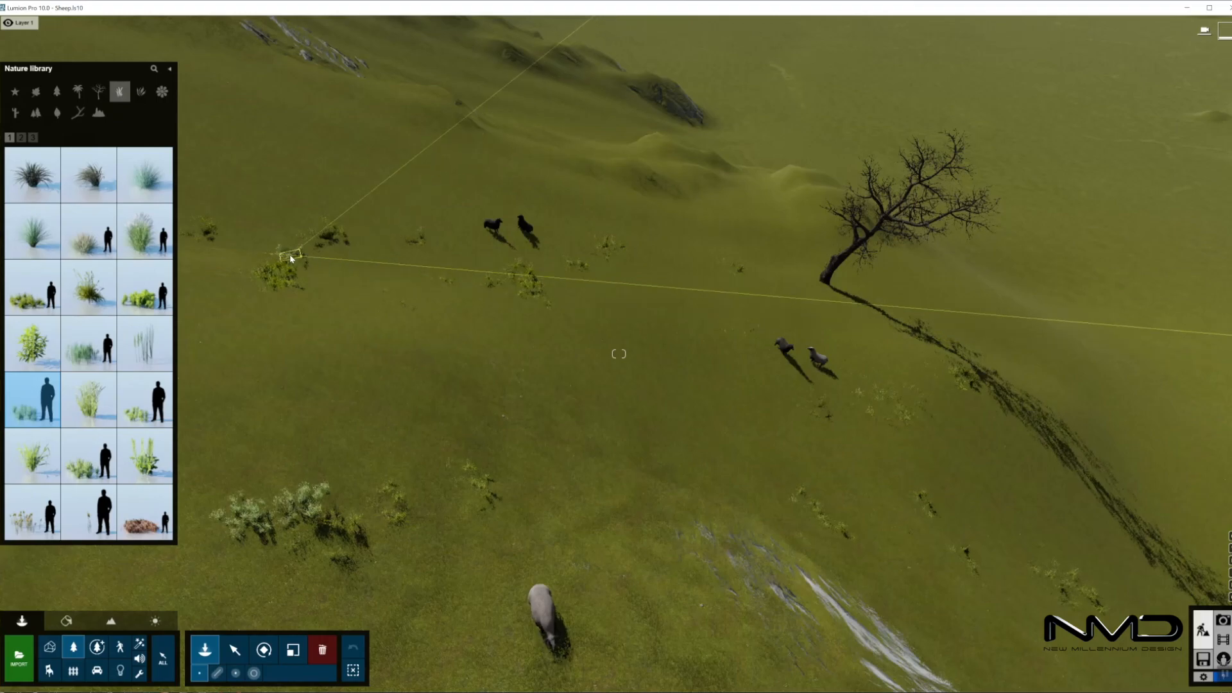
Spread single Grass Green 004 plants below the dark sheep and on the slope by the sheep near the tree
left_click(436, 268)
left_click(576, 276)
left_click(659, 269)
left_click(772, 389)
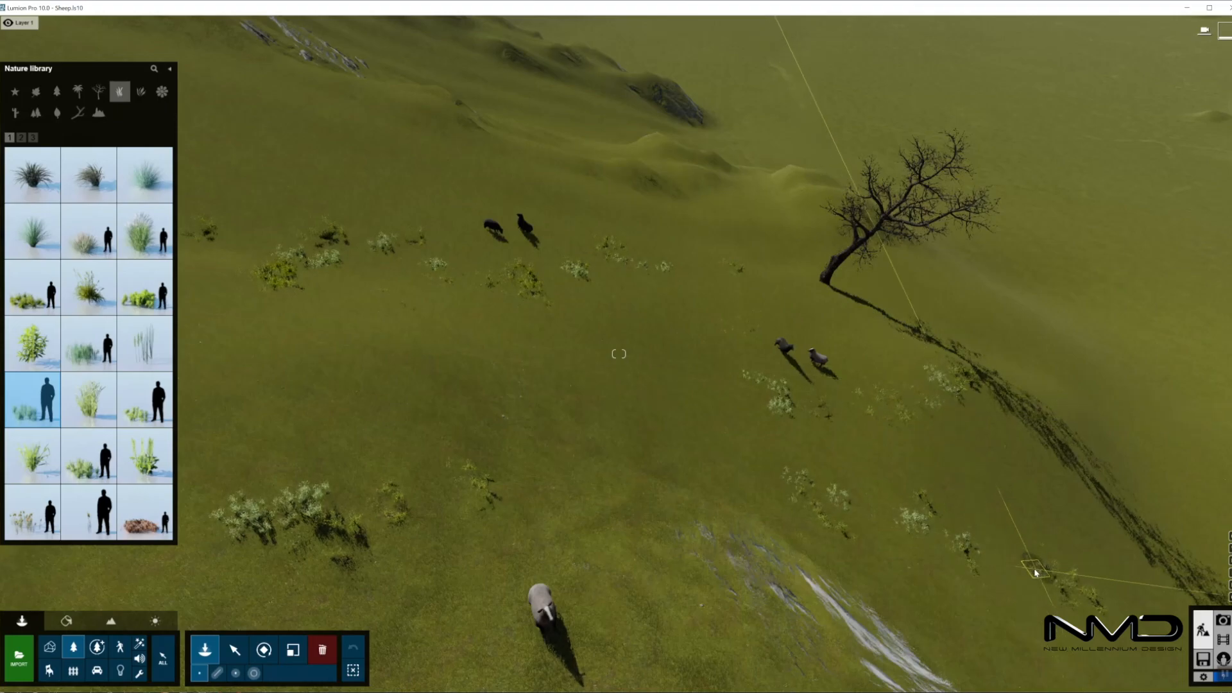
Select all the Grass Green 004 plants, randomize their rotation and sink them into the ground
left_click(235, 650)
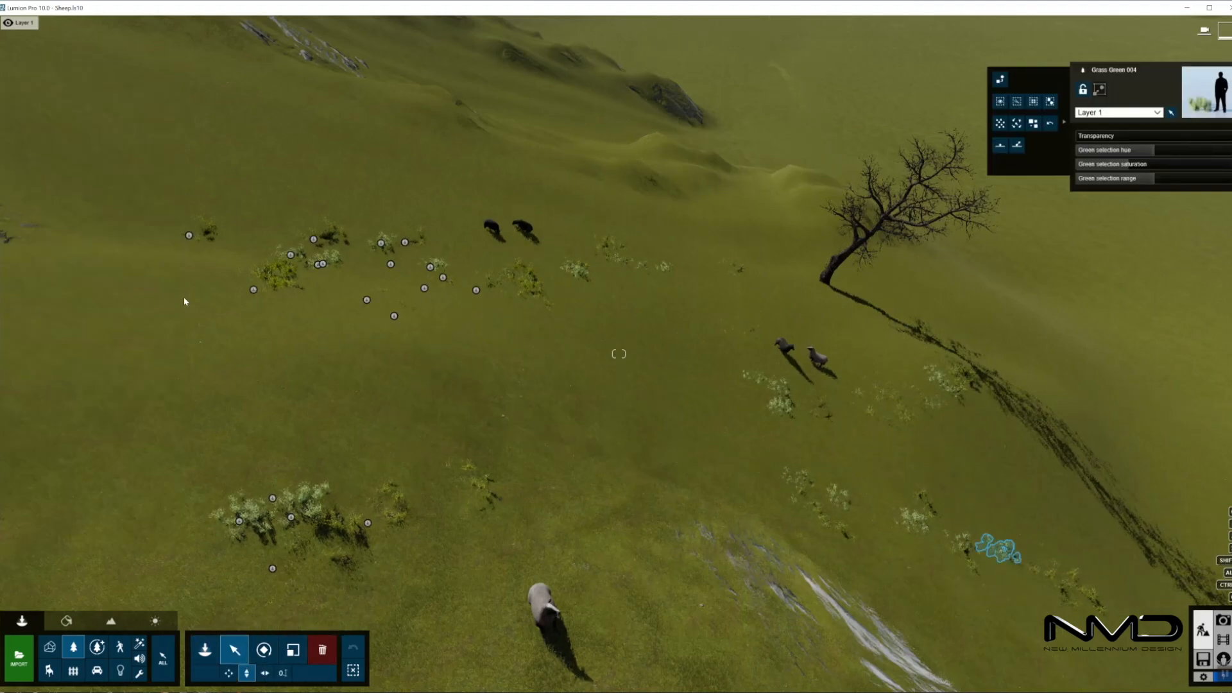
left_click(1050, 102)
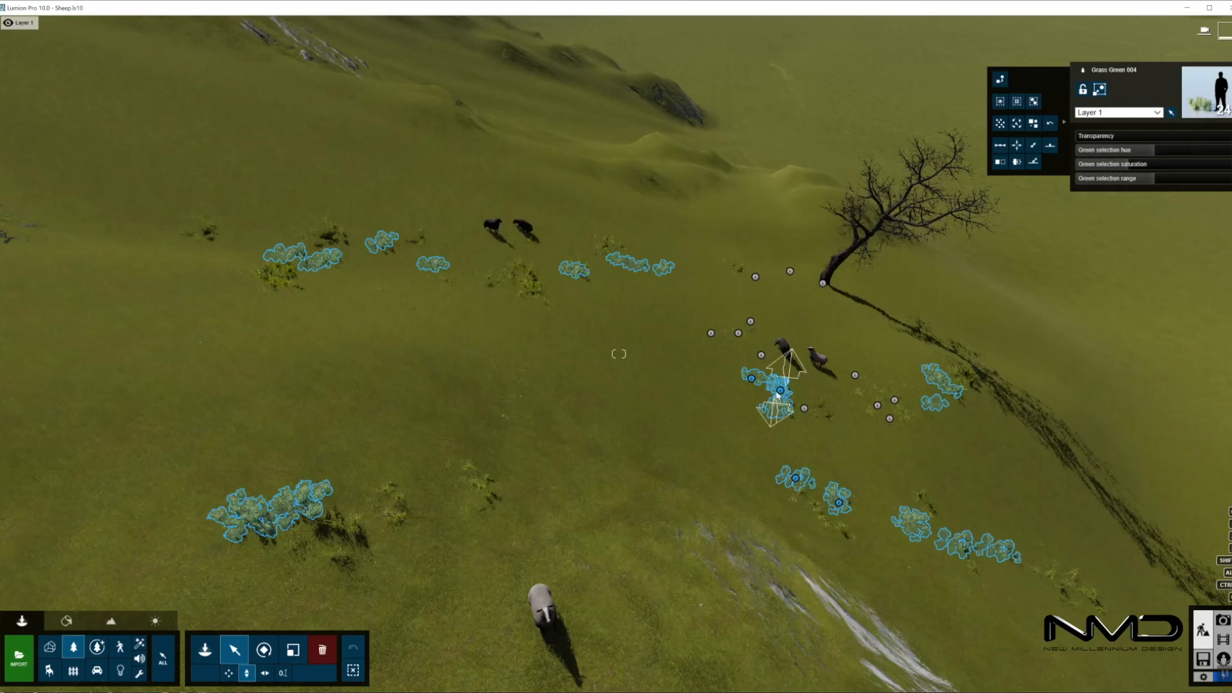
left_click(1018, 128)
left_click_drag(837, 501, 835, 520)
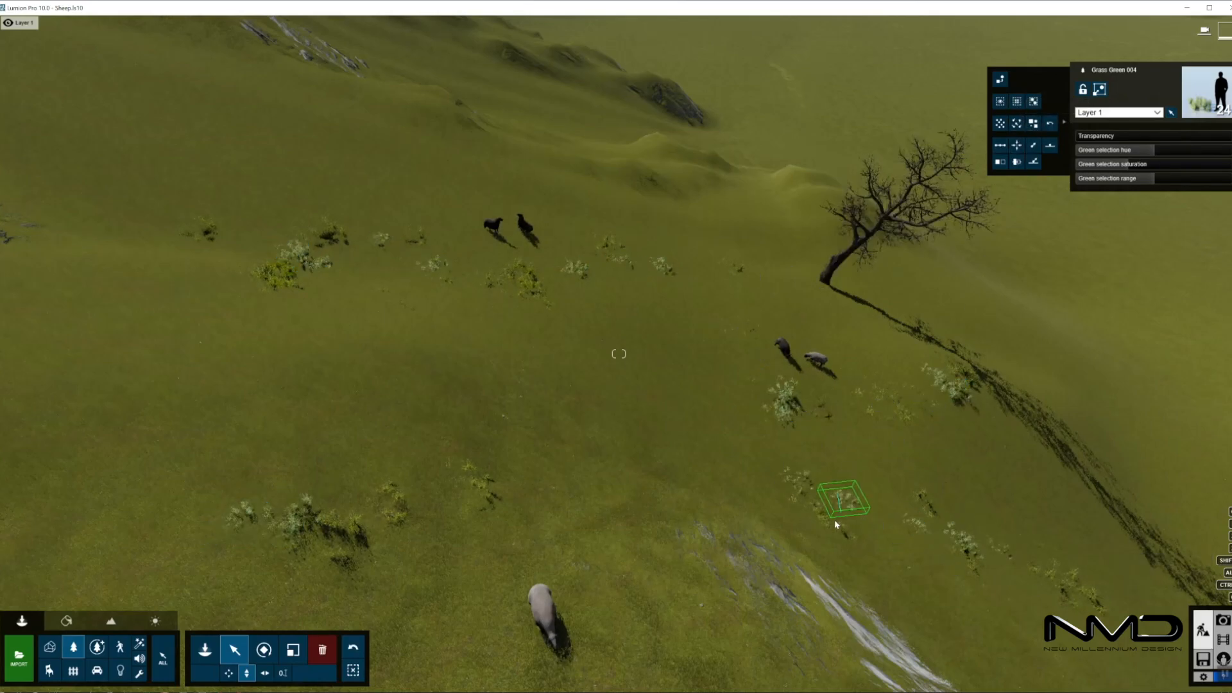
Place WildGrass Cluster RT behind the foreground sheep and Wild Grass2 around it from the third page of grasses
left_click(206, 650)
scroll(147, 289, "down", 2)
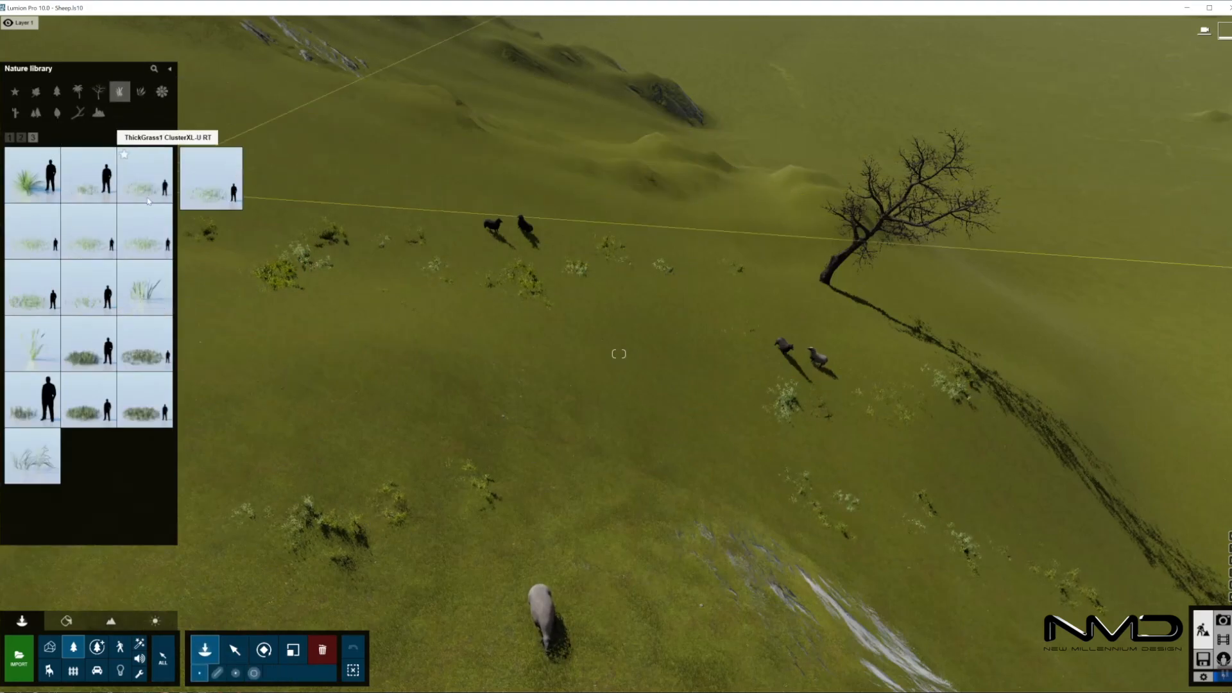
left_click(154, 327)
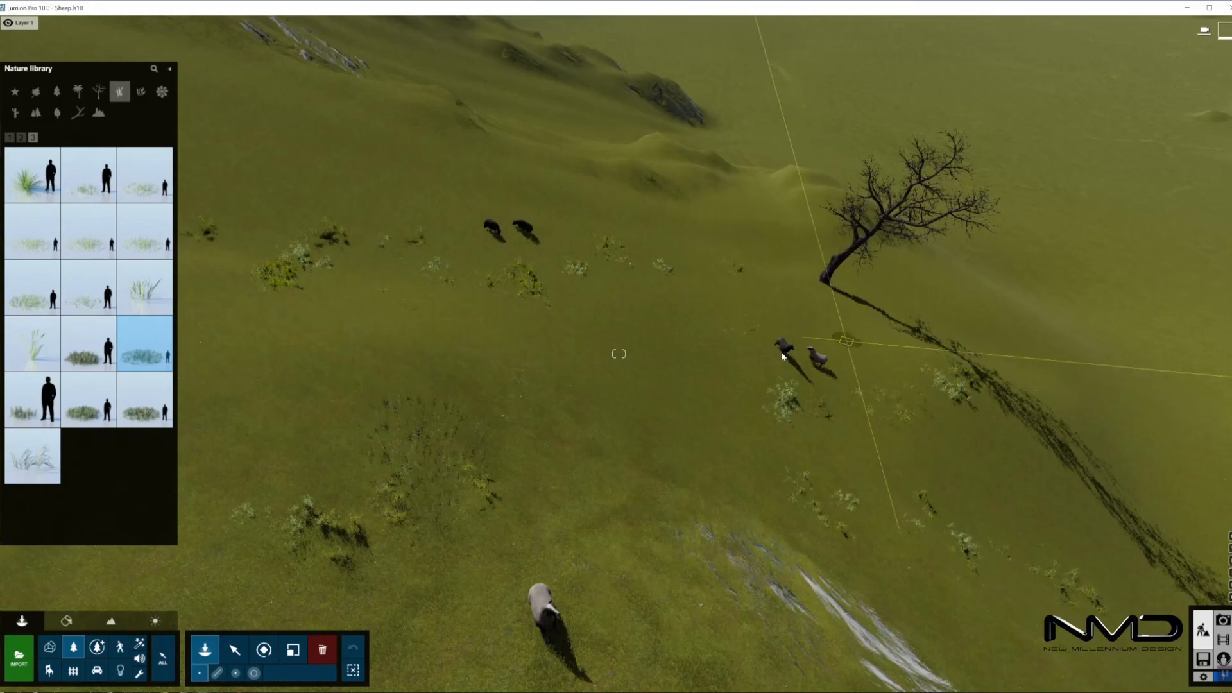
left_click(146, 399)
mouse_move(394, 531)
right_mouse_down()
mouse_move(390, 521)
mouse_move(336, 542)
right_mouse_up()
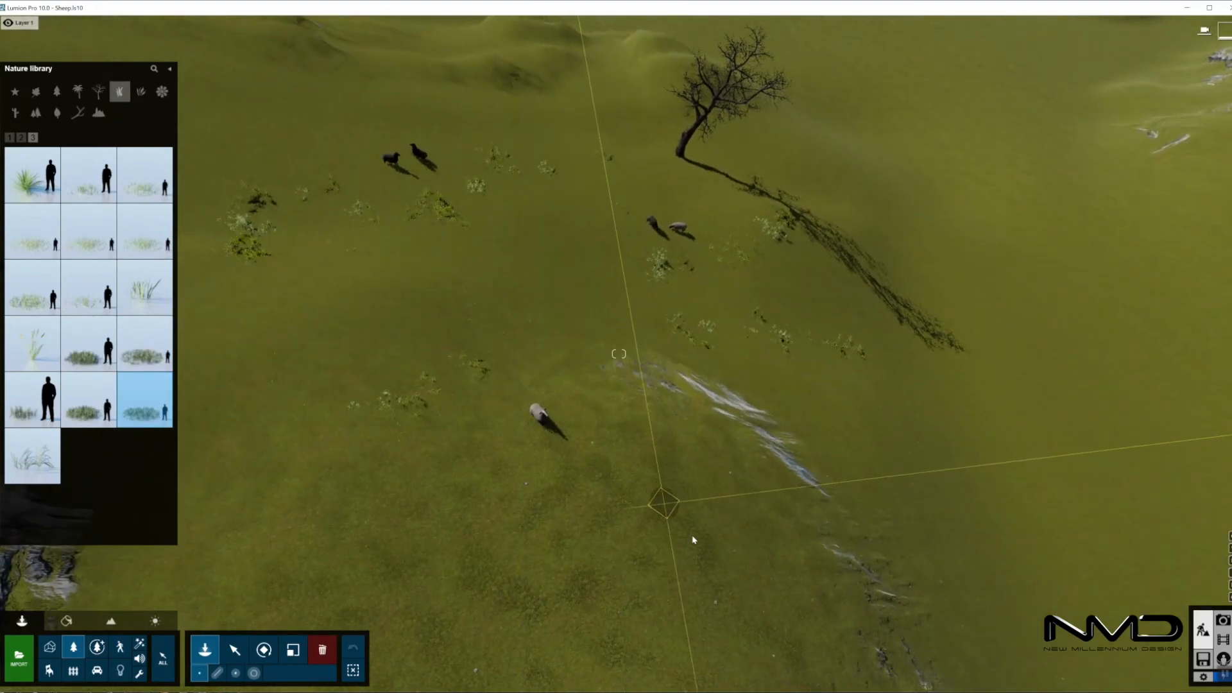
Place RoughGrass-Cluster2L RT in the foreground from the second page of grasses and check the 1 - Photo view
mouse_move(94, 419)
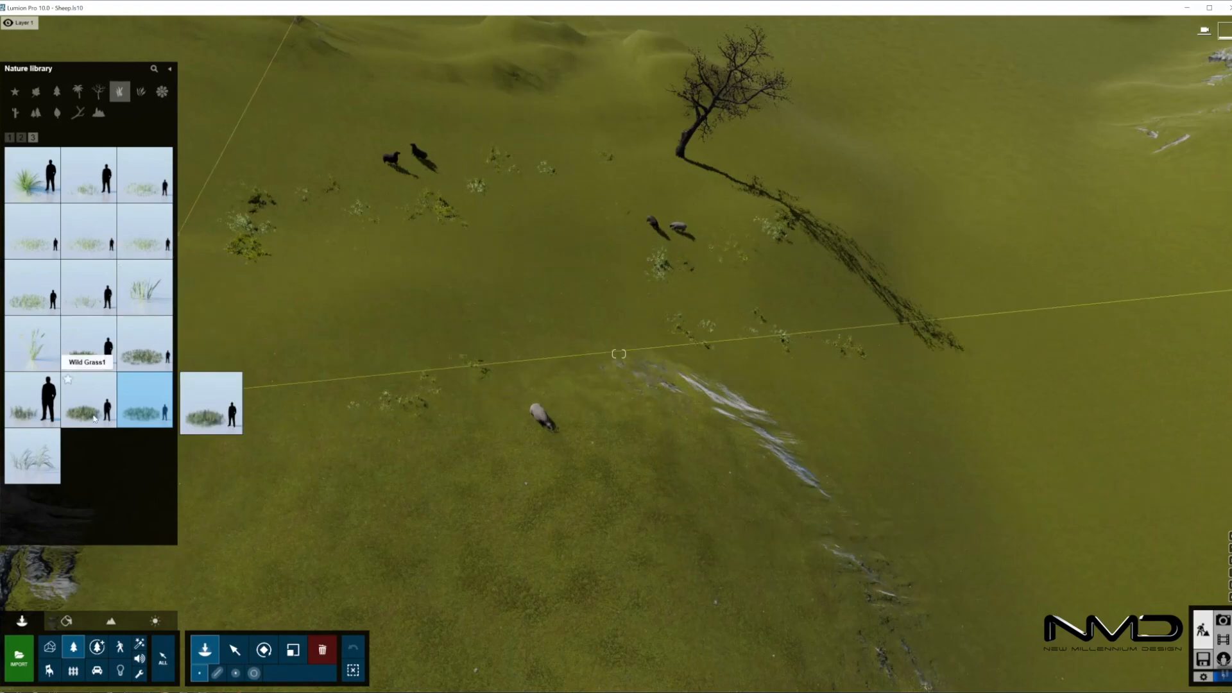
left_click(21, 137)
mouse_move(157, 532)
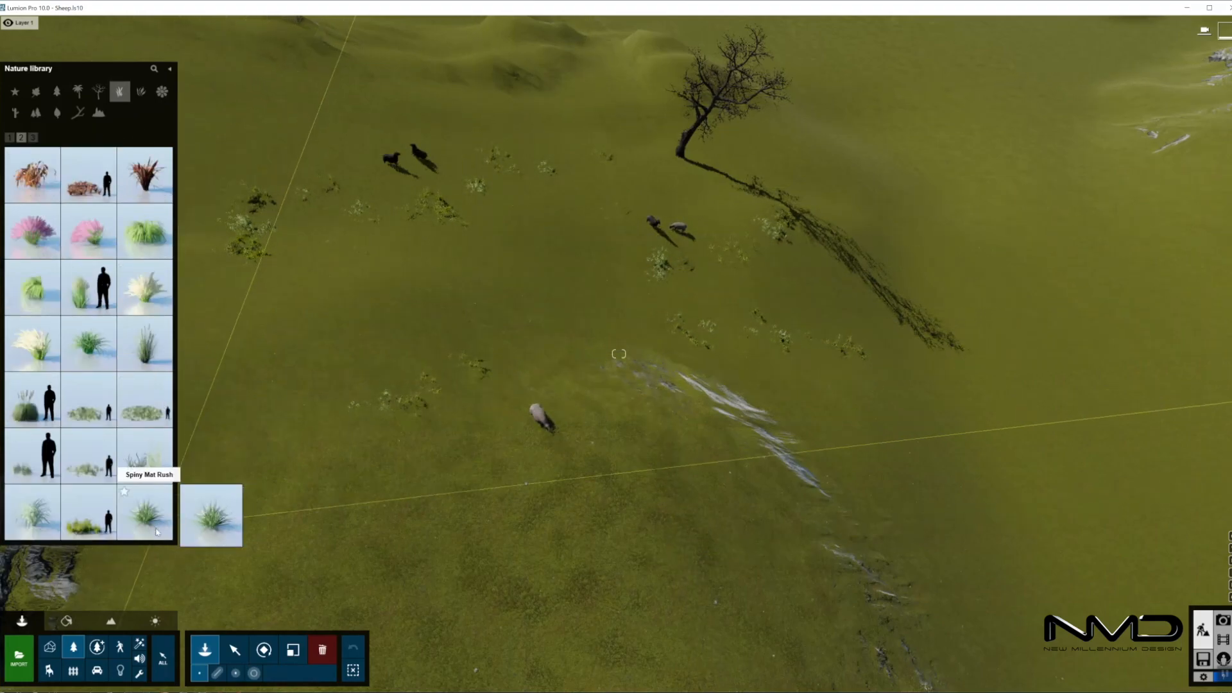
left_click(145, 402)
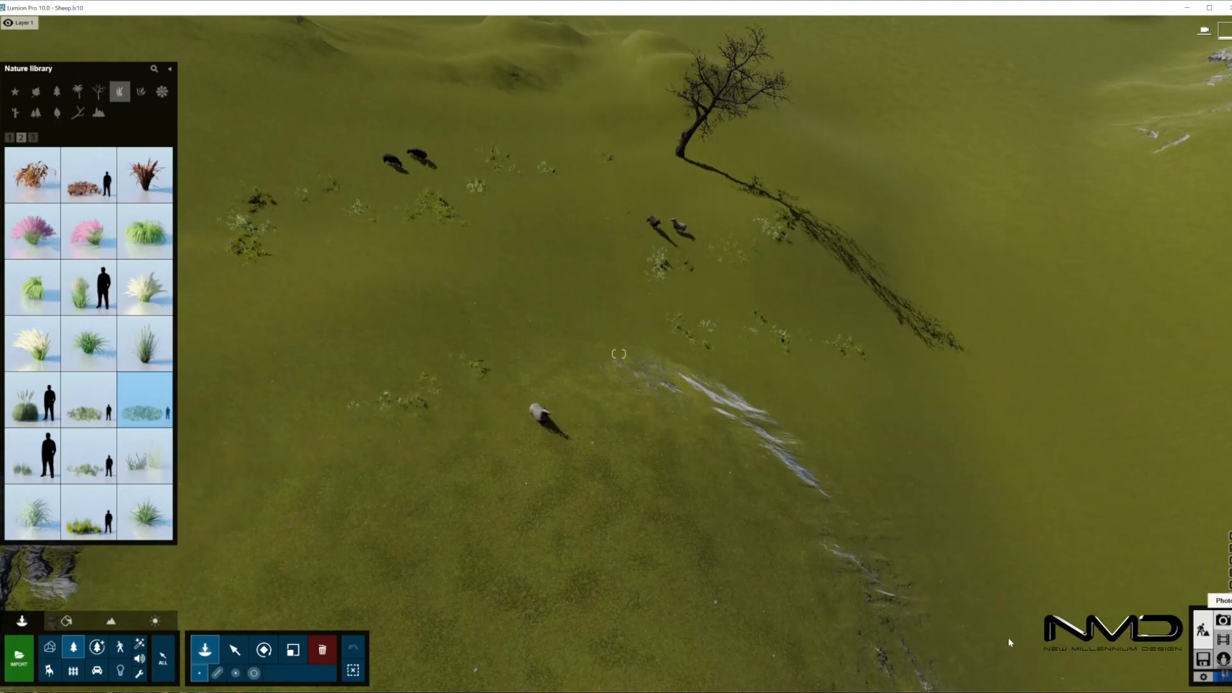
left_click(1223, 620)
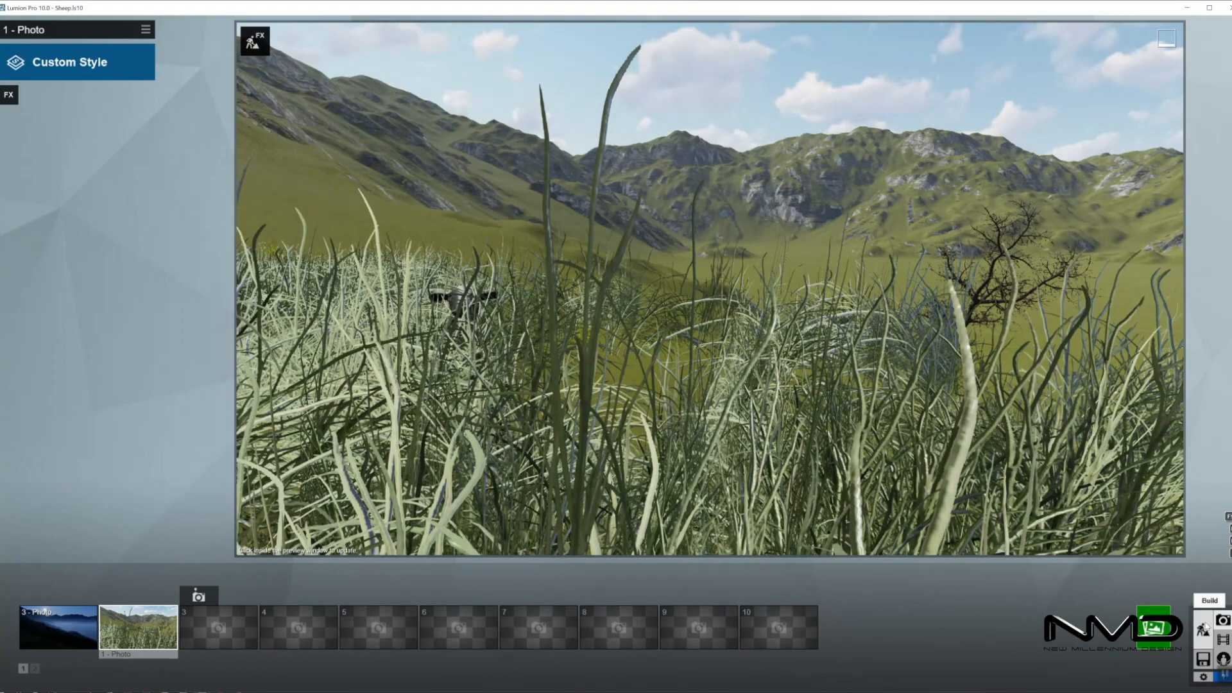
left_click(1205, 628)
Delete the tall grass clusters crowding the area directly in front of the foreground sheep
key("s")
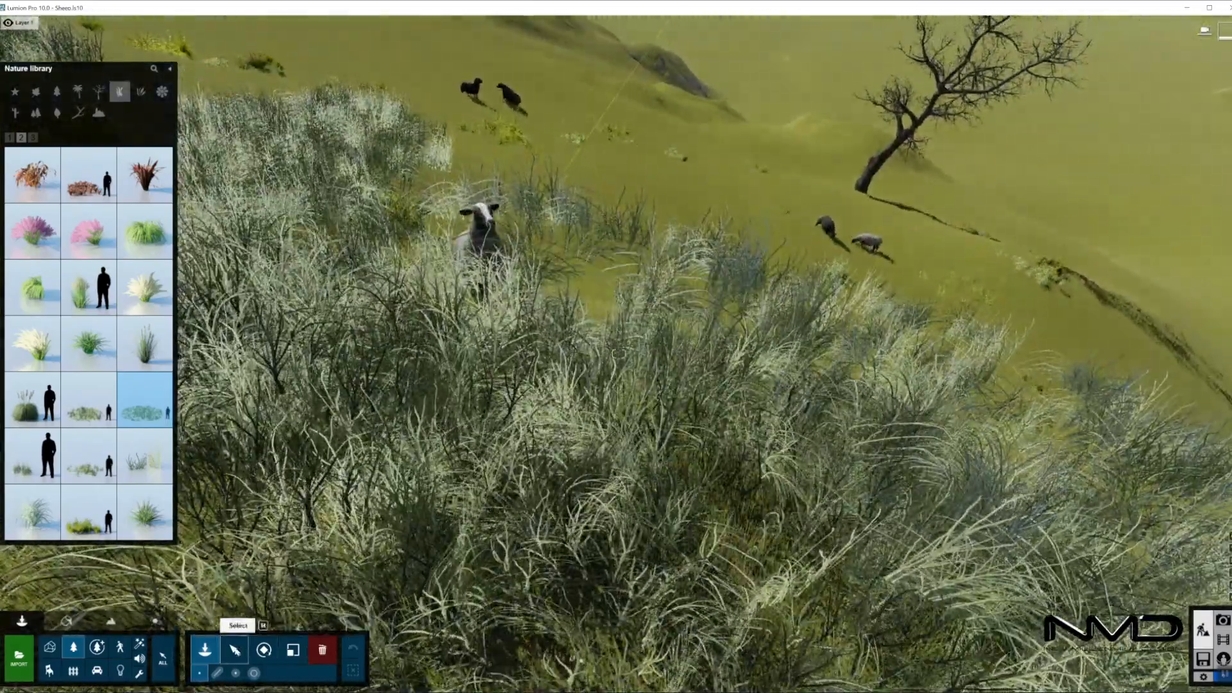
left_click(234, 651)
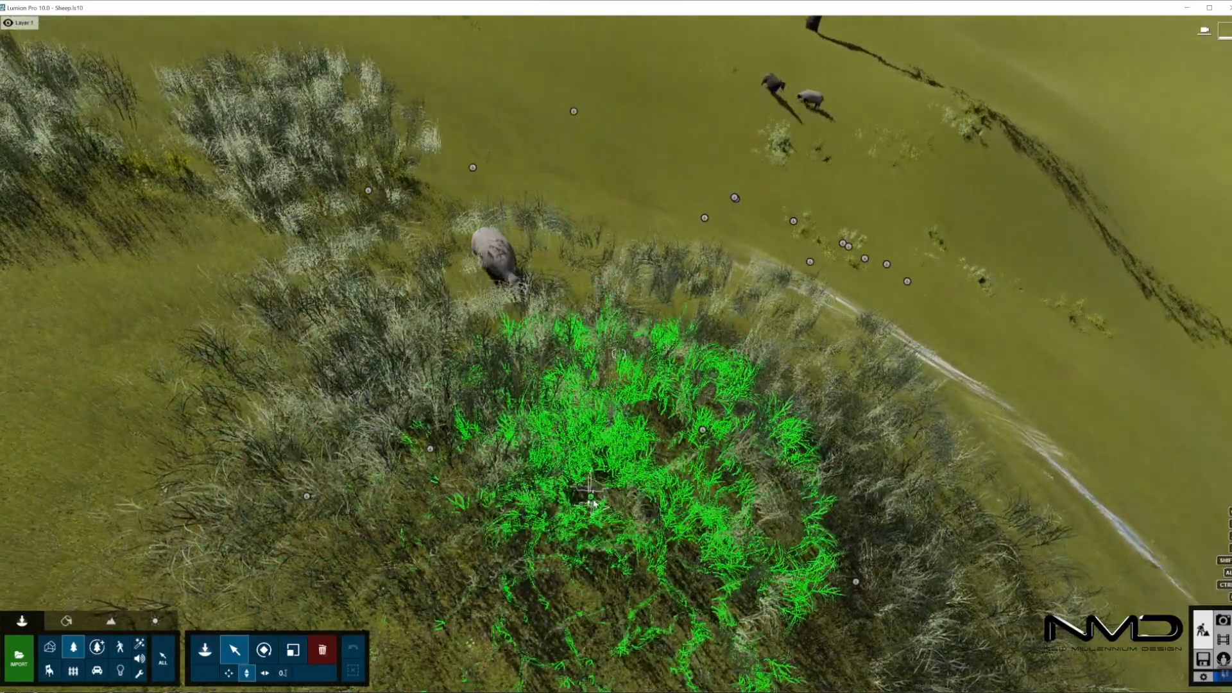
left_click(586, 498)
left_click(322, 650)
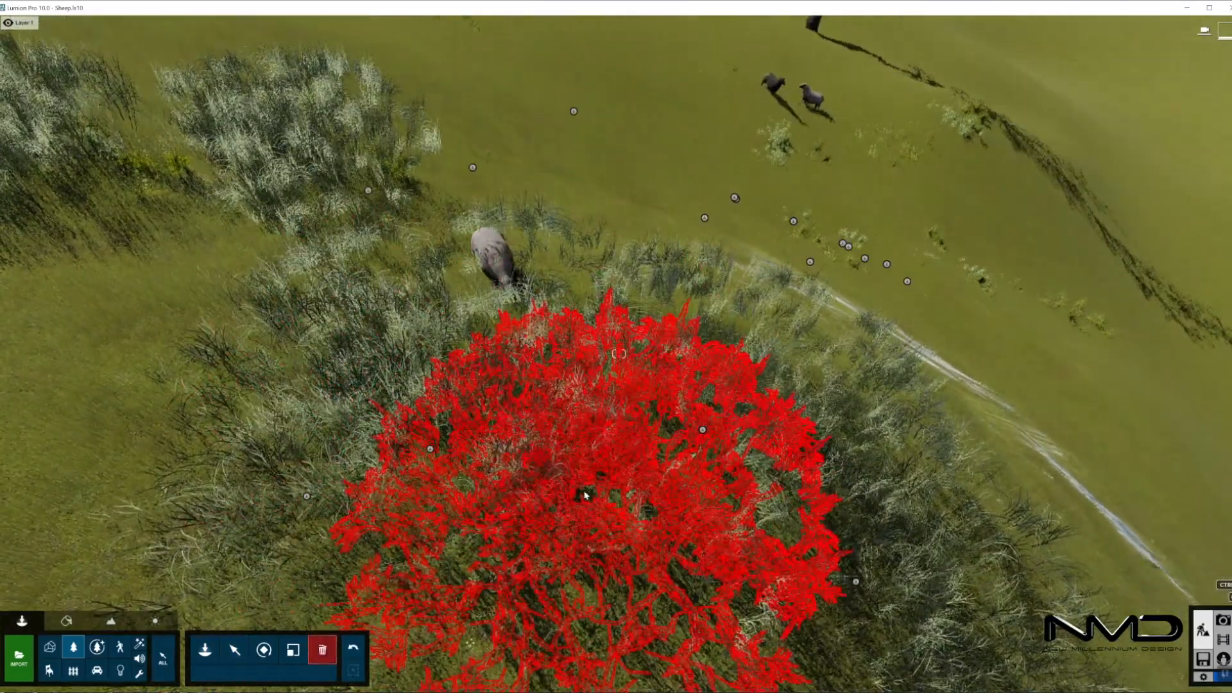
left_click(724, 478)
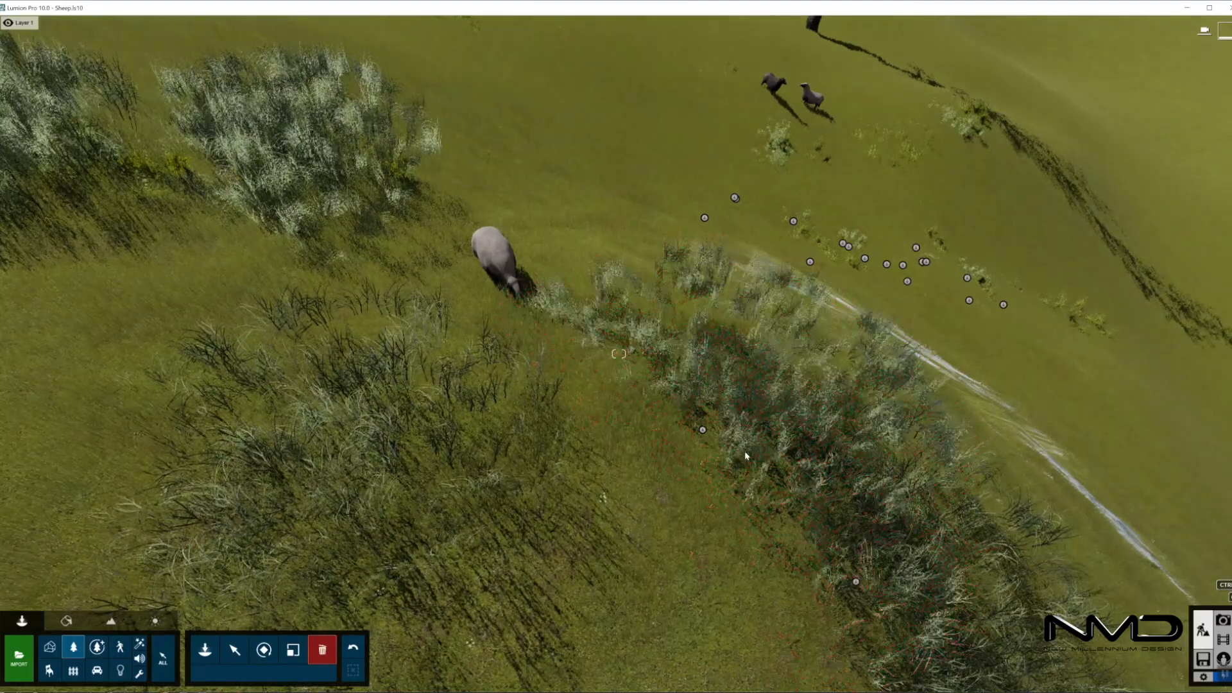
Lower the remaining RoughGrass-Cluster2L RT and adjust the neighbouring grass clumps in front of the sheep
left_click(703, 430)
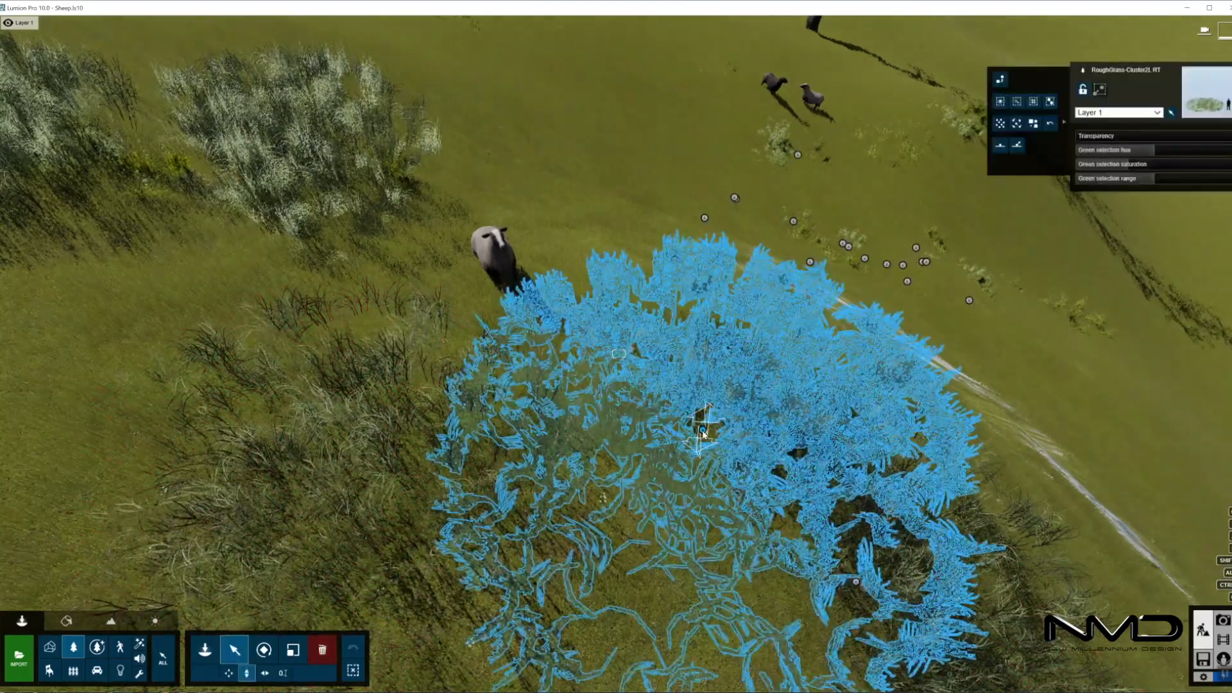
left_click_drag(704, 435, 430, 463)
left_click(308, 497)
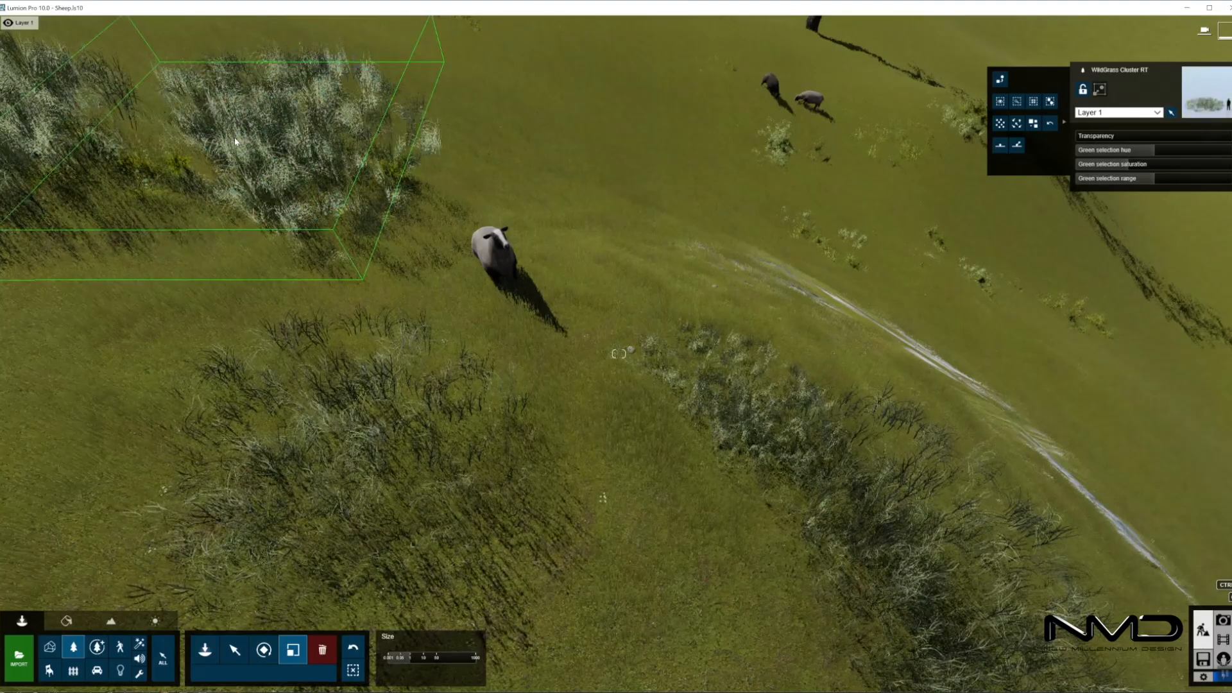
Select the Wild Grass2 clump in front of the foreground sheep, randomize its rotation and change its size
right_click_drag(747, 525, 716, 504)
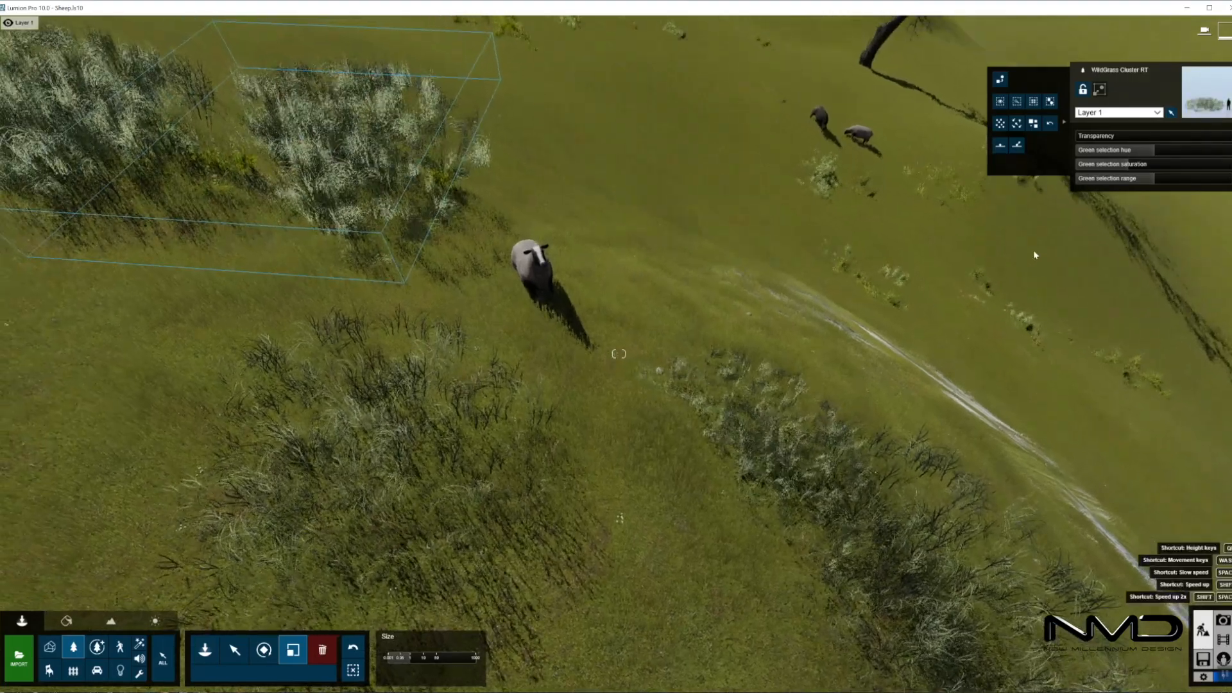
left_click(1034, 103)
left_click(333, 493)
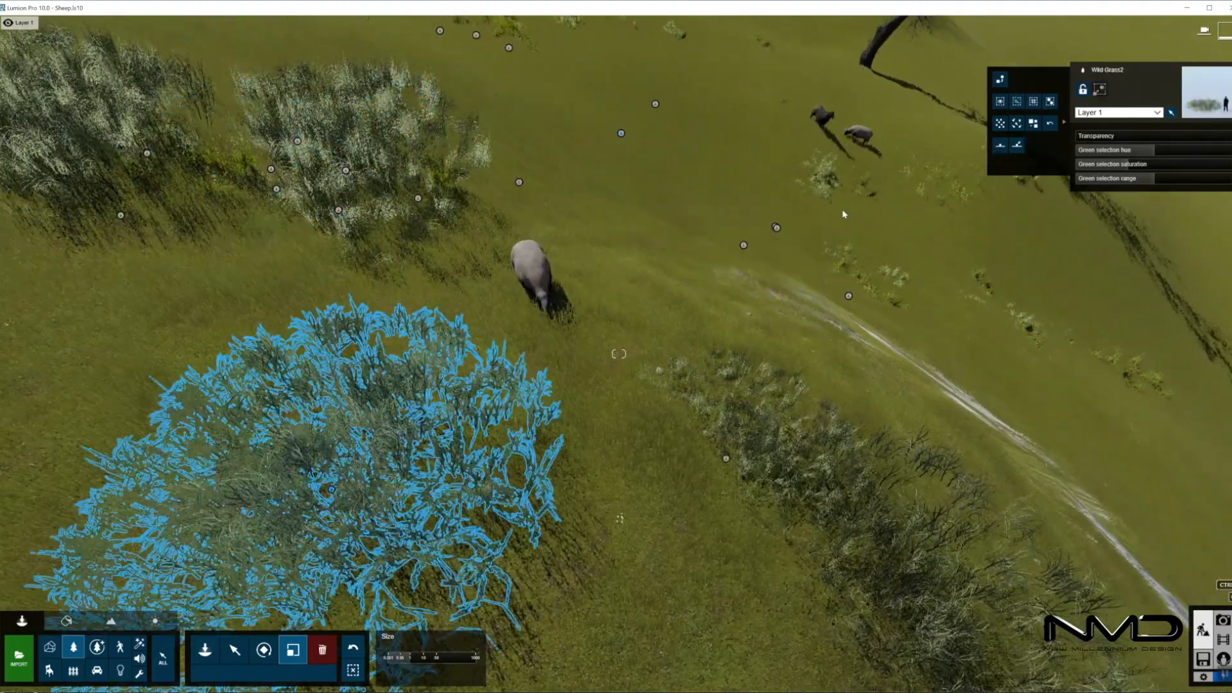
left_click(1017, 125)
left_click(1033, 124)
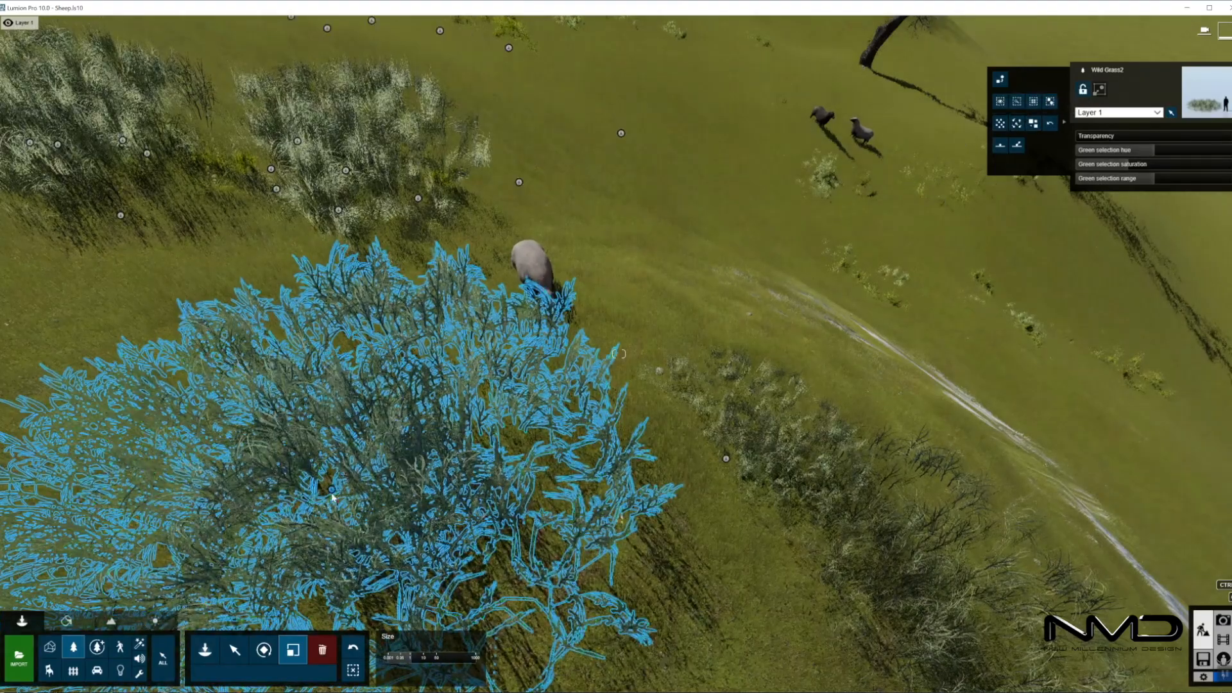
Lower the Wild Grass2 clump in front of the foreground sheep, followed by all matching Wild Grass2 clumps in the grass patch behind it
key("h")
left_click_drag(334, 492, 535, 501)
left_click(347, 172)
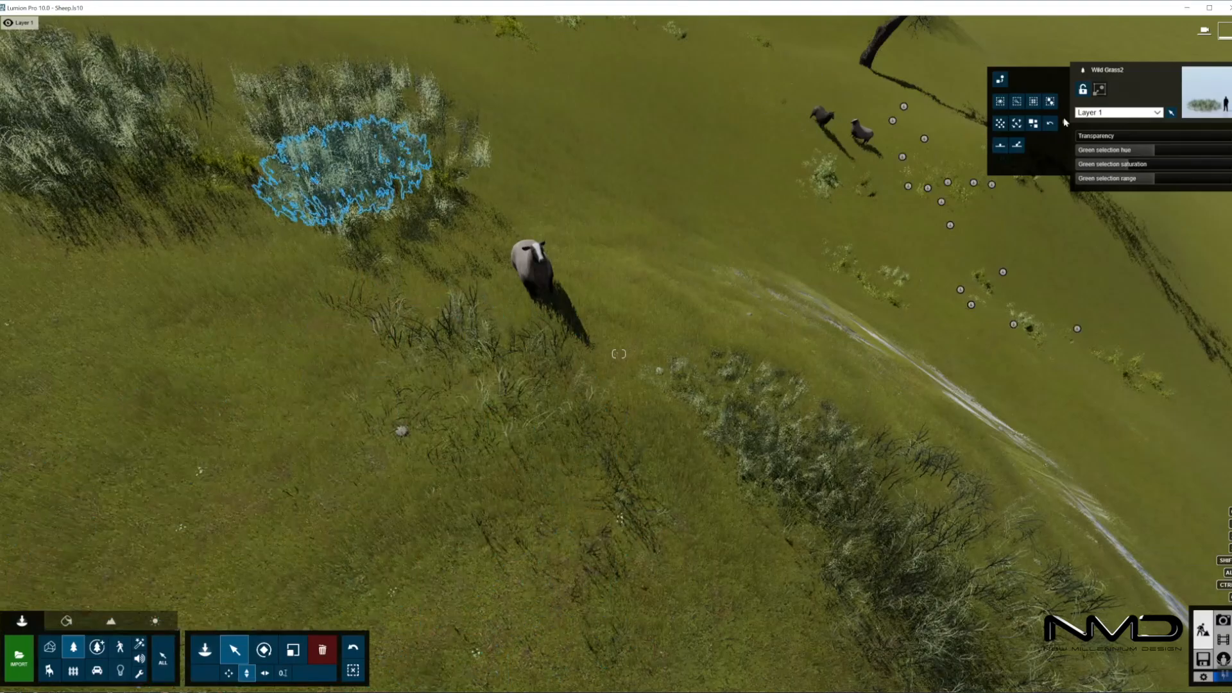
left_click(1033, 103)
left_click_drag(346, 172, 342, 274)
Select all RoughGrass-Cluster2L RT clusters, randomize their rotation and lower them, and clear the selection
left_click(419, 199)
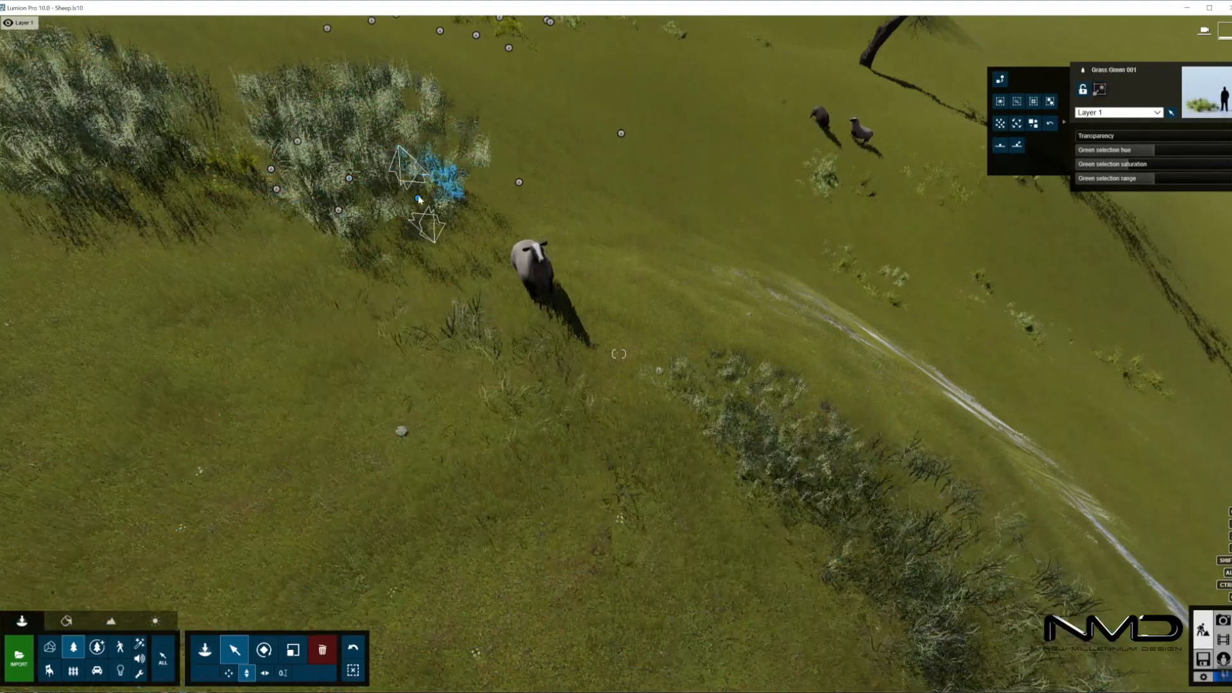
left_click(351, 178)
left_click(350, 180)
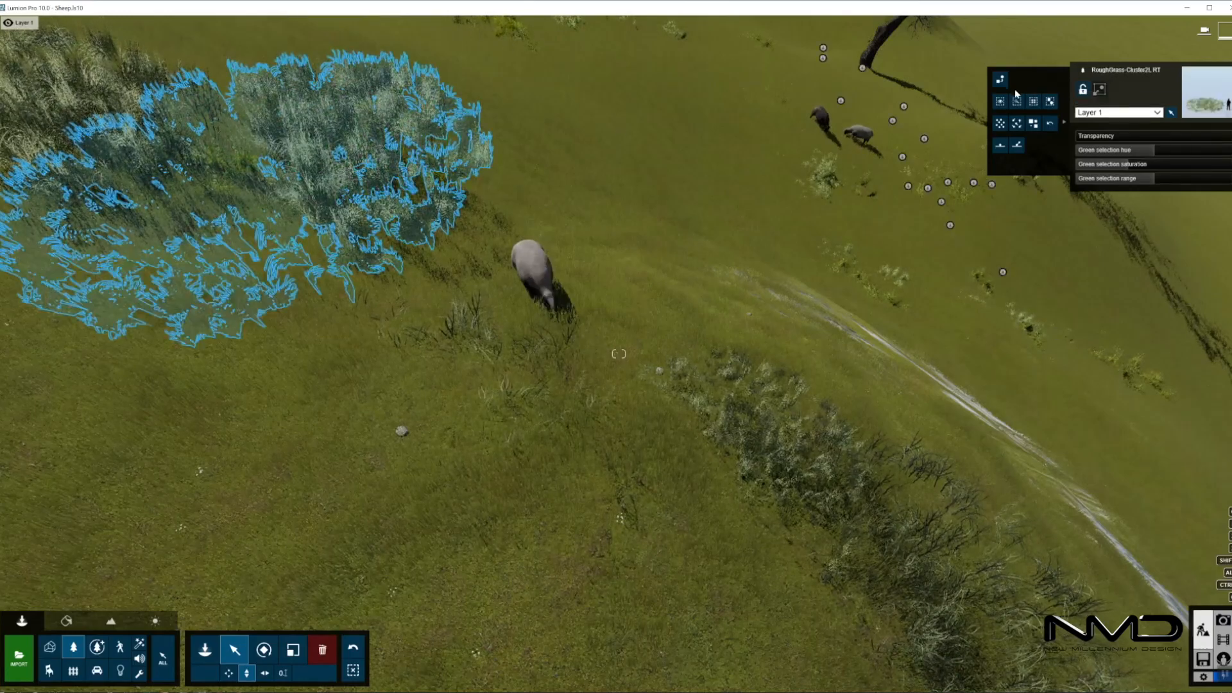
left_click(1035, 101)
left_click(1020, 135)
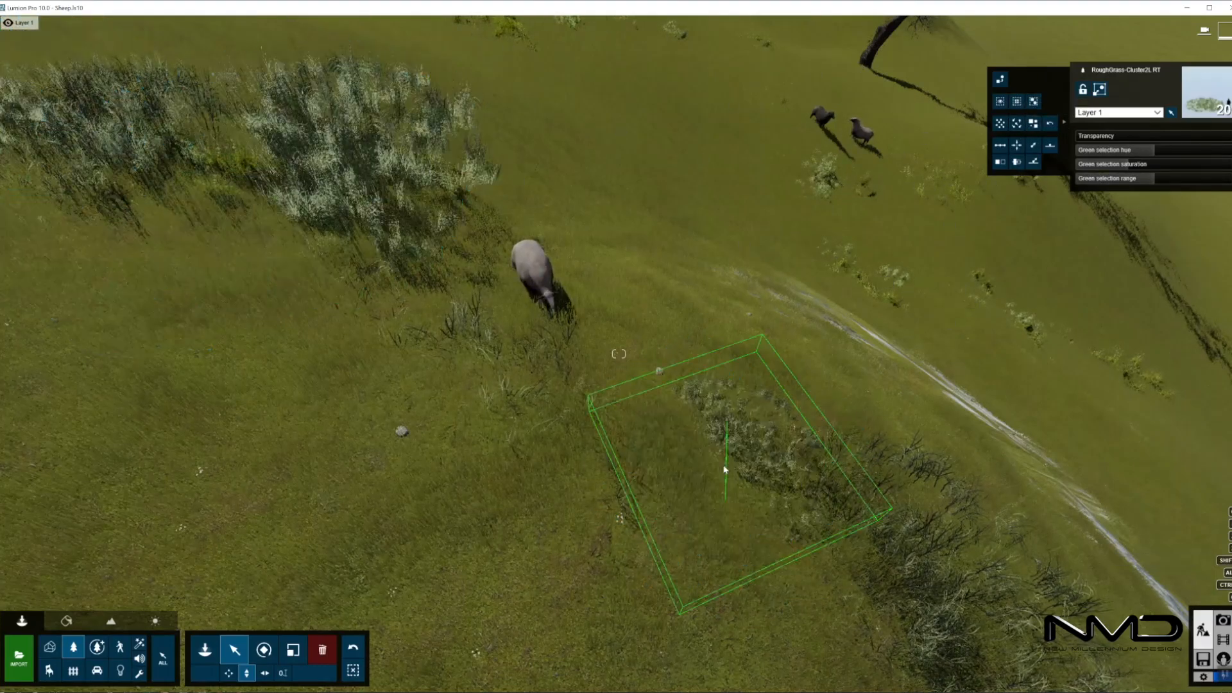
left_click(353, 670)
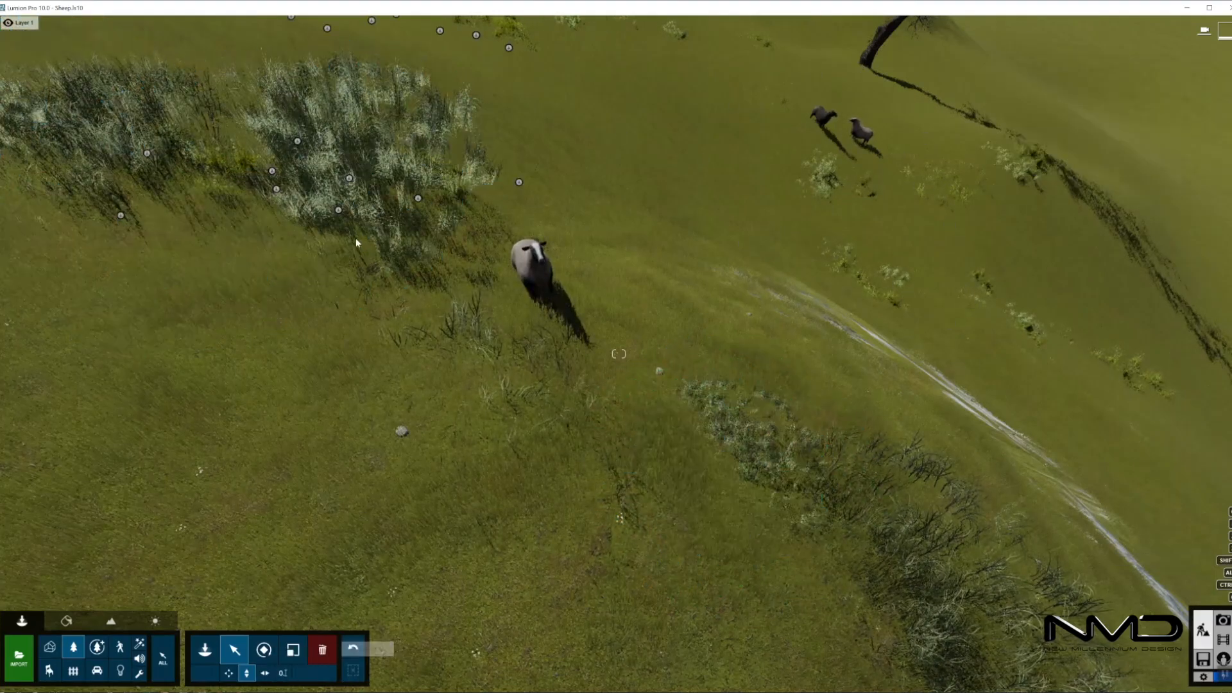
Lower the RoughGrass-Cluster2L RT in the tall patch beside the foreground sheep and check the 1 - Photo view
right_click_drag(334, 192, 334, 128)
key("w")
right_click_drag(591, 212, 591, 256)
left_click(569, 355)
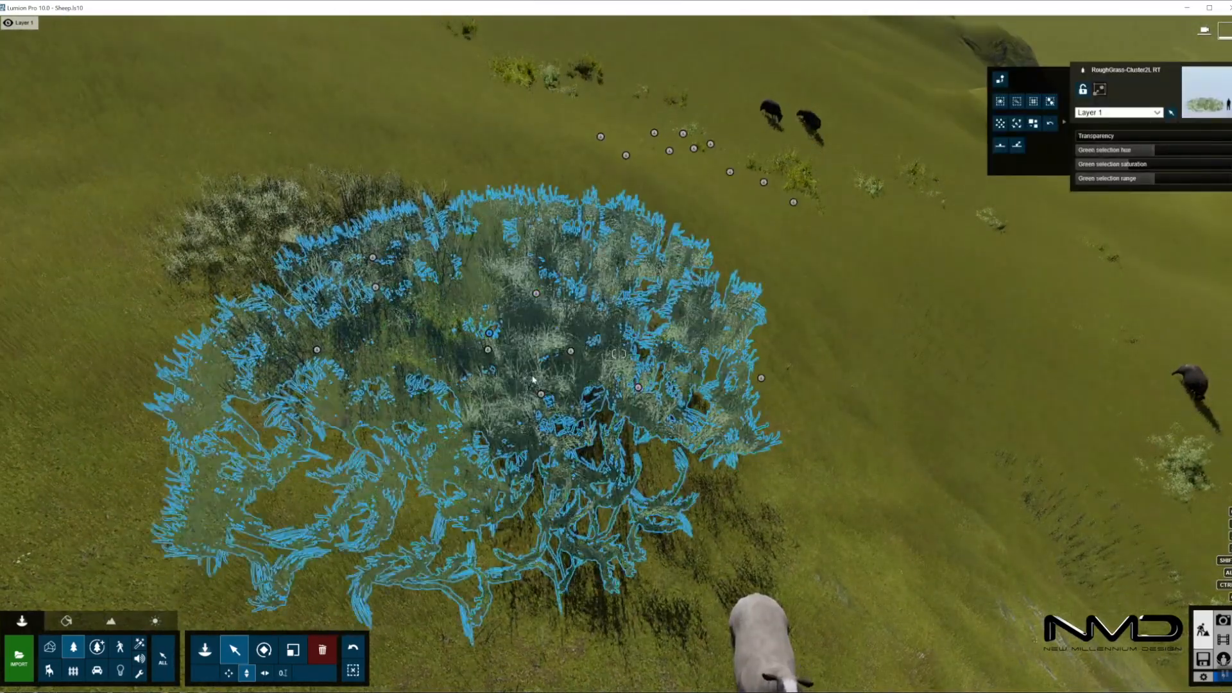
left_click_drag(489, 334, 472, 537)
right_click_drag(473, 537, 1194, 533)
key("s")
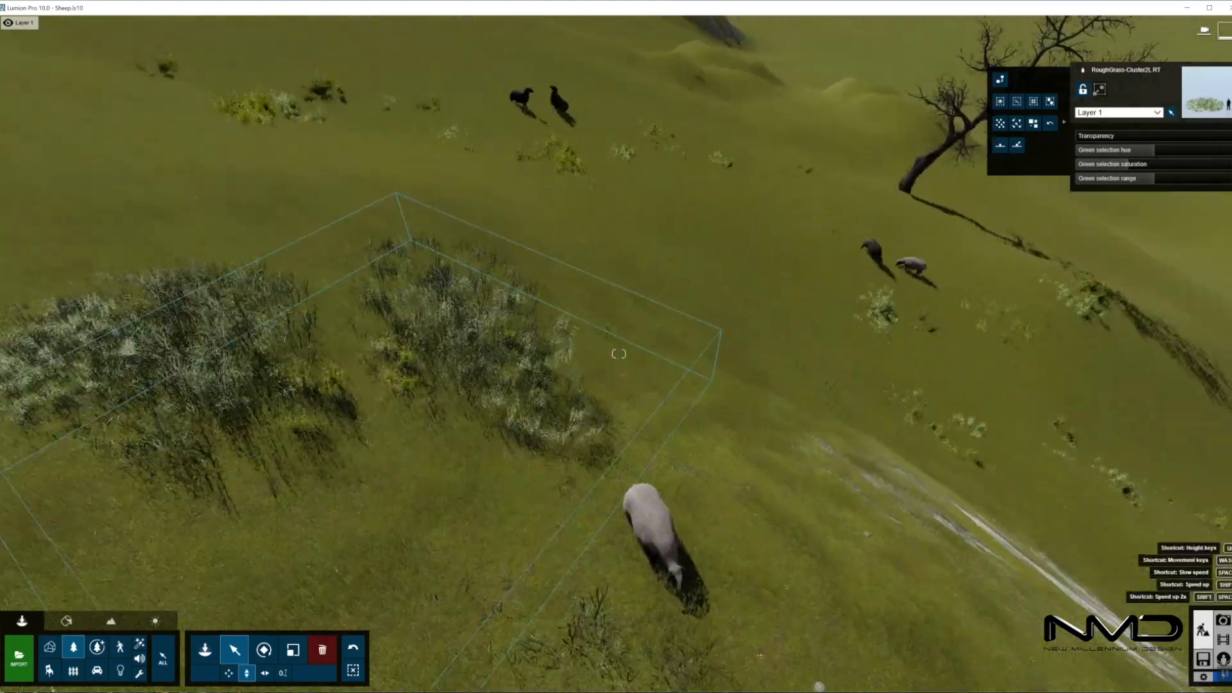
left_click(1223, 621)
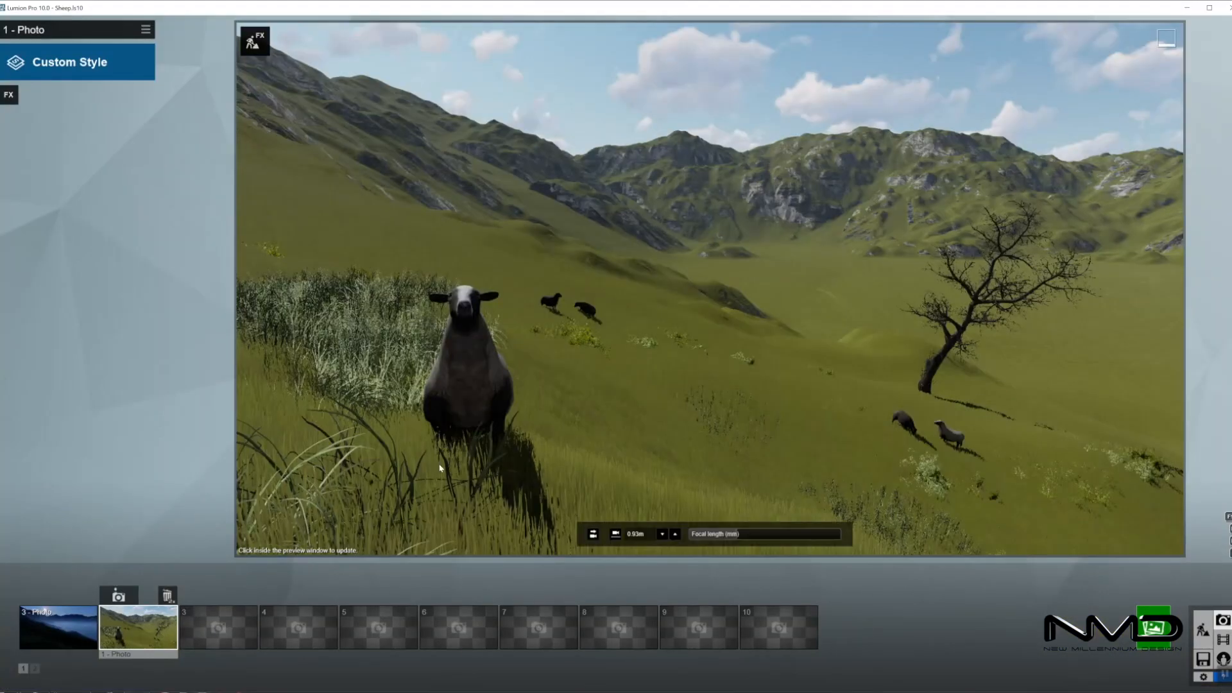
right_click_drag(547, 439, 578, 457)
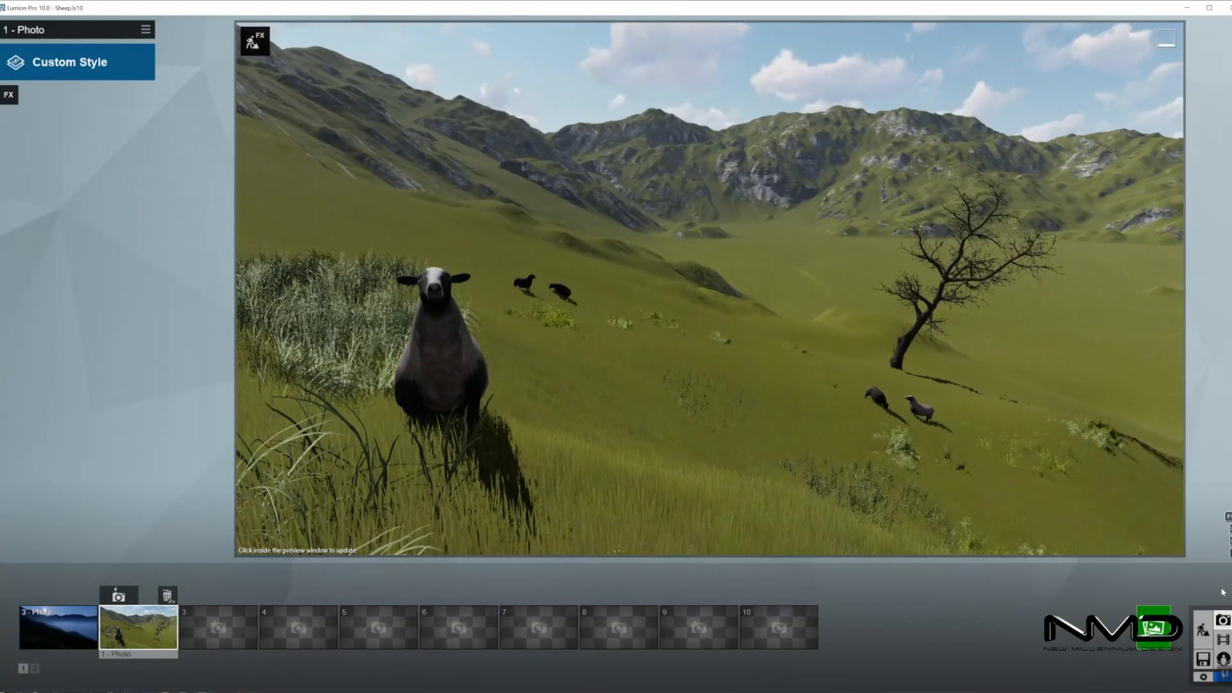
Return to build mode and lower another RoughGrass-Cluster2L RT between the two grass patches near the foreground sheep
left_click(1199, 629)
right_click_drag(899, 411, 789, 603)
key("s")
key("w")
right_click_drag(347, 356, 324, 355)
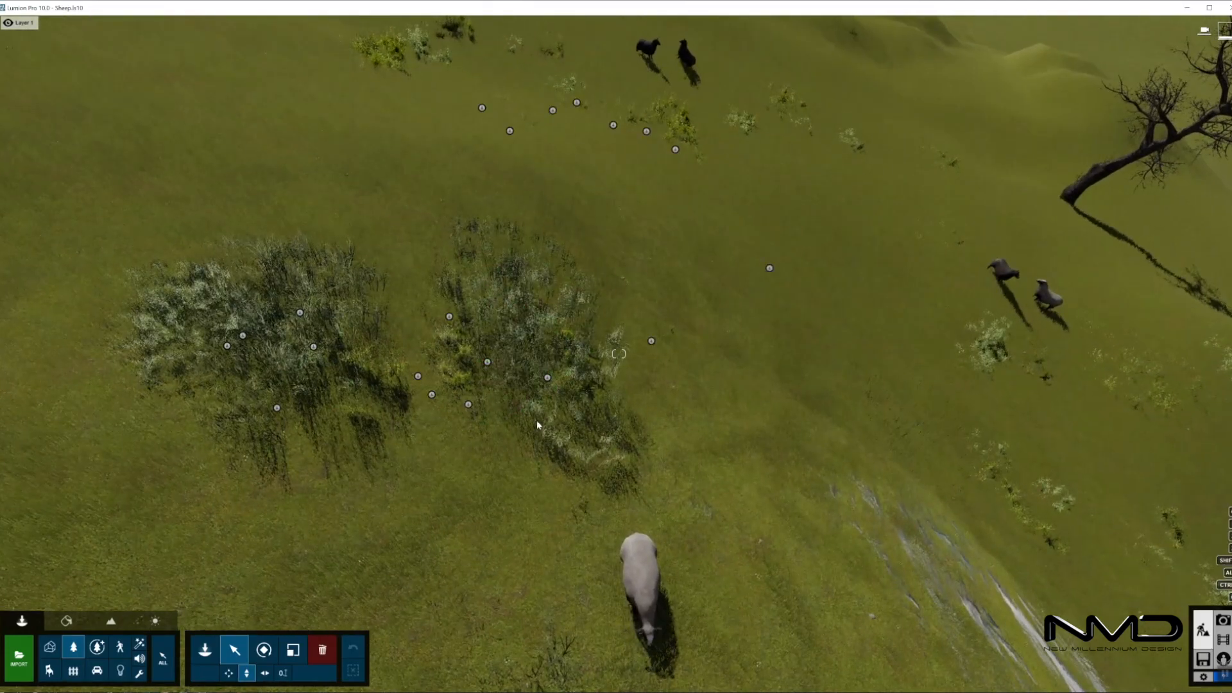
left_click(432, 395)
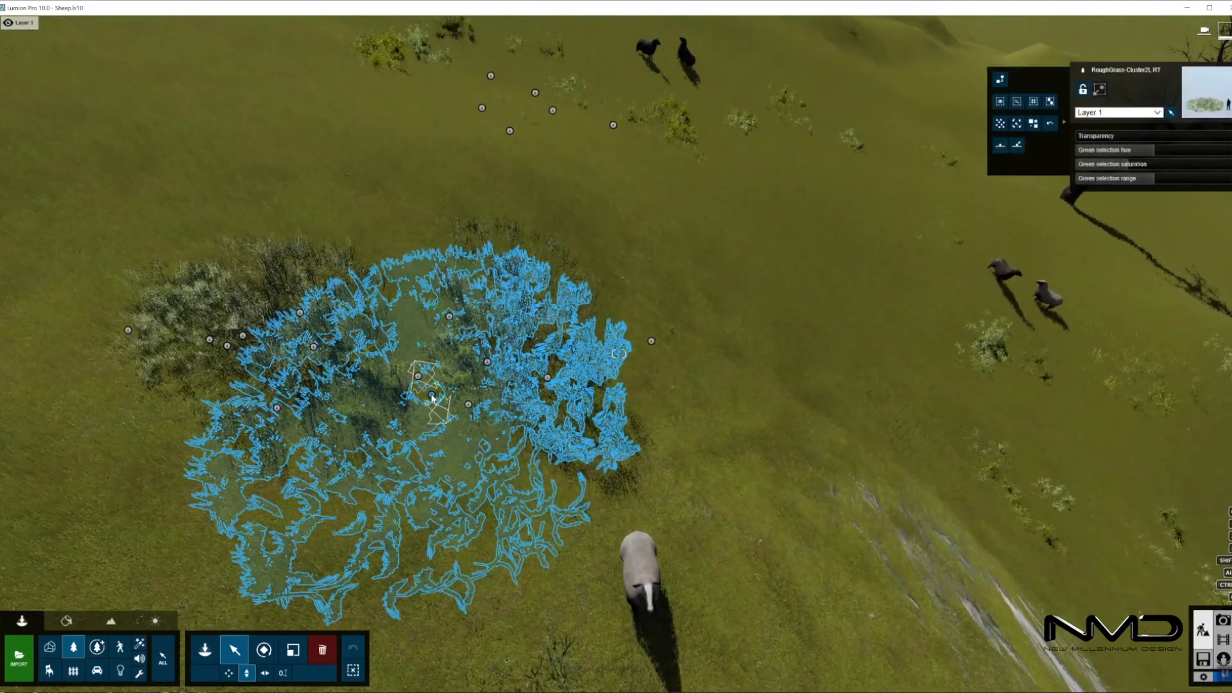
left_click_drag(432, 394, 350, 476)
key("s")
right_click_drag(350, 571, 536, 468)
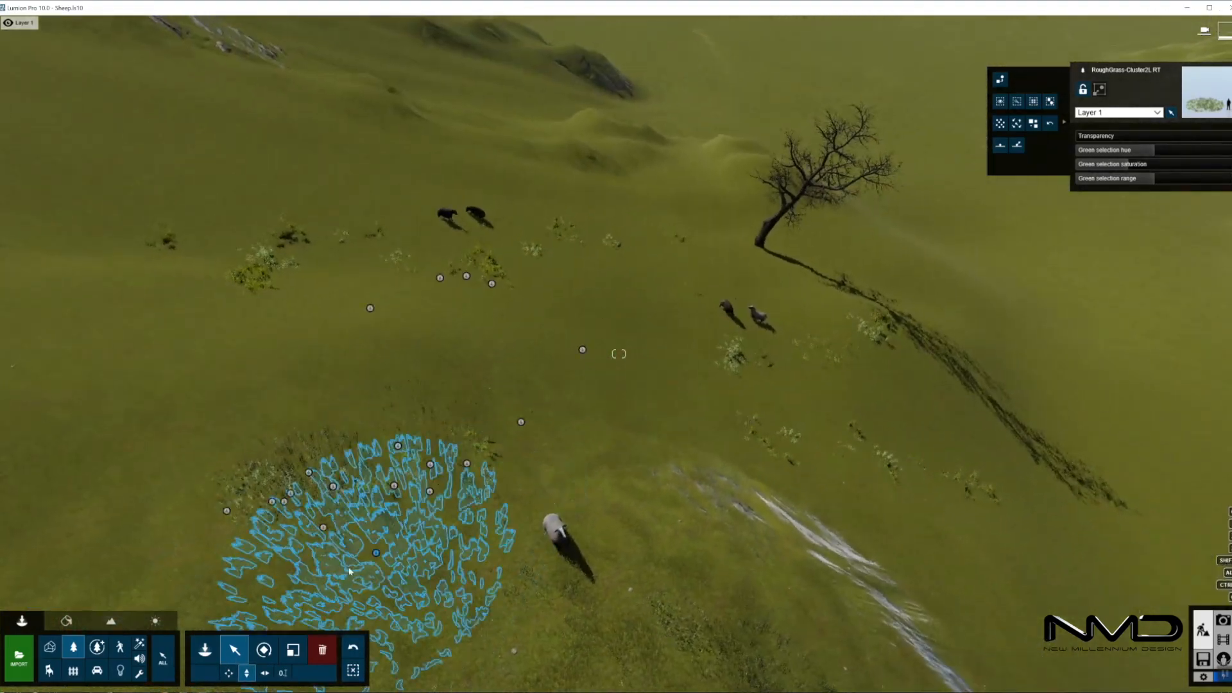
Place Stone 038 from the second page of rocks beside the foreground sheep and adjust its rotation, size and height
left_click(204, 650)
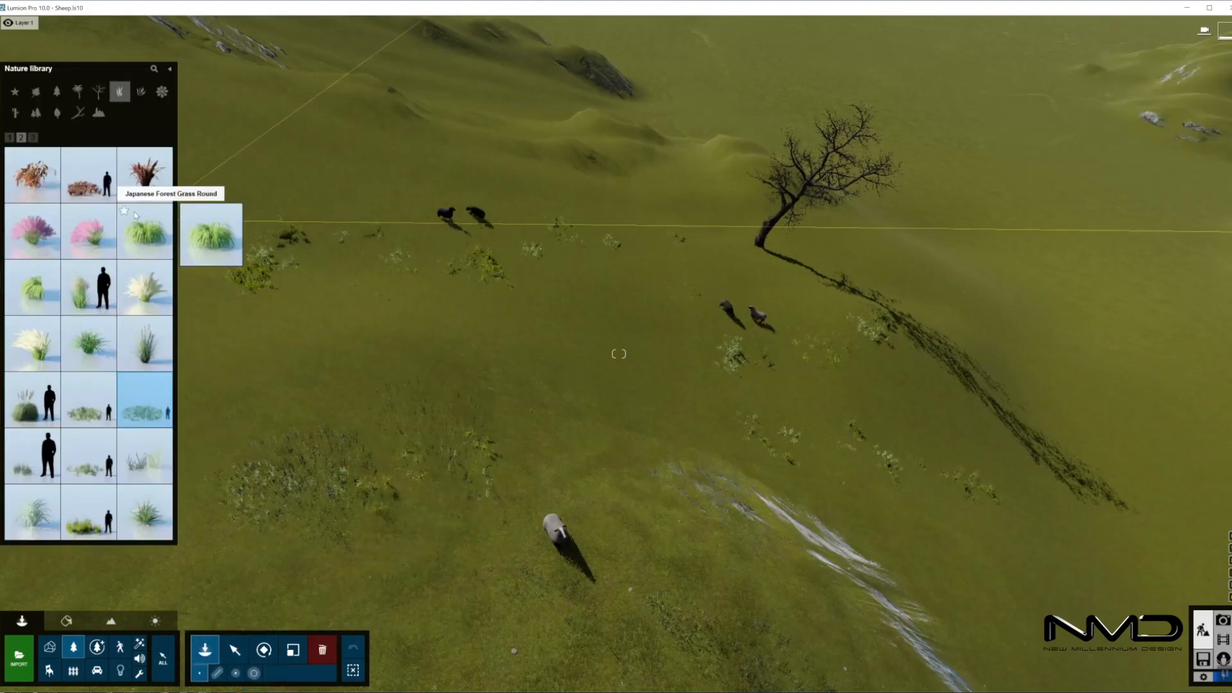
left_click(98, 113)
left_click(33, 139)
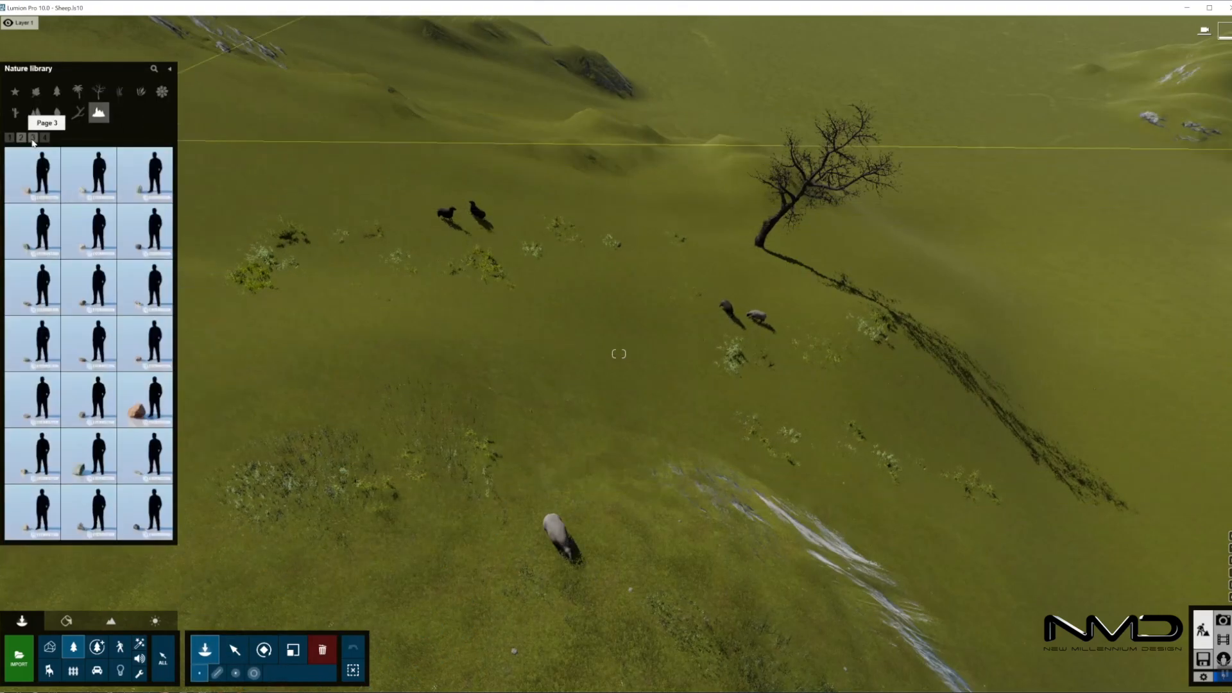
left_click(93, 452)
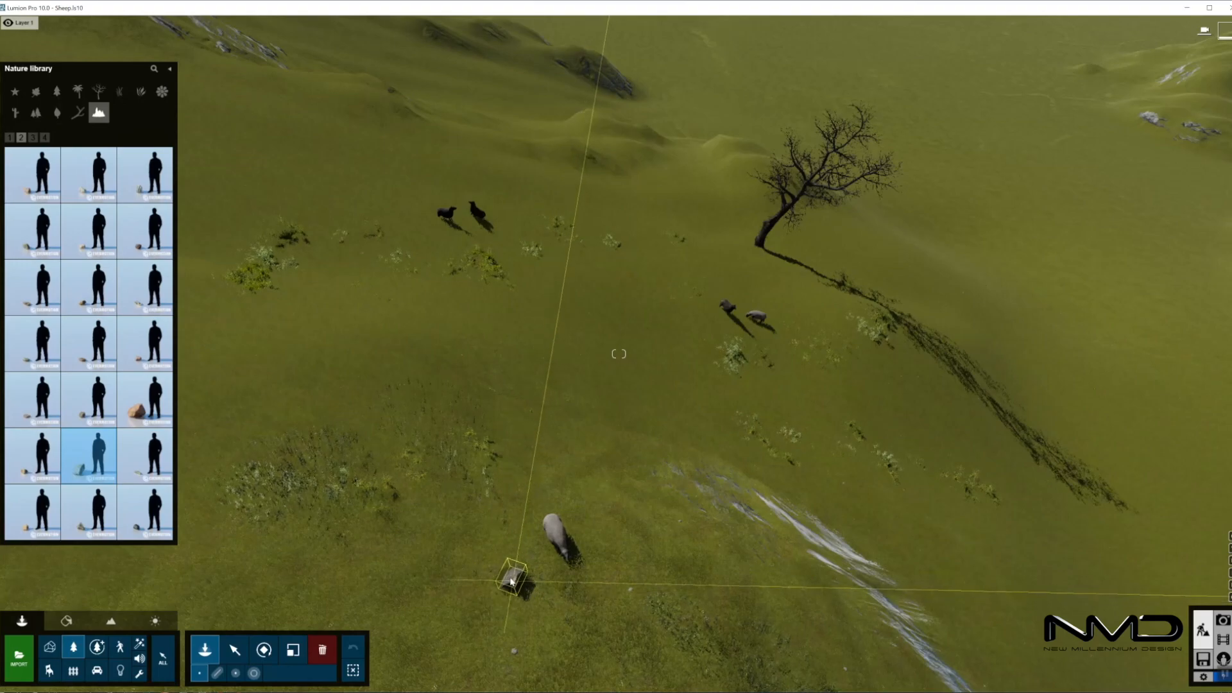
left_click(511, 579)
key("r")
left_click_drag(511, 576, 474, 536)
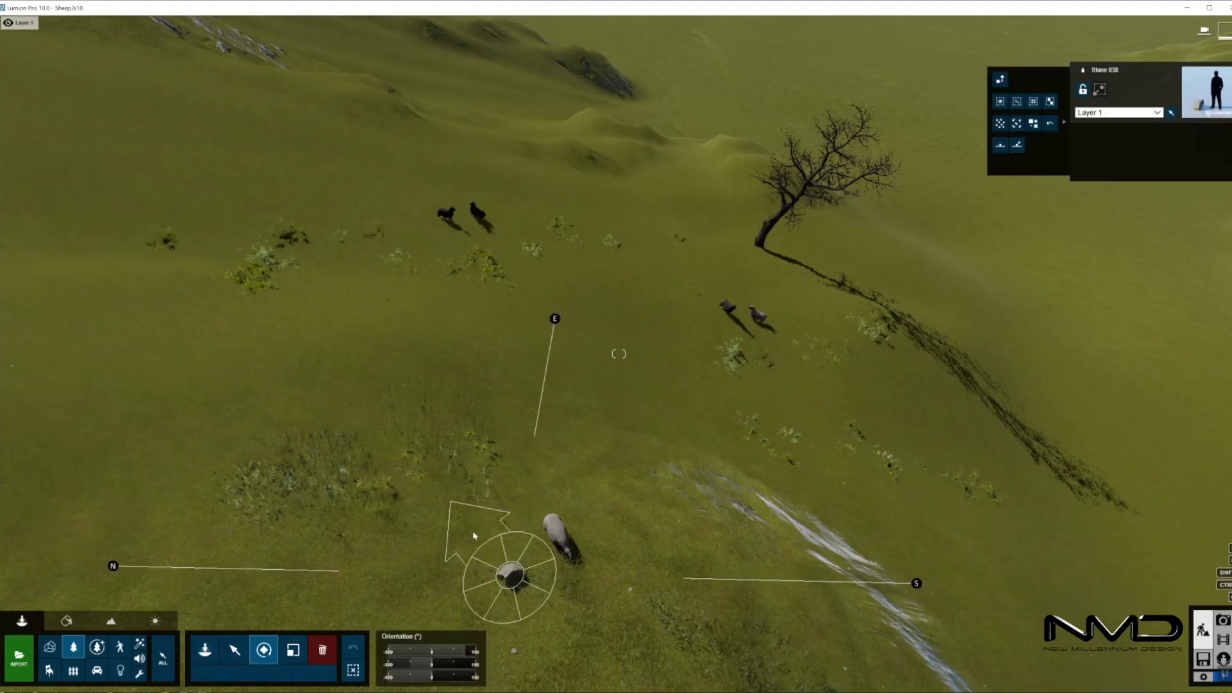
key("l")
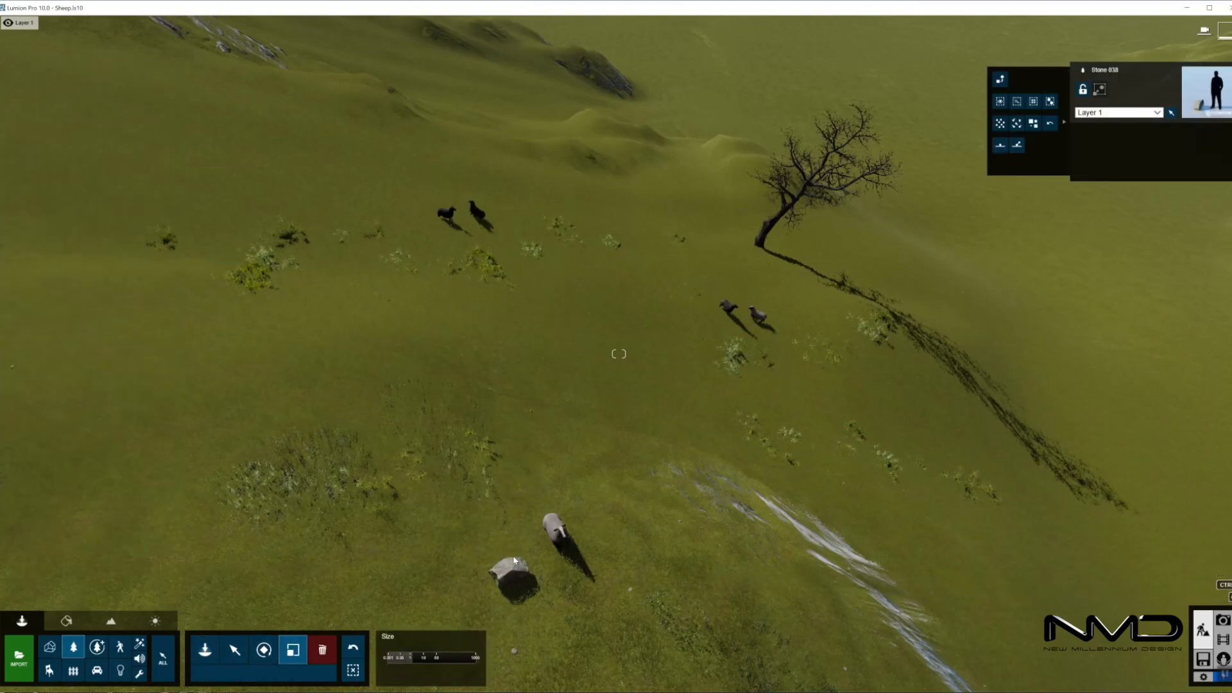
key("m")
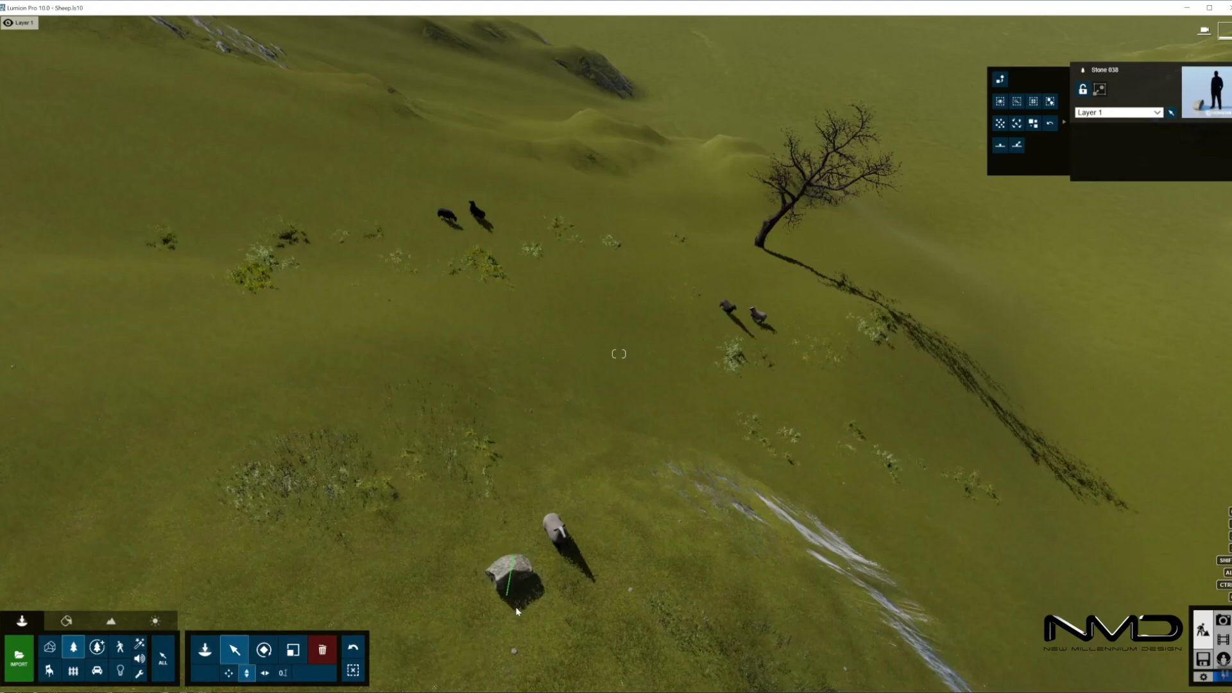
Copy Stone 038 onto the slope around the leafless tree, select all the stones and randomize their size
left_click_drag(511, 582, 648, 188, "alt")
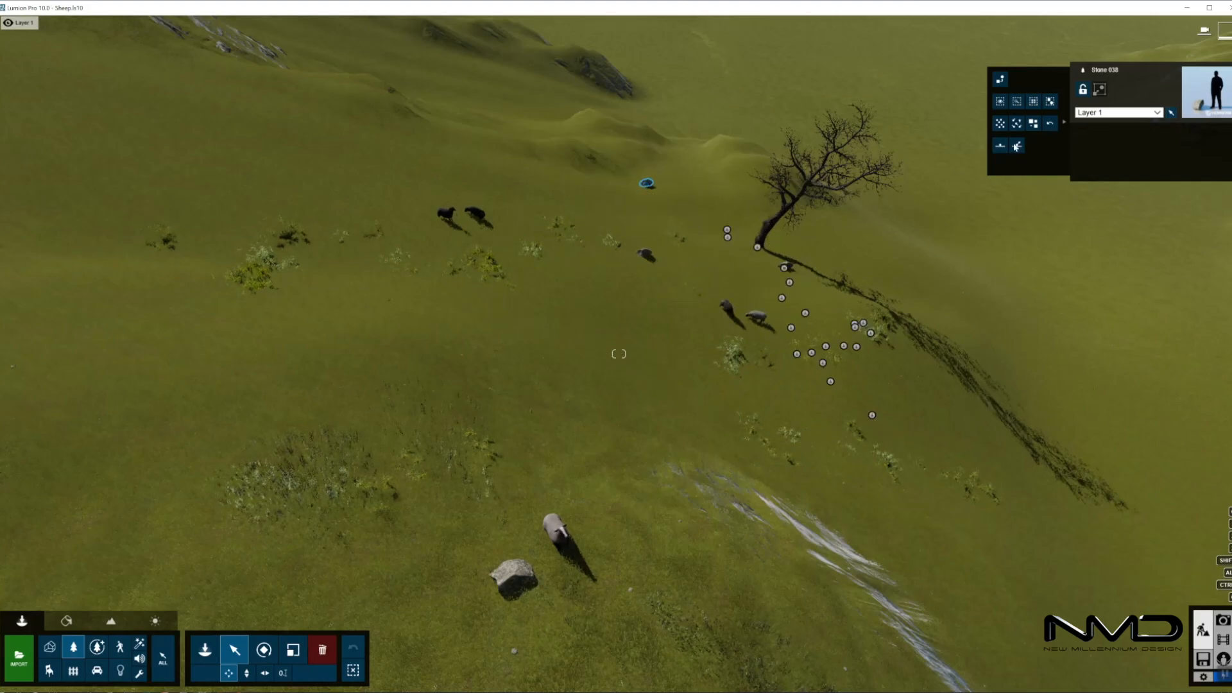
left_click(1034, 103)
left_click(1031, 124)
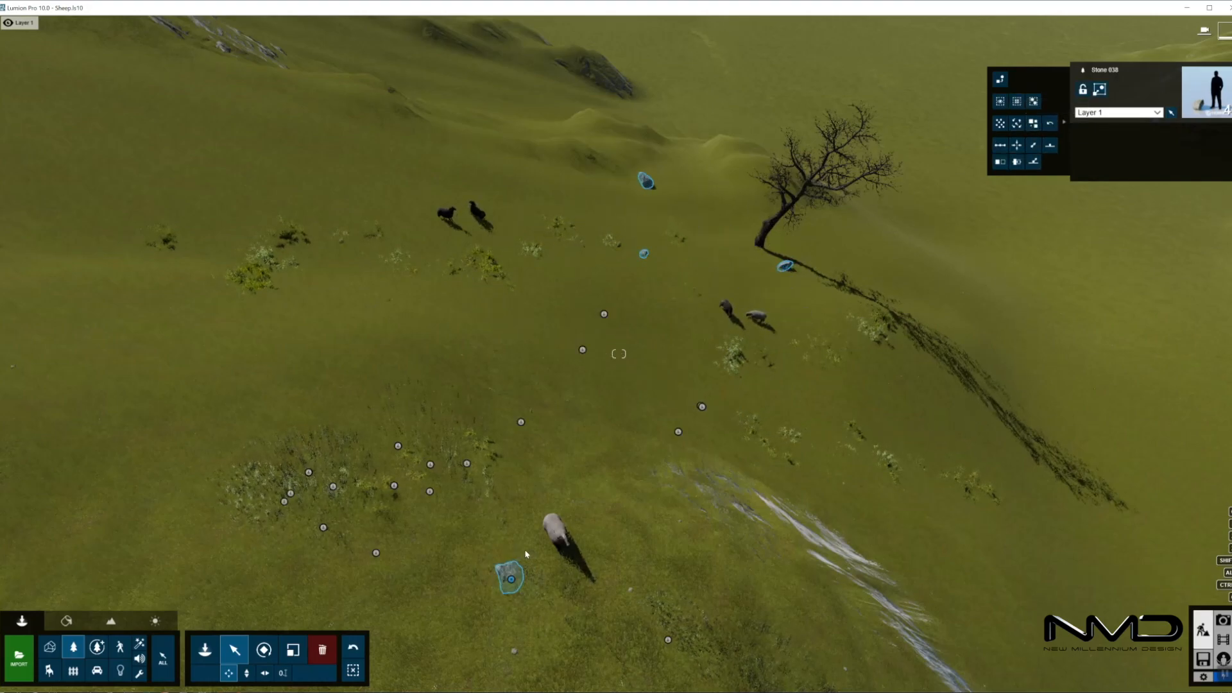
Enlarge only the Stone 038 next to the foreground sheep
left_click(439, 620)
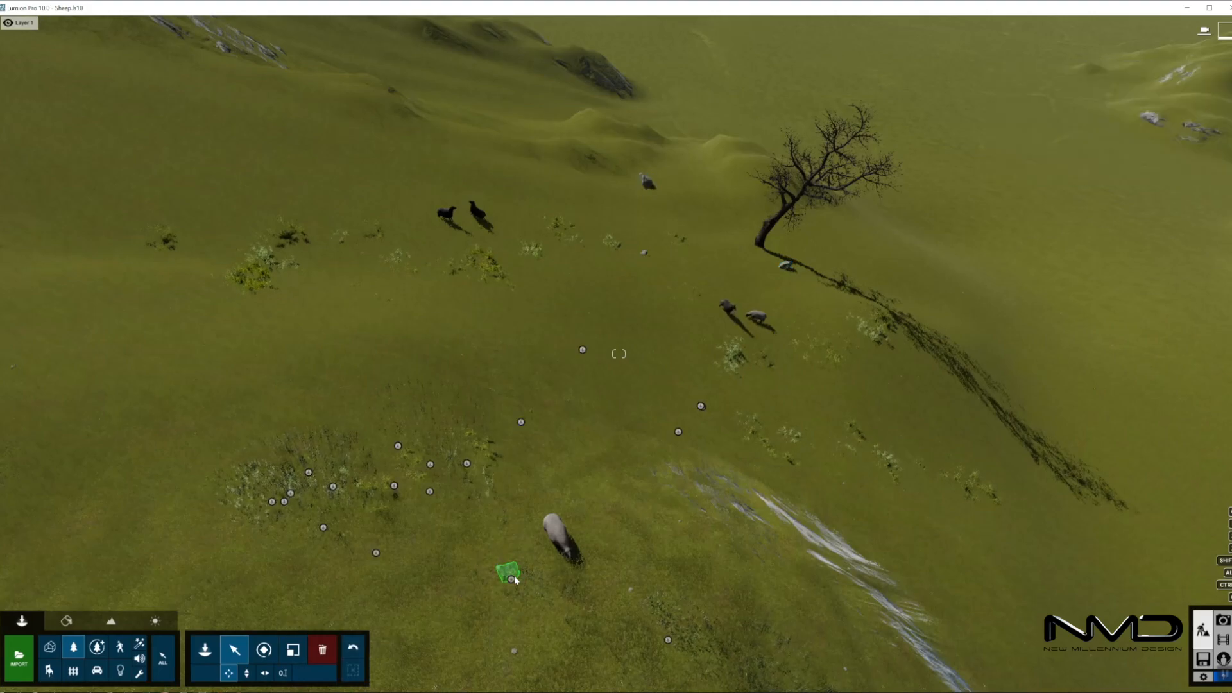
left_click(512, 580)
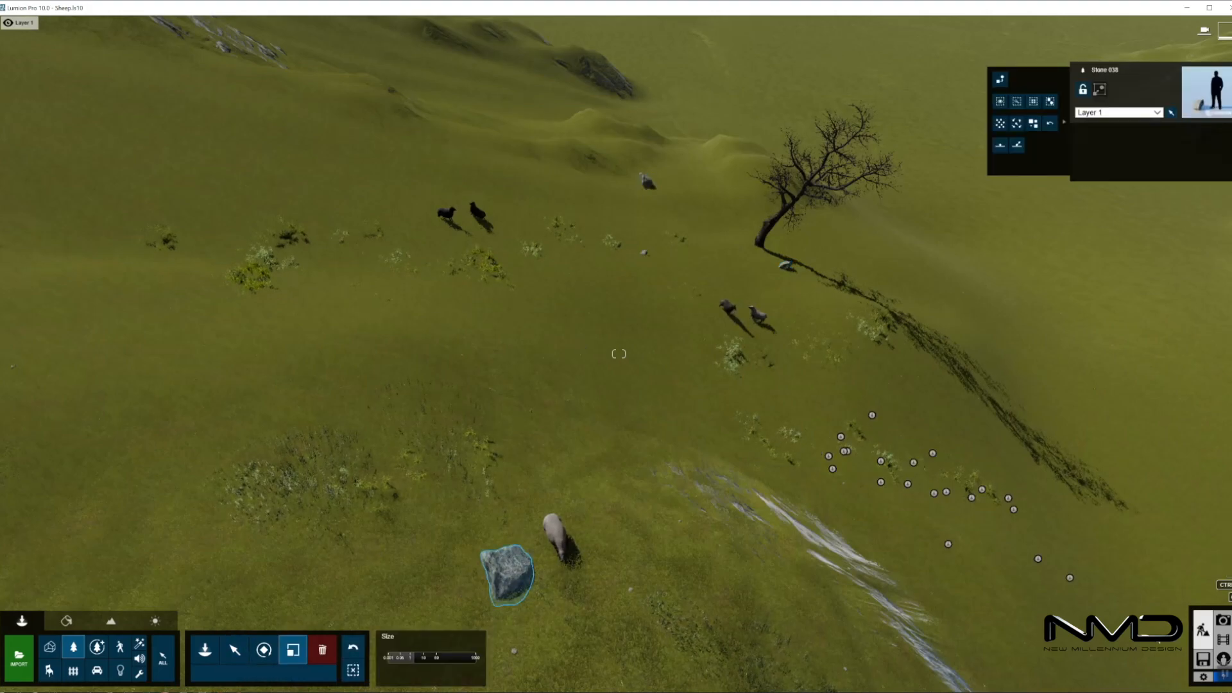
right_click_drag(512, 579, 565, 597)
Place Thicket Cluster RT from the ninth page of plants below the leafless tree and down the slope past the sheep pair
left_click(205, 650)
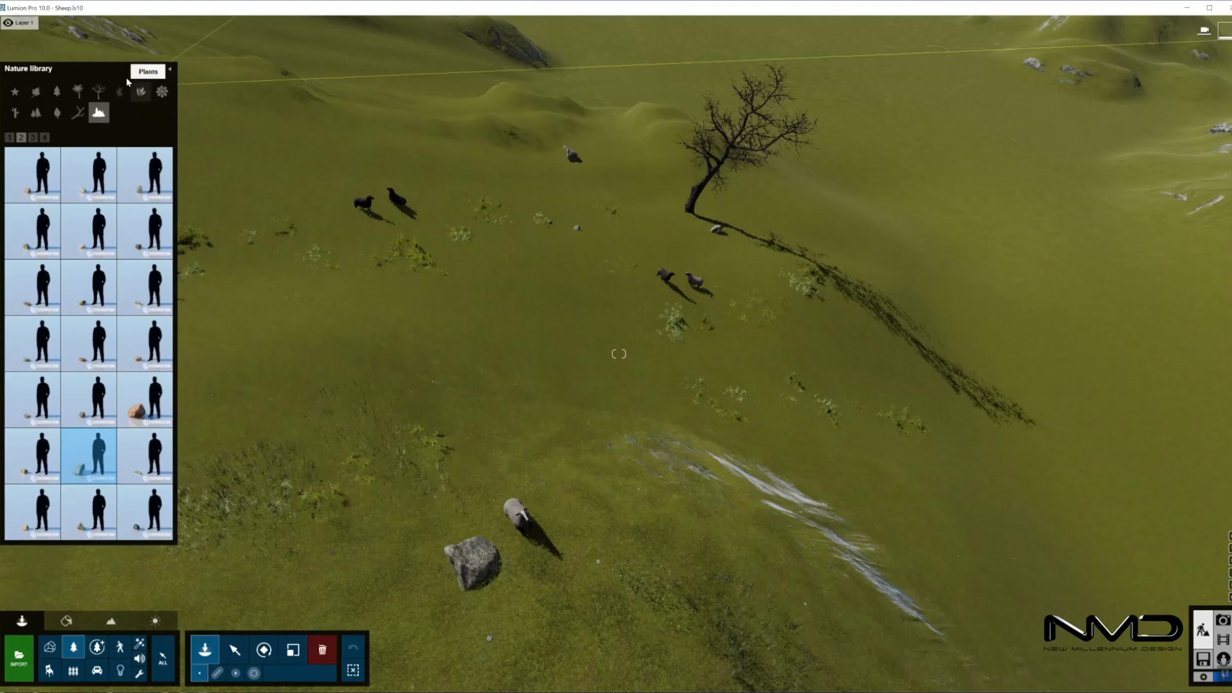
left_click(140, 91)
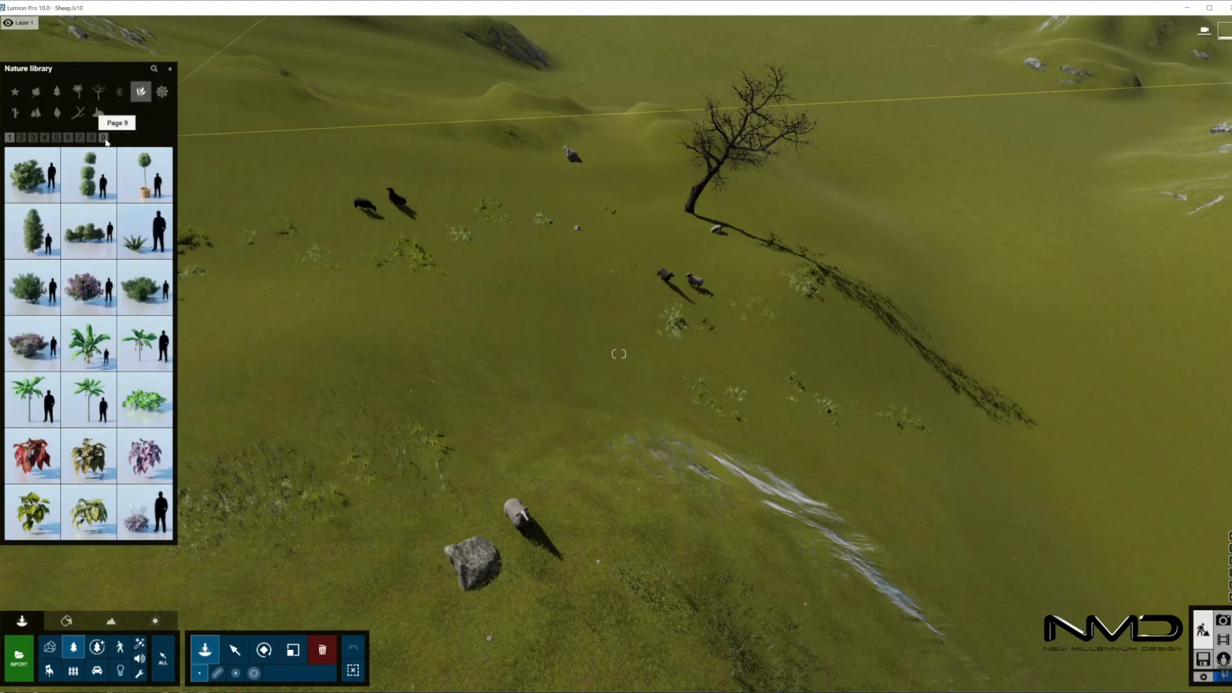
left_click(144, 174)
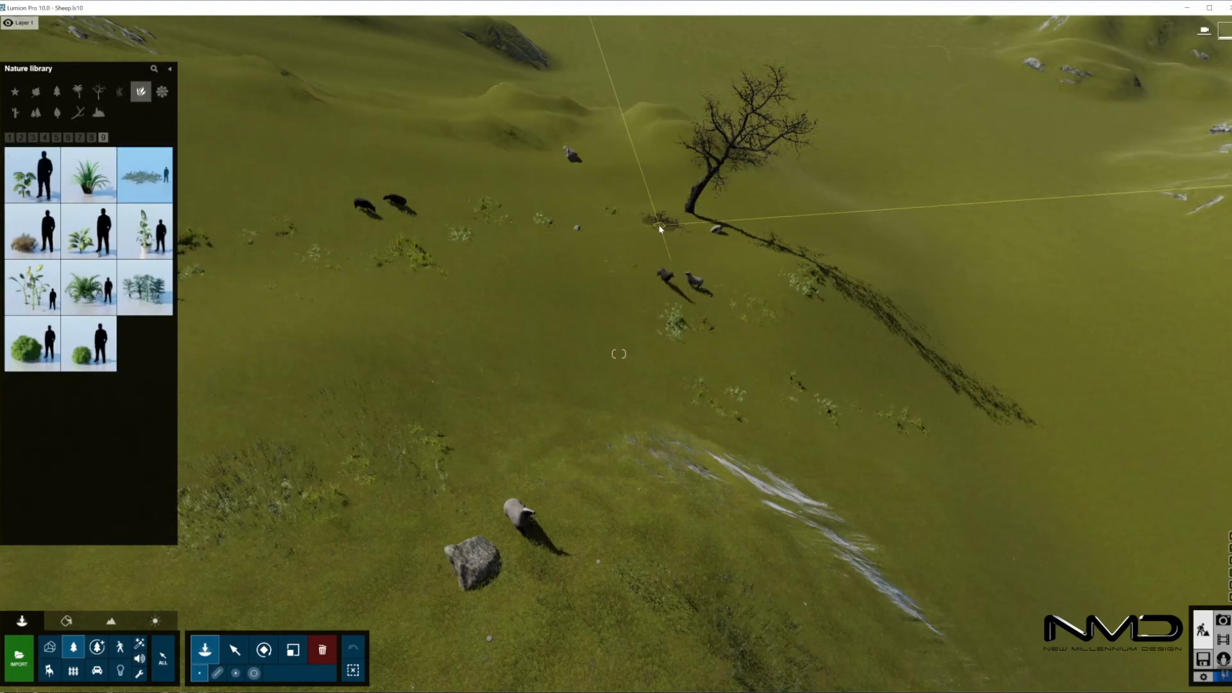
left_click(772, 251)
left_click(730, 353)
left_click(809, 385)
left_click(862, 435)
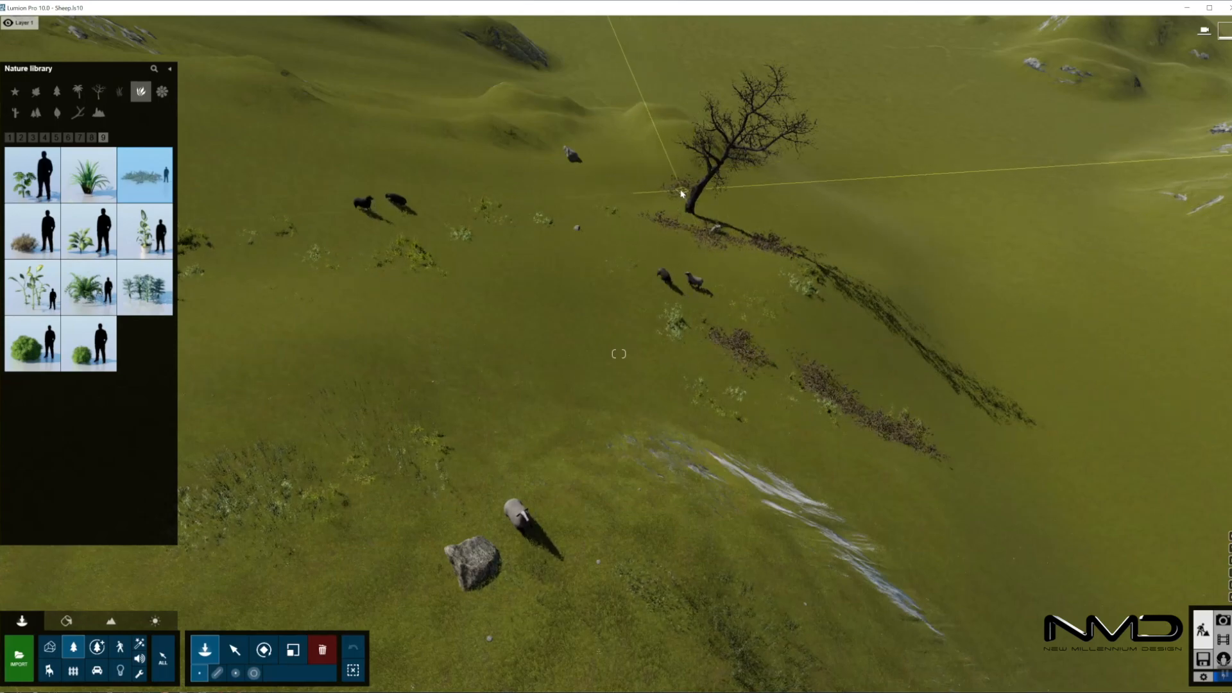
Add more Thicket Cluster RT plants around the distant stone on the hillside and finish placing
left_click(559, 188)
left_click(527, 170)
left_click(550, 159)
left_click(472, 158)
left_click(626, 148)
key("Escape")
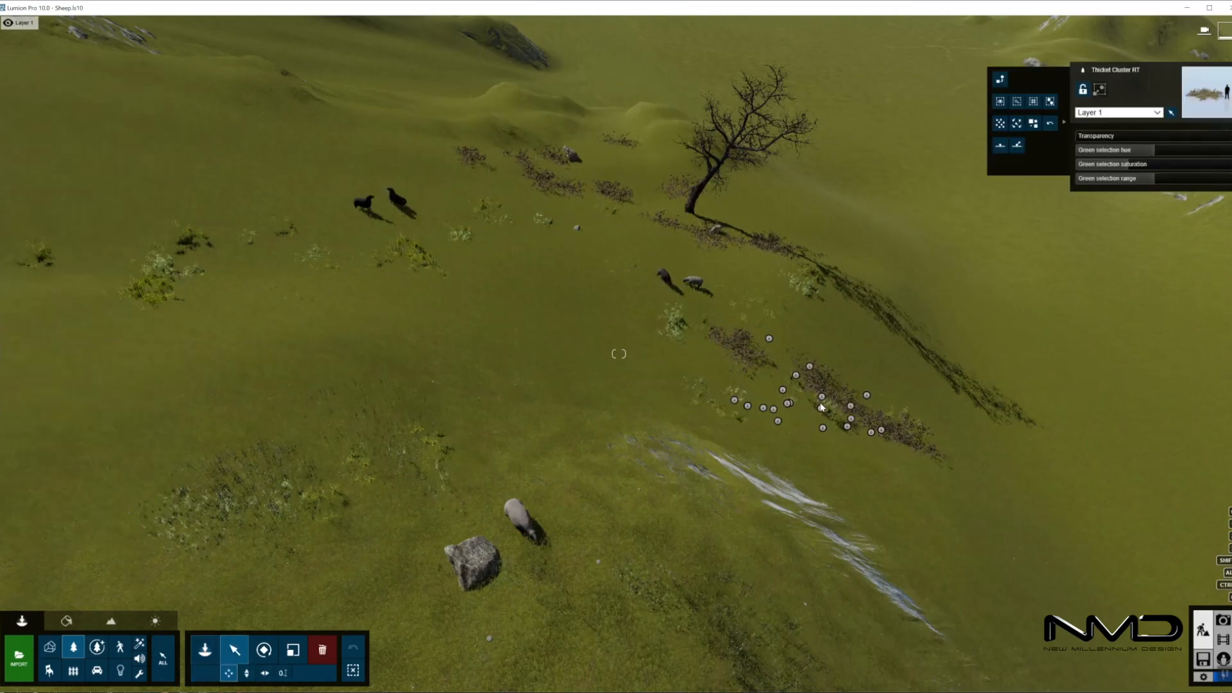
Select all Thicket Cluster RT plants, randomize their rotation, lower them and check the 1 - Photo view
left_click(798, 380)
left_click(1036, 101)
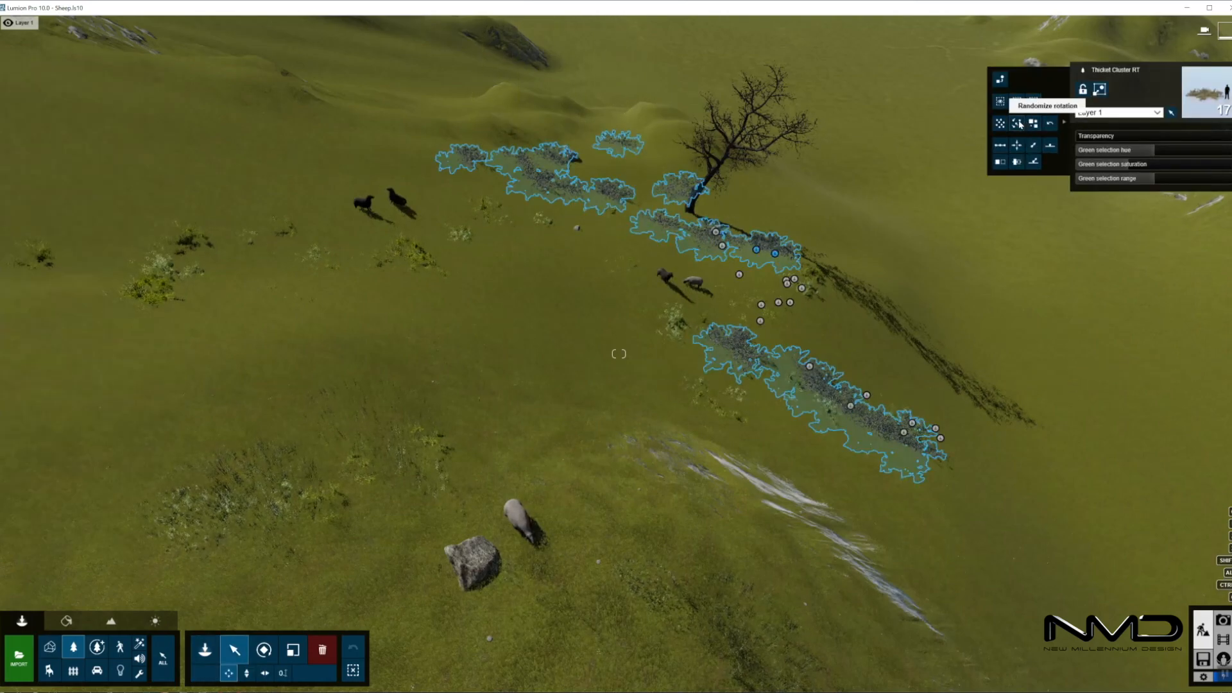
key("h")
left_click_drag(796, 378, 776, 557)
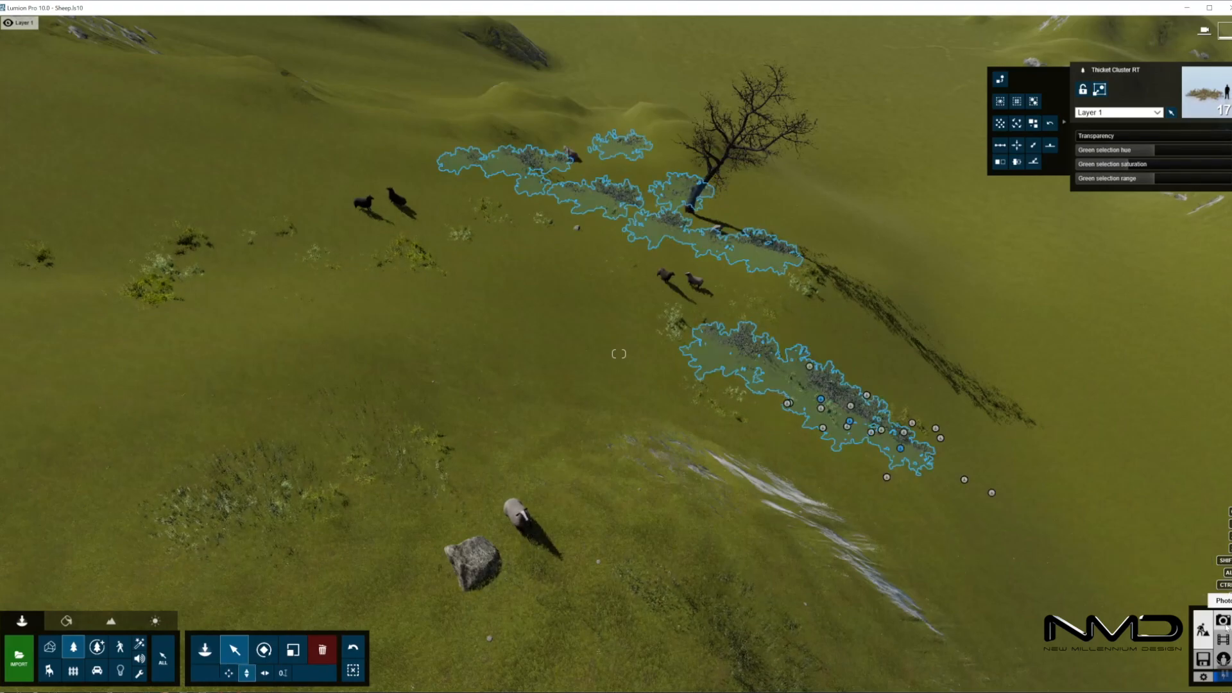
left_click(1223, 621)
left_click(148, 618)
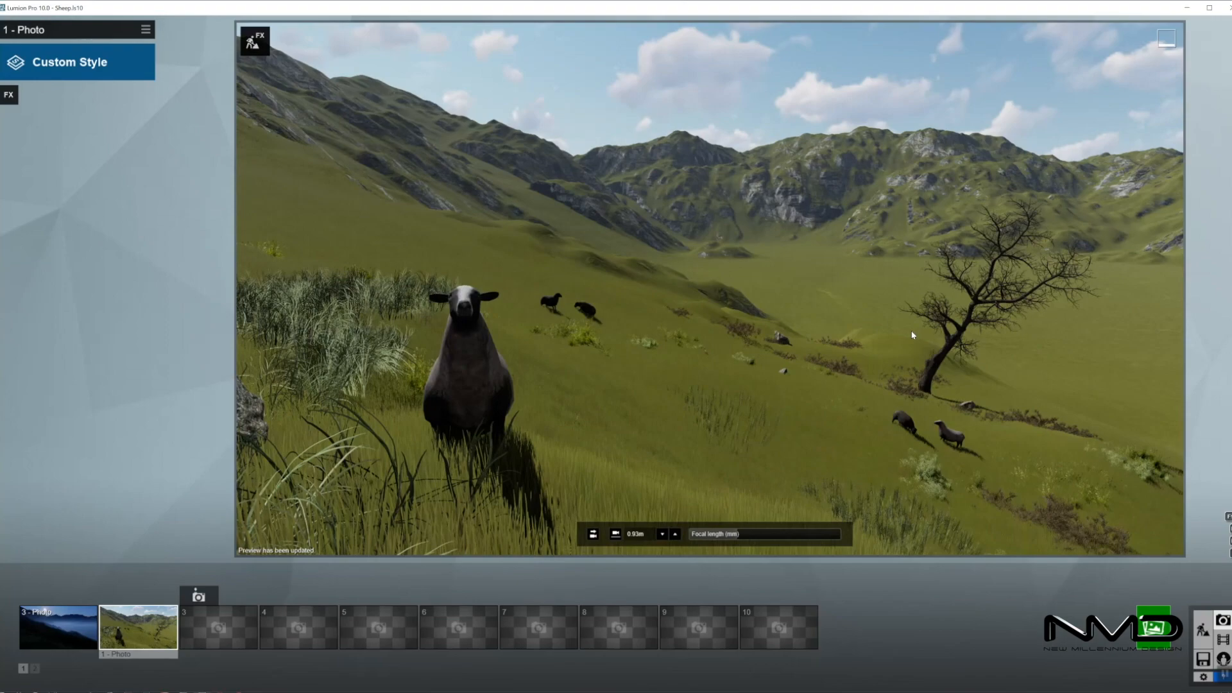
Place Leafless Shrub 001 plants beside the distant stone and farther up the slope behind the sheep pair, and finish placing
left_click(1210, 627)
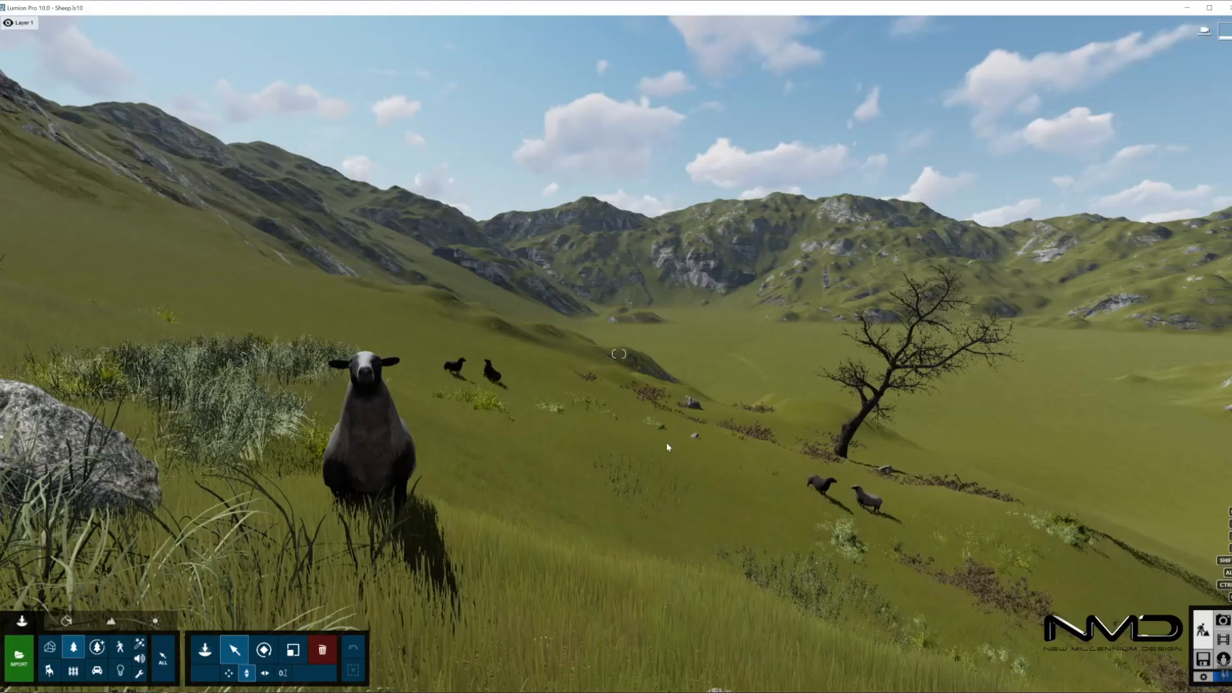
key("w")
right_click_drag(668, 446, 550, 358)
key("s")
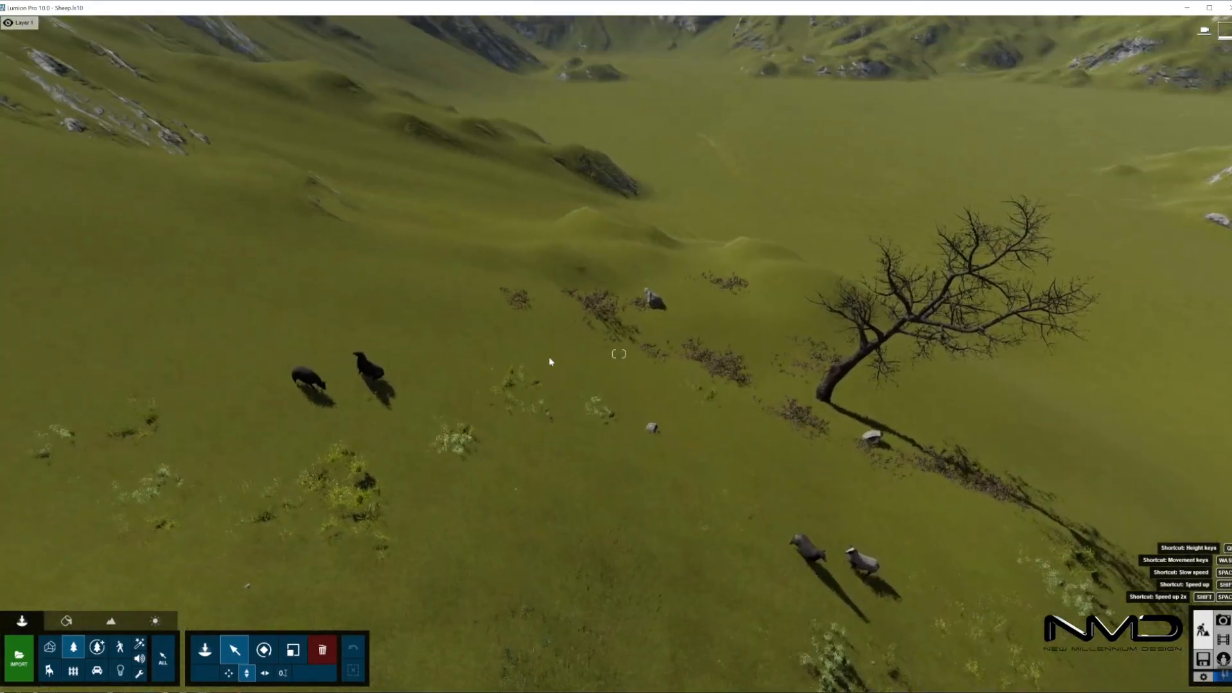
left_click(204, 650)
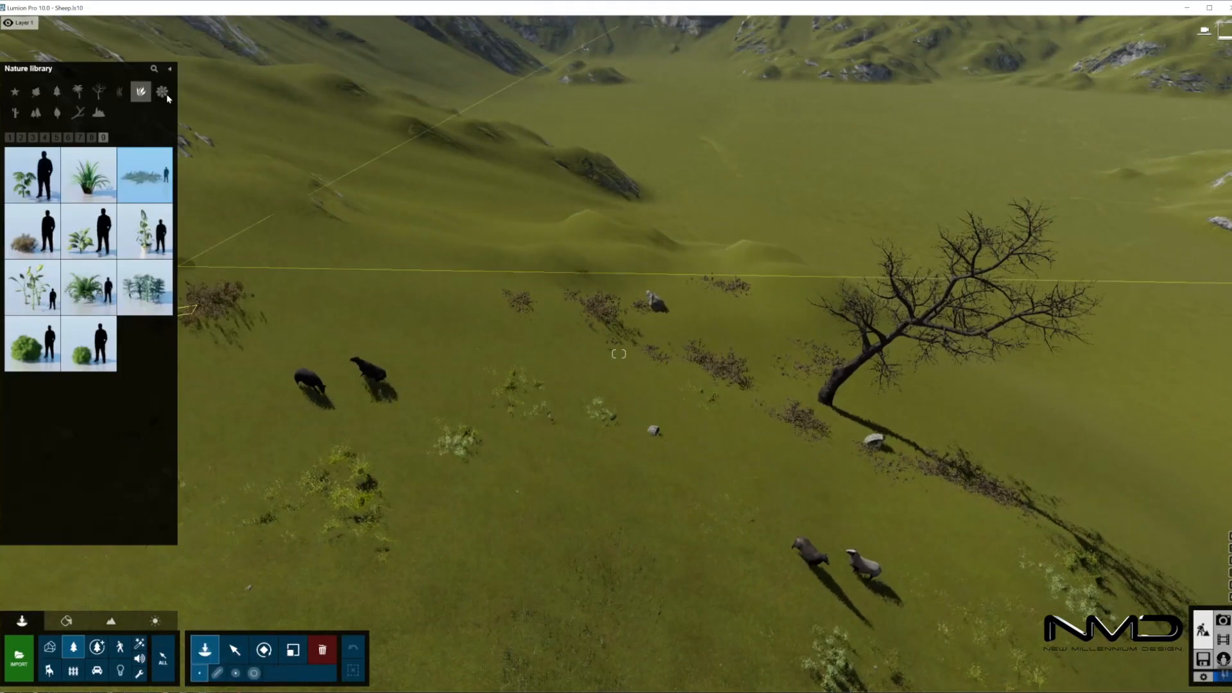
left_click(98, 91)
left_click(32, 175)
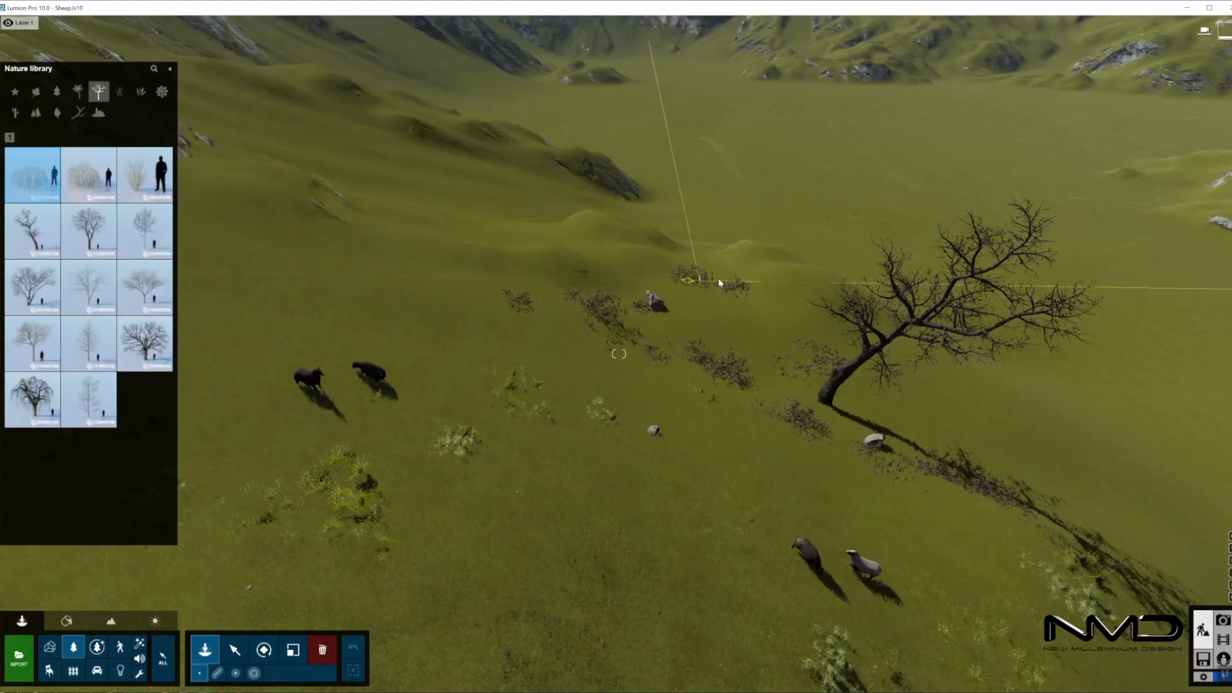
right_click_drag(429, 303, 373, 276)
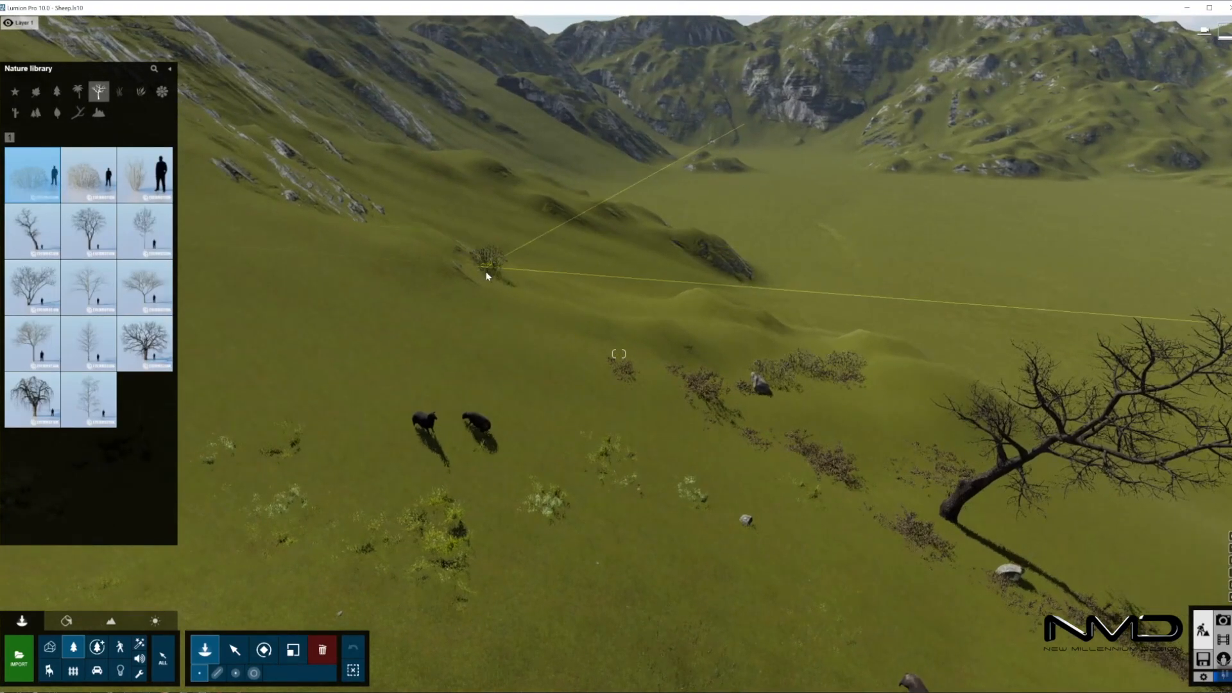
left_click(512, 289)
key("Escape")
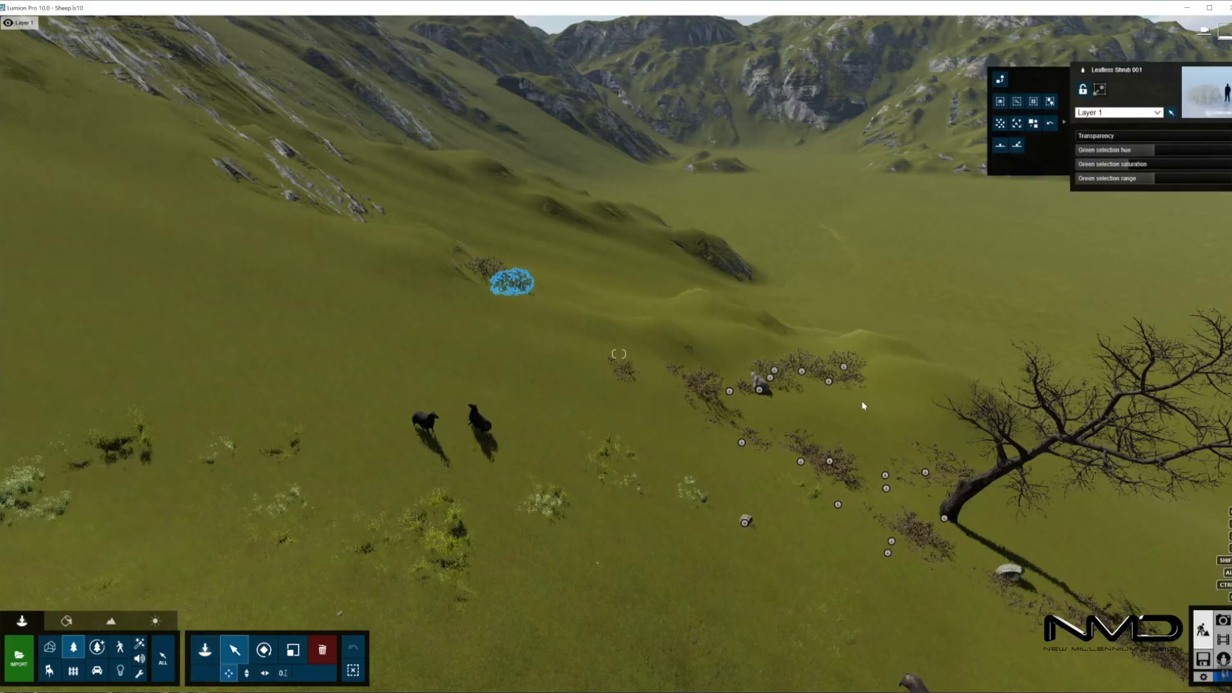
Select all Leafless Shrub 001 plants, randomize their rotation and lower them into the ground
left_click(803, 374)
left_click(1034, 102)
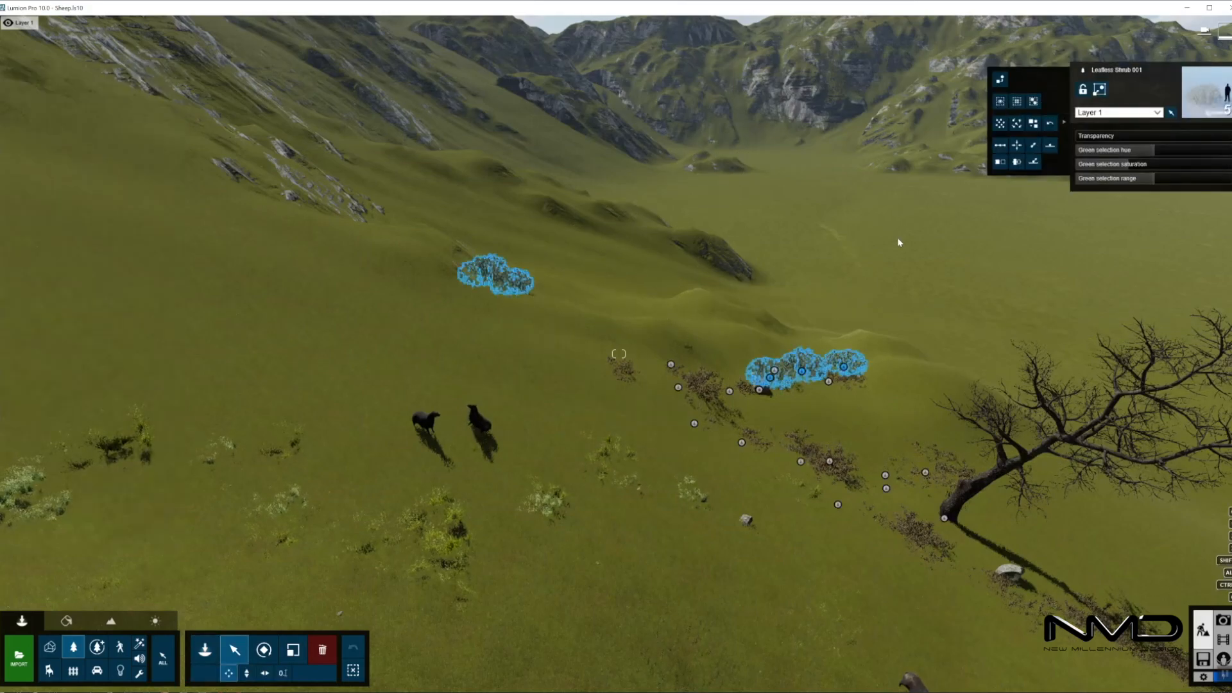
left_click(1017, 121)
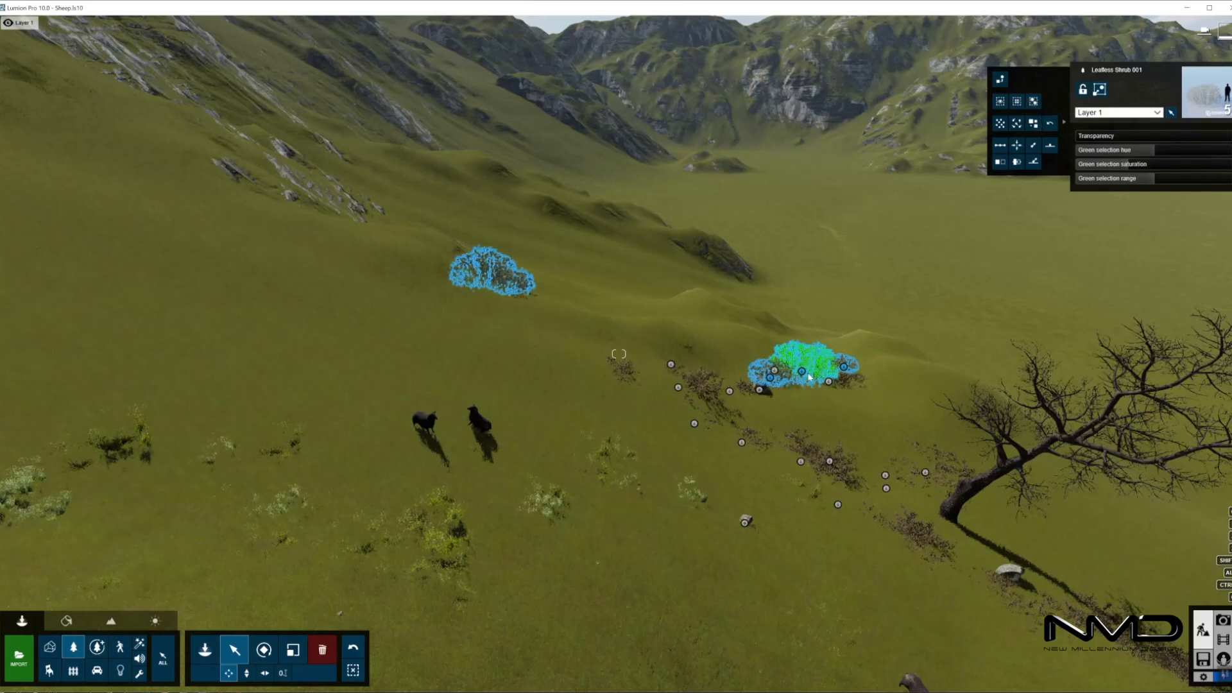
key("l")
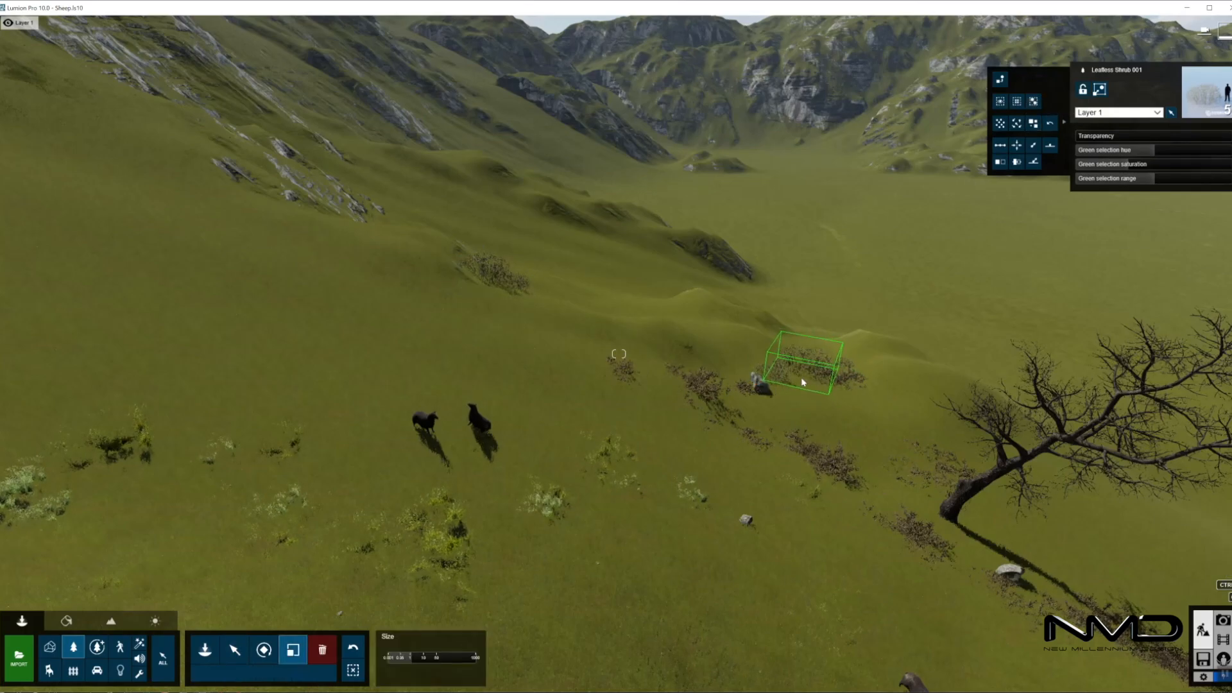
key("m")
left_click_drag(804, 373, 797, 400)
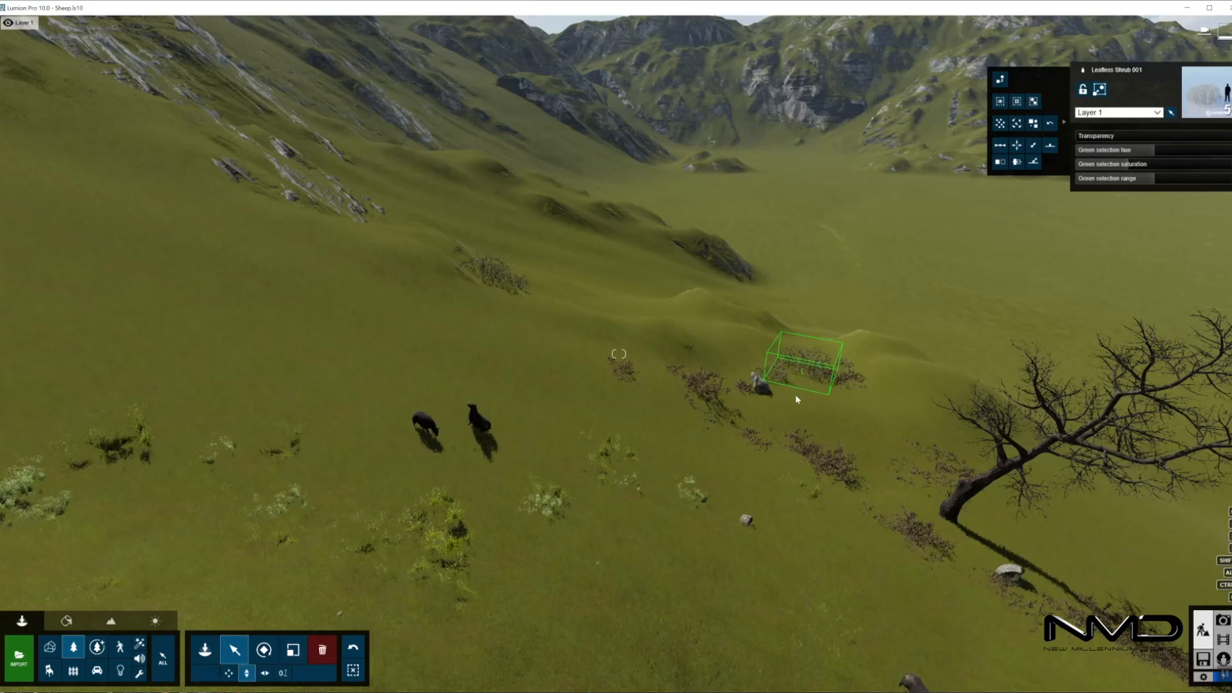
left_click_drag(783, 454, 783, 453)
Recall the saved 1 - Photo view and apply the Realistic style to it
left_click(1223, 621)
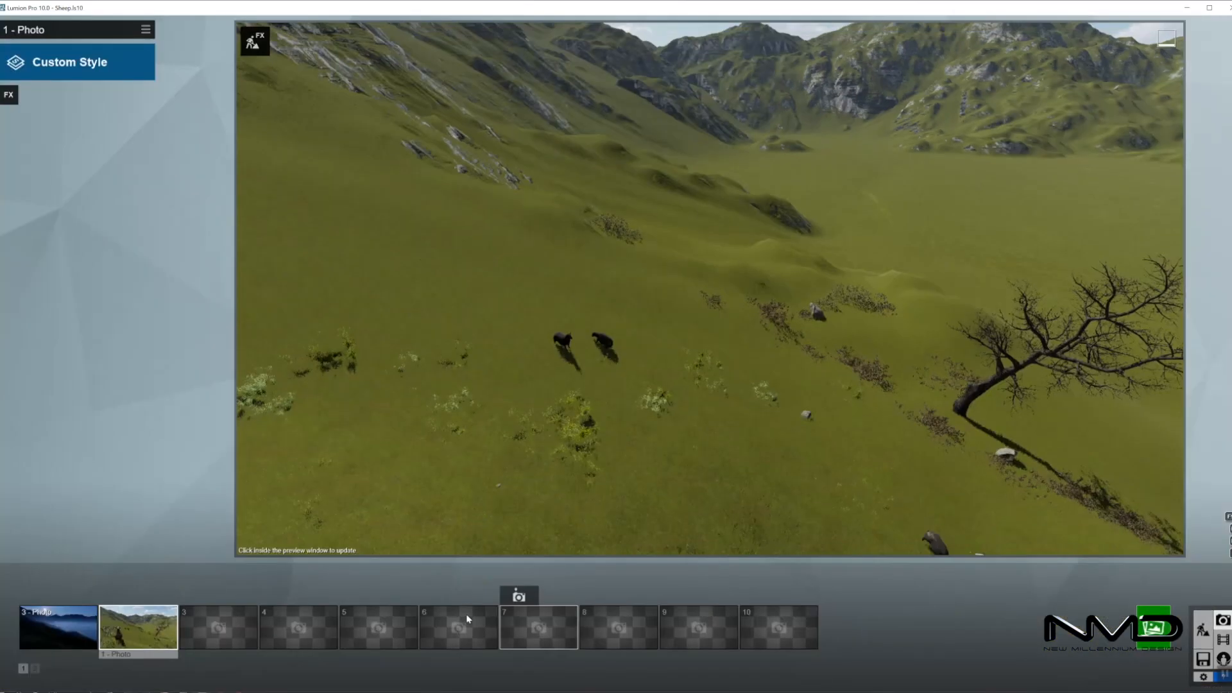
left_click(136, 626)
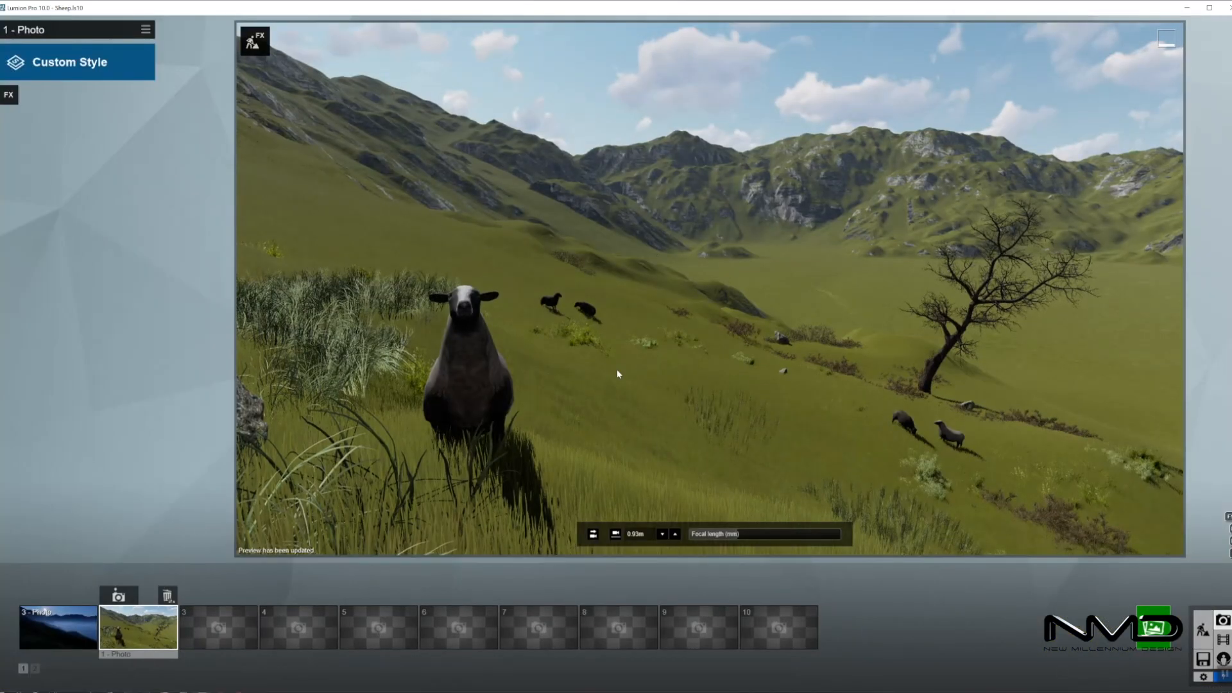
left_click(114, 72)
left_click(557, 237)
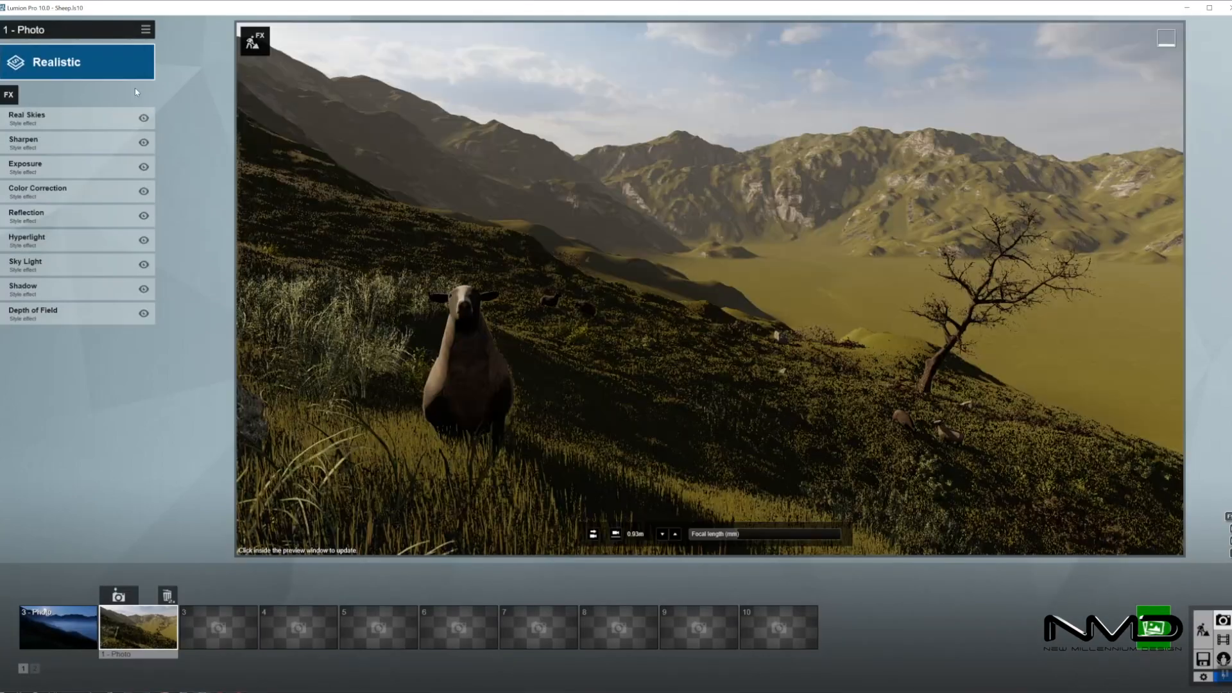
Add the Lens Flare camera effect to the photo and return to its effects list
left_click(9, 96)
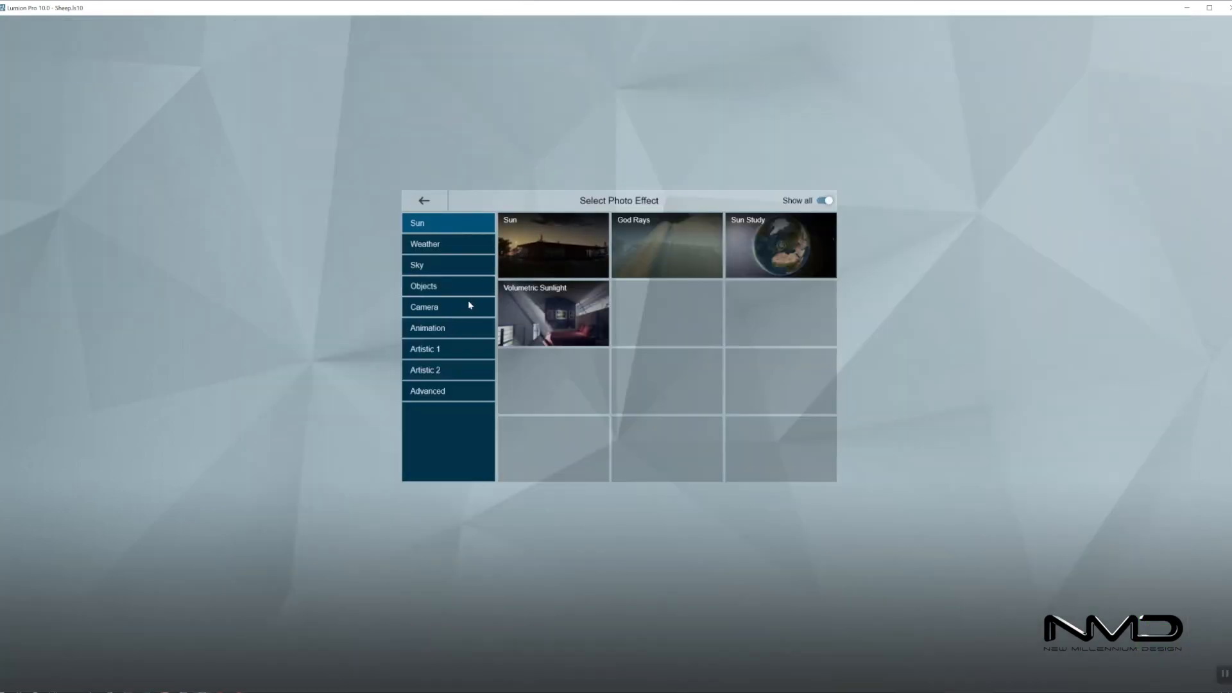
left_click(442, 309)
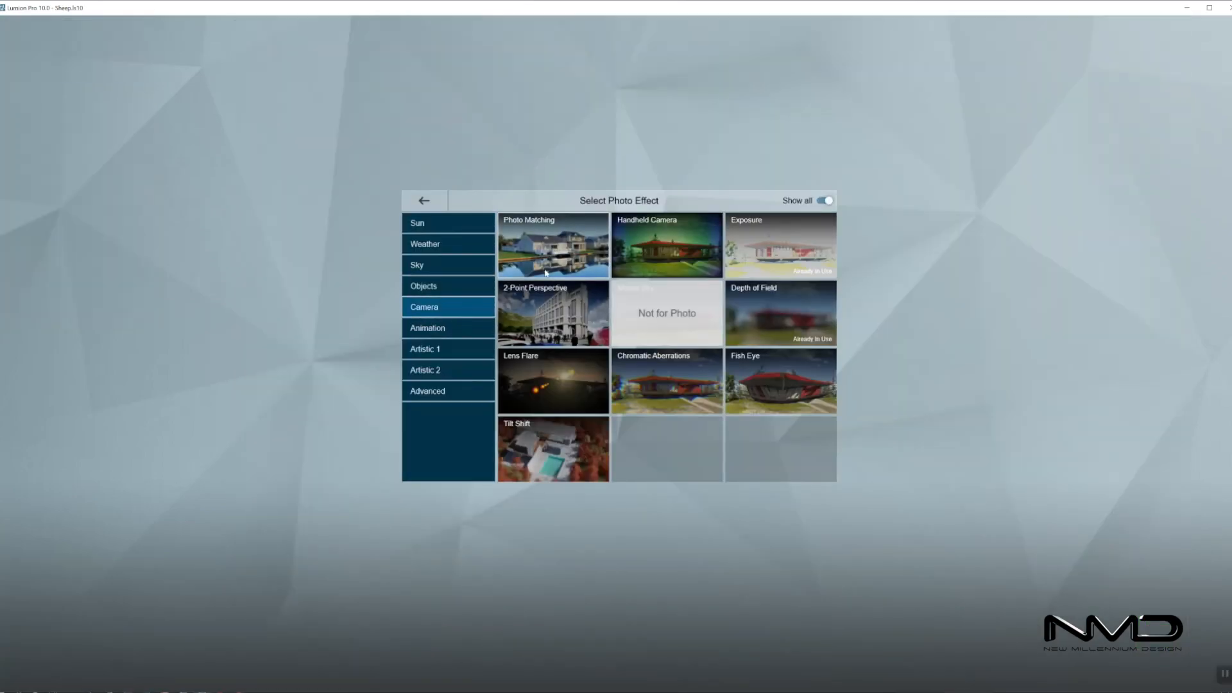
left_click(552, 382)
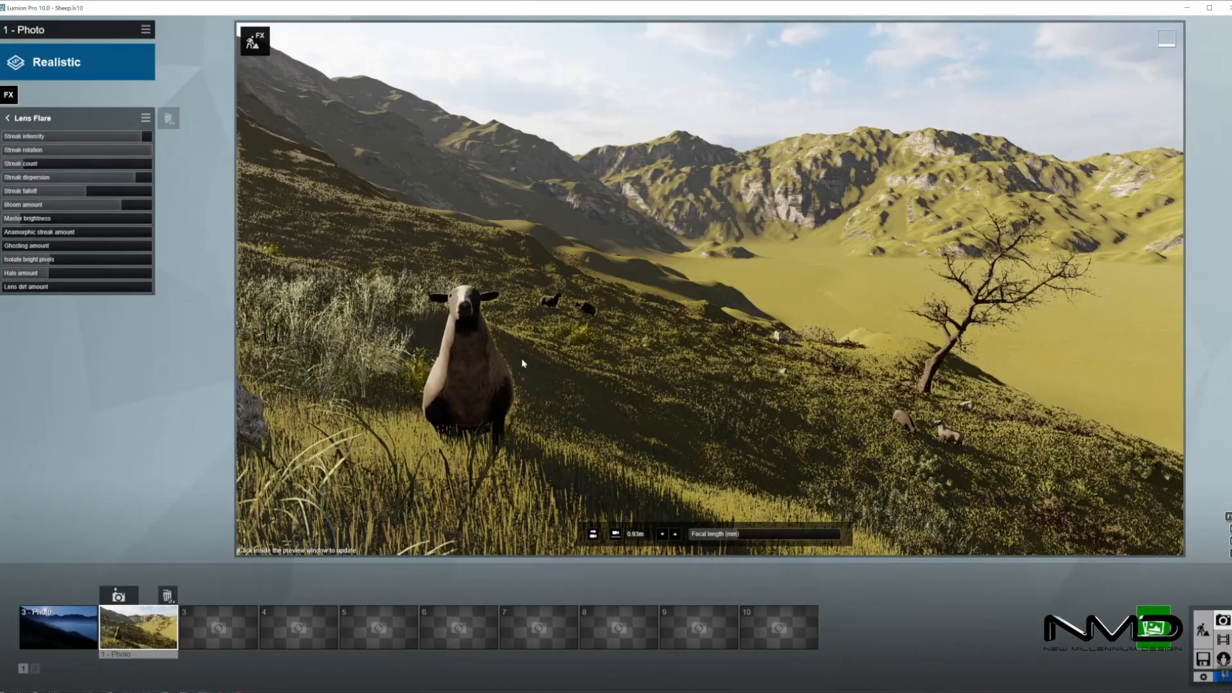
left_click(9, 96)
left_click(162, 139)
left_click(9, 118)
Add the Fog weather effect to the photo and return to its effects list
left_click(9, 96)
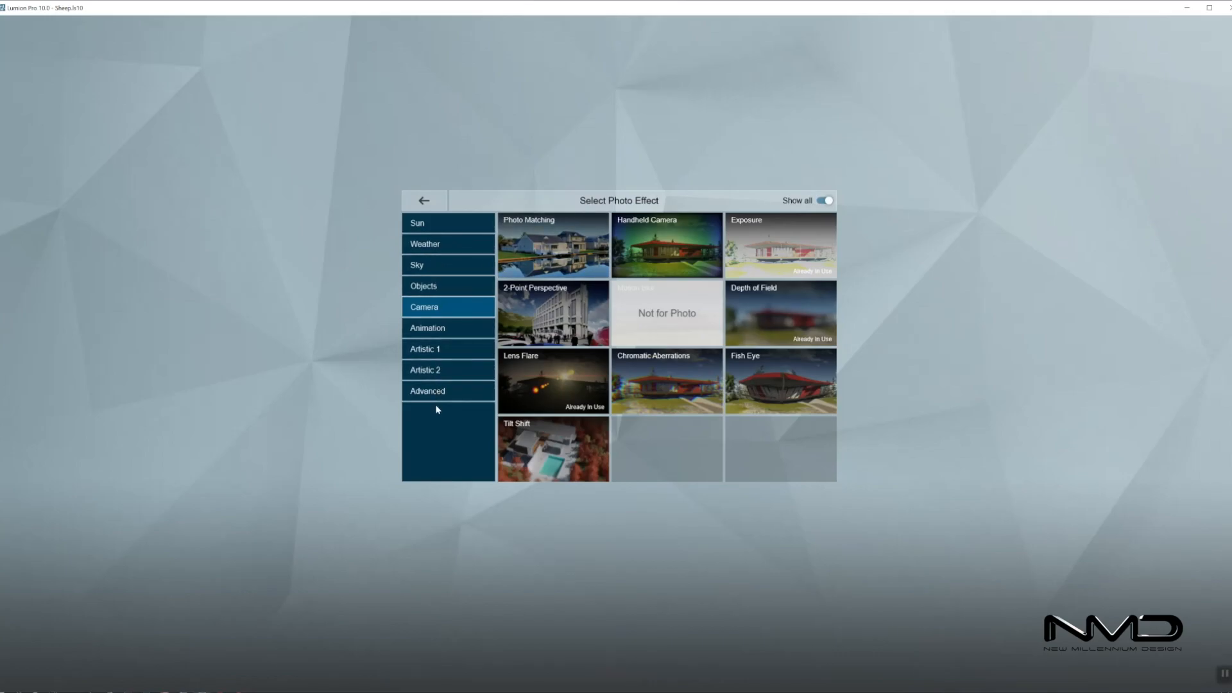
left_click(441, 242)
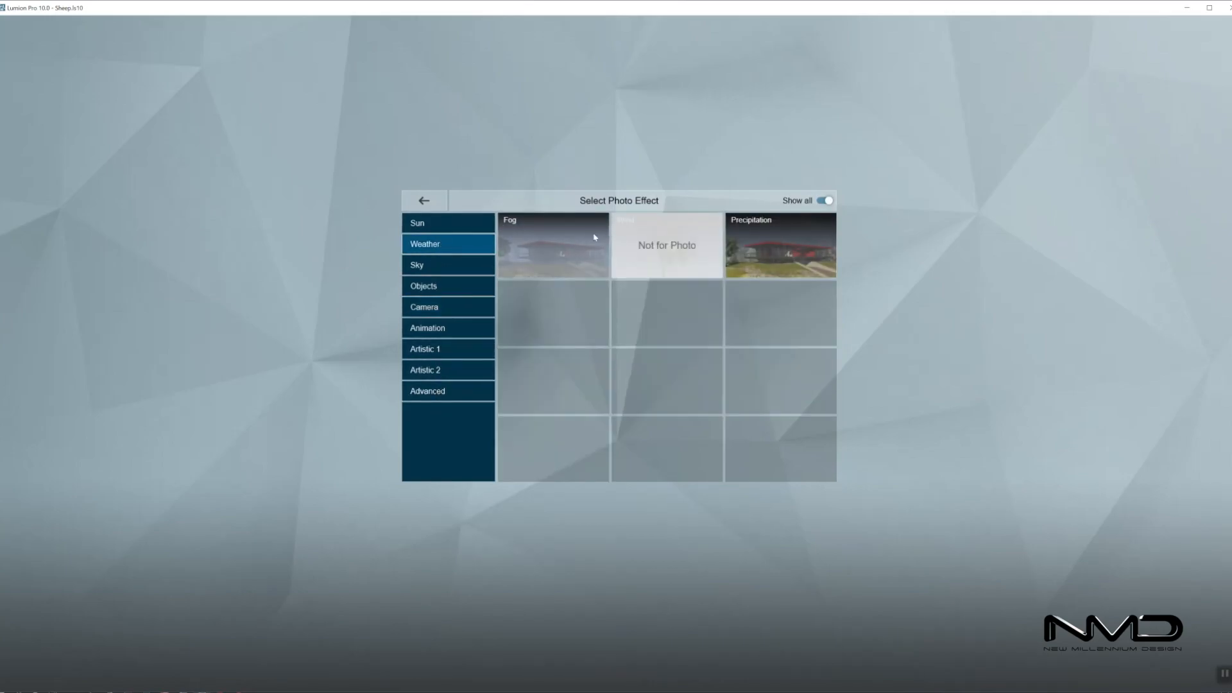
left_click(552, 247)
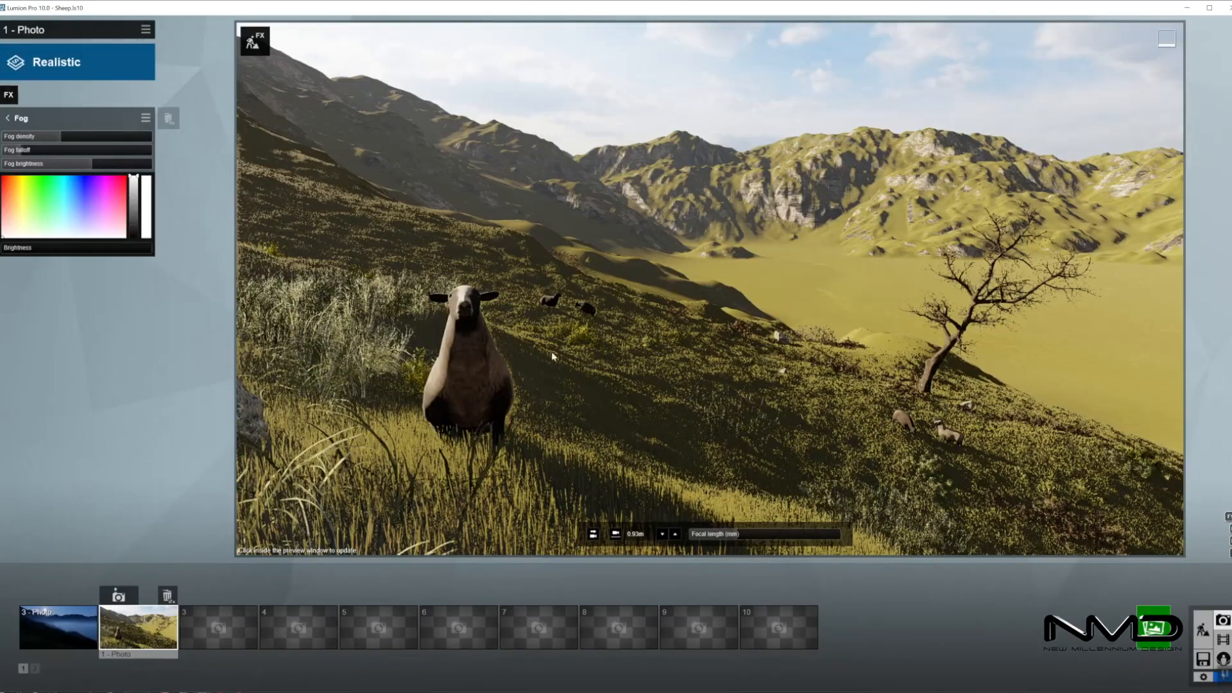
left_click(8, 119)
left_click(661, 370)
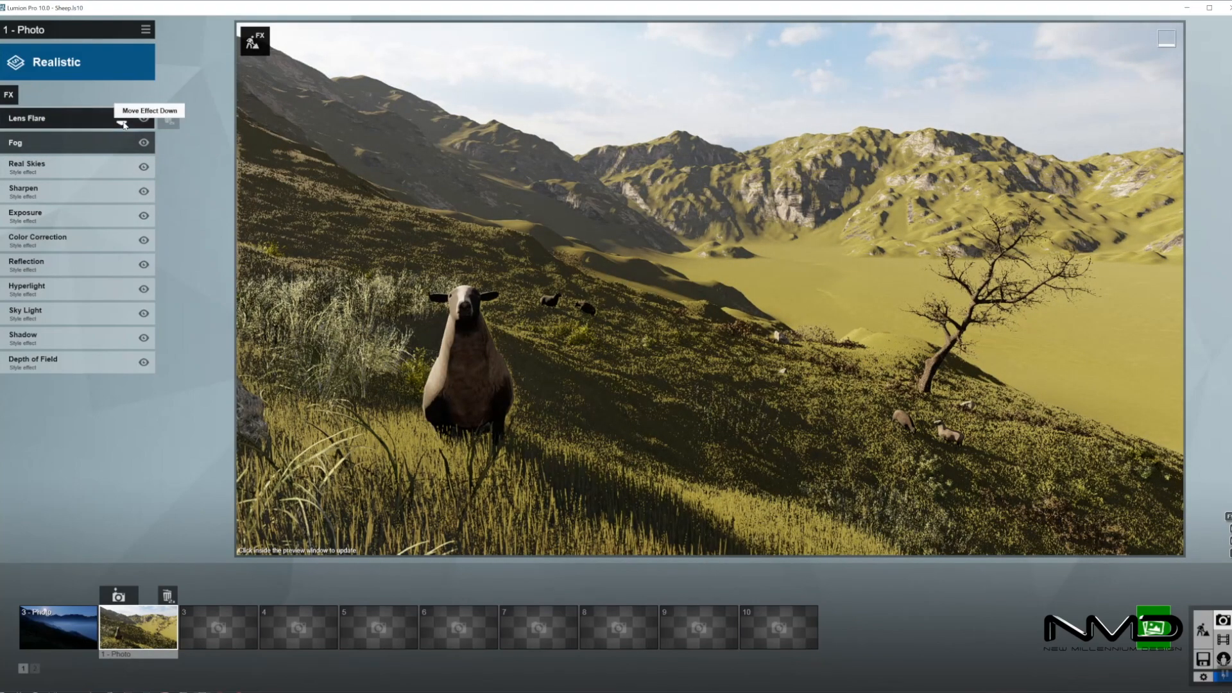
Replace the Real Skies cloudy sky with the first sky of the Night category
left_click(50, 172)
left_click(39, 154)
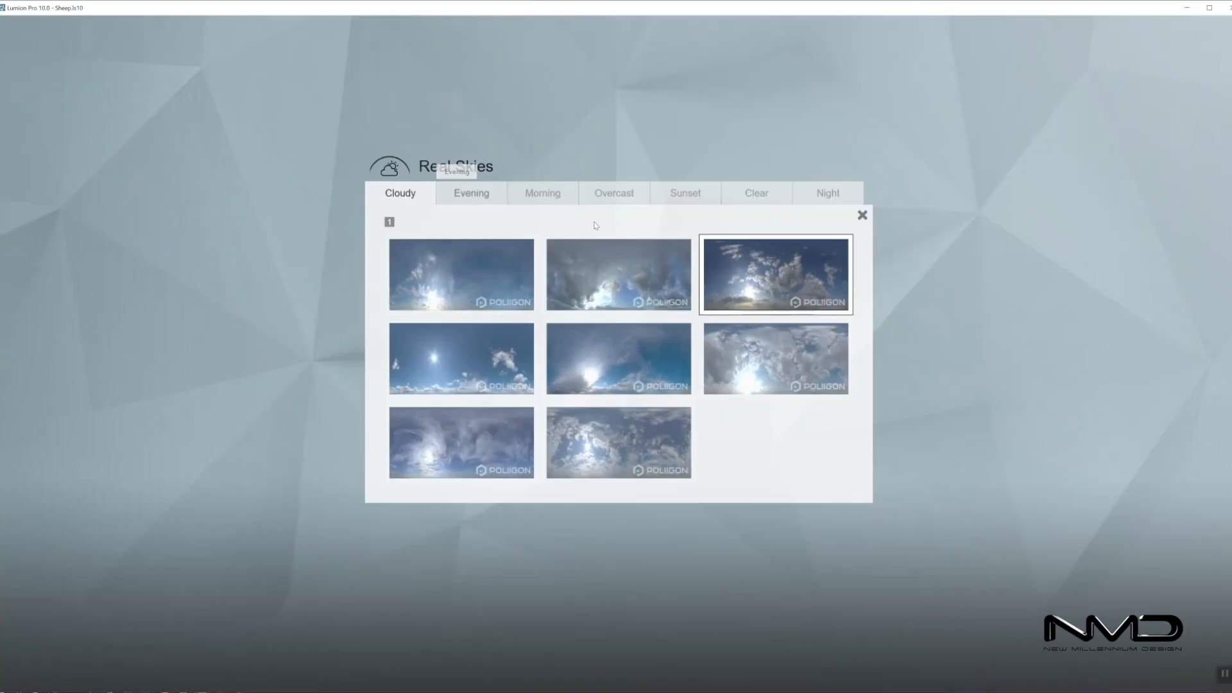
left_click(796, 202)
left_click(457, 249)
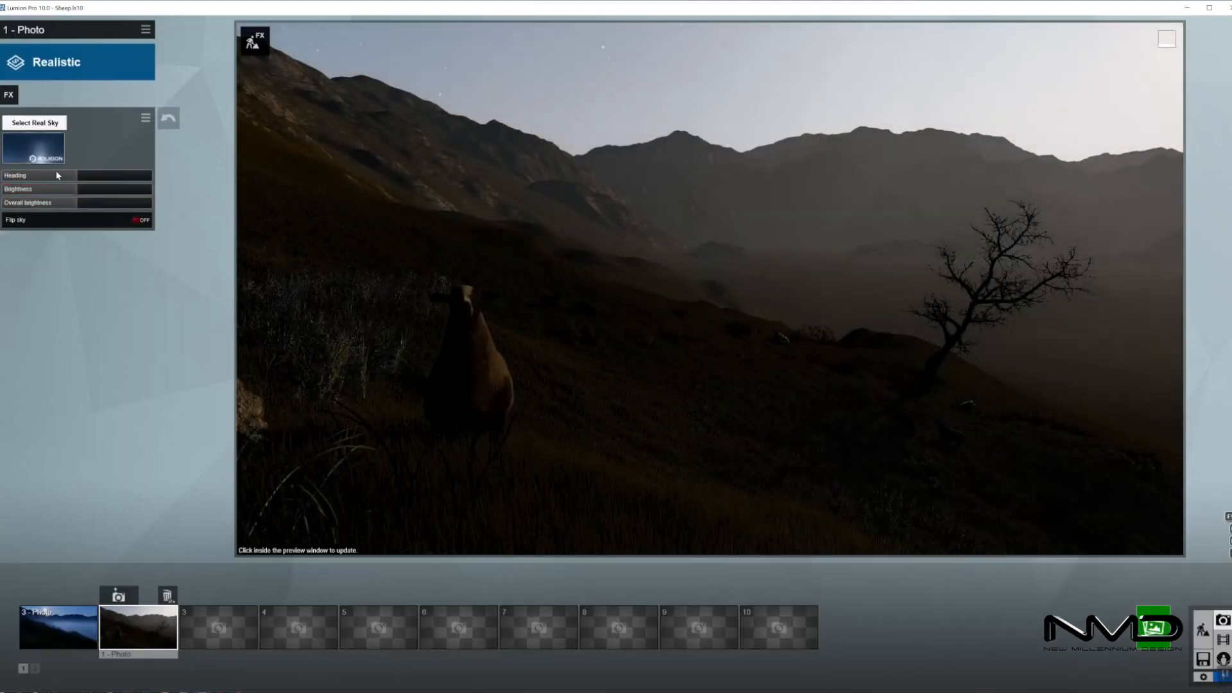
Turn the night sky's heading to bring the moon above the valley's mountains, and reduce its brightness and overall brightness
left_click_drag(62, 176, 53, 175)
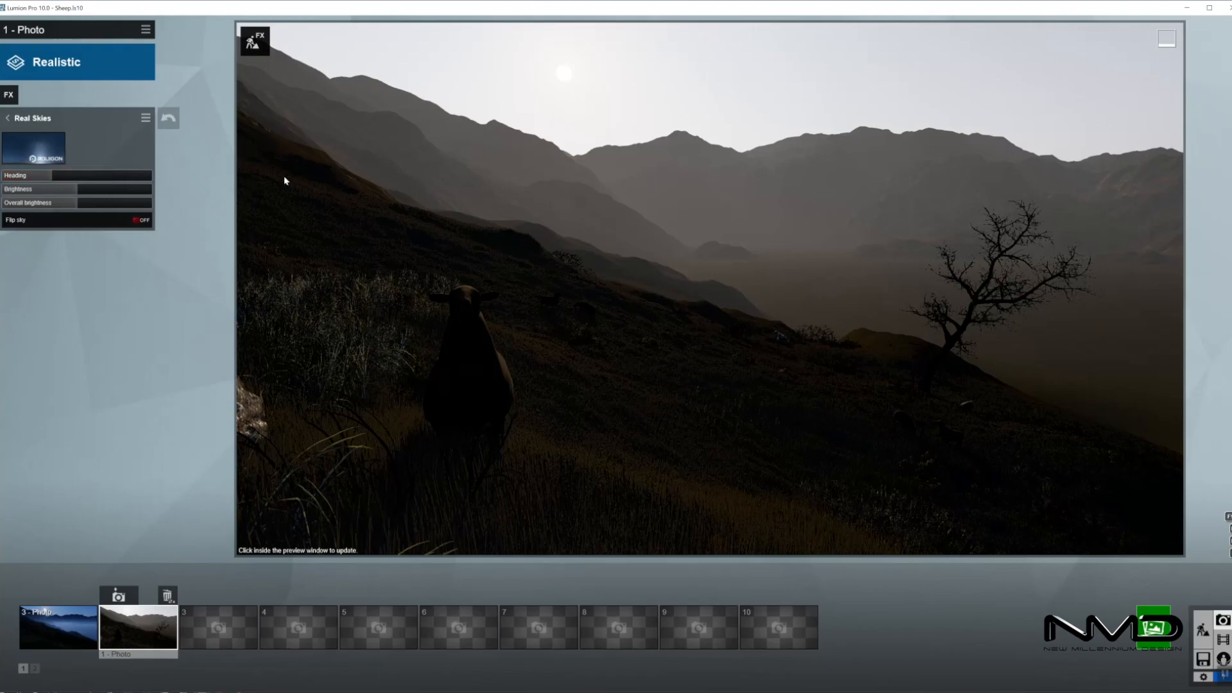
mouse_move(43, 192)
left_mouse_down()
mouse_move(62, 203)
mouse_move(30, 189)
left_mouse_up()
left_click(734, 236)
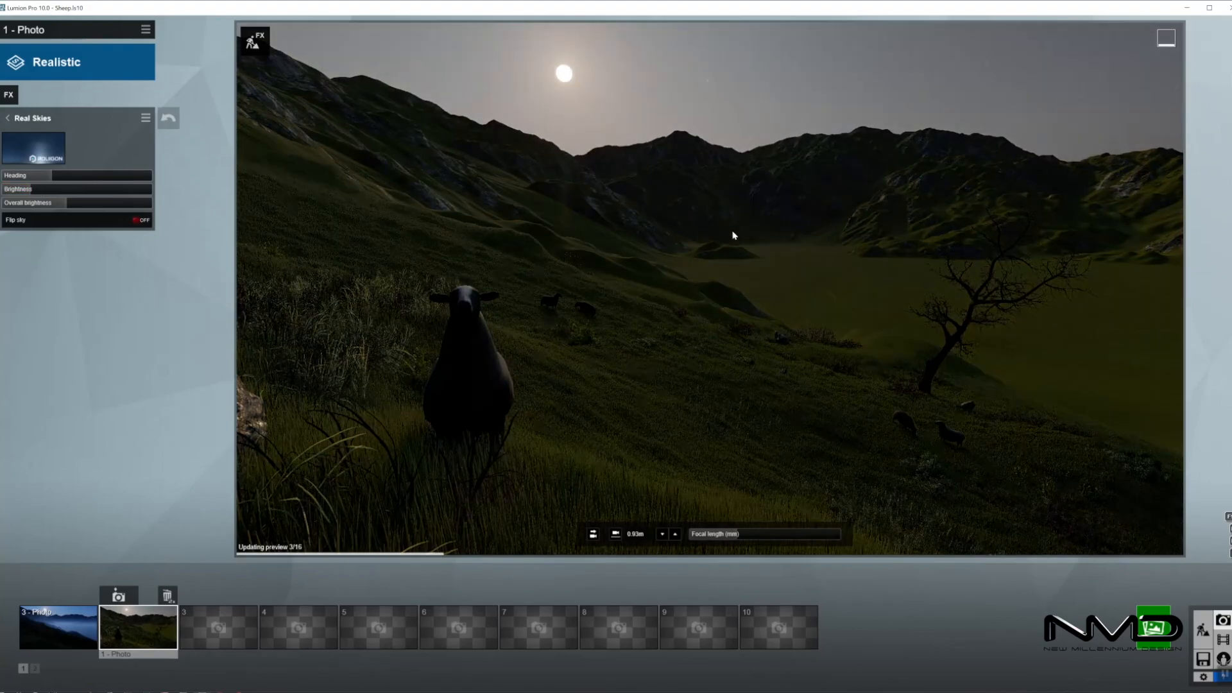
left_click(8, 118)
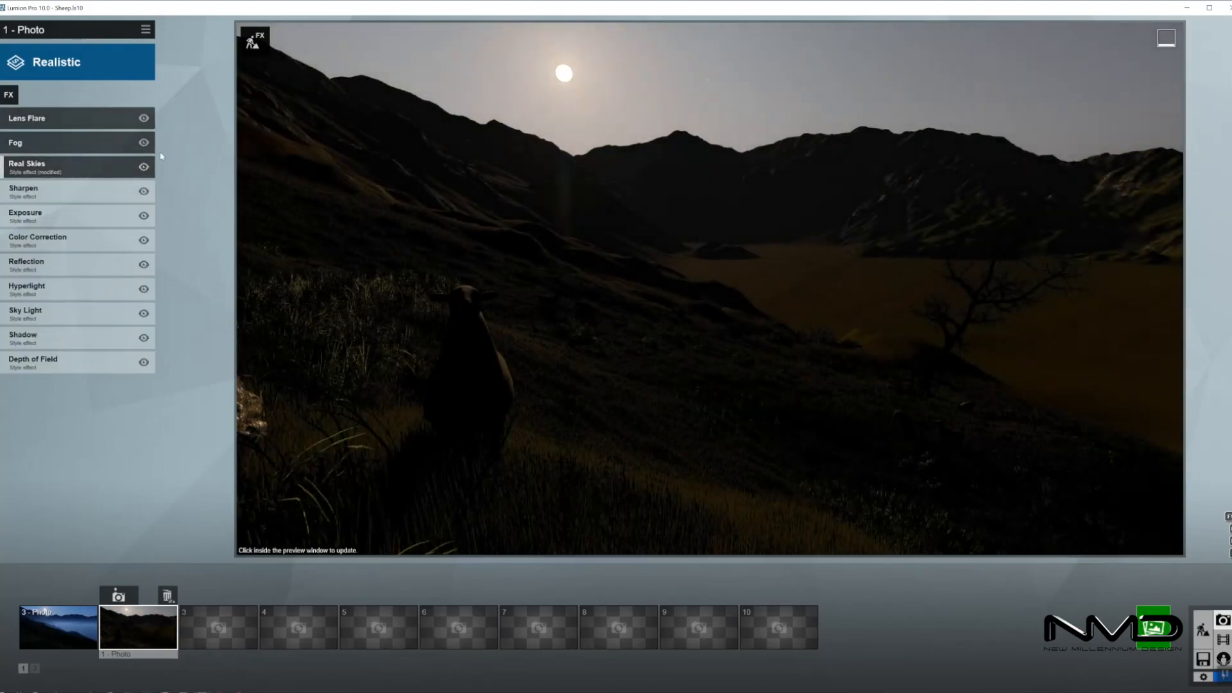
In Color Correction, cool the temperature, raise the brightness to 0.9, and reduce the contrast and saturation
left_click(68, 240)
left_click(54, 138)
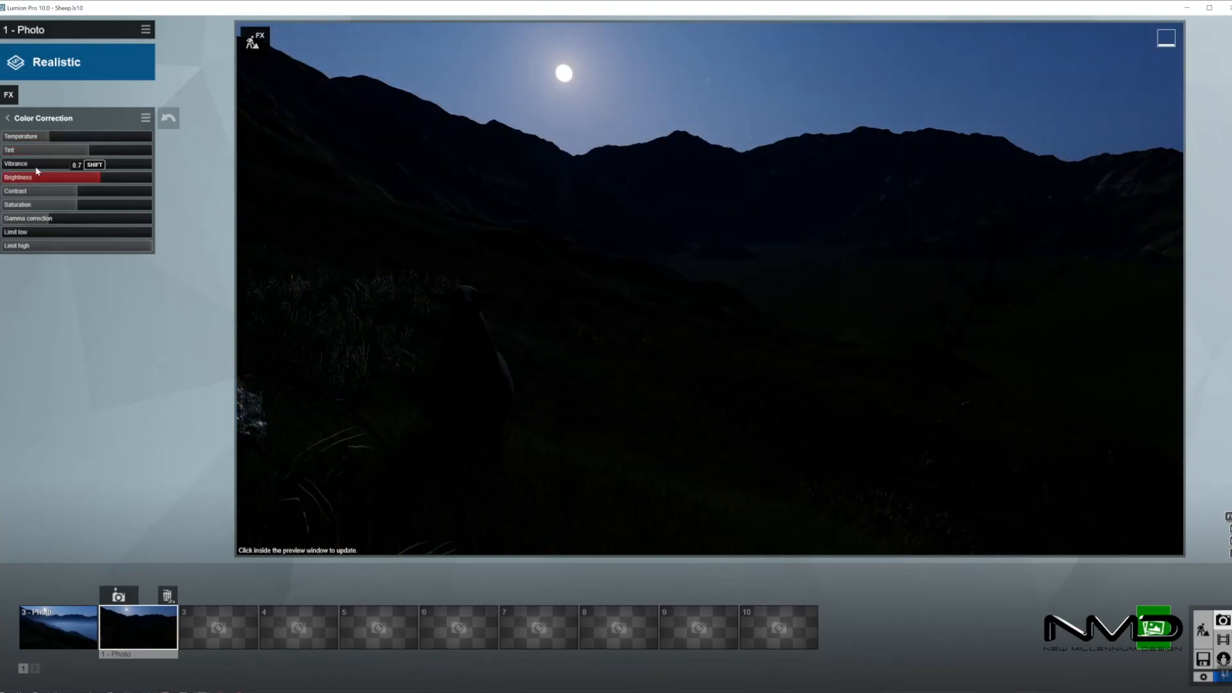
left_click_drag(101, 177, 134, 177)
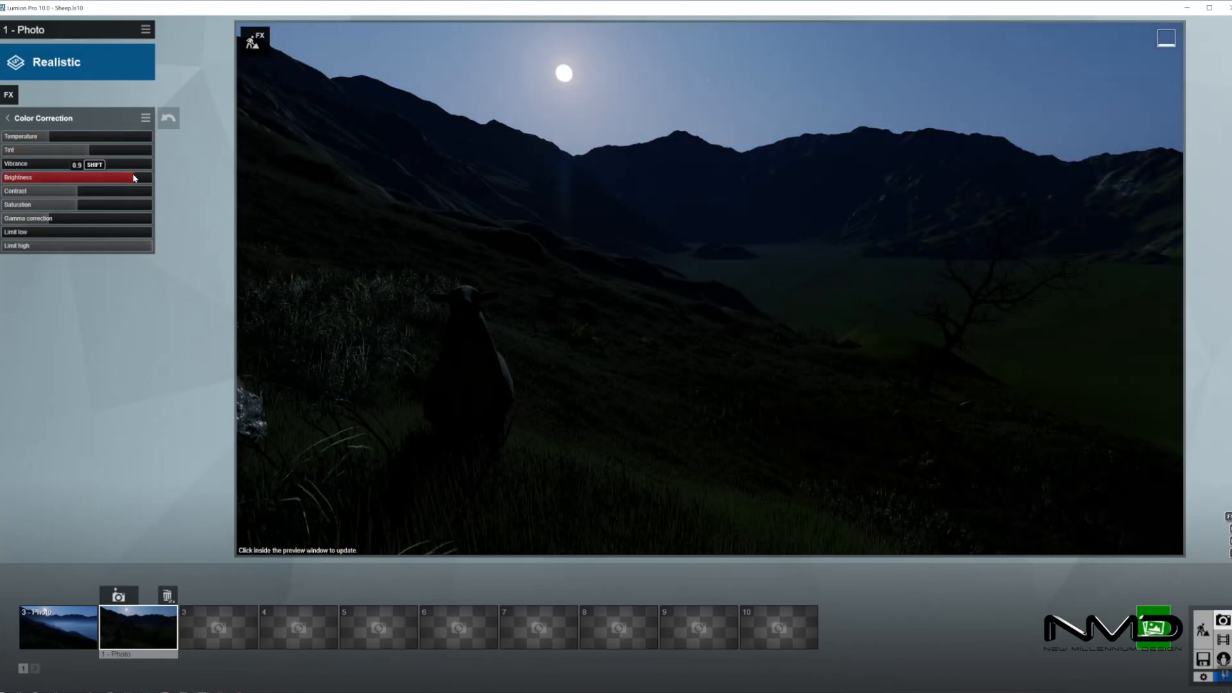
left_click(619, 305)
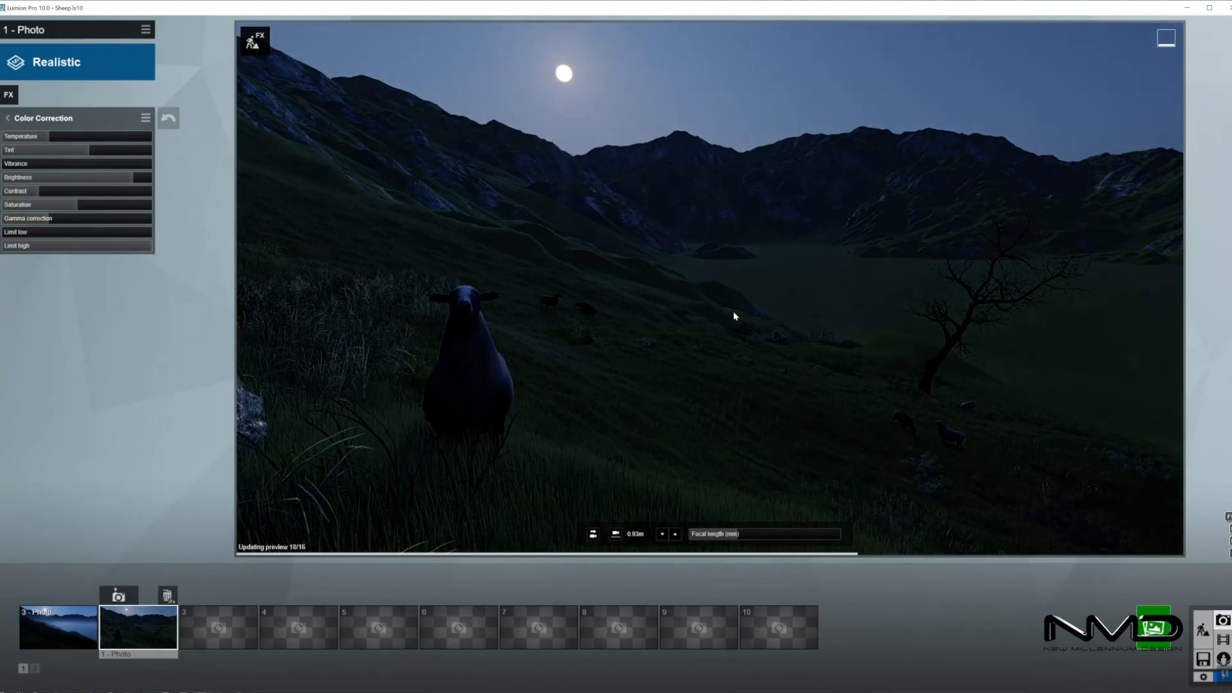
left_click_drag(137, 180, 142, 177)
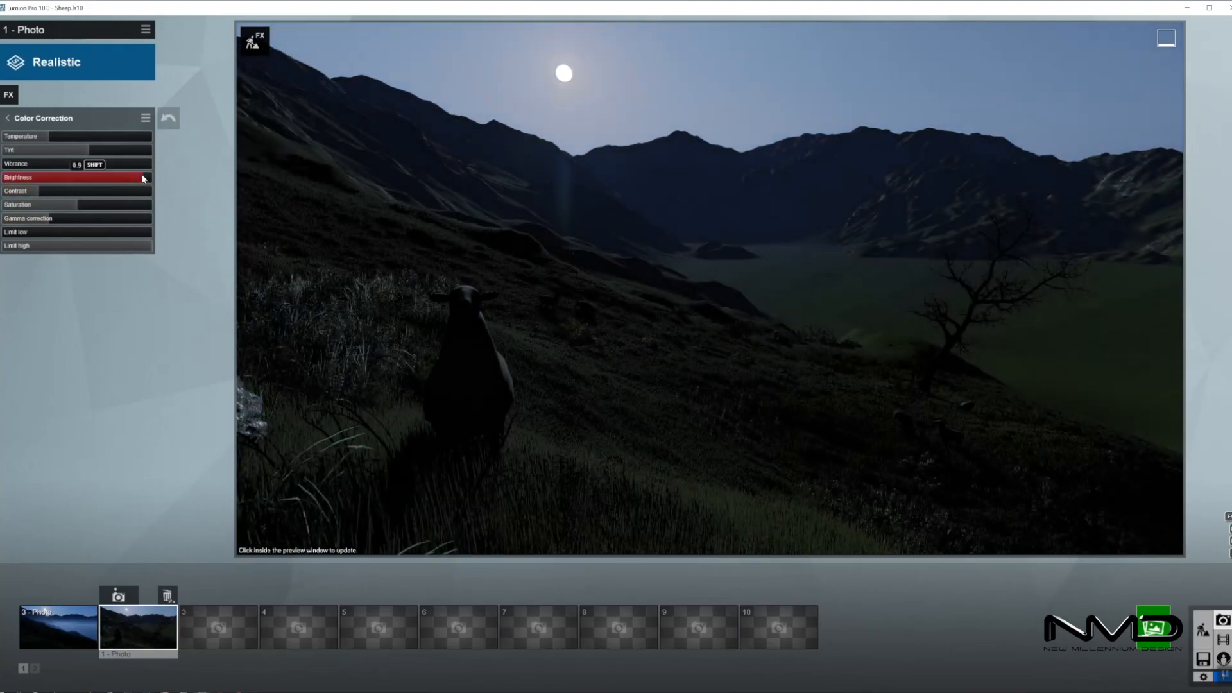
left_click(617, 261)
left_click_drag(40, 191, 36, 191)
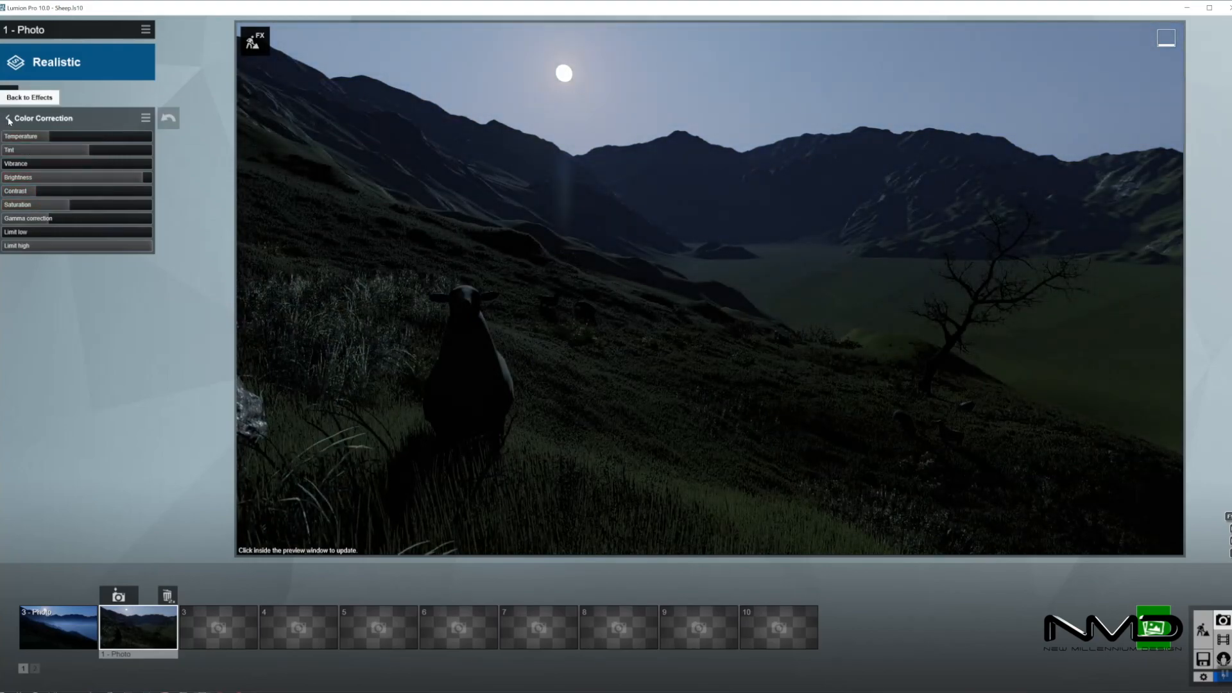
left_click(9, 119)
Adjust the Sharpen effect's intensity and look over the Reflection effect's settings
left_click(29, 185)
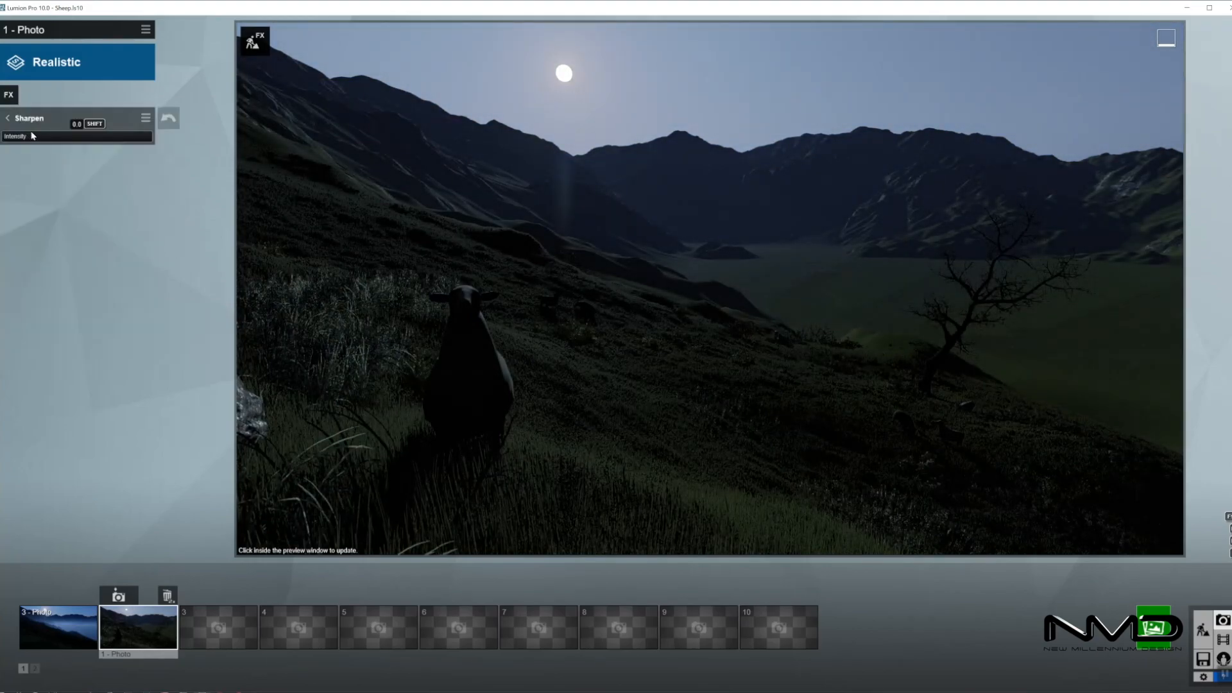
left_click(12, 122)
left_click(29, 263)
left_click(9, 118)
Adjust the Hyperlight amount and the Sky Light effect's settings
left_click(29, 288)
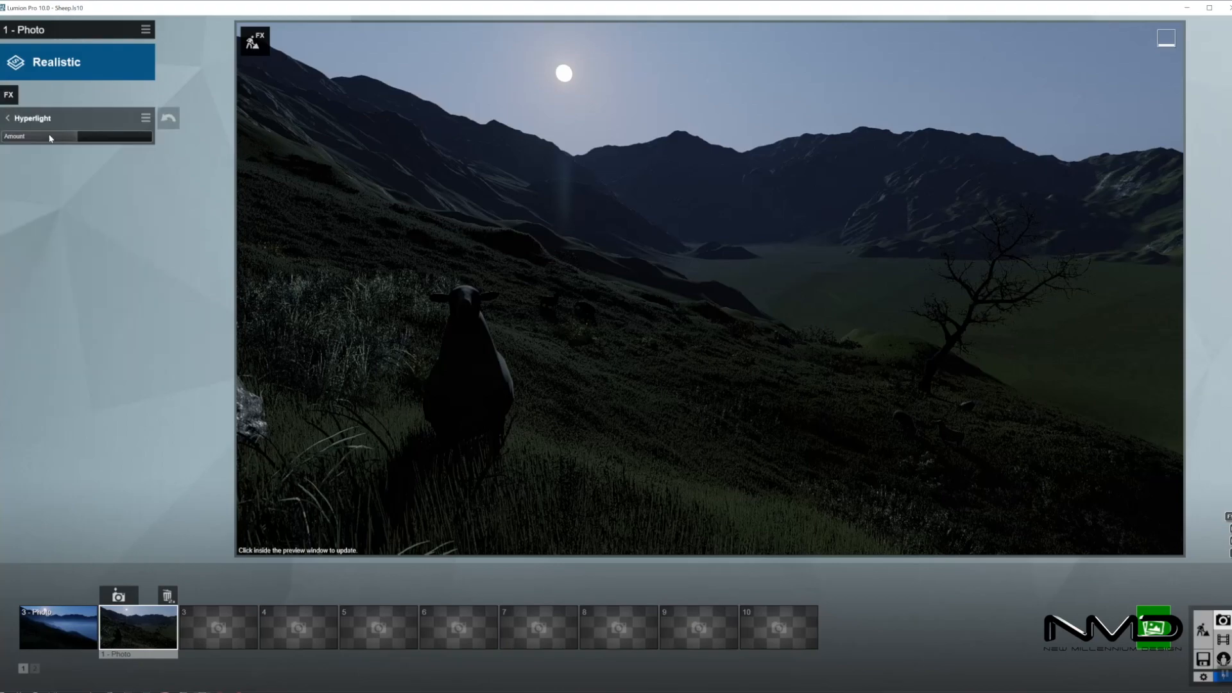
left_click(7, 120)
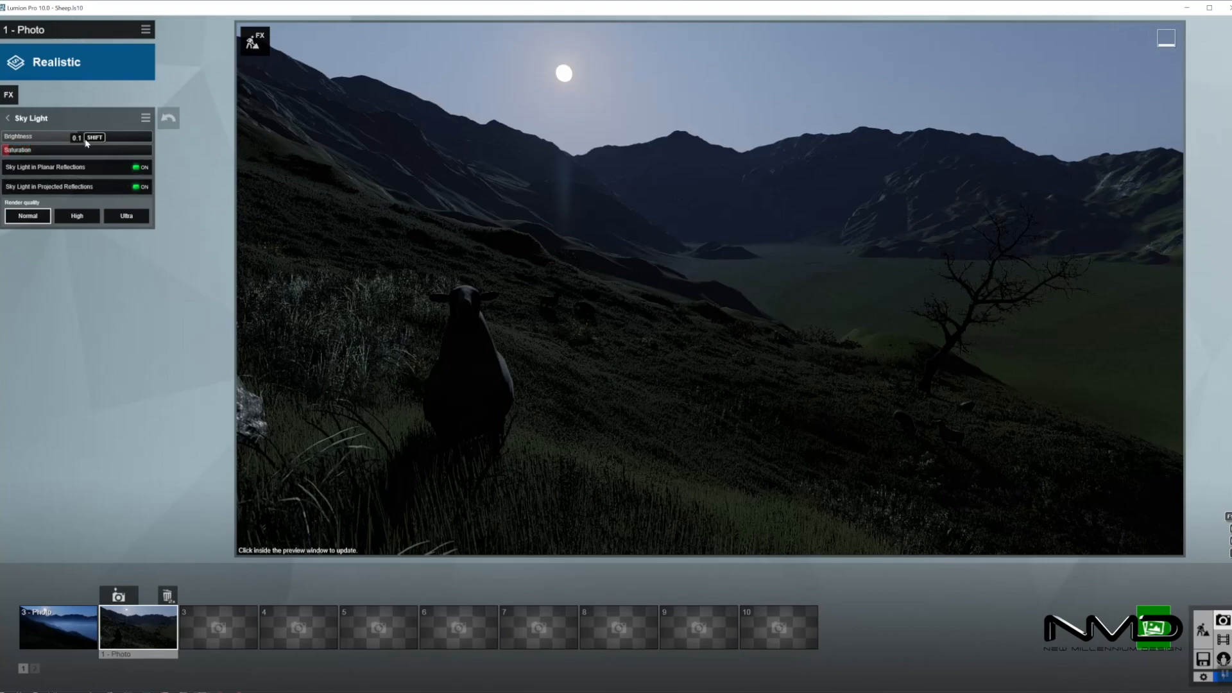
left_click(8, 119)
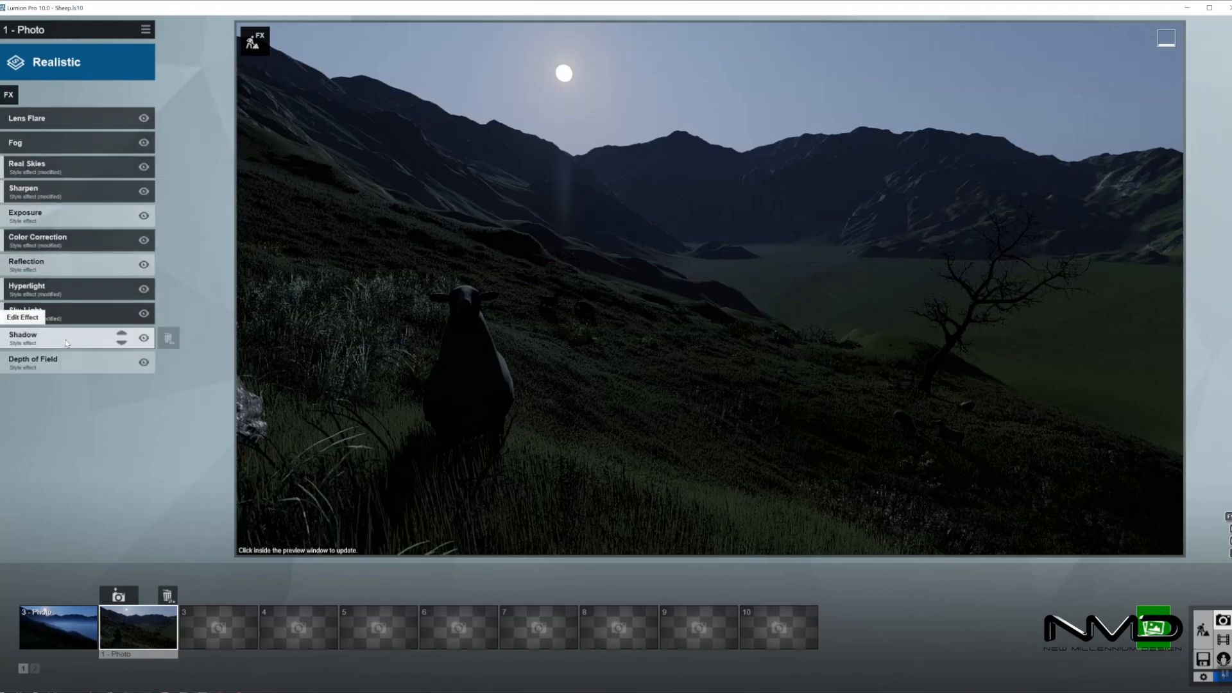
Adjust the Shadow effect, and in Depth of Field focus on the foreground sheep with an amount of about 94
left_click(13, 337)
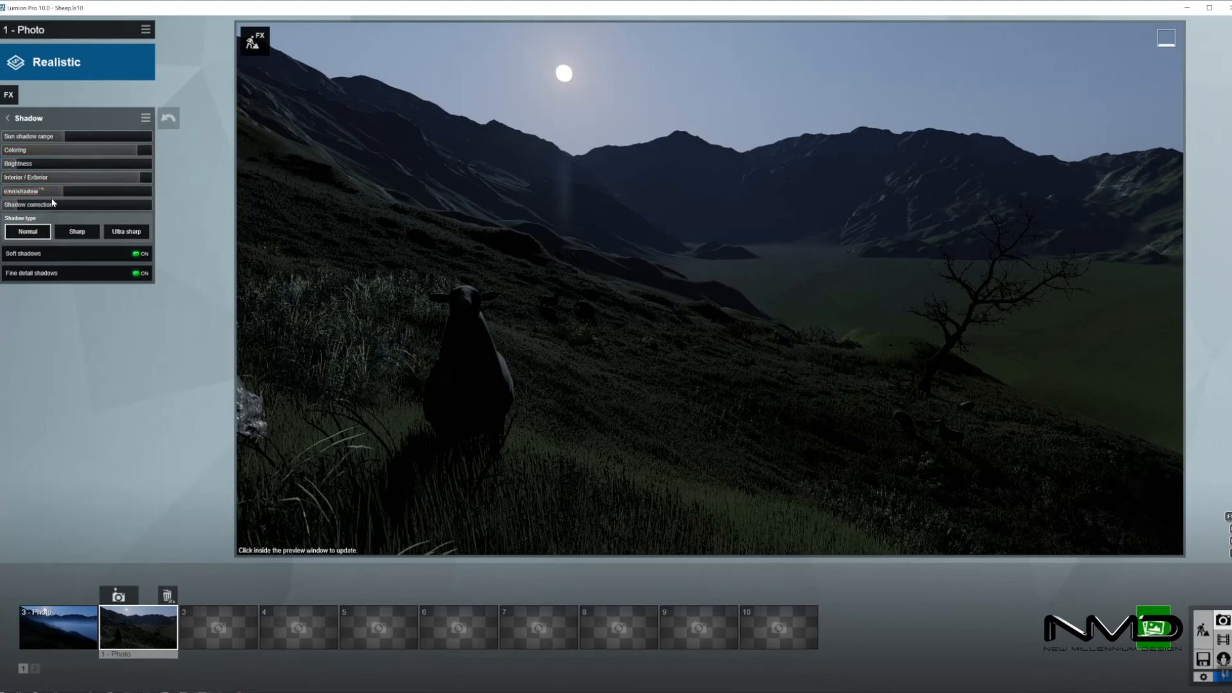
left_click(8, 118)
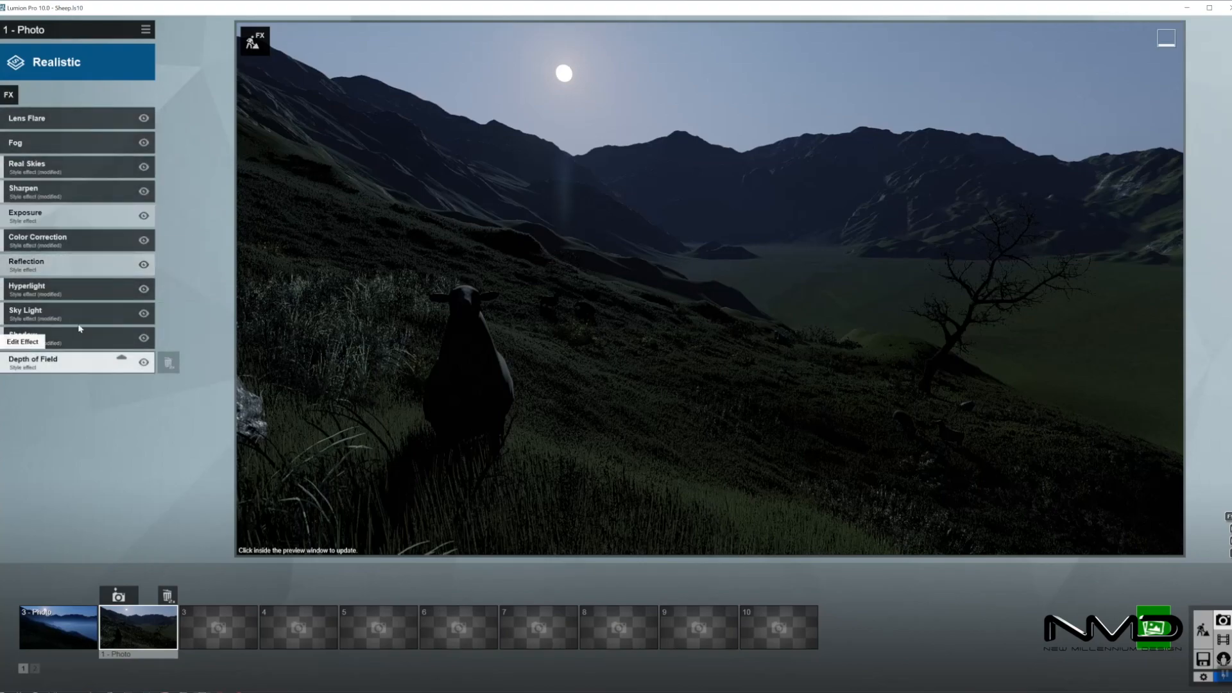
left_click(58, 353)
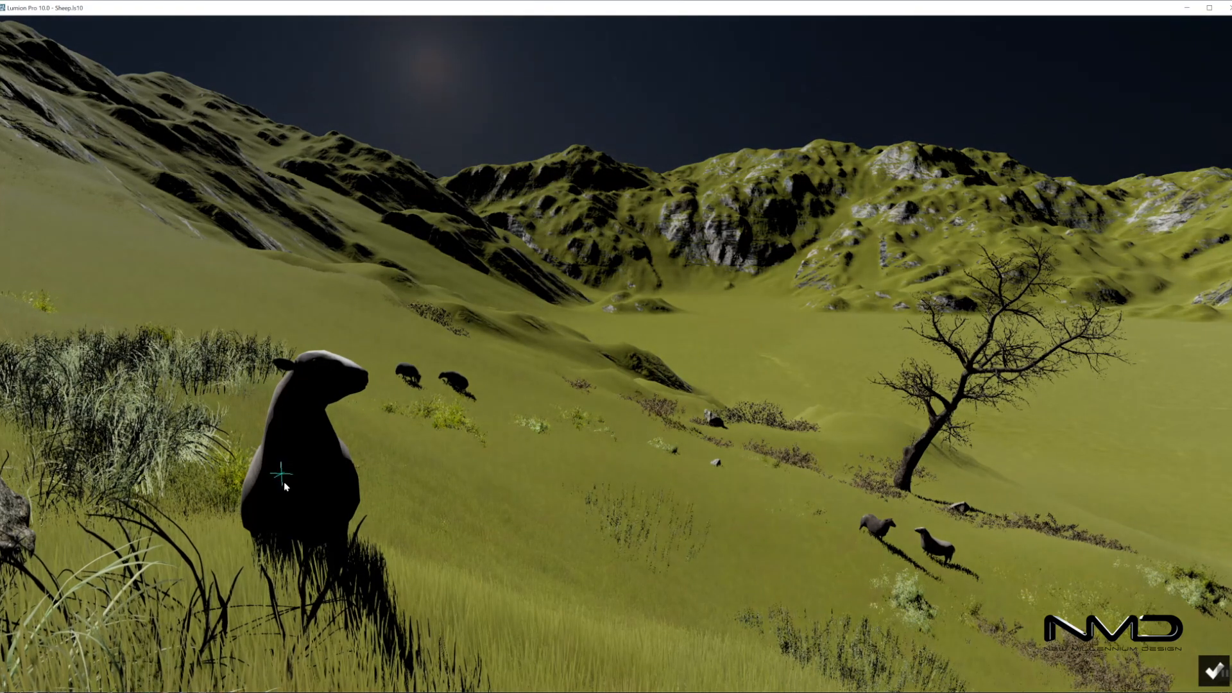
left_click(1207, 665)
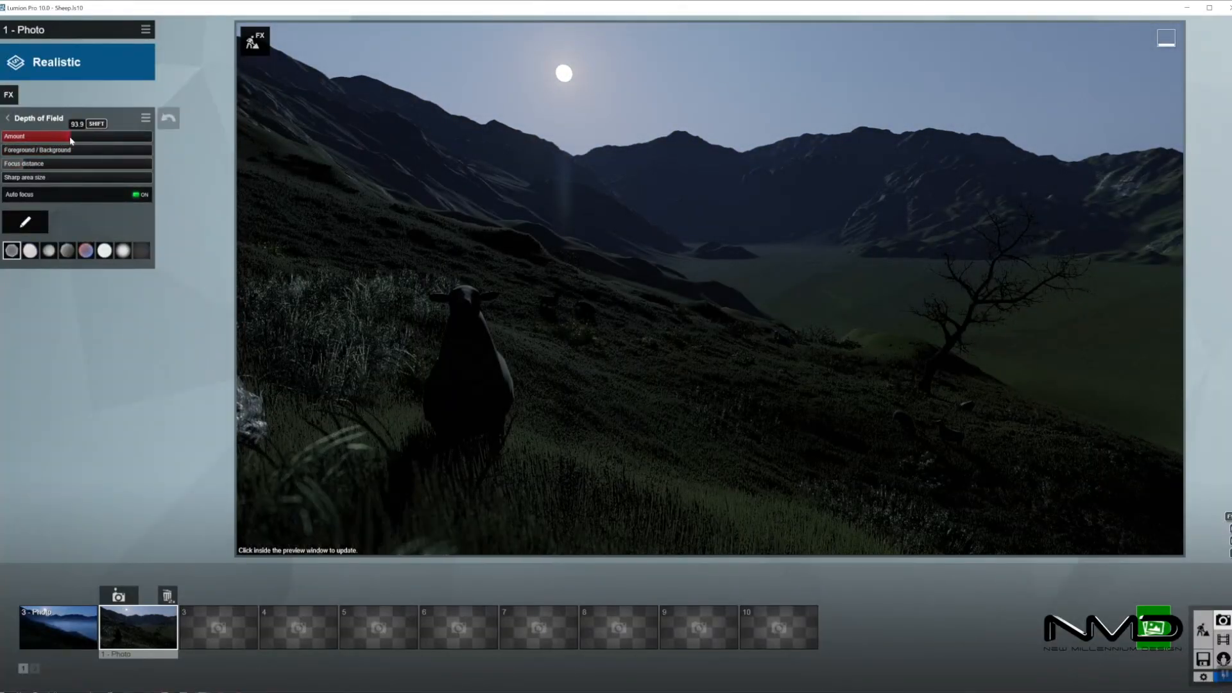
left_click(344, 253)
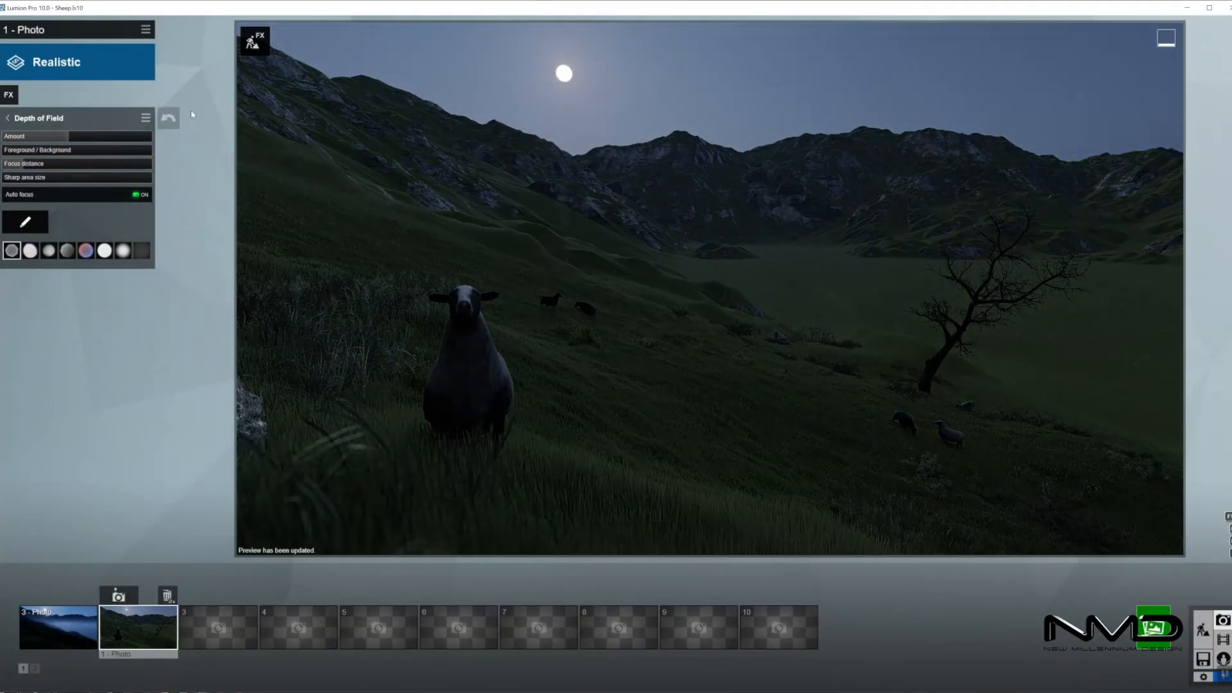
left_click(6, 118)
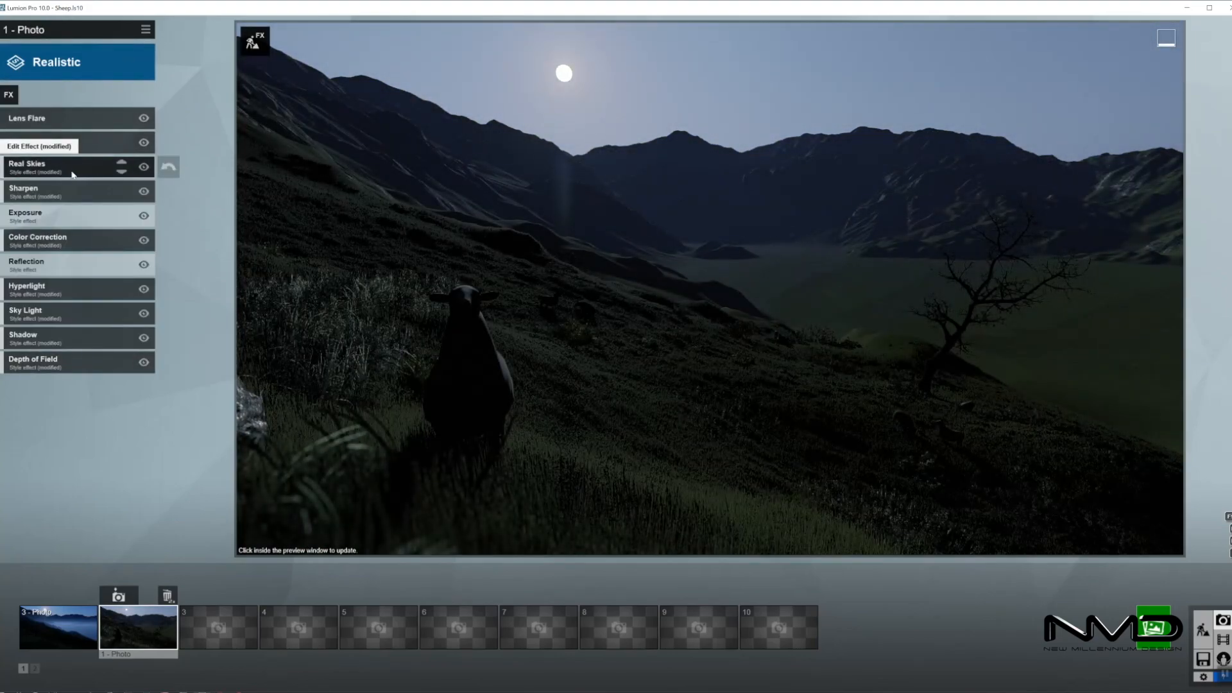
In the Fog effect, choose a pale blue colour and set the density to 1.3, falloff to 0.1 and colour brightness to 42.9
left_click(84, 146)
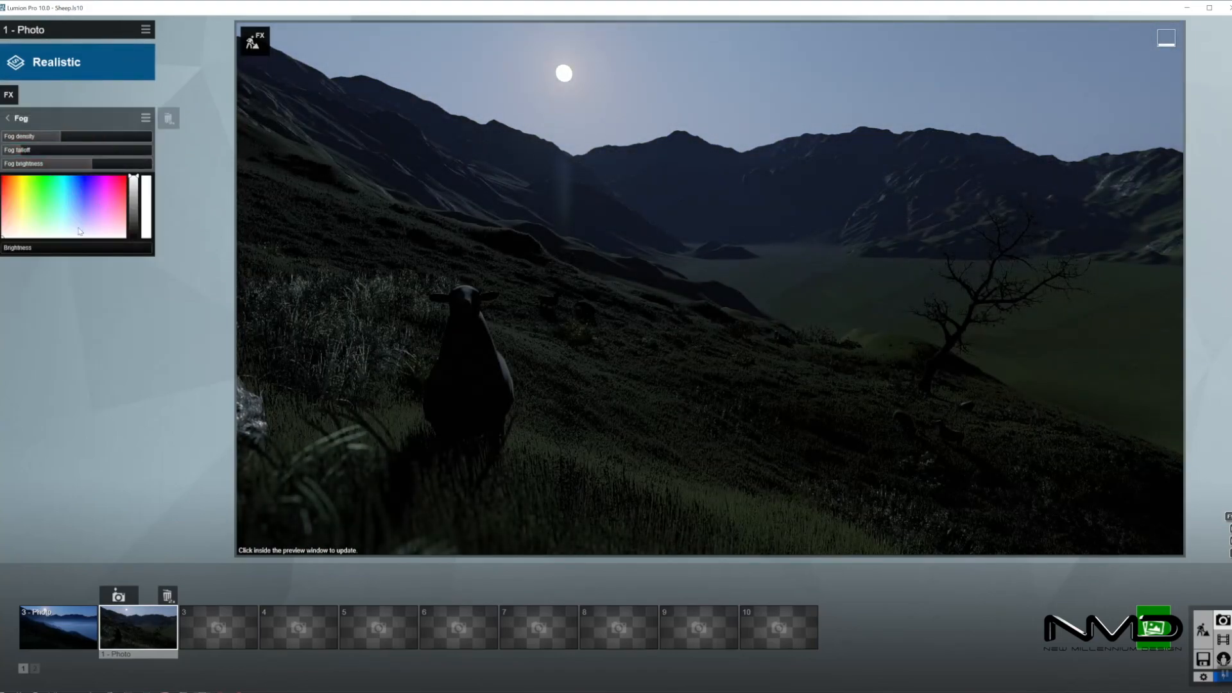
left_click_drag(29, 152, 65, 153)
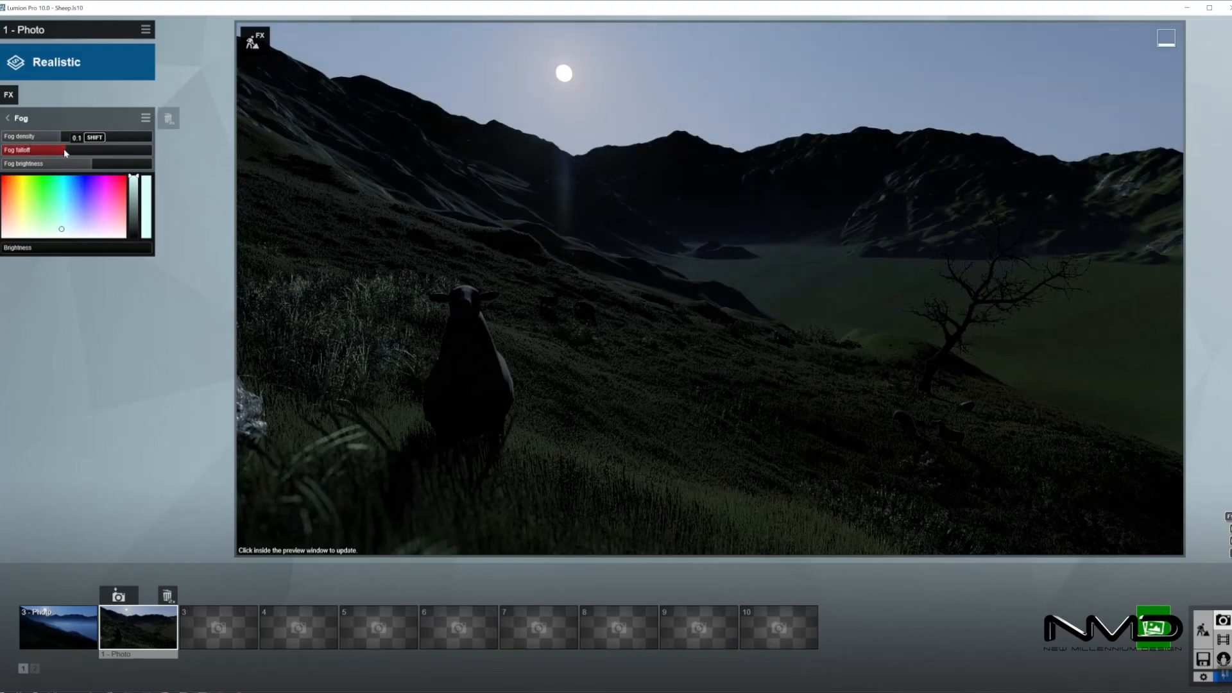
left_click_drag(10, 251, 33, 249)
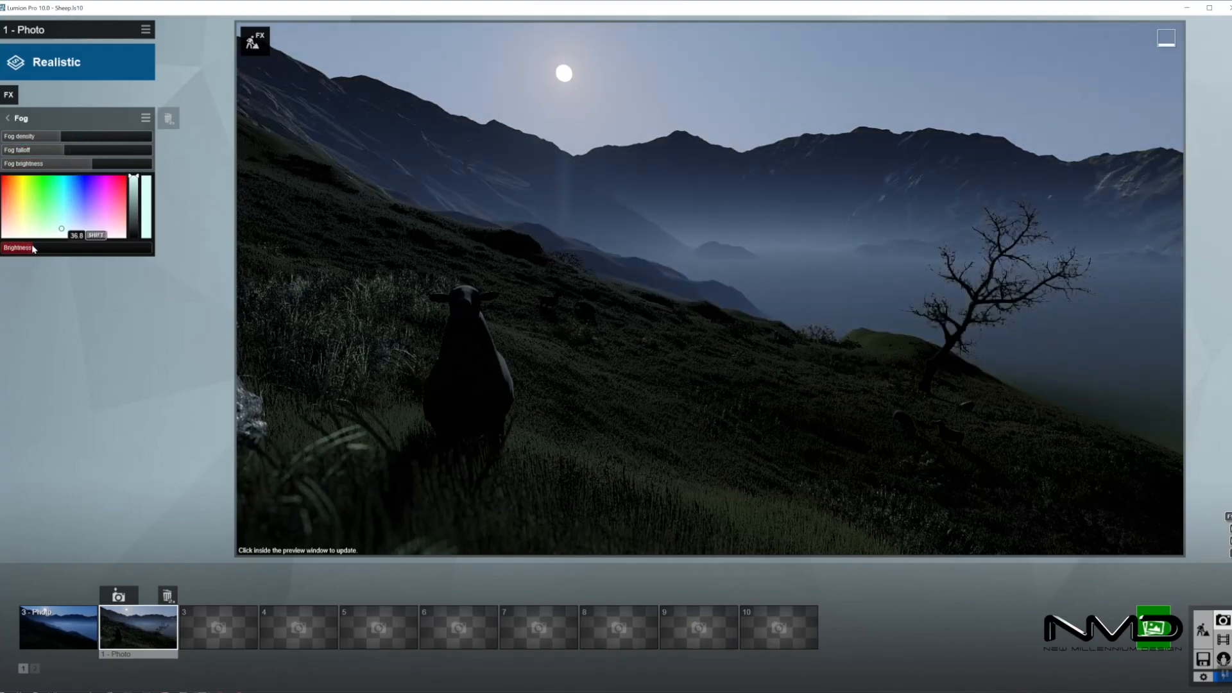
left_click_drag(64, 135, 68, 135)
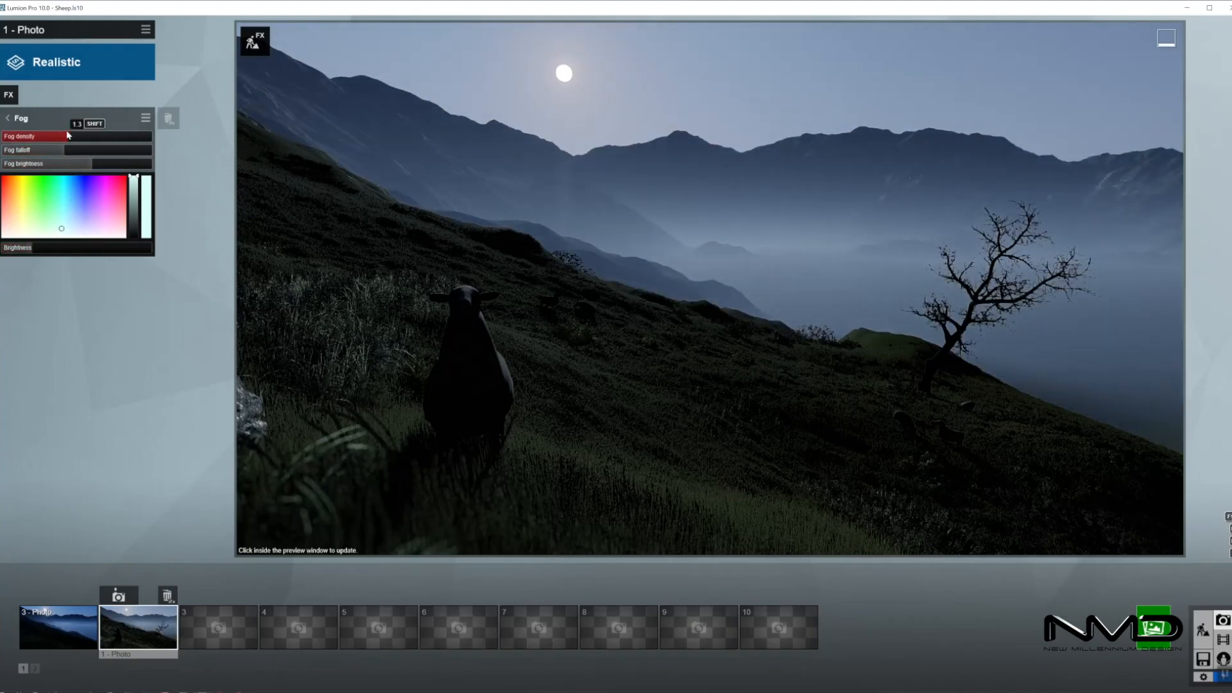
left_click(73, 150)
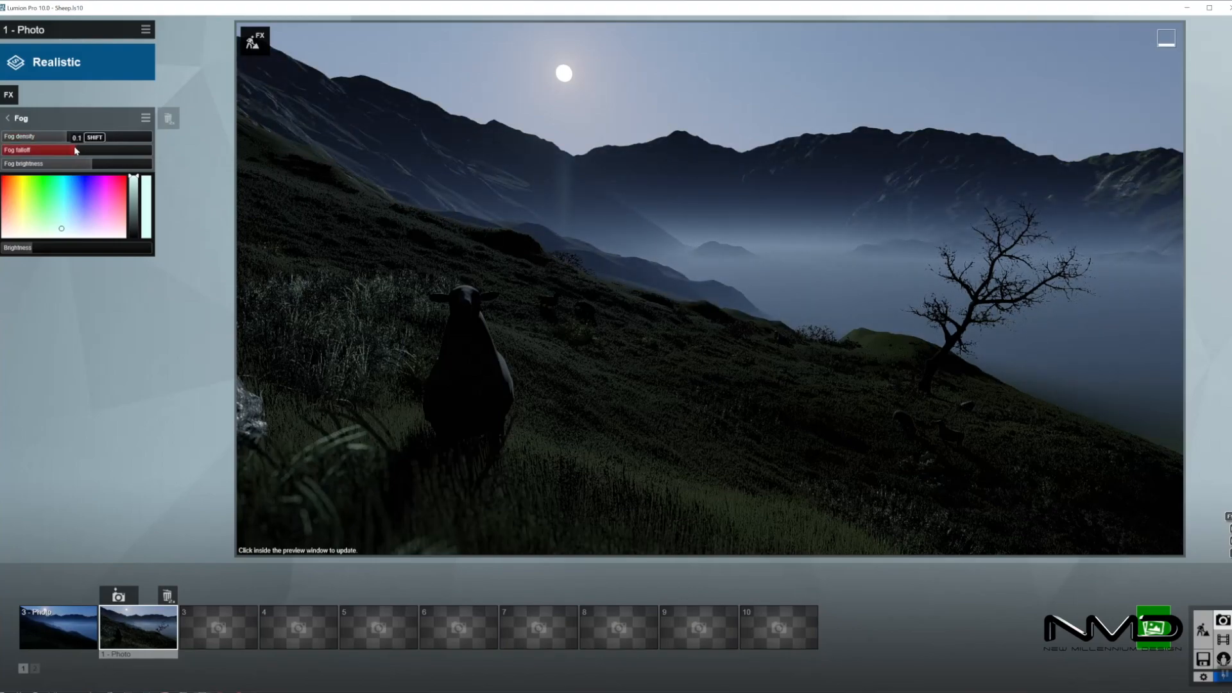
left_click_drag(90, 165, 93, 164)
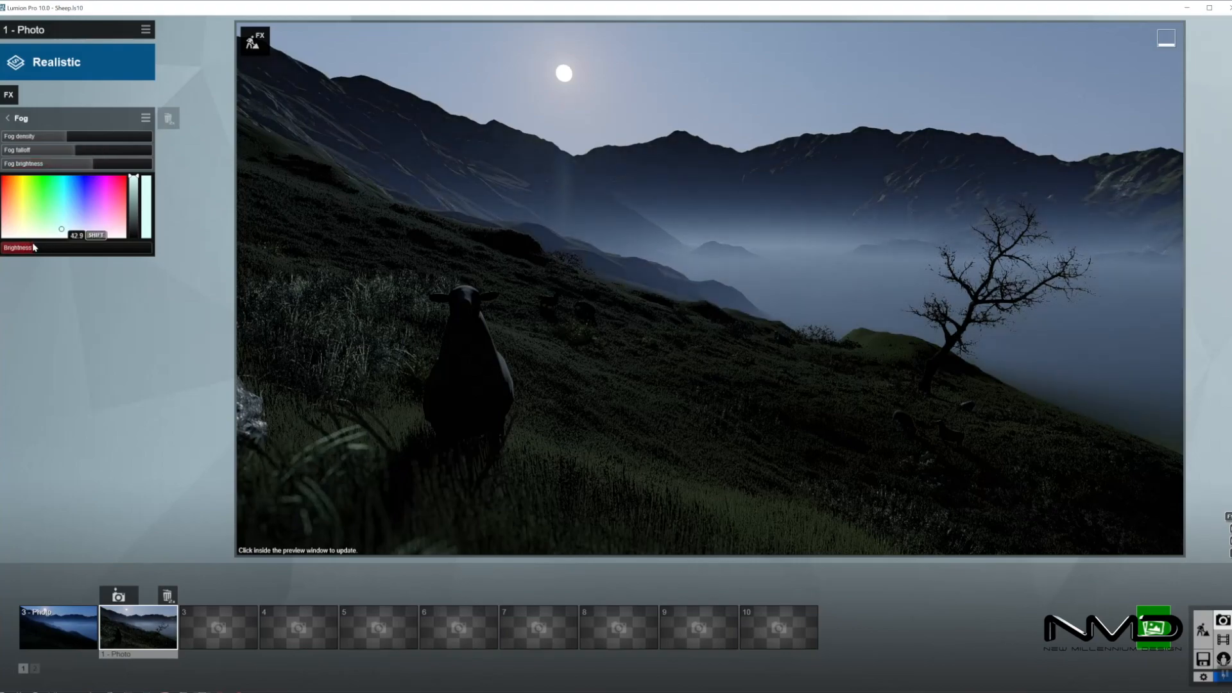
left_click(583, 264)
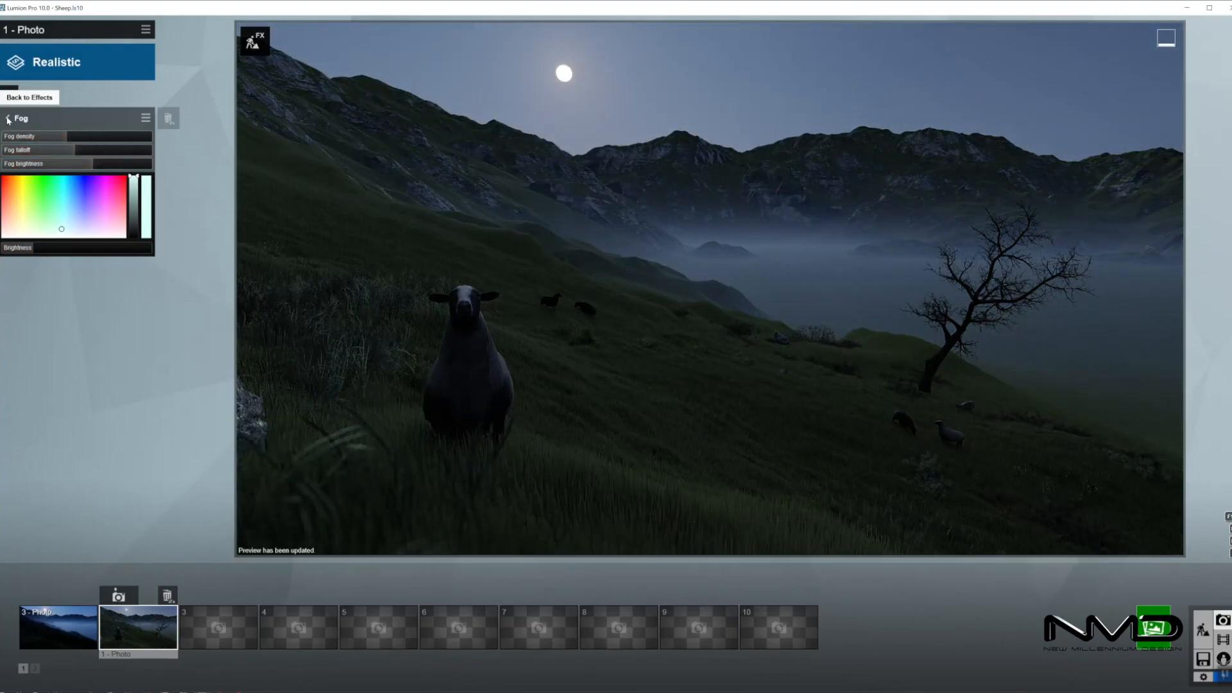
left_click(6, 119)
Increase the Lens Flare effect's bright-pixel isolation and master brightness, and refresh the photo preview
left_click(68, 115)
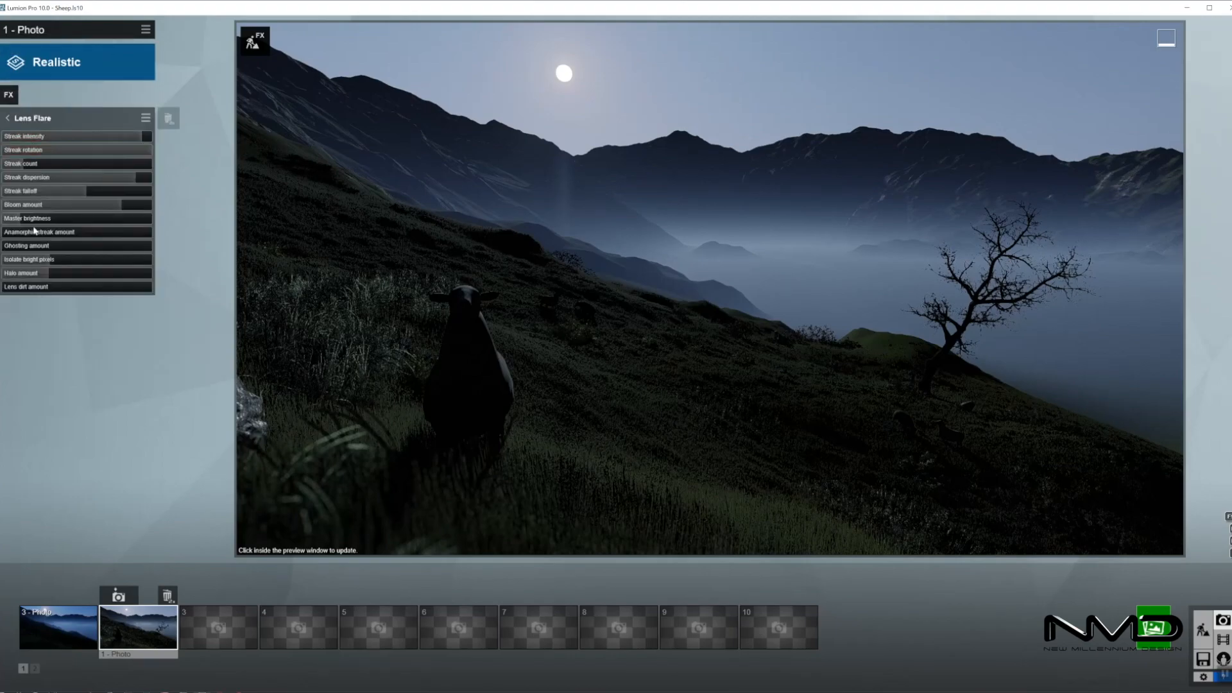
left_click_drag(51, 261, 88, 259)
left_click_drag(28, 222, 36, 220)
left_click(550, 226)
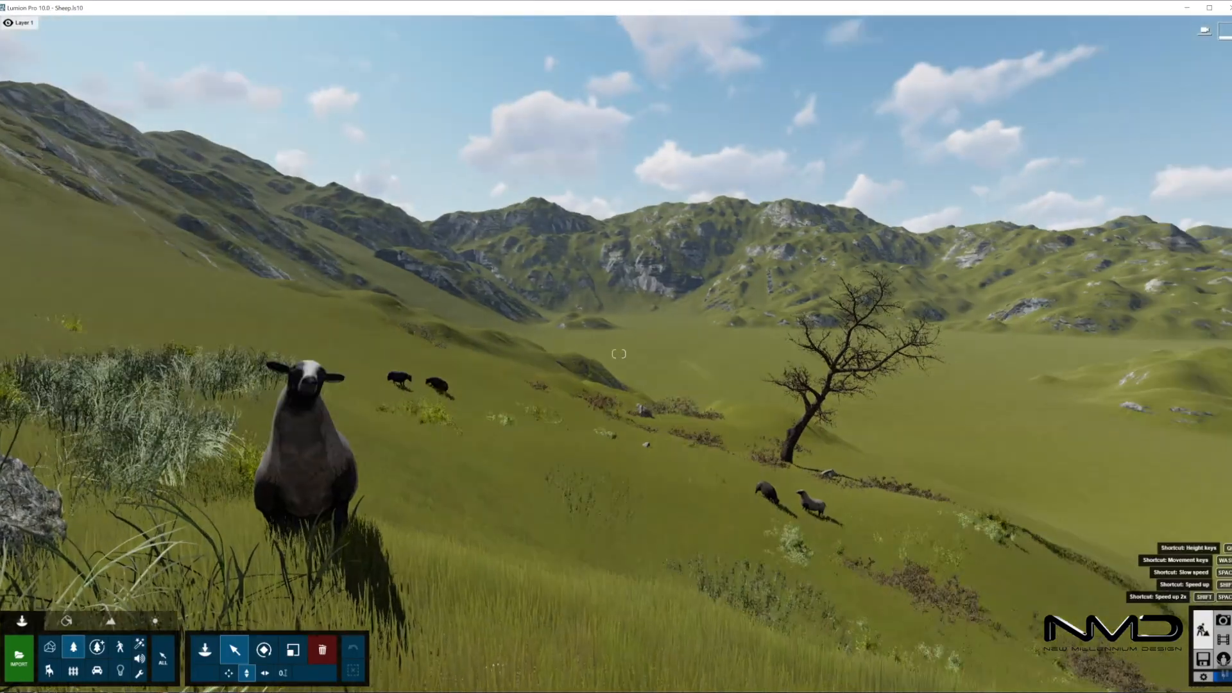
Return to the build scene and turn on the landscape ocean to fill the valley floor with water
key("w")
right_click_drag(199, 551, 198, 623)
key("s")
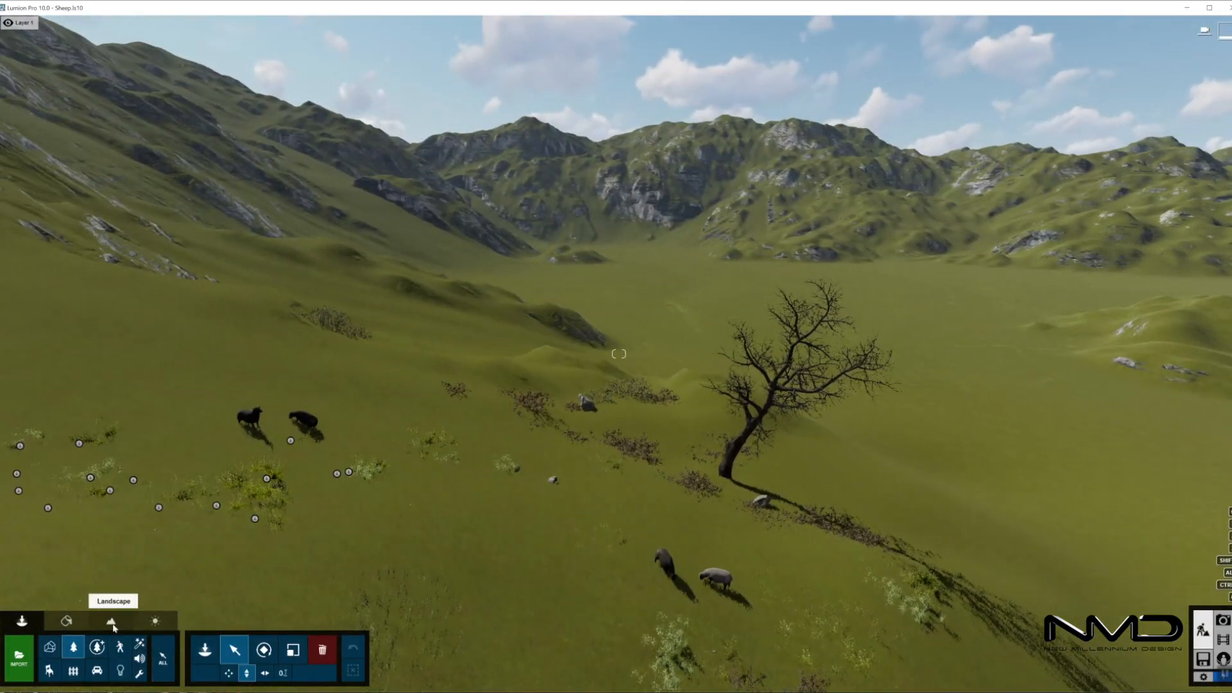
left_click(112, 622)
left_click(55, 650)
left_click(95, 659)
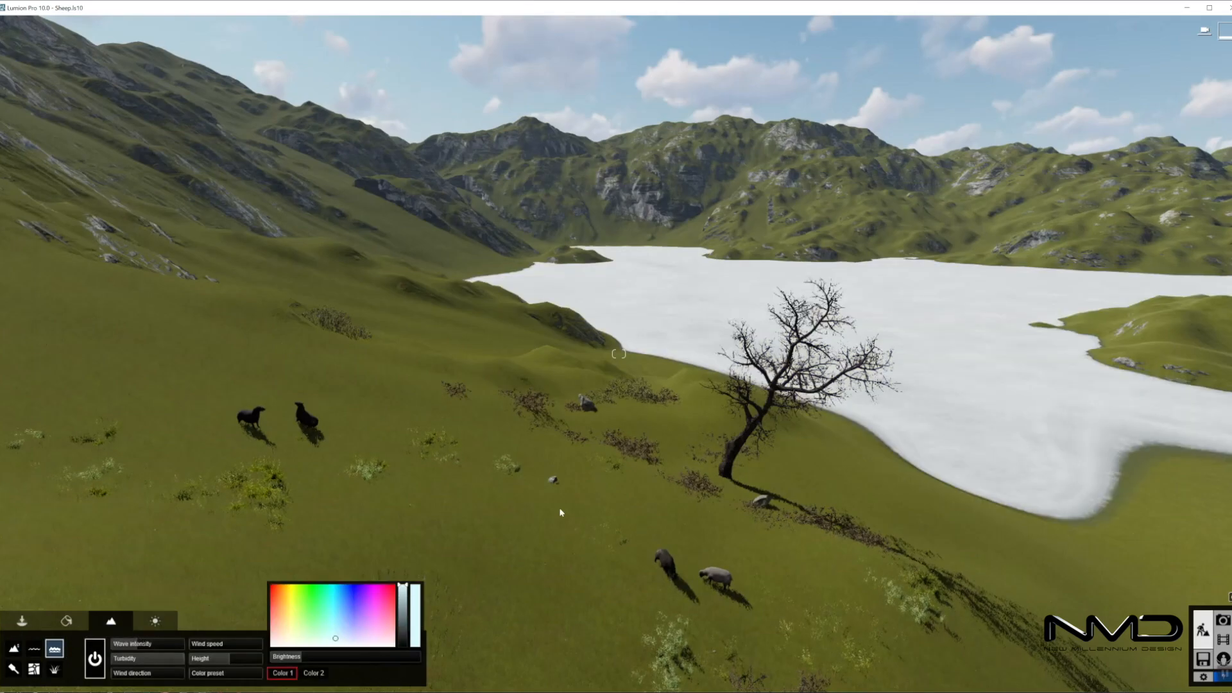
Reduce the brightness of the ocean's water colour
key("w")
mouse_move(717, 510)
right_mouse_down()
mouse_move(738, 472)
mouse_move(712, 507)
right_mouse_up()
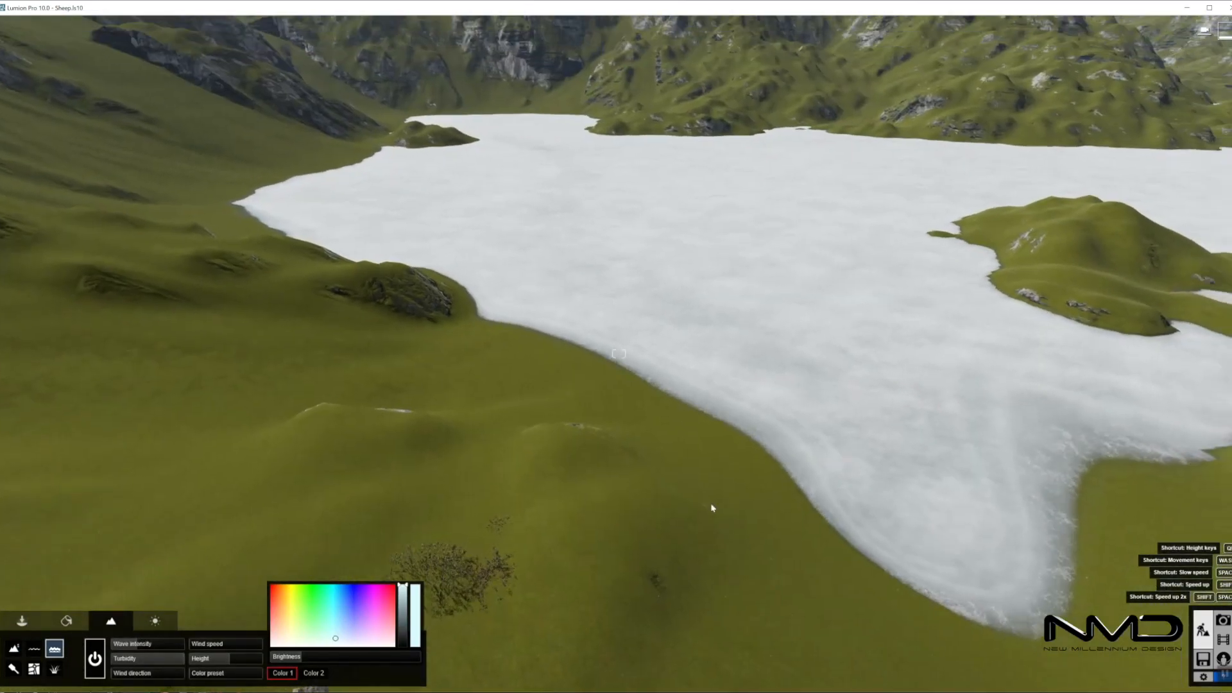
left_click_drag(297, 661, 294, 655)
right_click_drag(497, 494, 463, 474)
key("s")
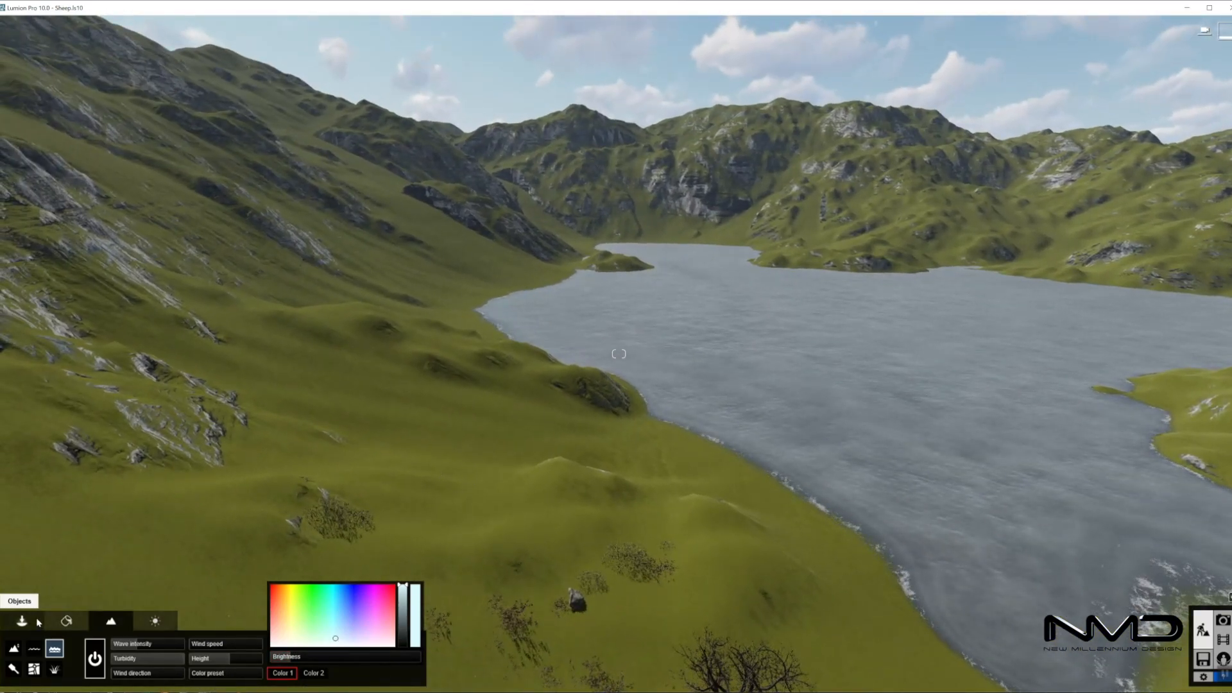
Choose a dust cloud from the Effects library and lay out a line of them diagonally across the lake
left_click(22, 621)
left_click(205, 650)
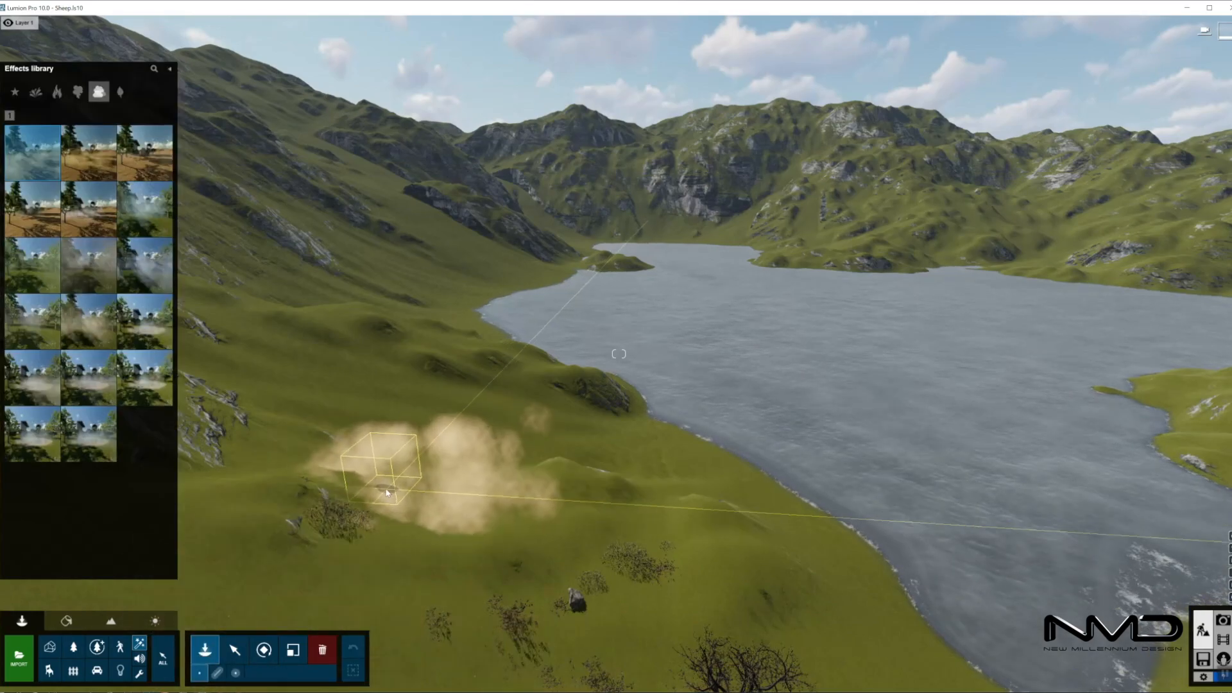
left_click(746, 461)
right_click_drag(745, 461, 729, 497)
key("s")
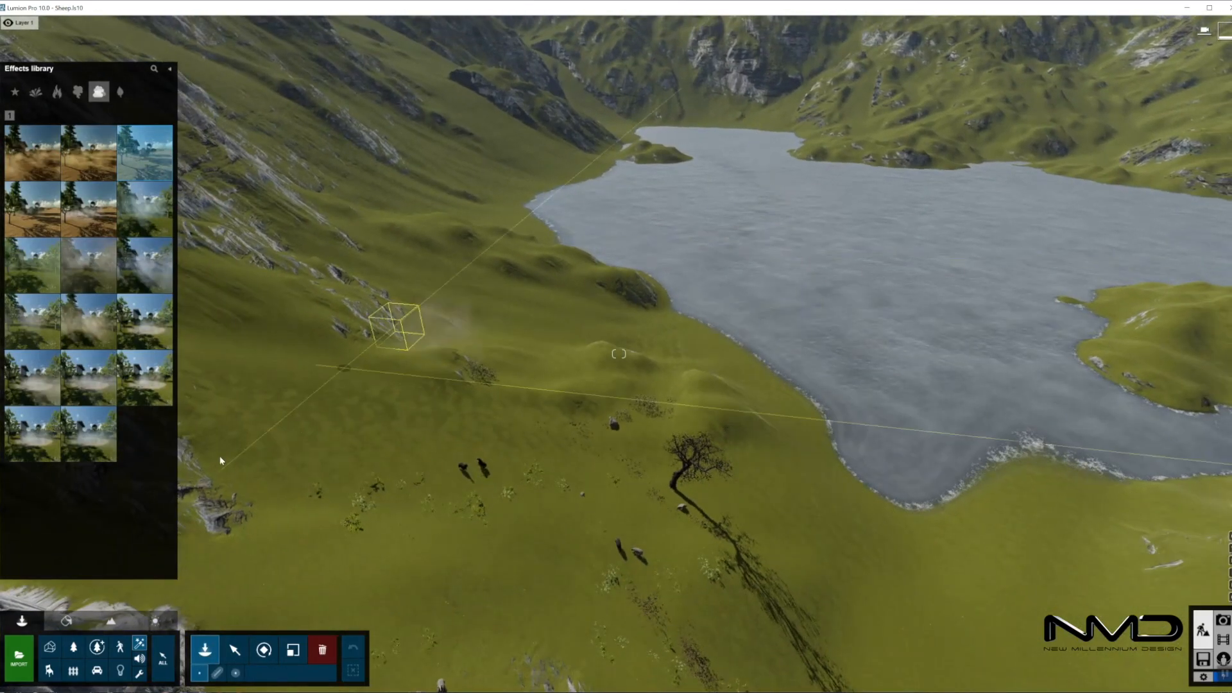
left_click(217, 674)
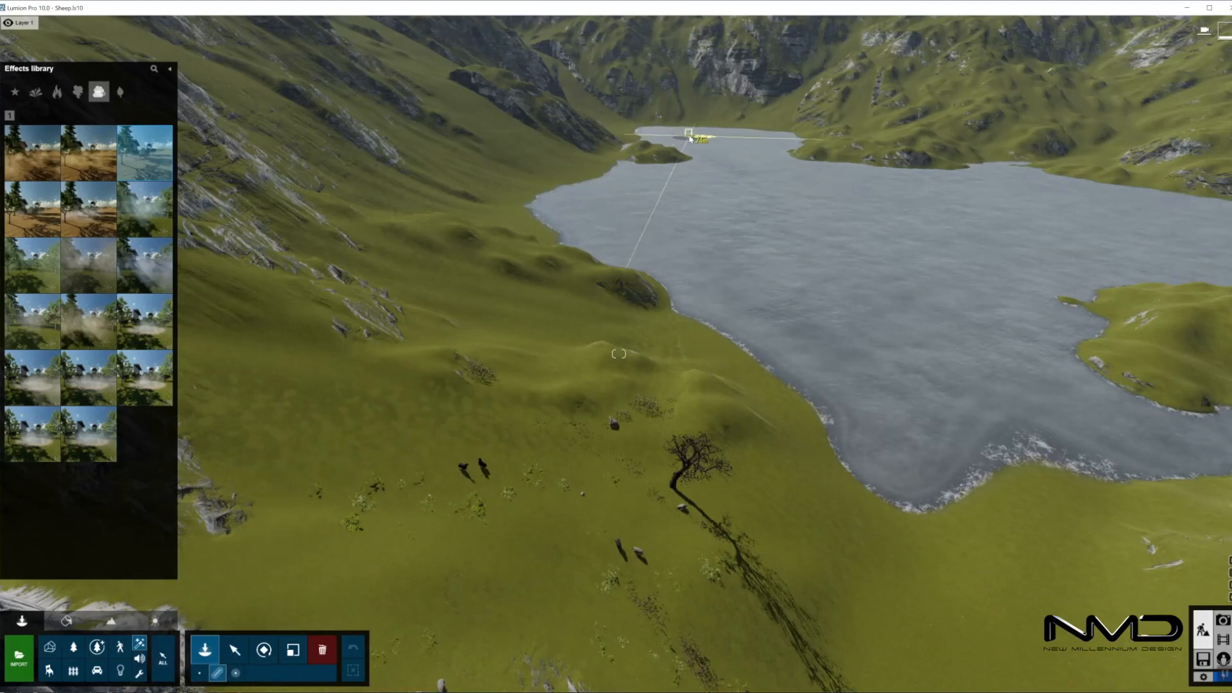
left_click(689, 135)
left_click(1003, 384)
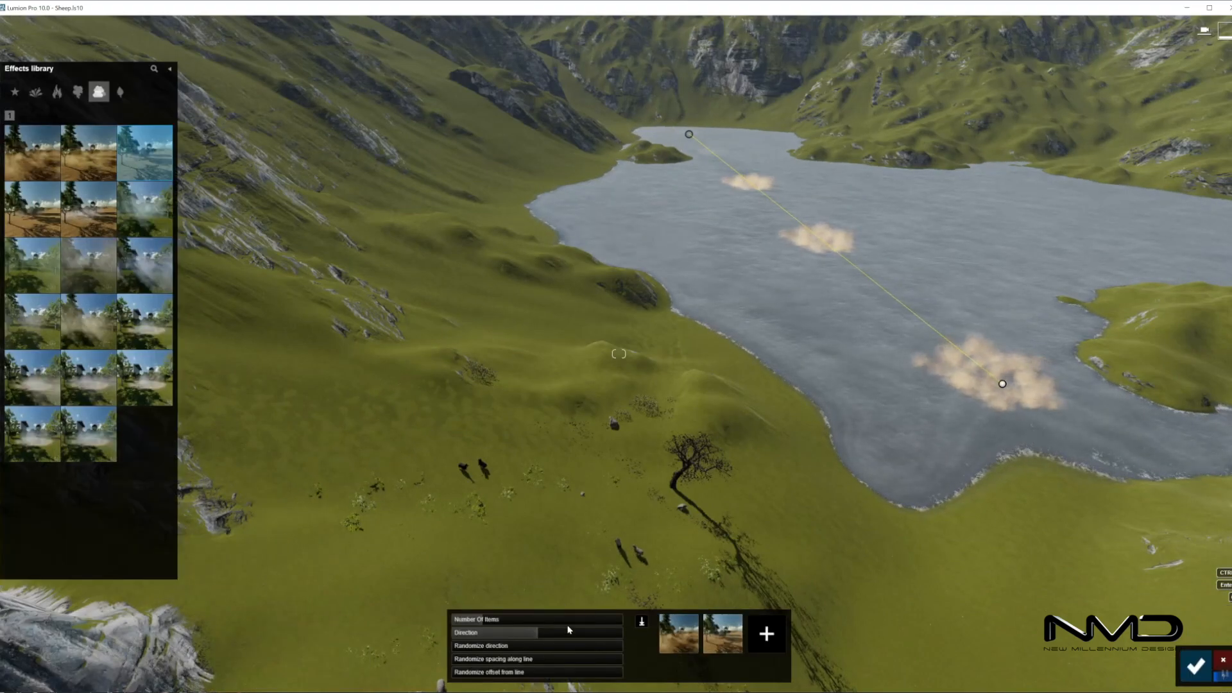
Spread the clouds over the lake by maximizing the number of items, increasing the random line offset and extending the line's ends
left_click_drag(569, 620, 585, 620)
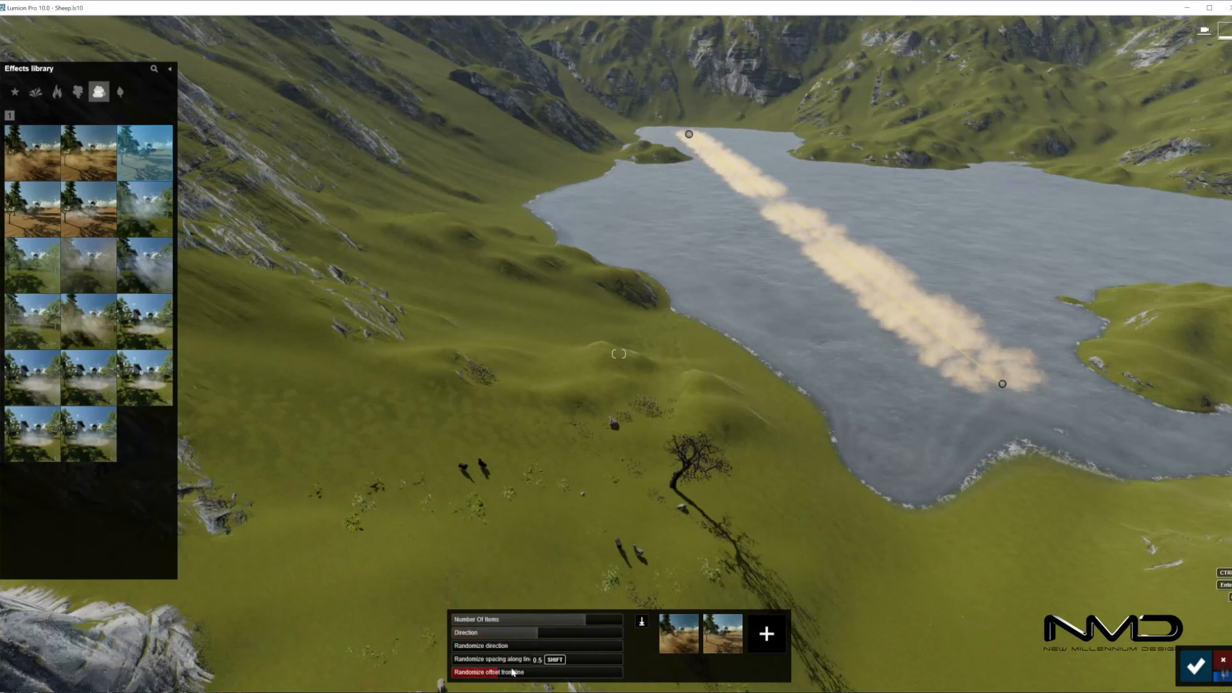
left_click_drag(512, 674, 607, 677)
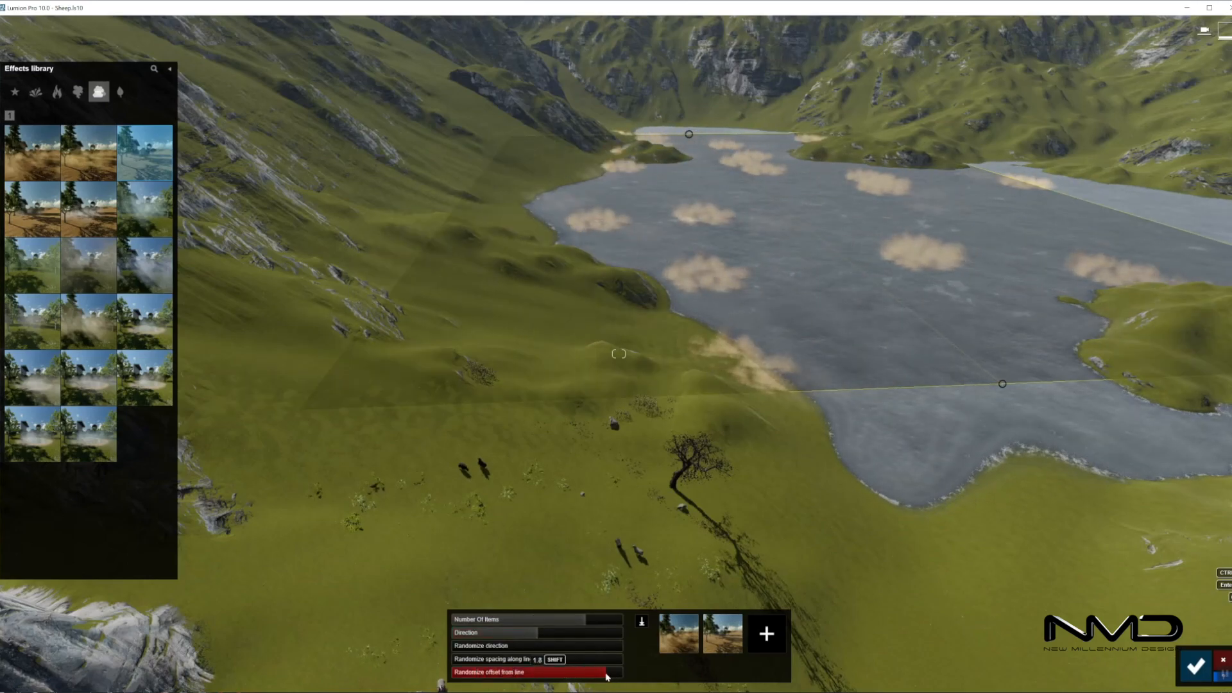
left_click_drag(1002, 385, 1180, 475)
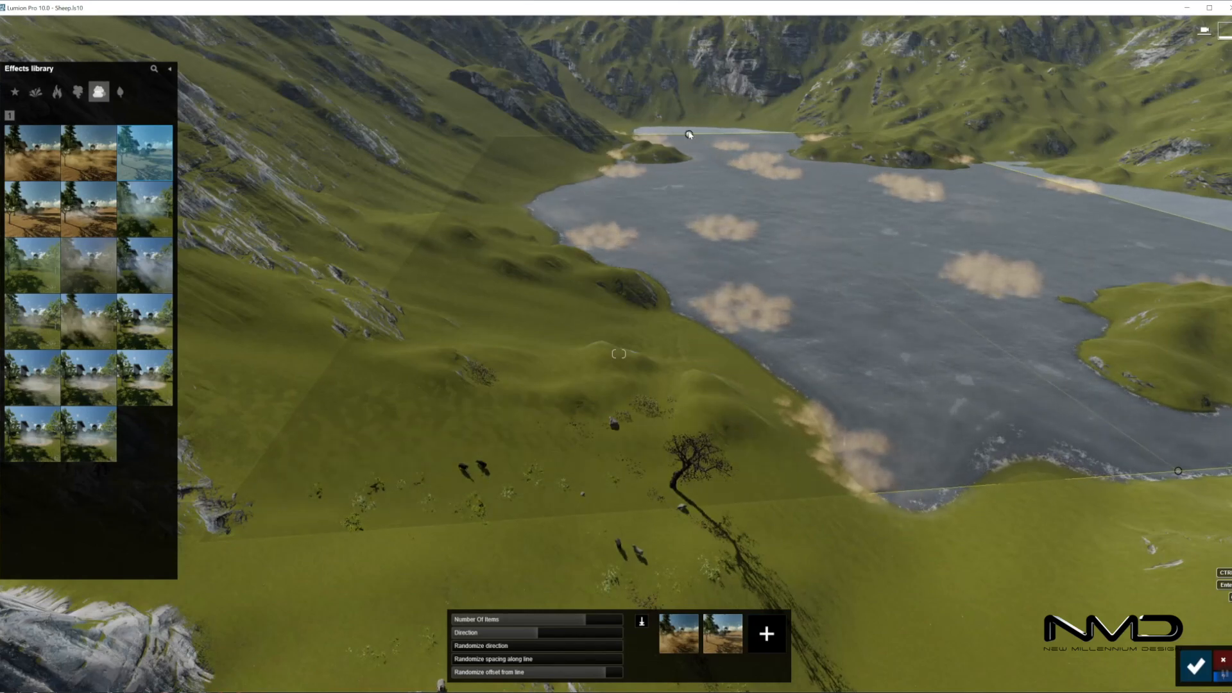
left_click_drag(689, 135, 674, 124)
left_click_drag(574, 670, 589, 671)
right_click_drag(770, 435, 720, 454)
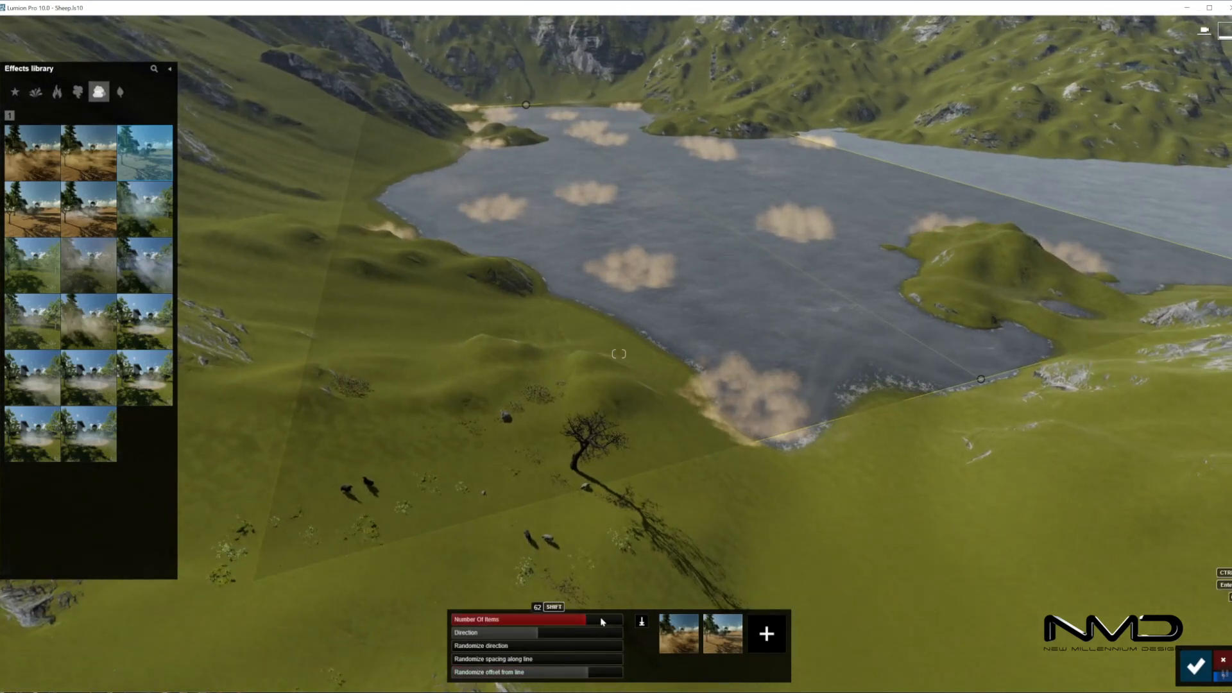
left_click_drag(602, 620, 627, 620)
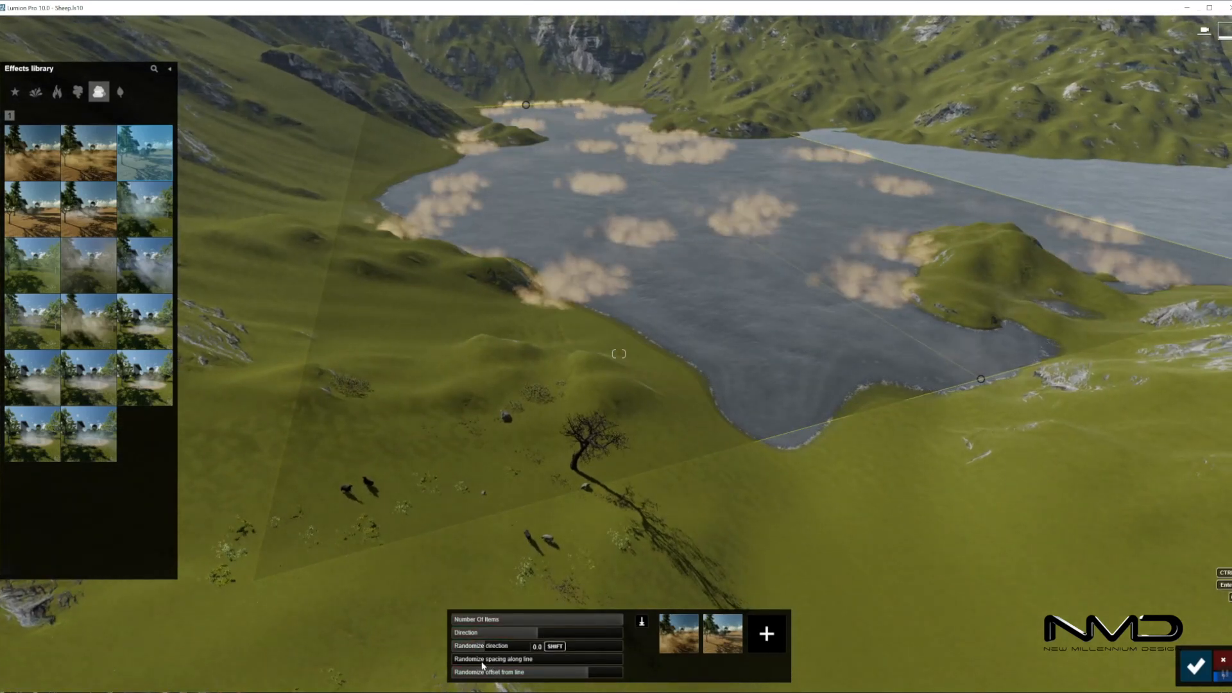
left_click(1195, 666)
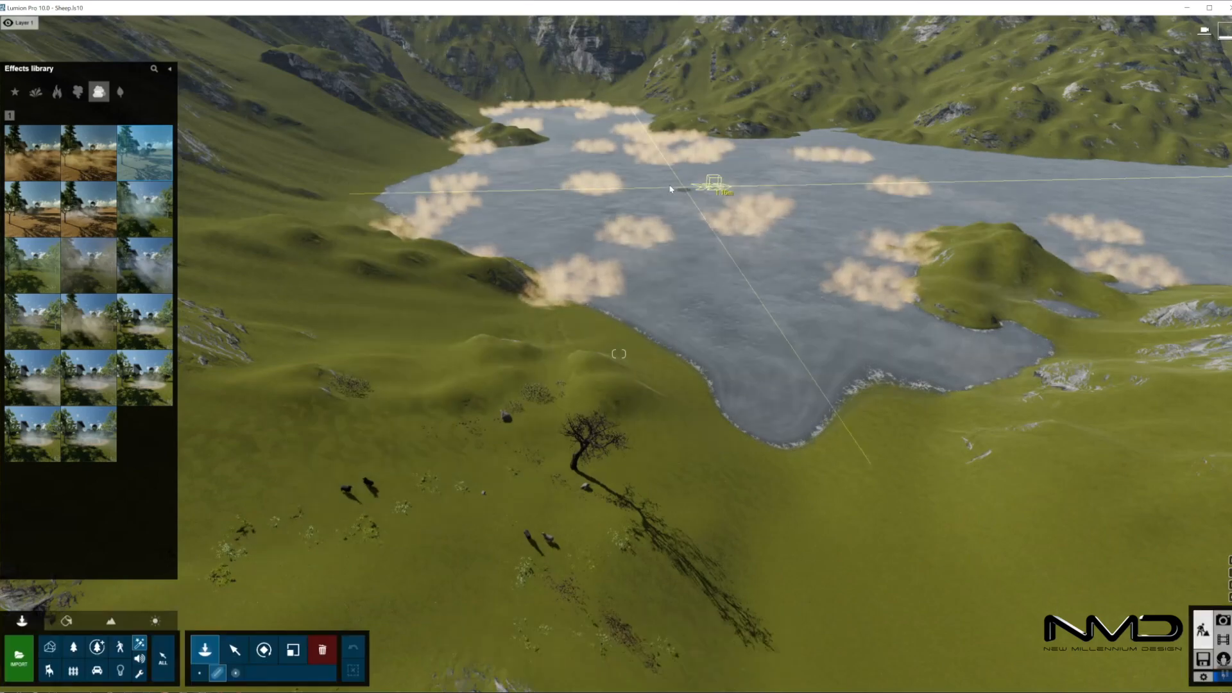
Add three more line batches of the same clouds across the lake to thicken the cover
left_click_drag(564, 133, 981, 377)
key("Return")
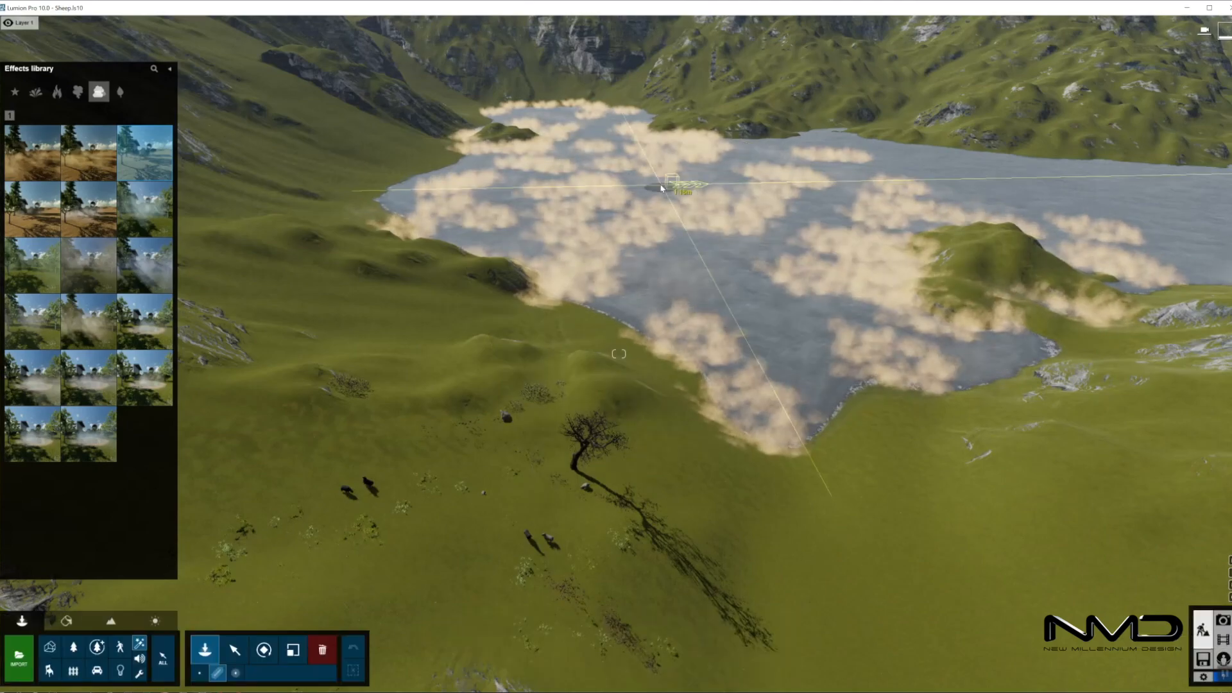
left_click_drag(539, 104, 759, 290)
key("Return")
left_click_drag(556, 112, 992, 367)
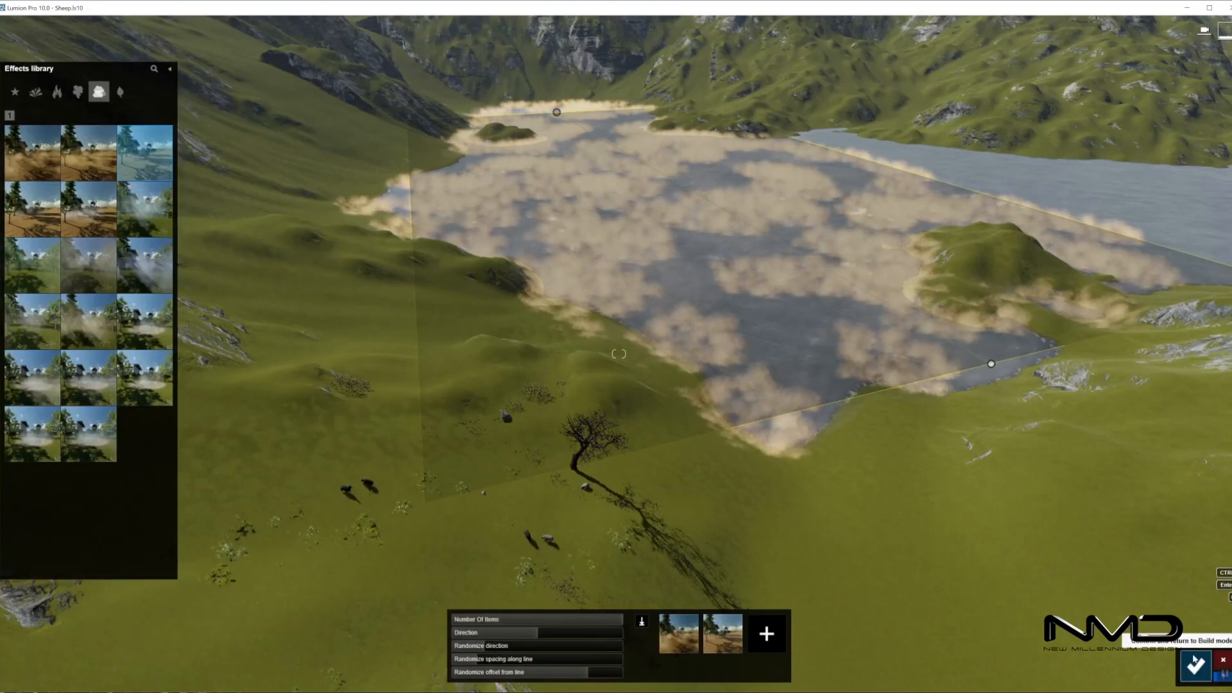
key("Return")
Place clusters of mist along the lake's near shore and on the hillside around the sheep and tree
left_click(235, 673)
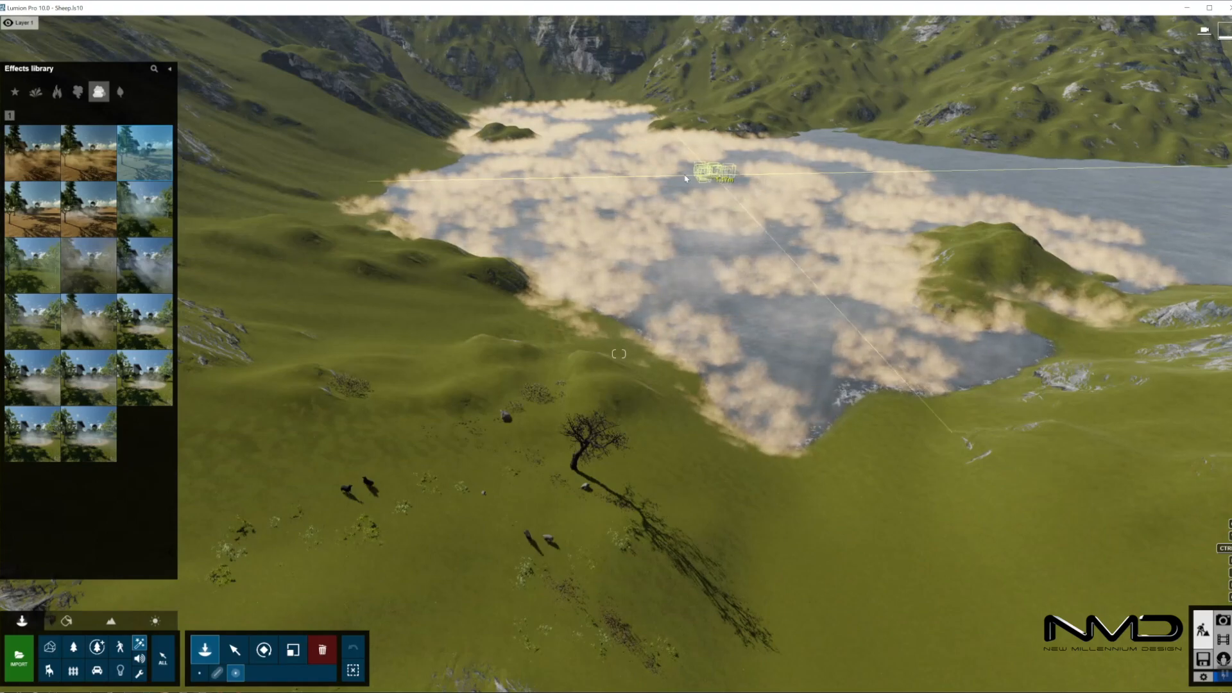
left_click(458, 183)
left_click(369, 173)
left_click(468, 162)
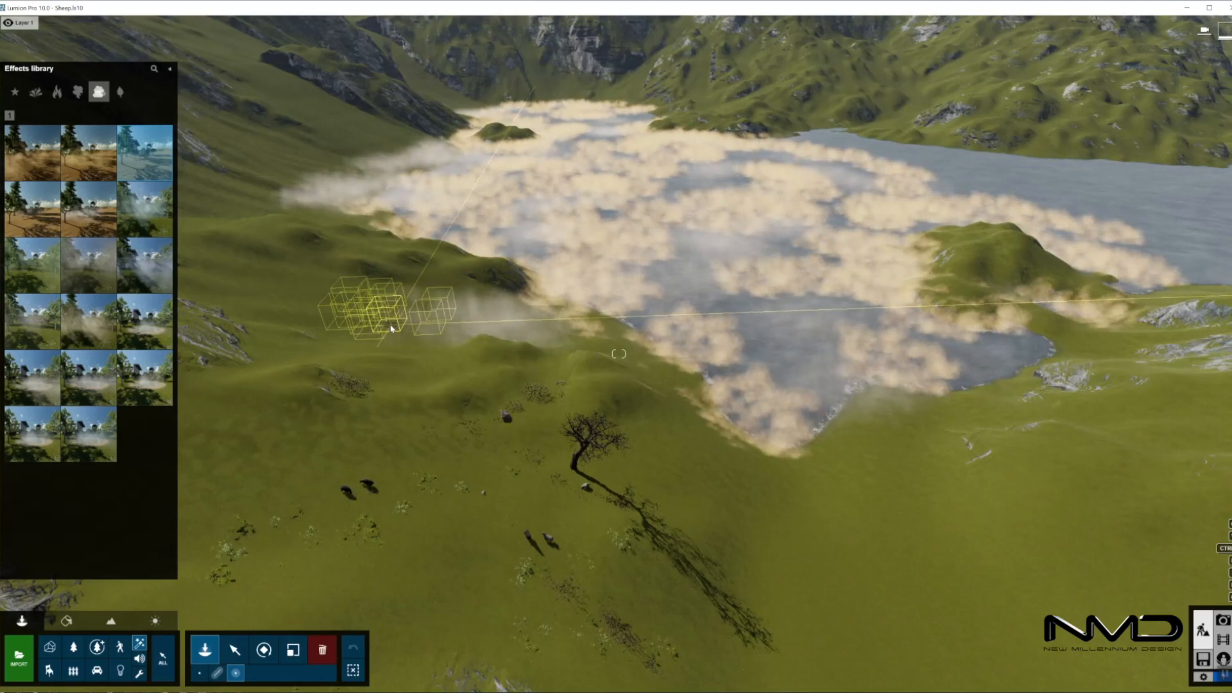
right_click_drag(475, 393, 481, 411)
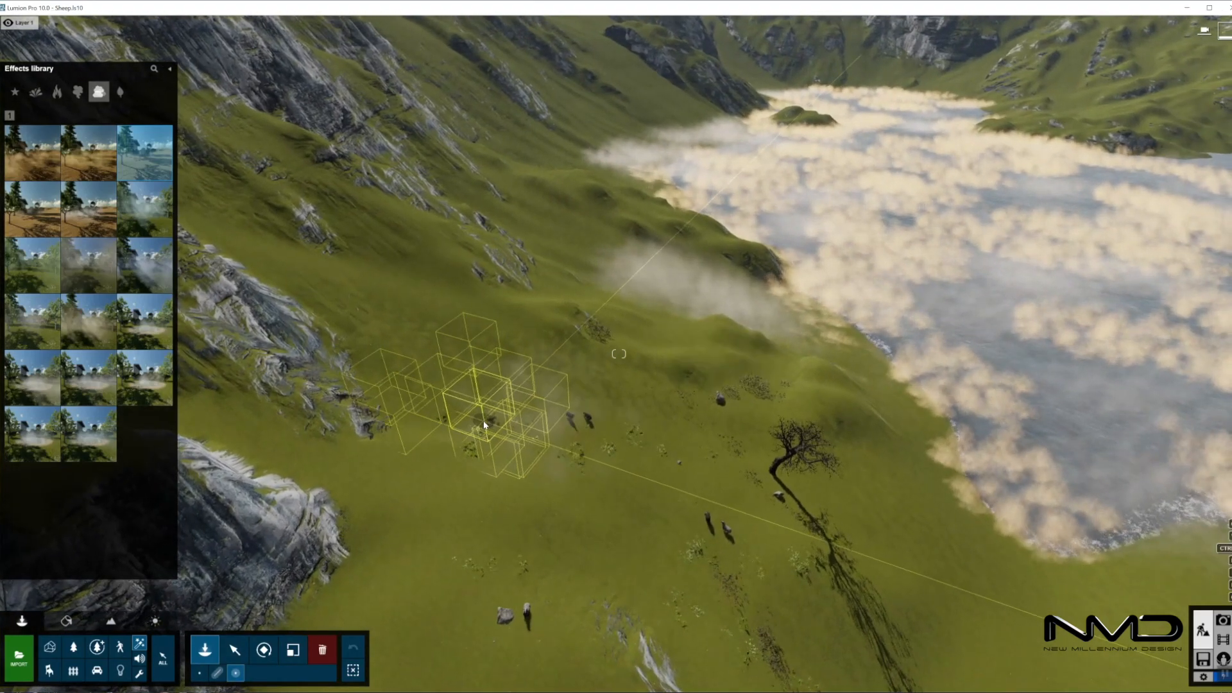
left_click(481, 410)
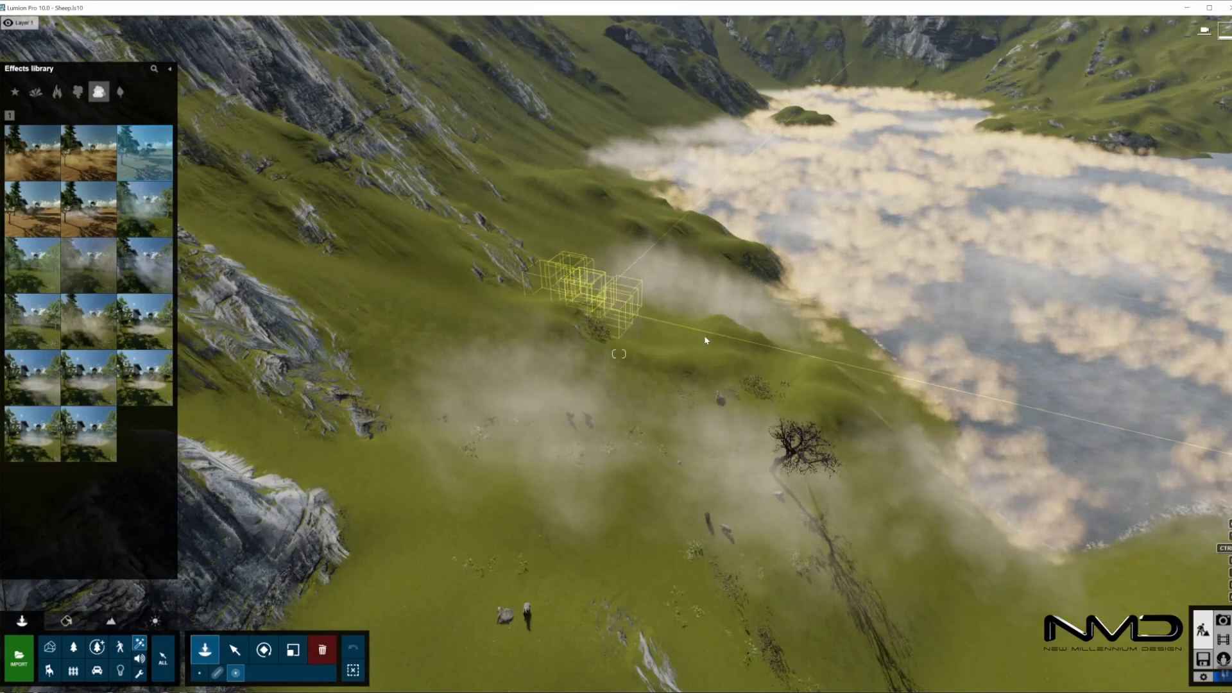
Select the mist clouds on the hillside and around the tree and set their orientation to -20°
right_click_drag(908, 385, 925, 399)
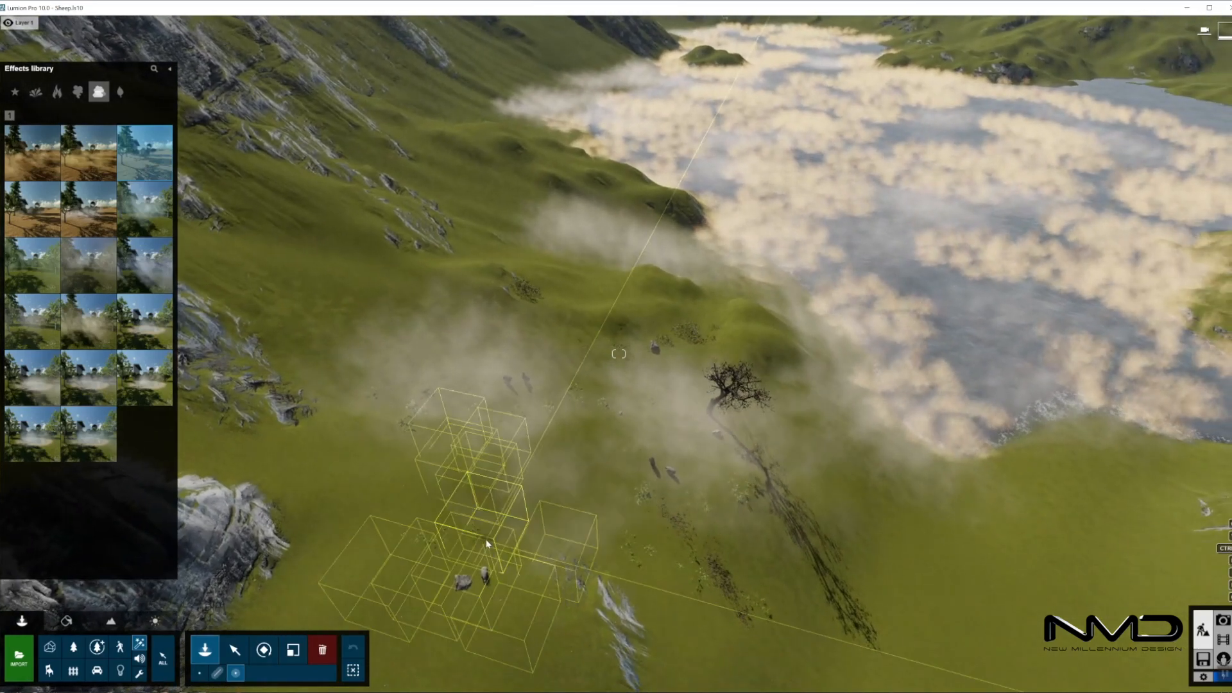
left_click(199, 673)
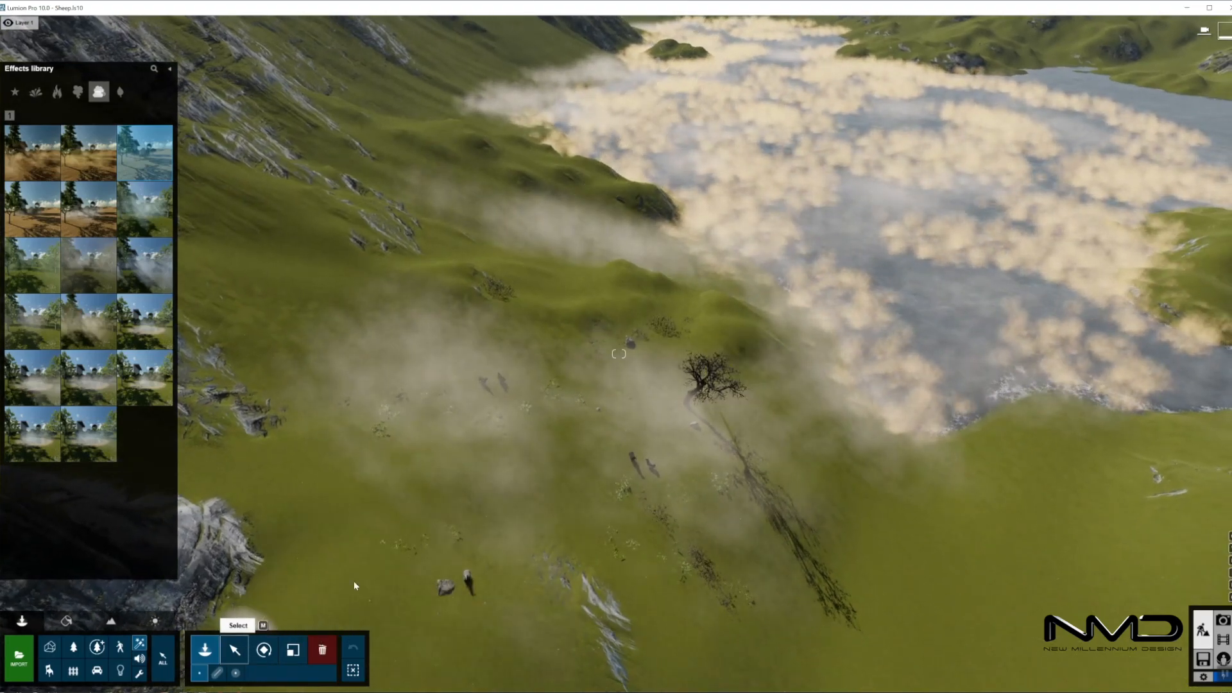
left_click(235, 650)
left_click_drag(367, 188, 702, 470)
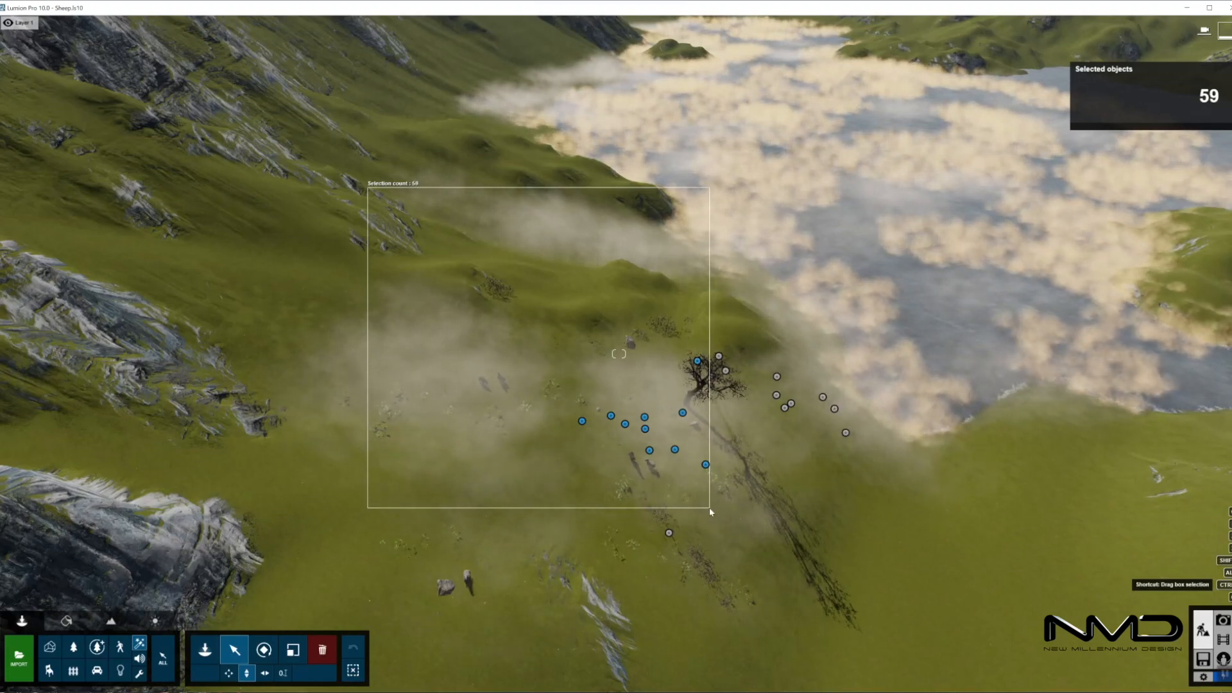
left_click_drag(711, 511, 704, 505)
key("r")
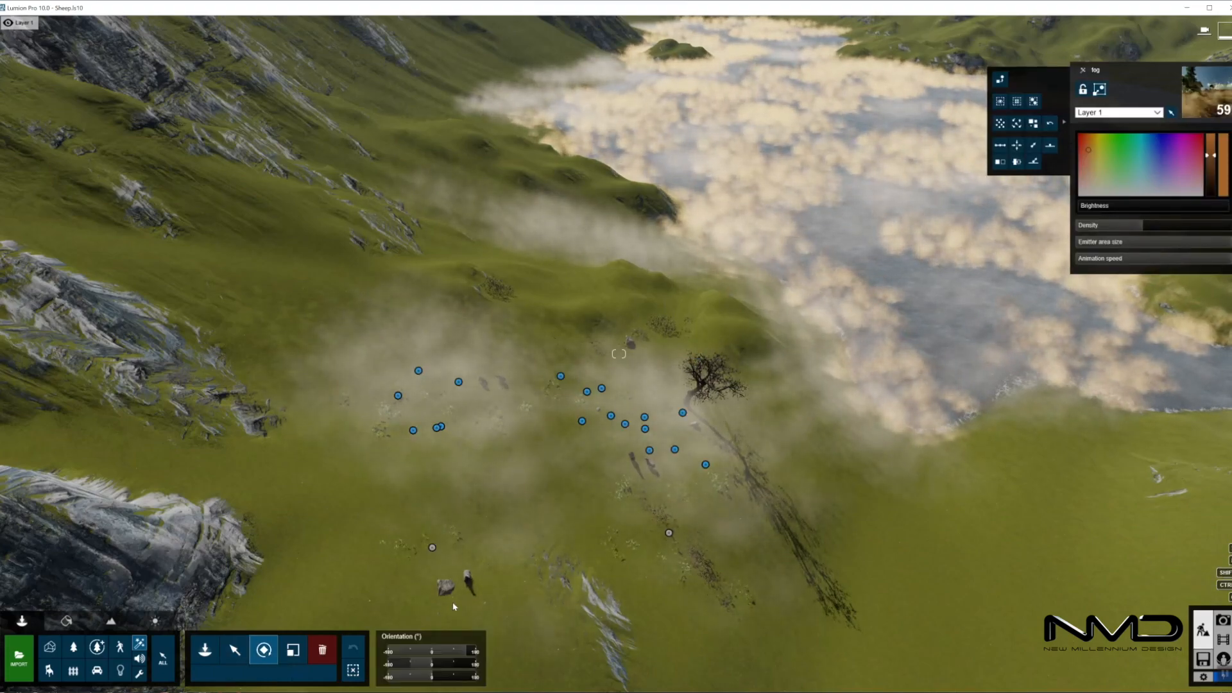
mouse_move(430, 670)
left_mouse_down()
mouse_move(441, 666)
mouse_move(429, 669)
left_mouse_up()
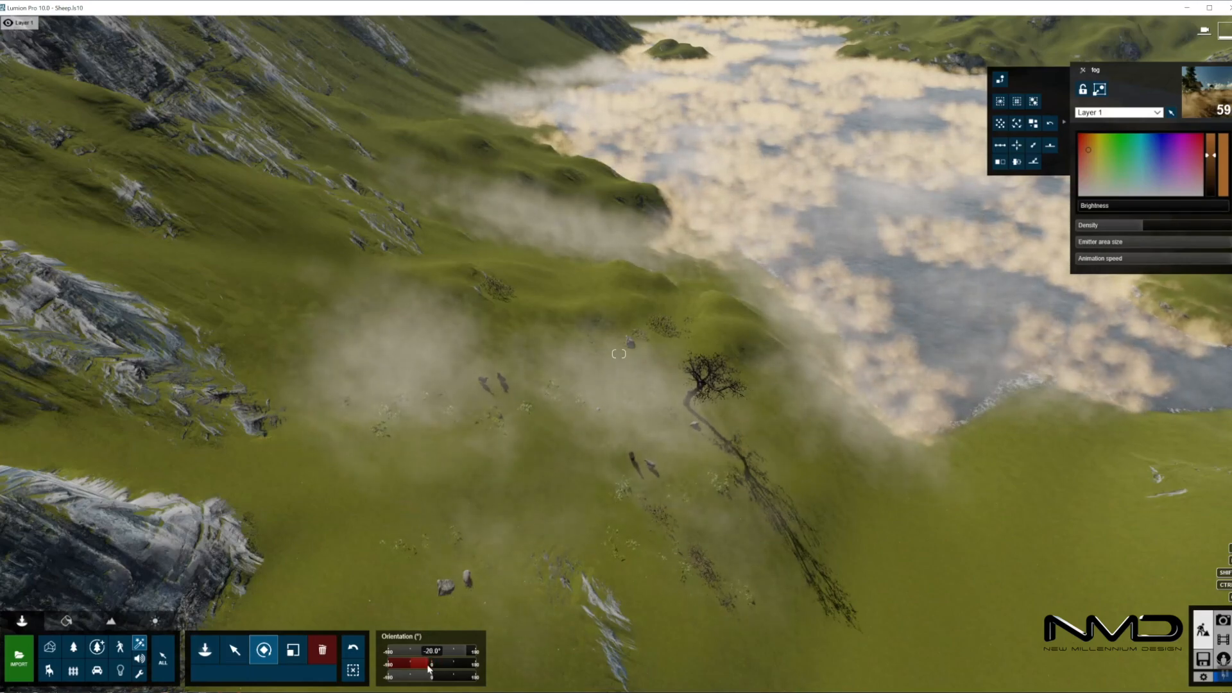
Select all the thin mist clouds of the hillside type and recolour them to a neutral bluish grey
right_click_drag(787, 404, 730, 448)
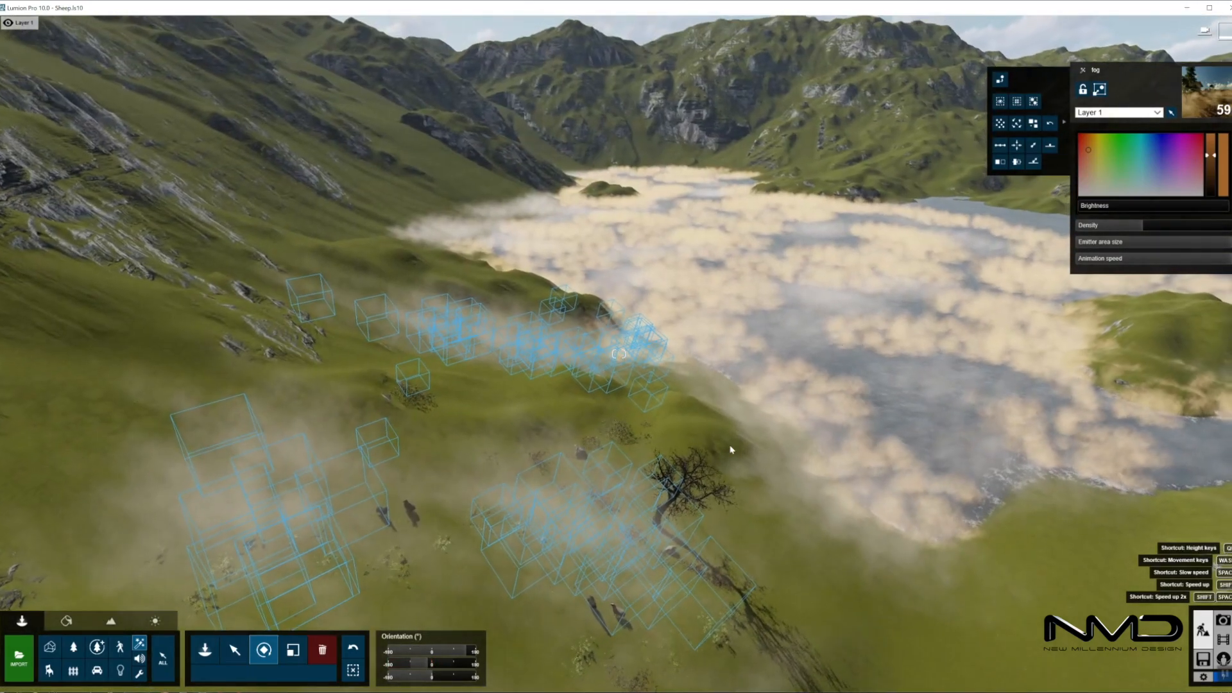
left_click(235, 650)
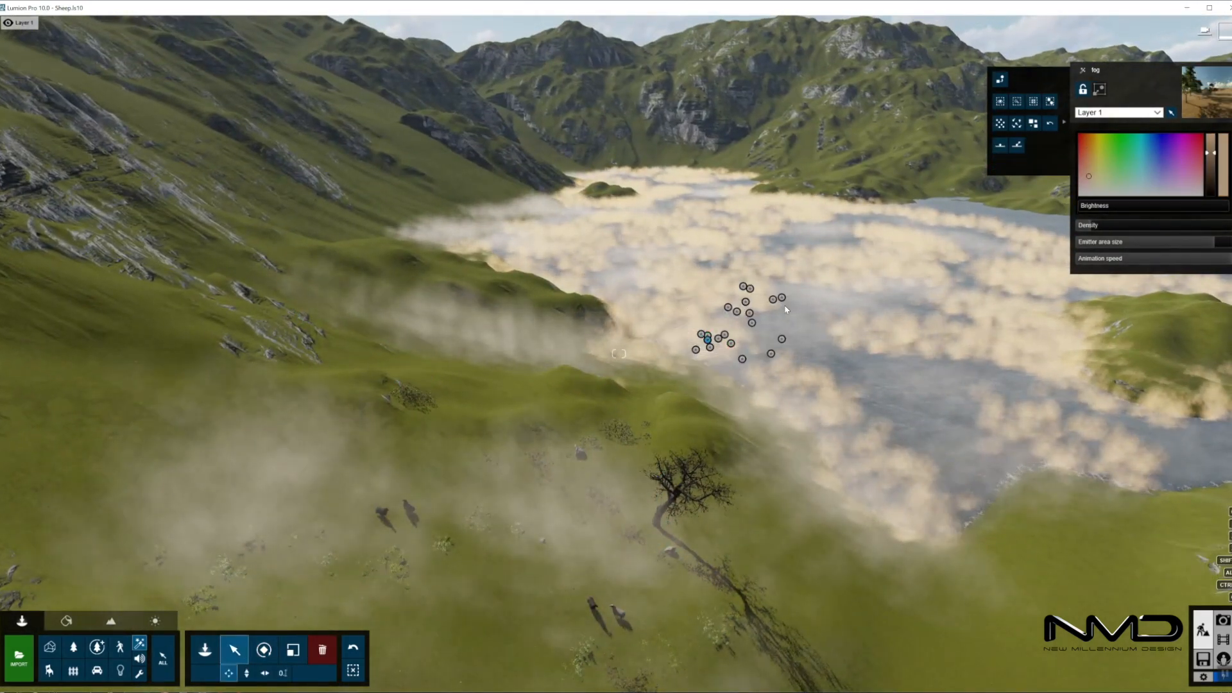
left_click(1100, 89)
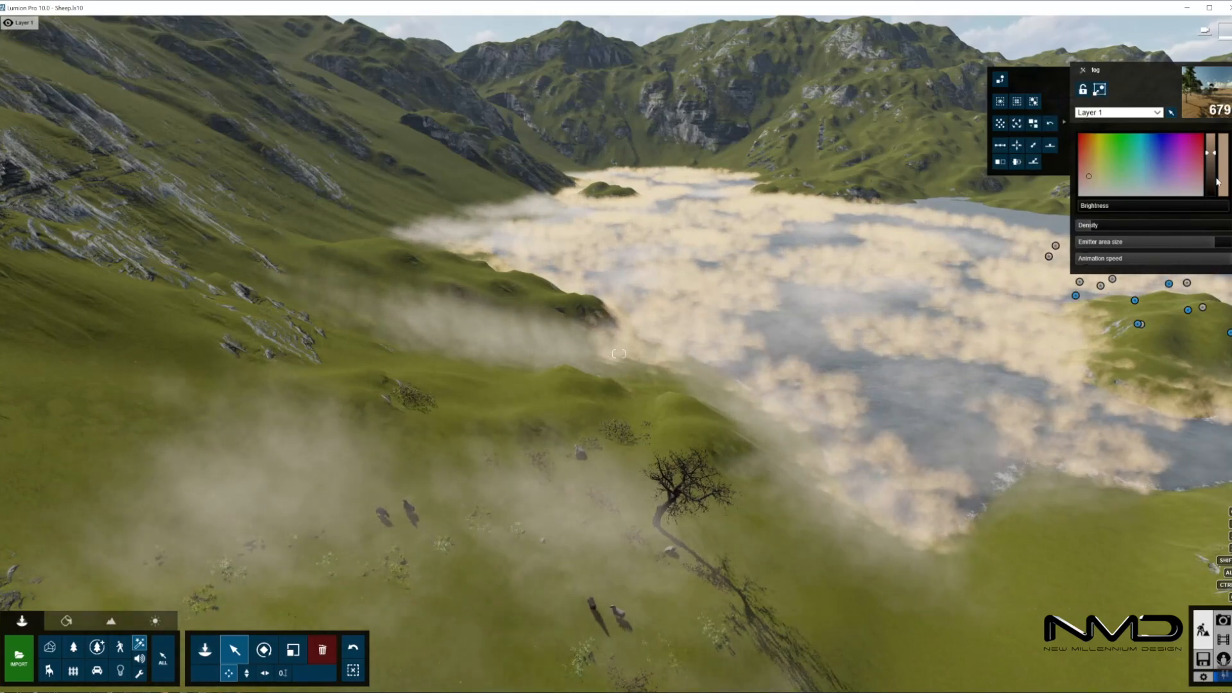
left_click(1146, 191)
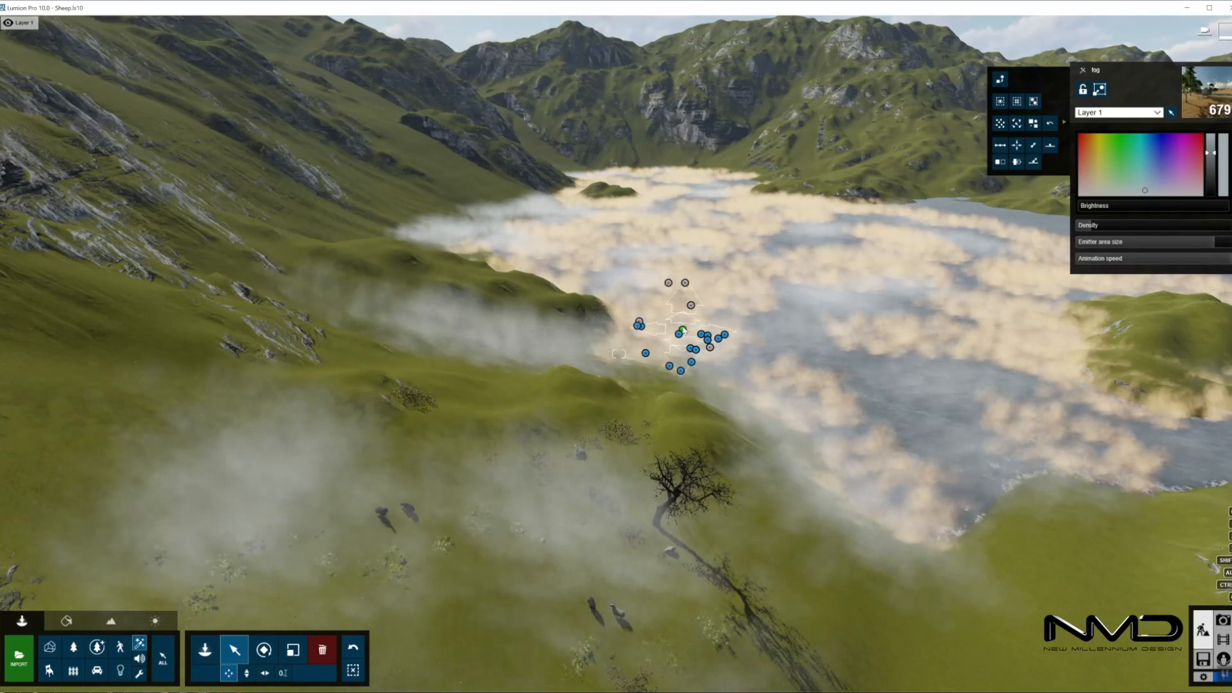
Select all the dense tan clouds over the lake, recolour them to a neutral grey and lower their density
left_click(684, 331)
left_click(1034, 102)
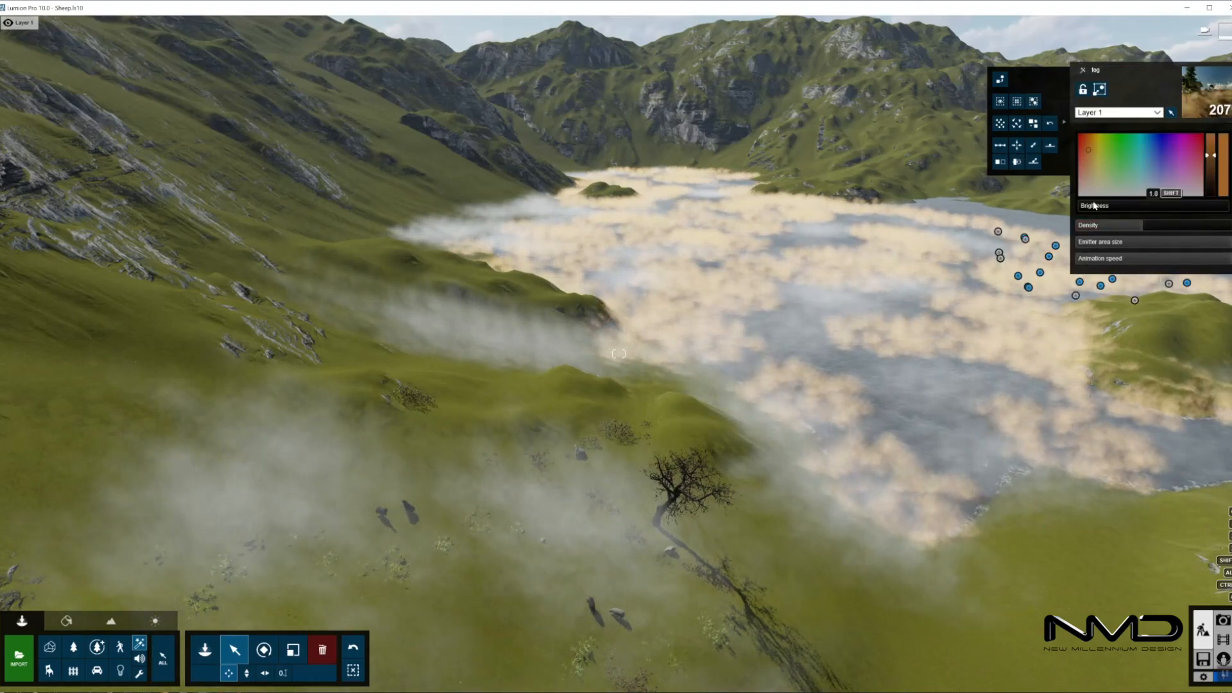
left_click(1141, 192)
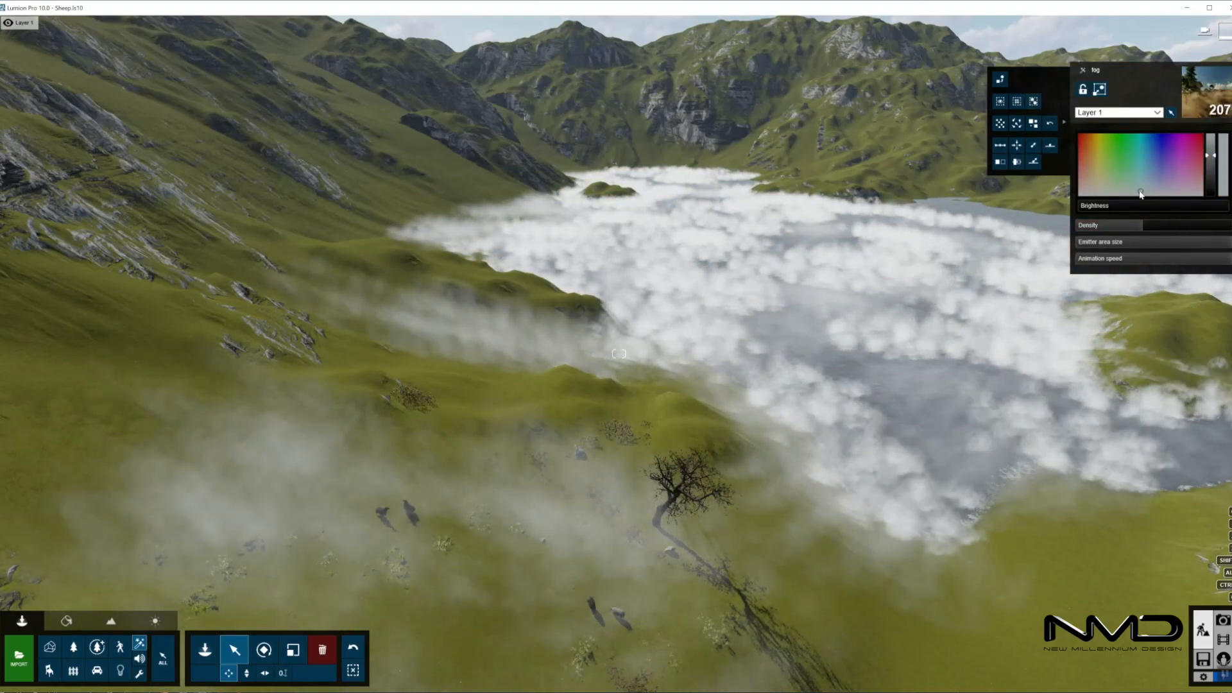
left_click_drag(1142, 226, 1090, 261)
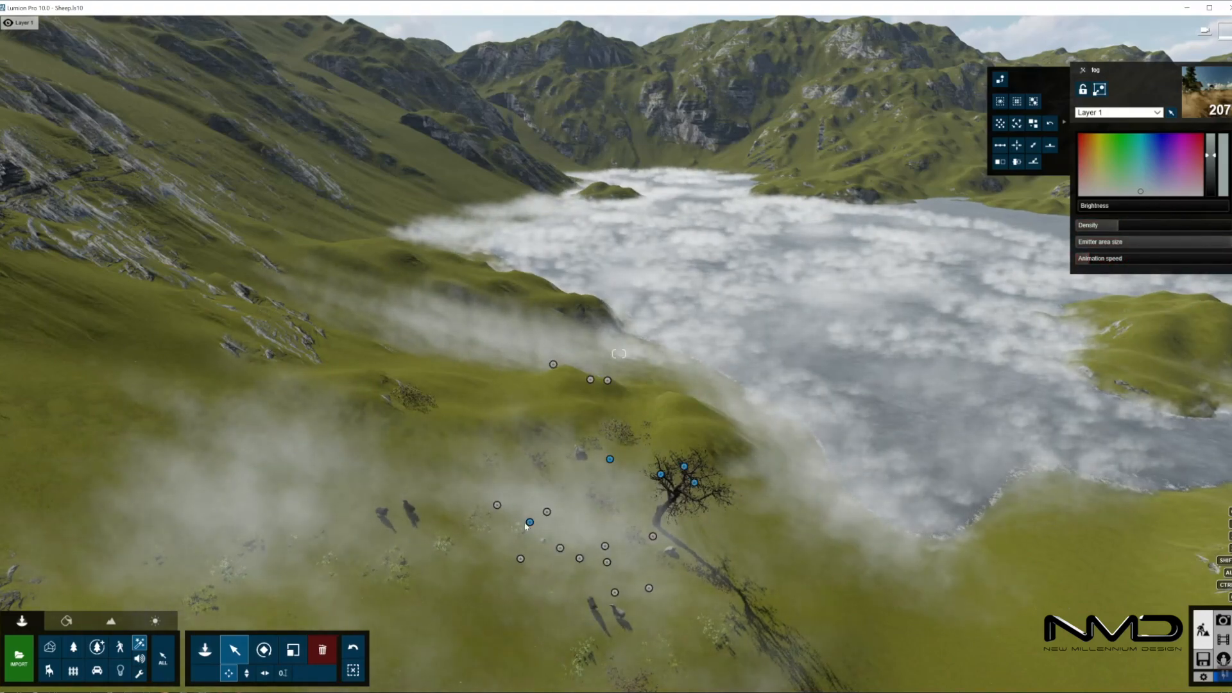
Reselect all the thin mist clouds, slow down their animation speed and brighten their colour
left_click(973, 308)
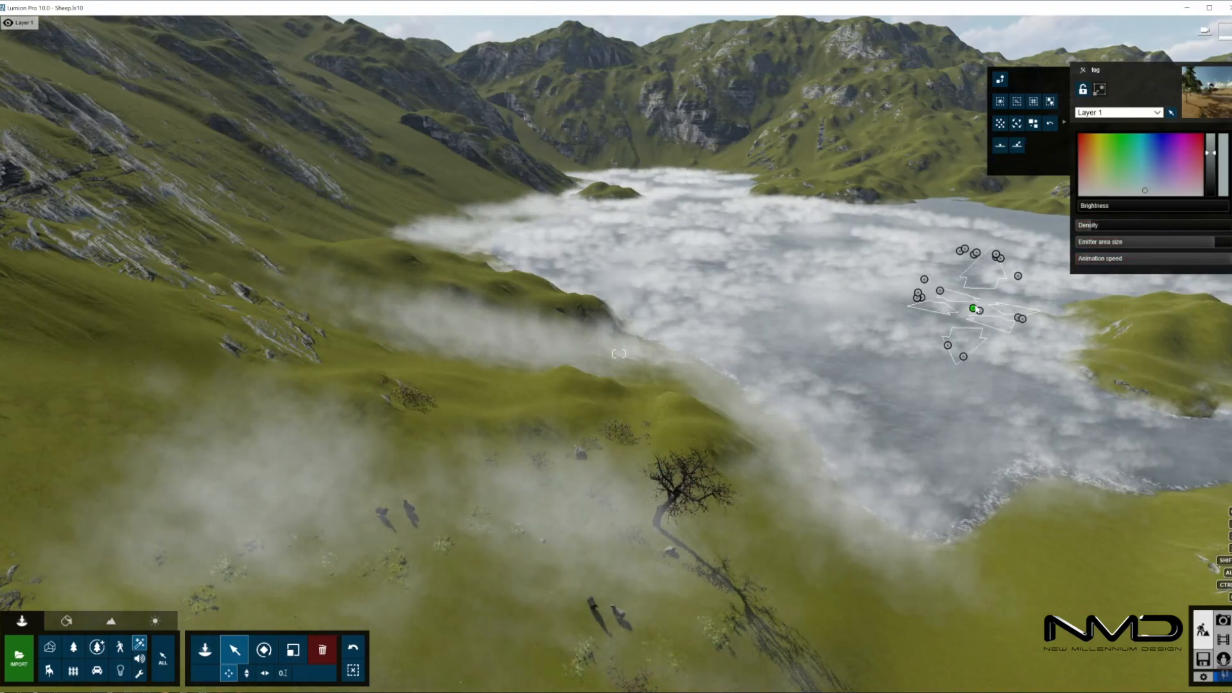
left_click(1035, 104)
left_click_drag(1224, 243, 1085, 244)
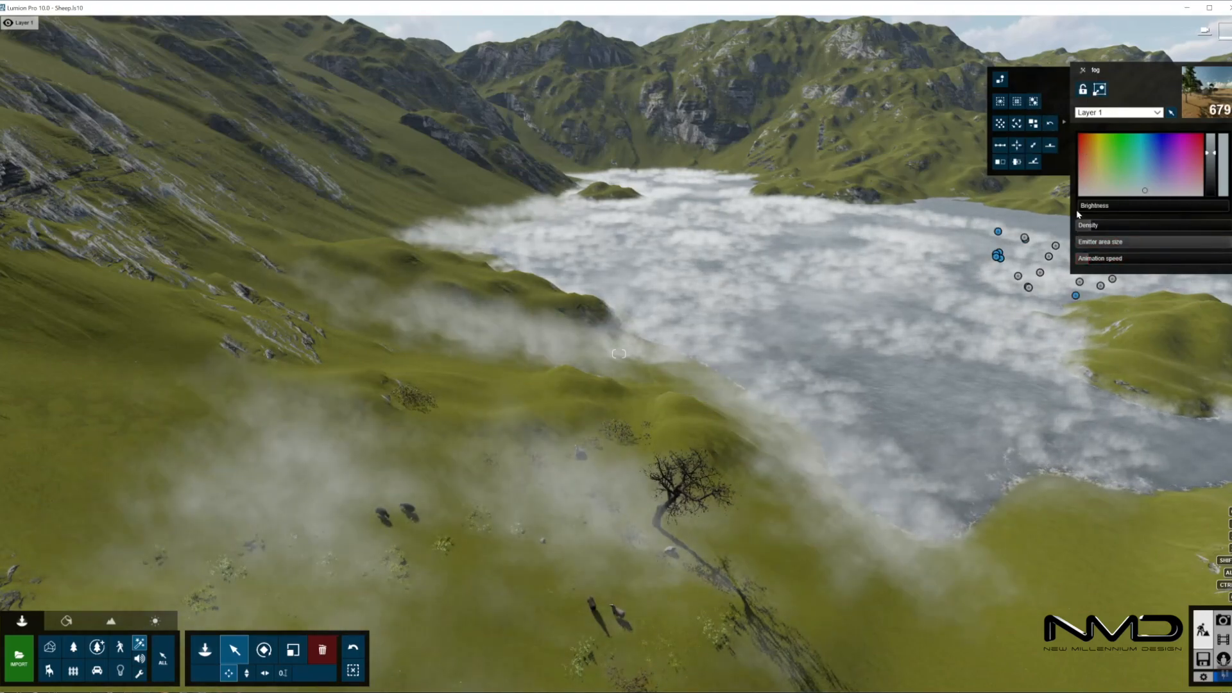
left_click_drag(1091, 211, 1100, 207)
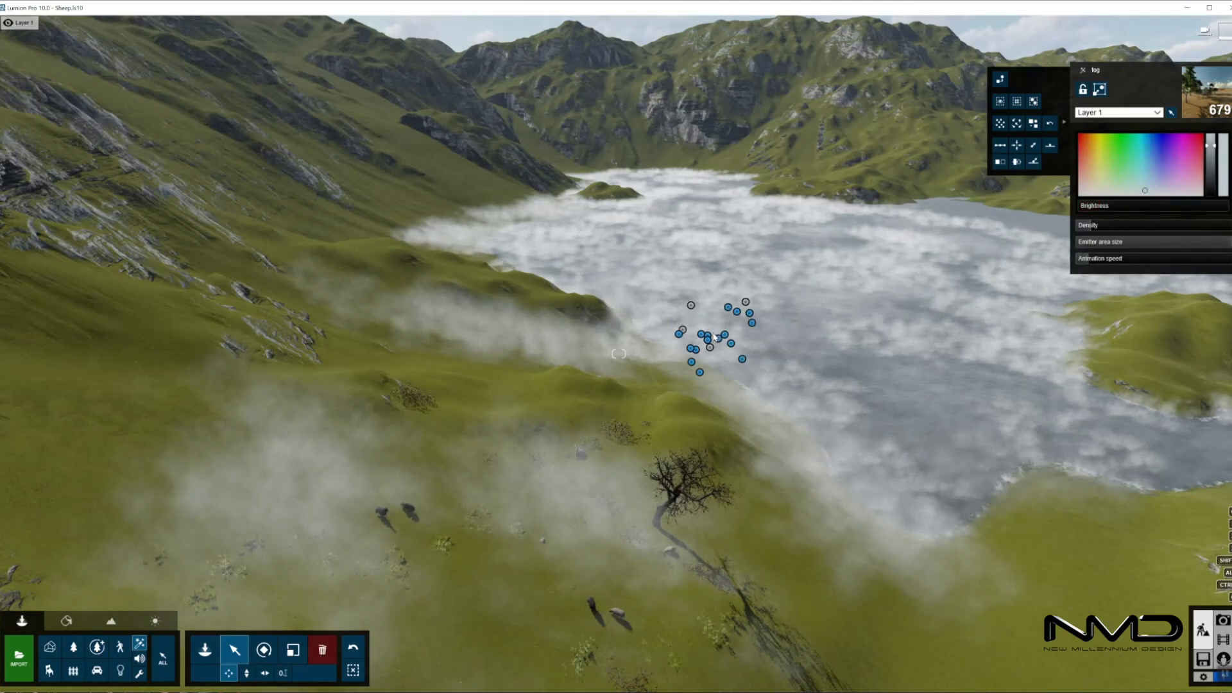
Reselect all the dense lake clouds, reduce their density a little more and slow down their animation
left_click_drag(713, 347, 1003, 265)
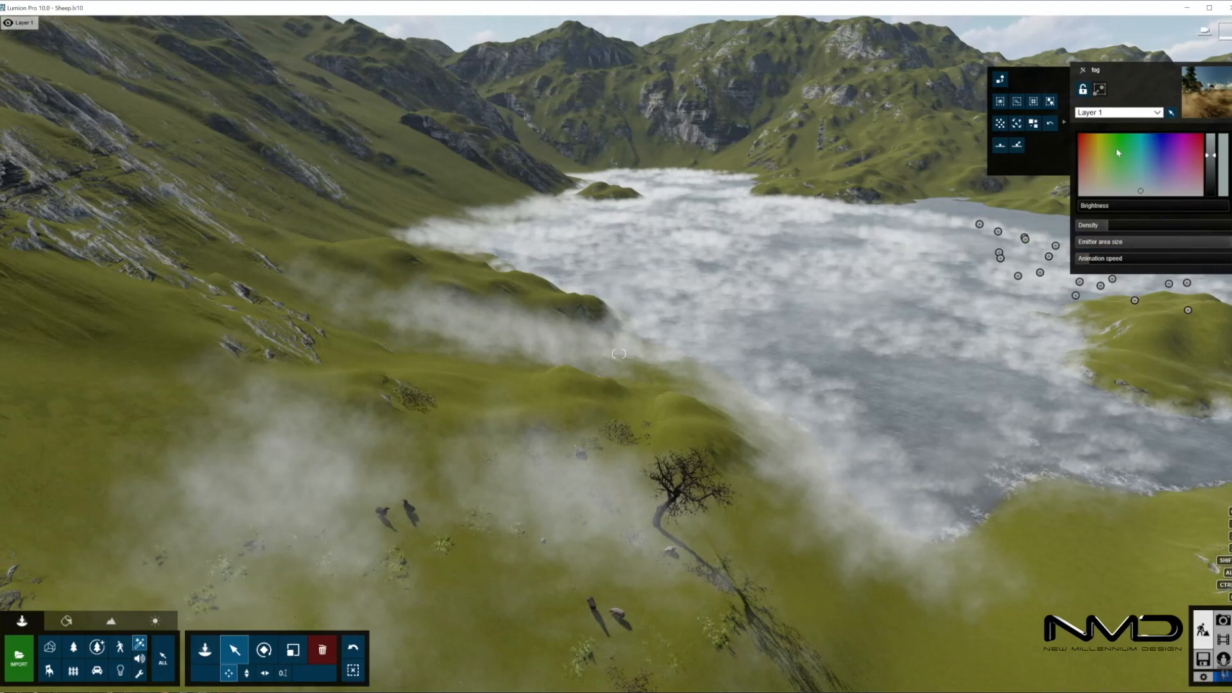
left_click(1048, 102)
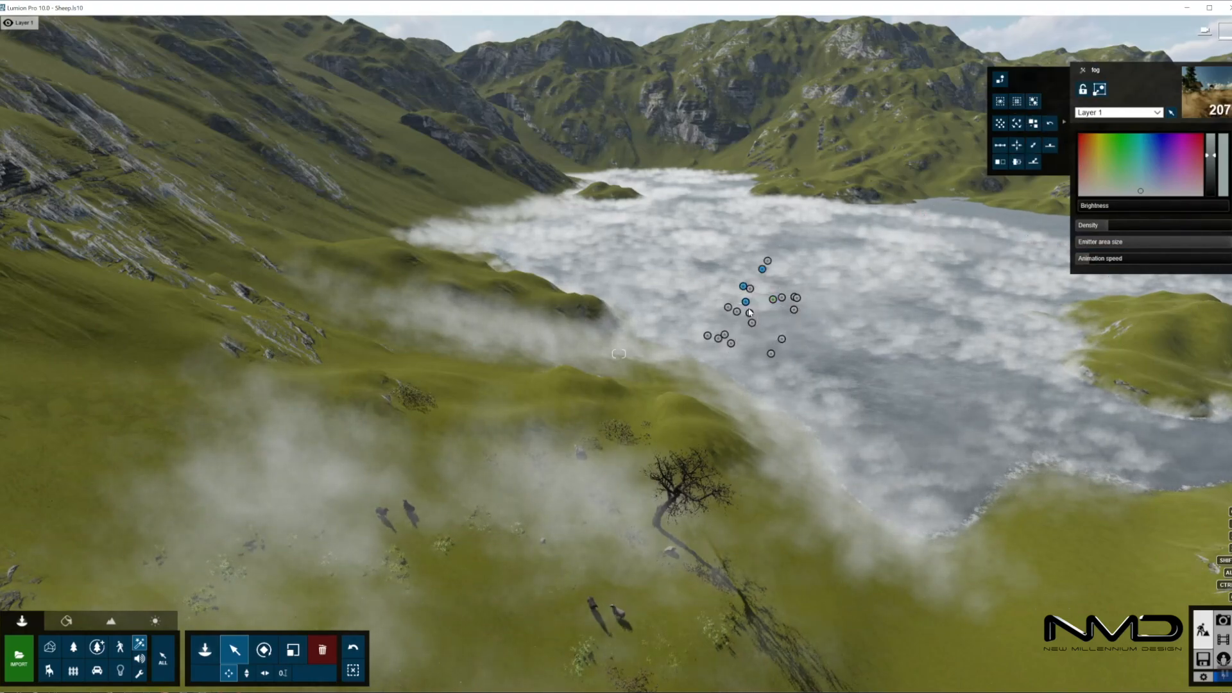
left_click_drag(1105, 231, 1101, 228)
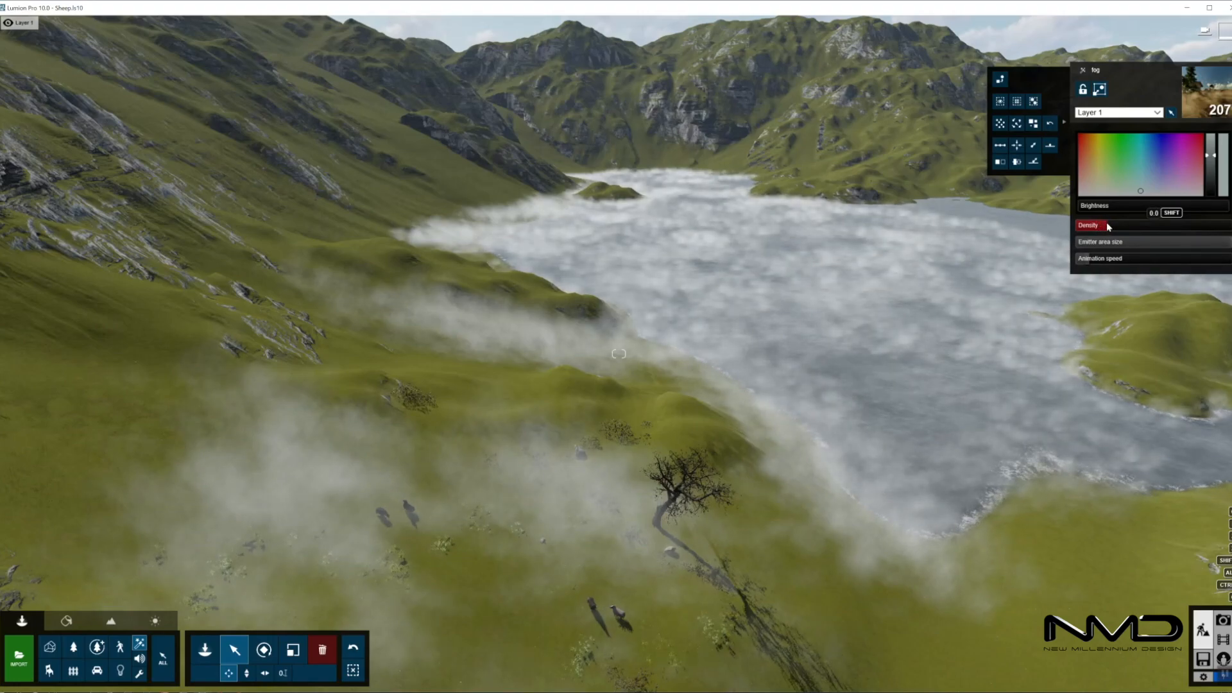
left_click_drag(1091, 258, 1091, 258)
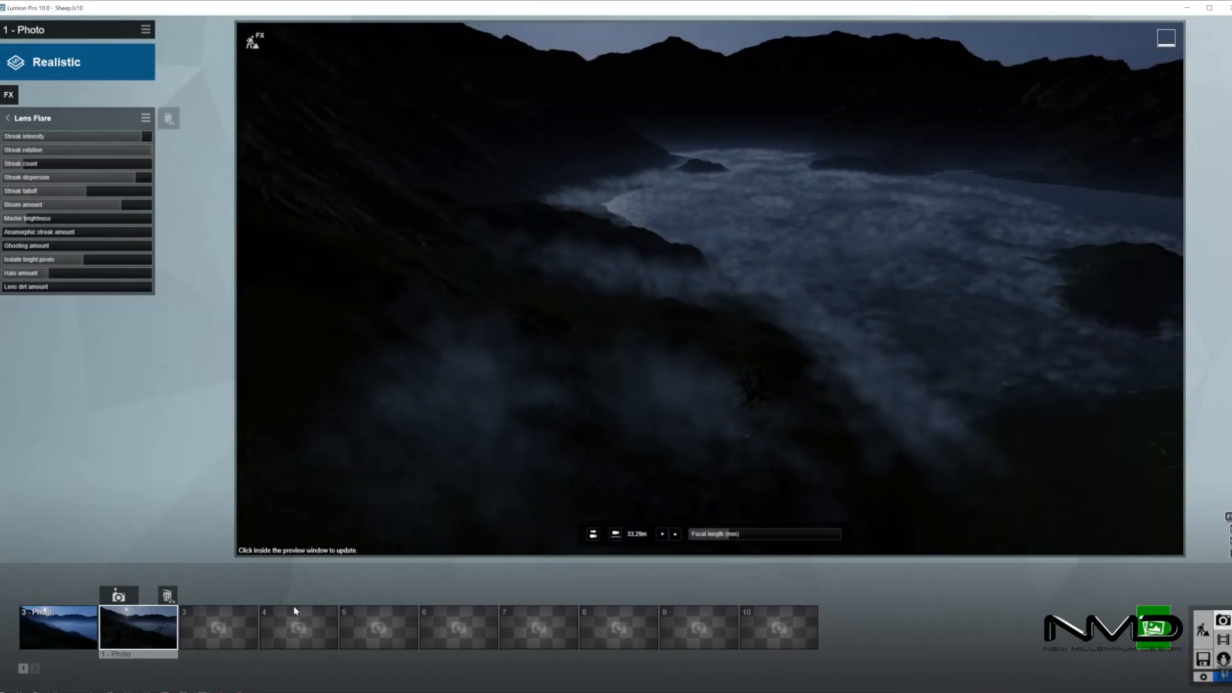
Check the mist in photo 1, then move two clouds from the hillside behind the sheep towards the lake shore
left_click(138, 628)
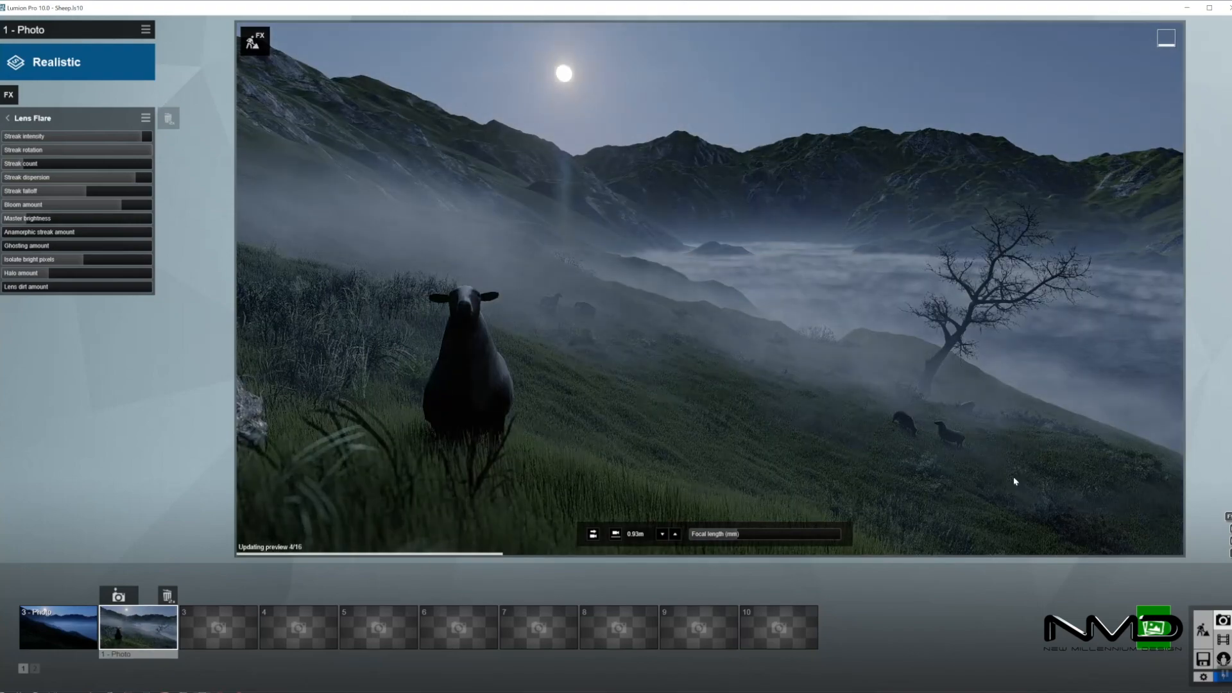
left_click(1203, 630)
right_click_drag(837, 499, 800, 429)
key("s")
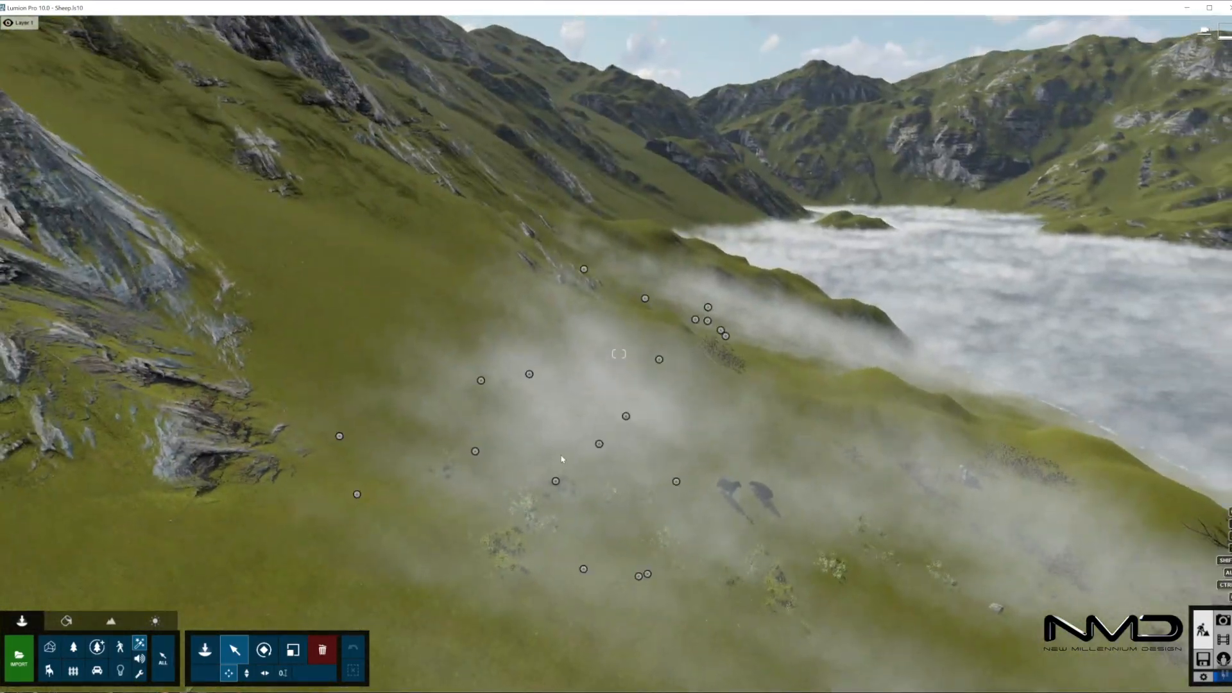
left_click(625, 417)
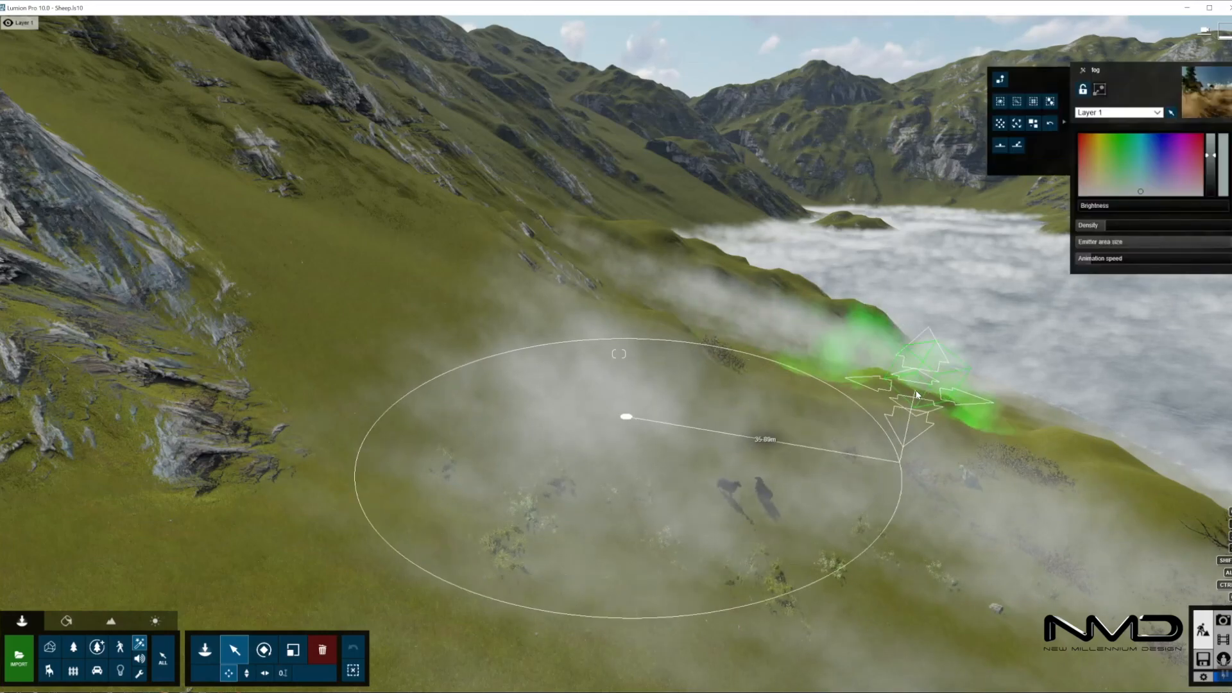
left_click_drag(530, 375, 735, 315)
Lower the group of mist clouds on the hillside closer to the ground and check it in the photo
mouse_move(468, 281)
left_mouse_down("ctrl")
mouse_move(812, 523)
mouse_move(847, 639)
left_mouse_up("ctrl")
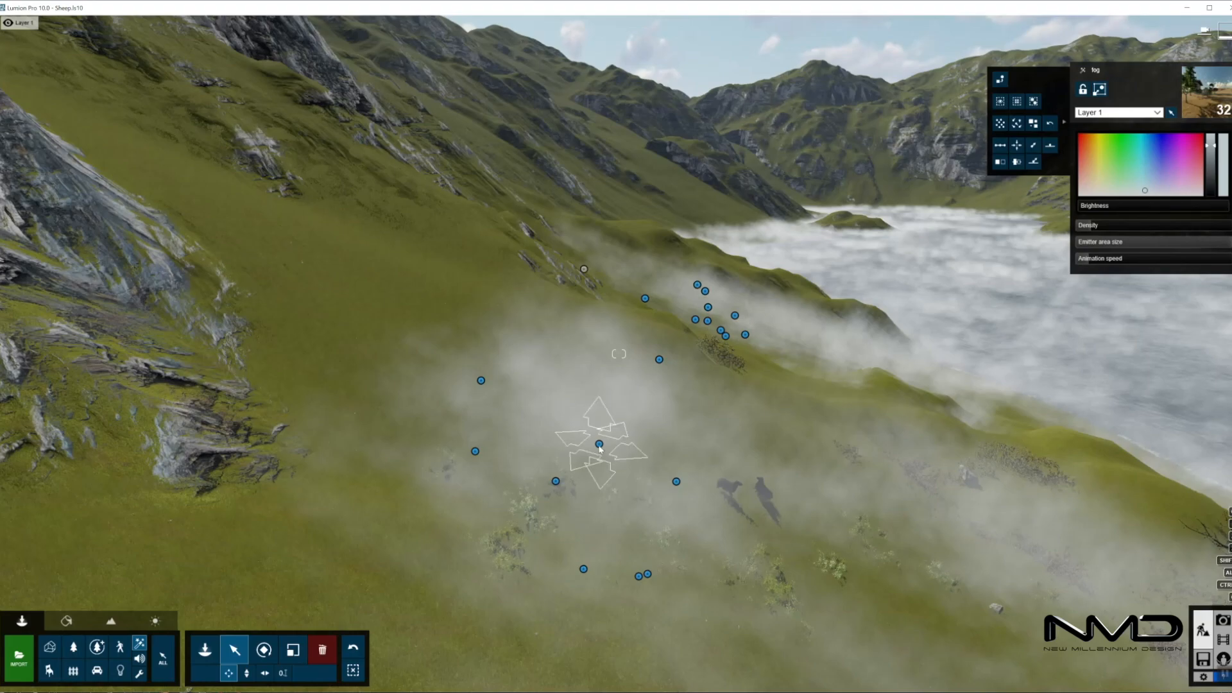
left_click_drag(615, 485, 614, 516)
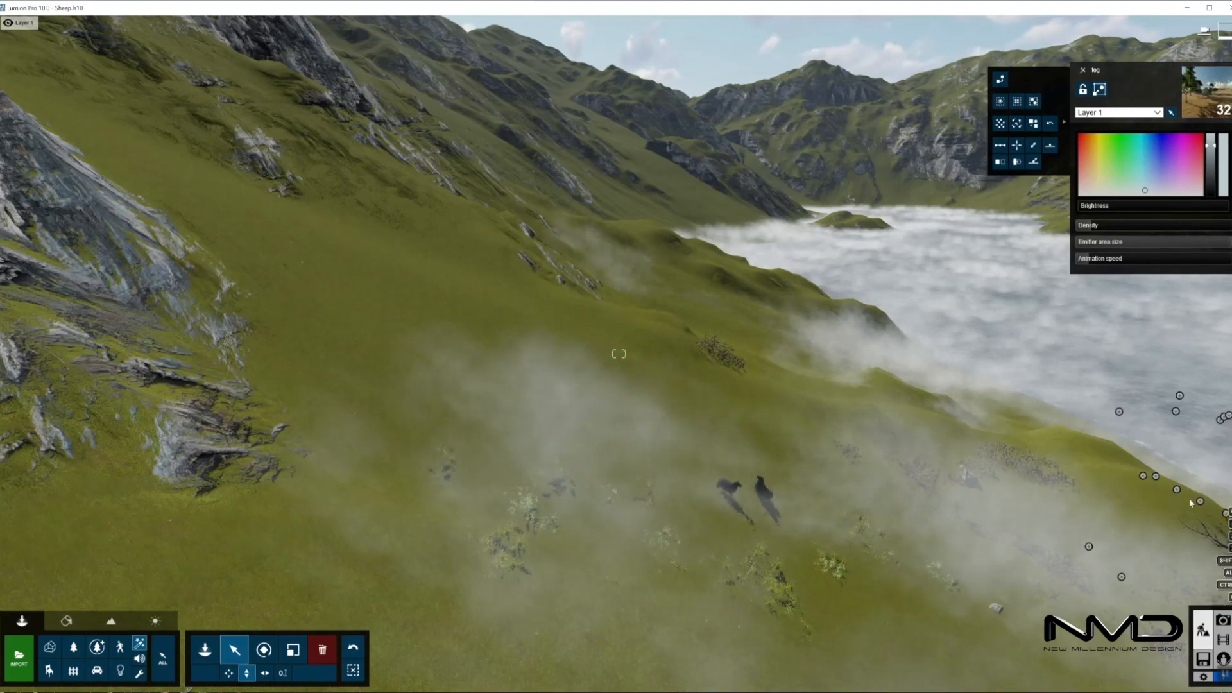
left_click(1223, 620)
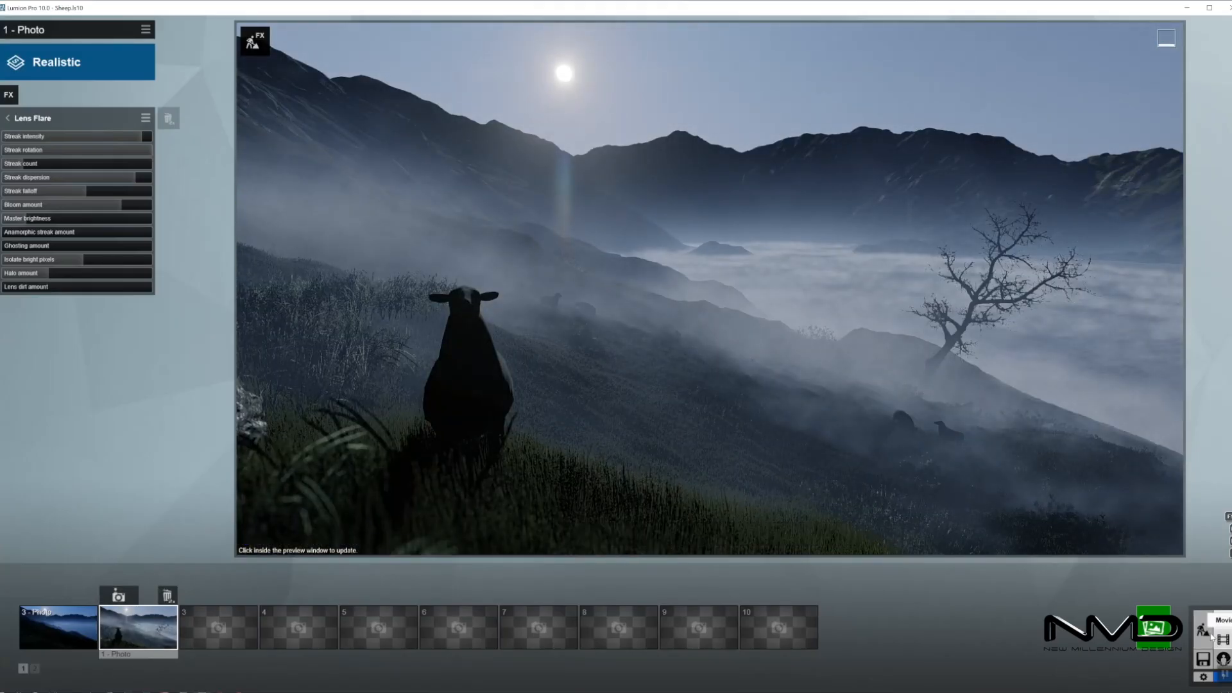
Lower the hillside mist further in two passes, first the central clouds and then the whole surrounding group
left_click(1205, 630)
right_click_drag(671, 359, 680, 402)
key("s")
left_click_drag(431, 214, 676, 466, "ctrl")
mouse_move(566, 339)
left_mouse_down()
mouse_move(551, 498)
mouse_move(569, 358)
left_mouse_up()
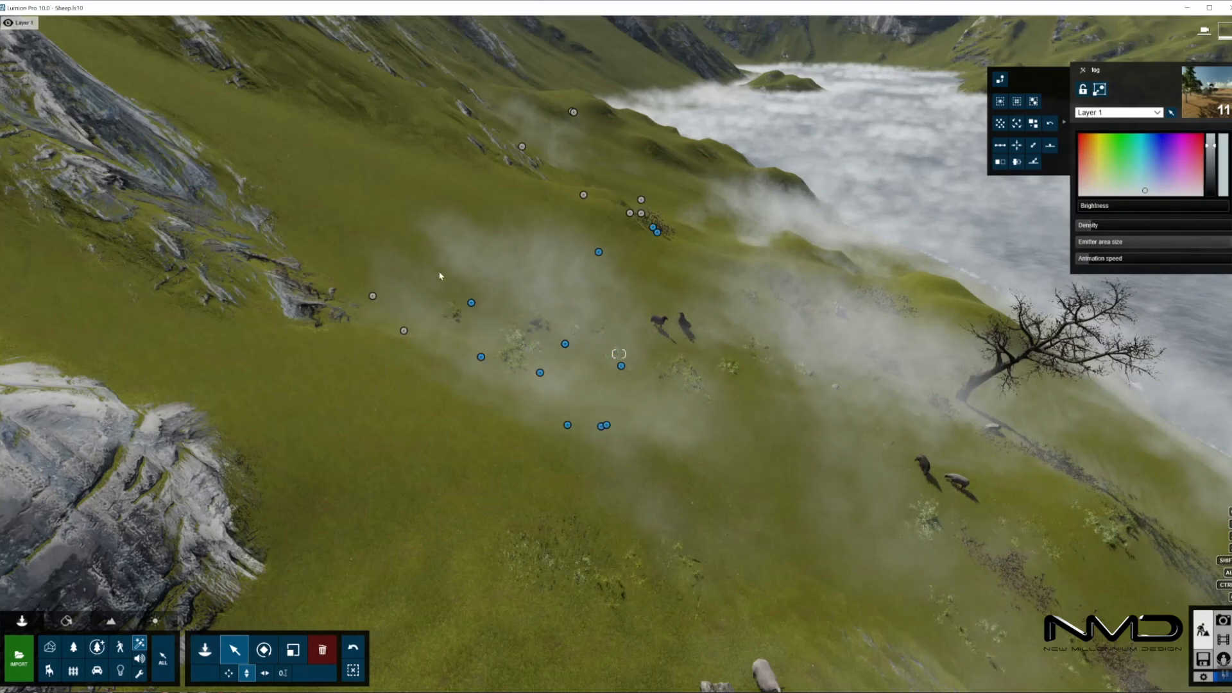
left_click_drag(336, 191, 738, 501, "ctrl")
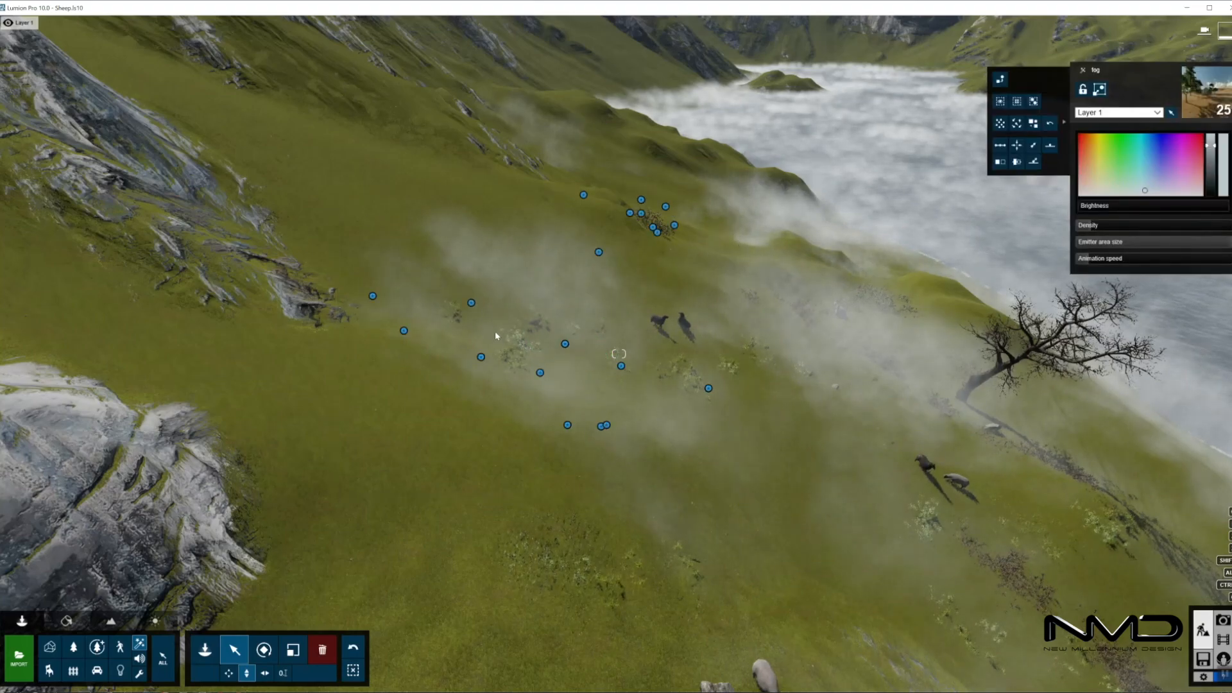
left_click_drag(473, 330, 473, 359)
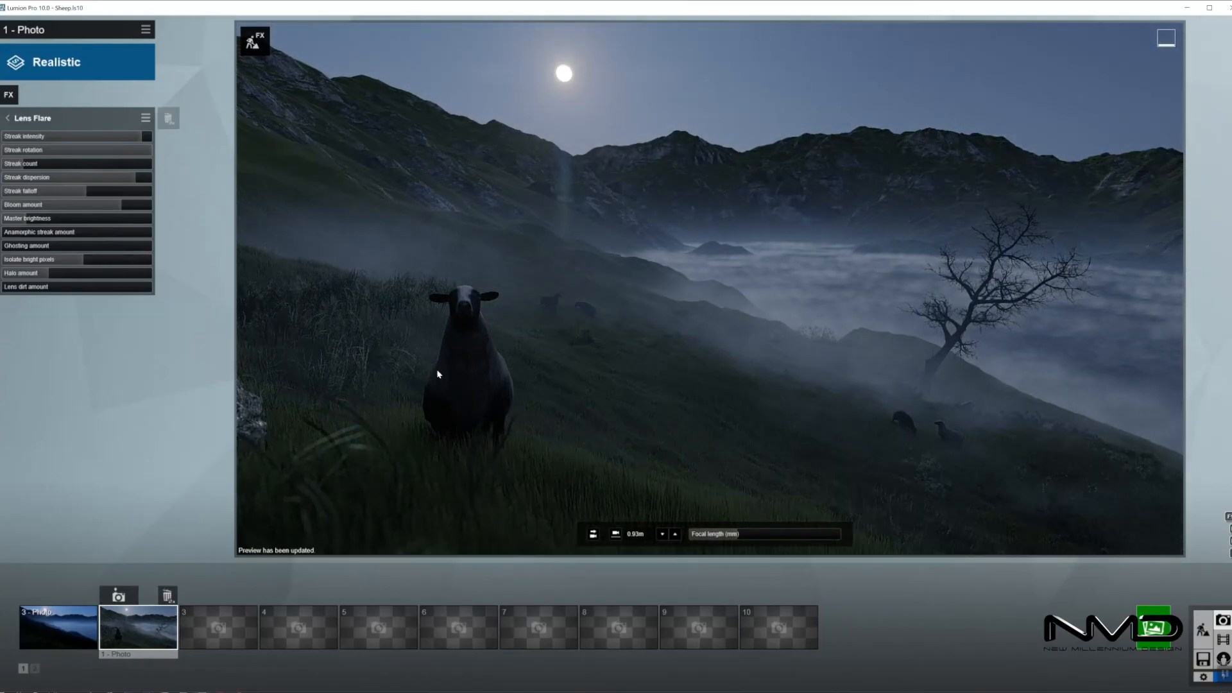
Reduce the density slightly in the photo's Fog effect
left_click(21, 122)
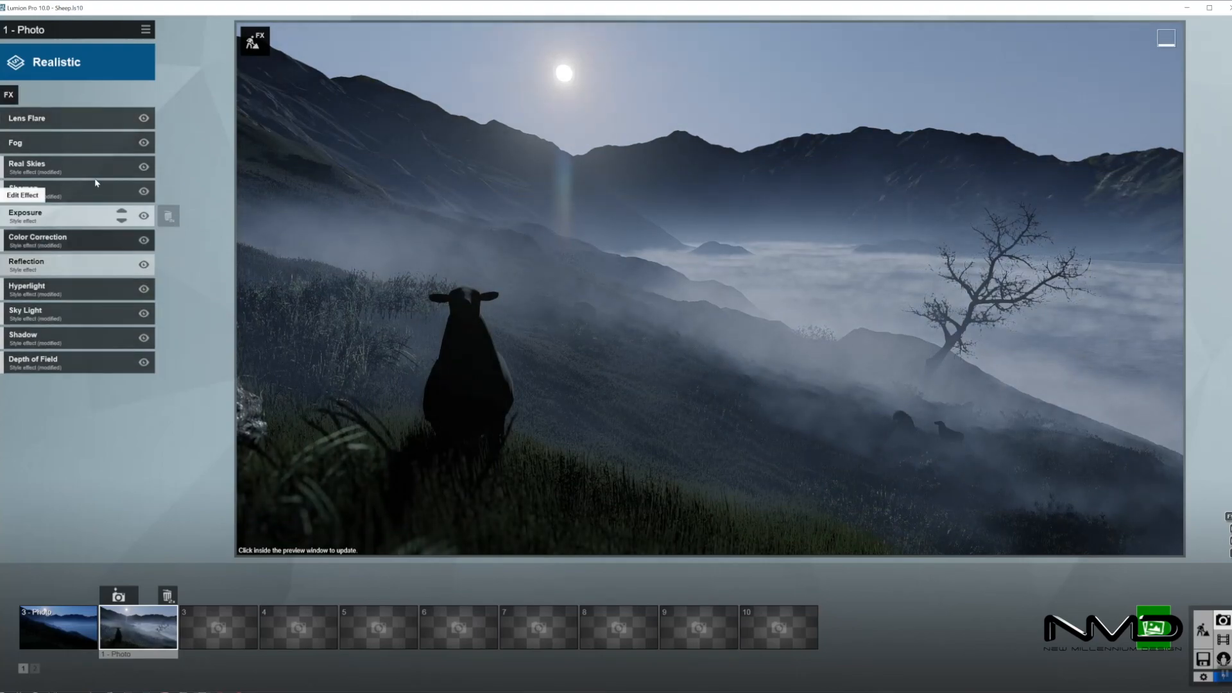
left_click(61, 143)
left_click_drag(75, 150, 71, 149)
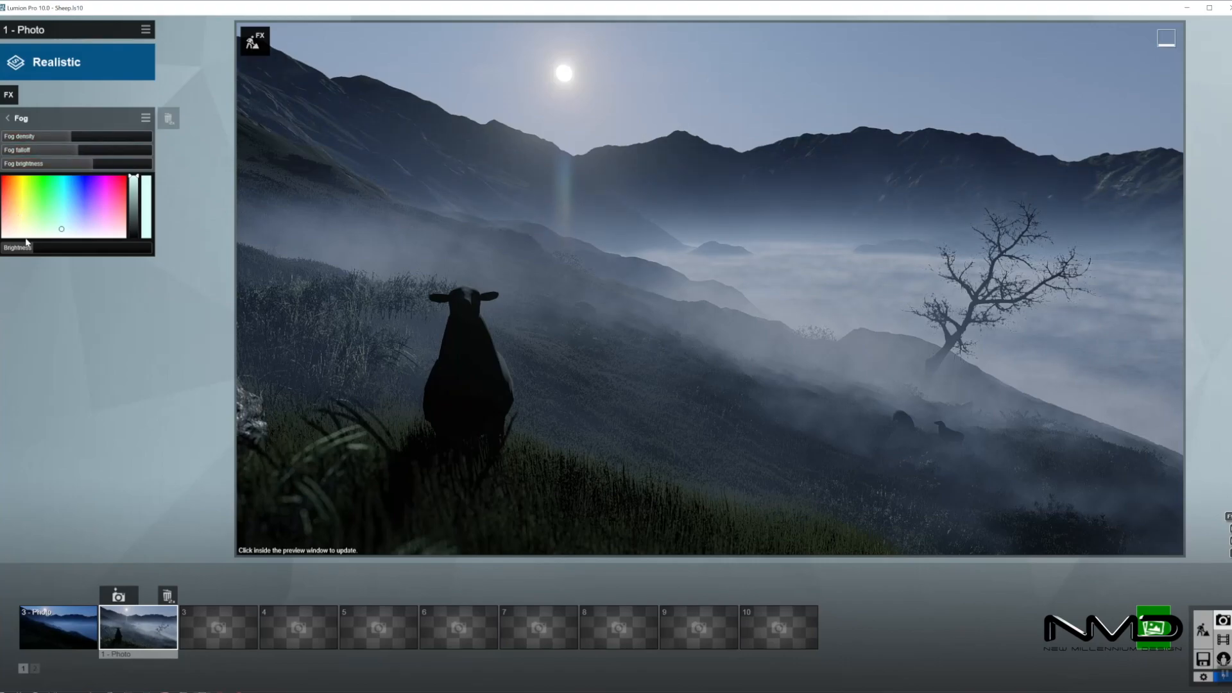
left_click(8, 119)
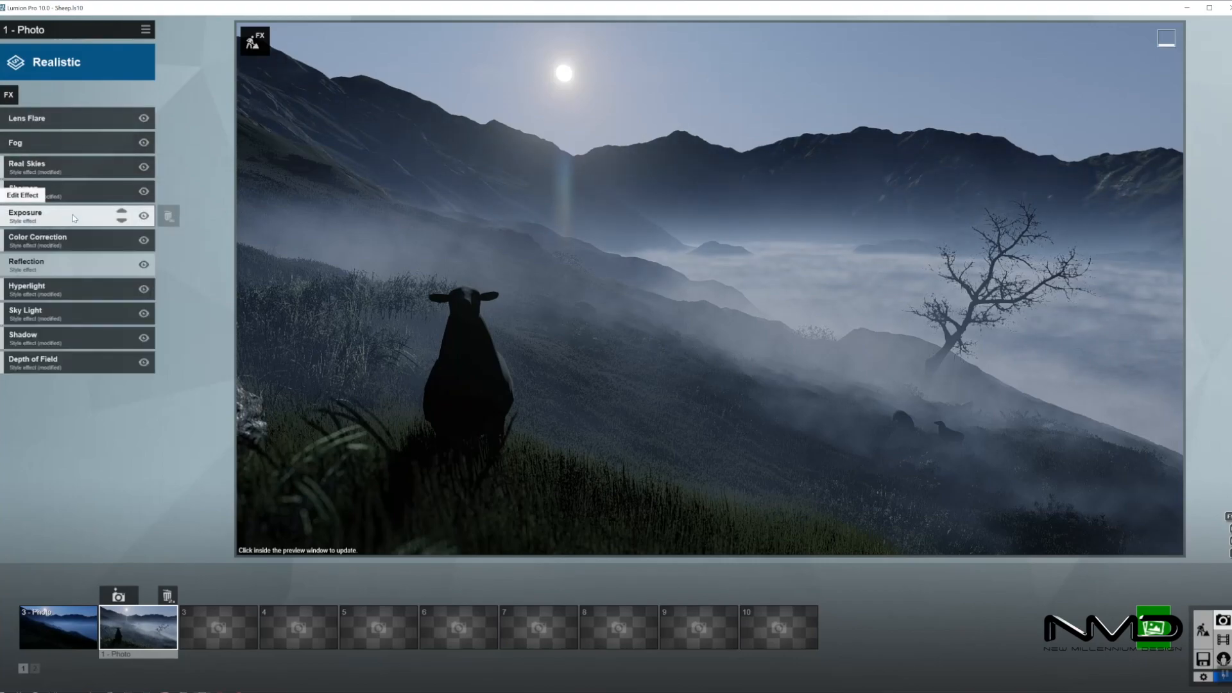
Darken the photo slightly by lowering the Exposure effect
left_click(38, 212)
left_click_drag(75, 139, 44, 137)
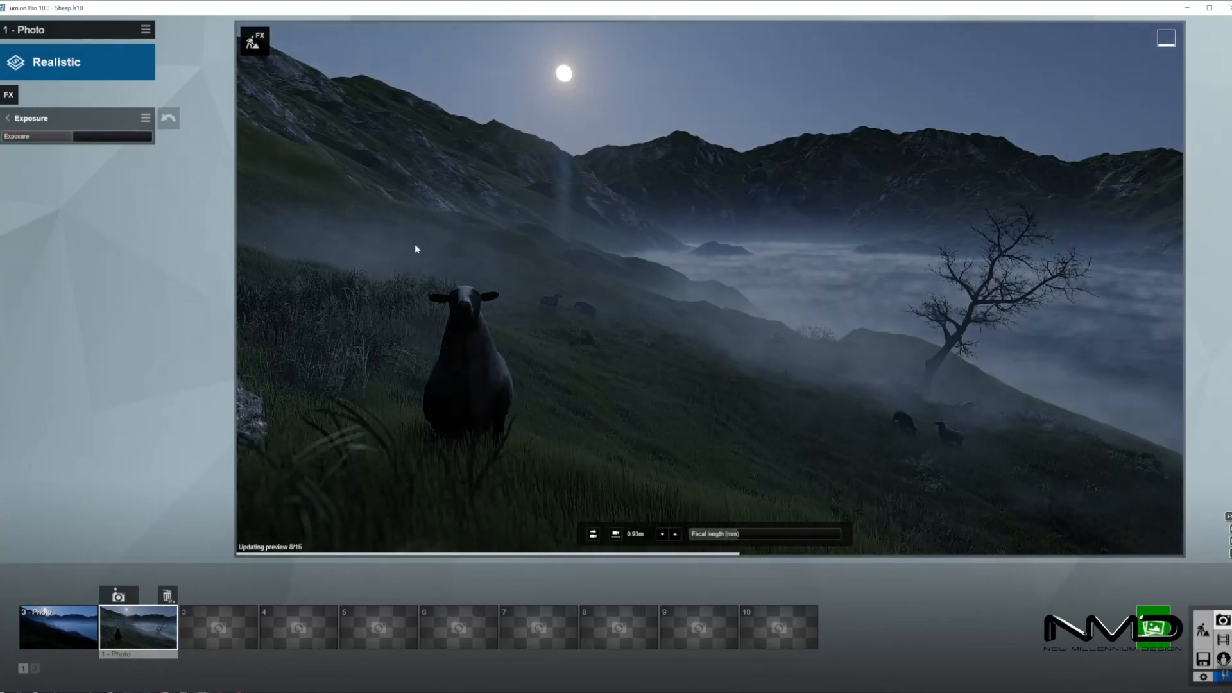
left_click(8, 119)
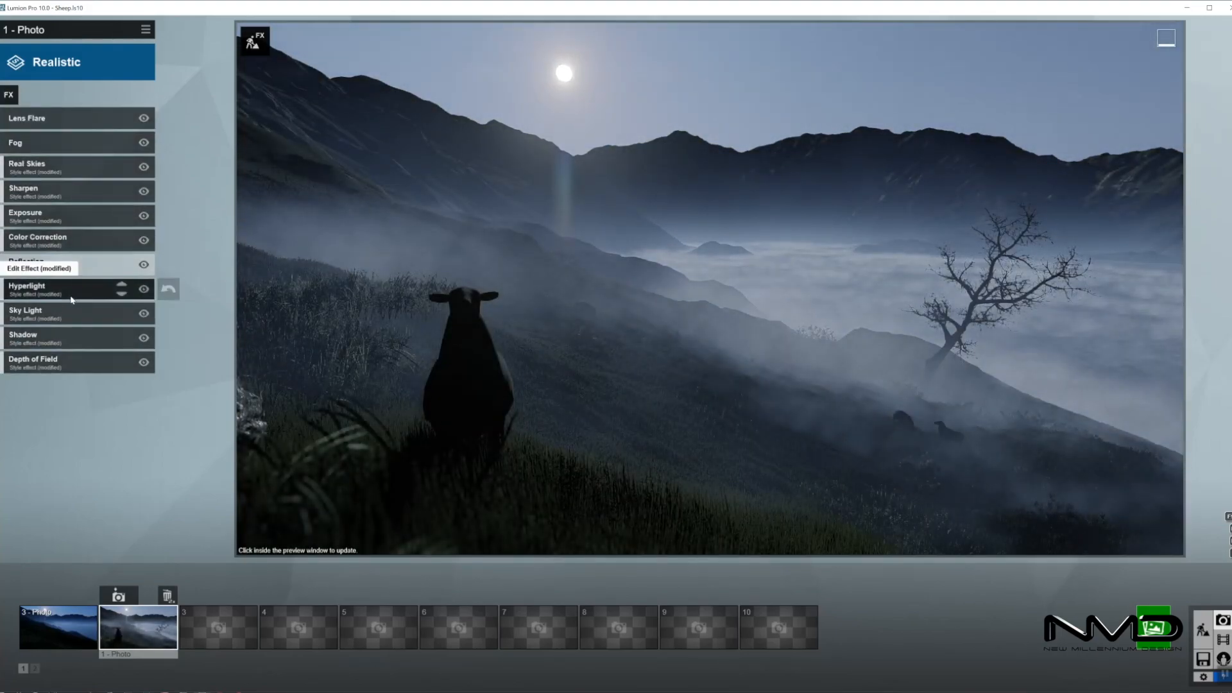
Give the photo a colder, bluer tint by lowering the Temperature in its Color Correction effect and refresh the preview
left_click(57, 239)
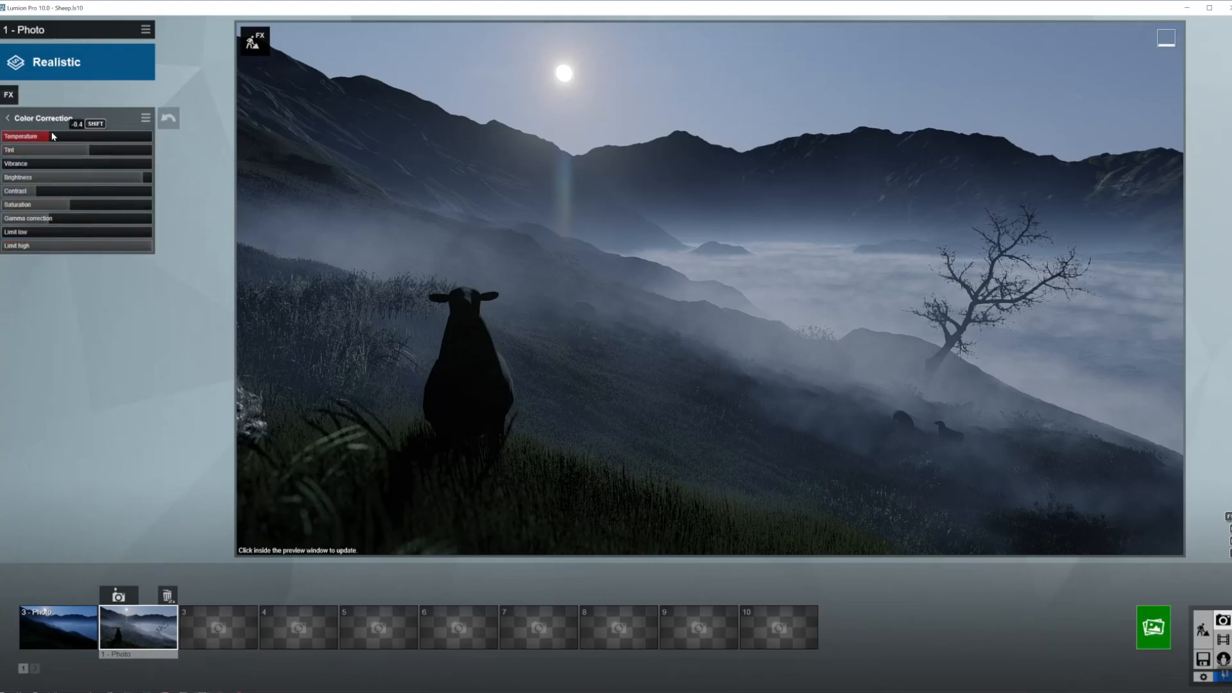
left_click_drag(53, 136, 38, 135)
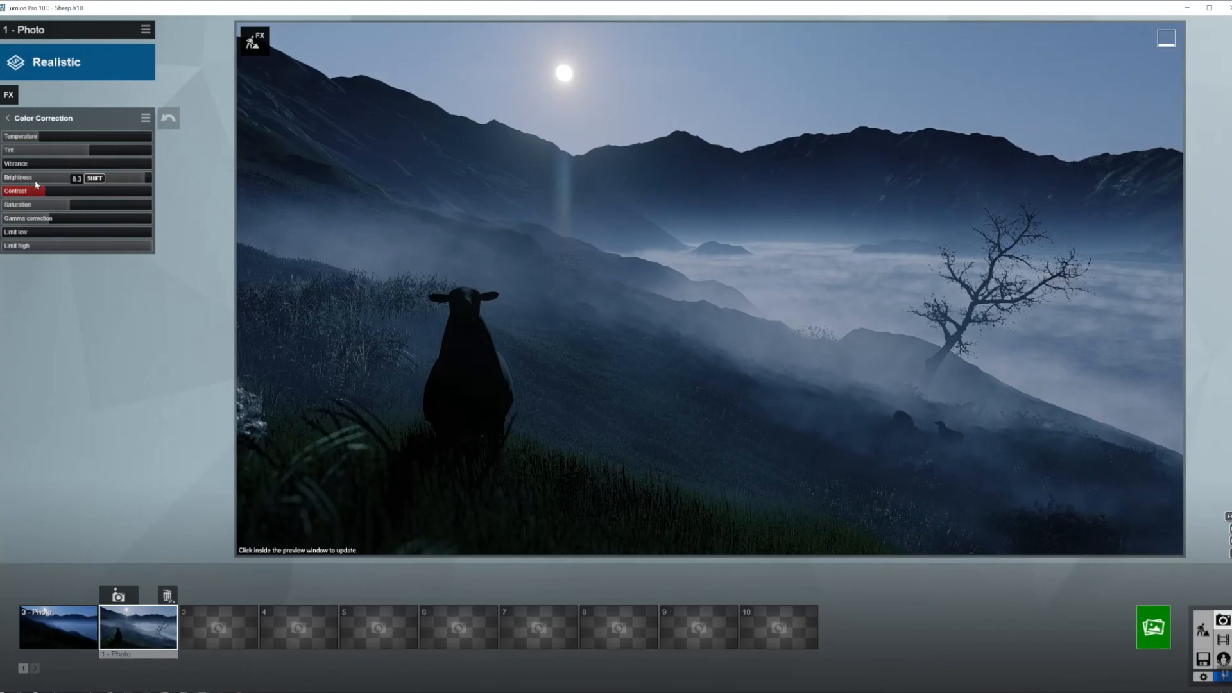
left_click(788, 330)
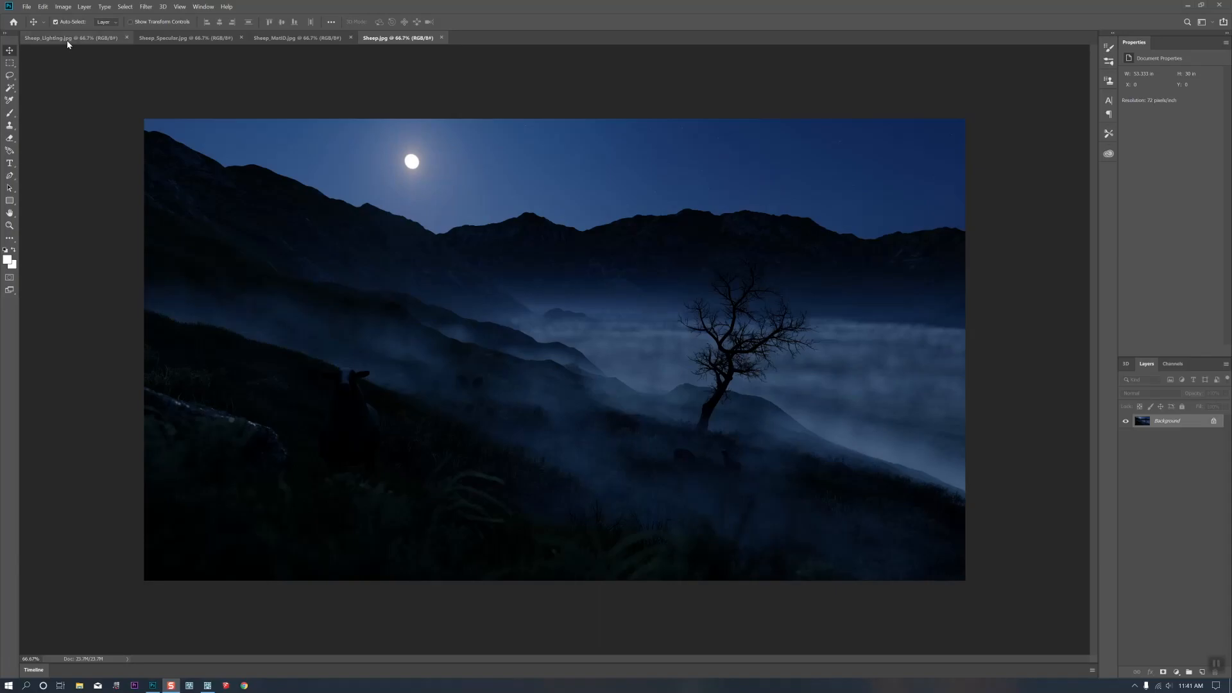
Switch to Photoshop and copy the Sheep_Specular.jpg pass into Sheep.jpg as a layer above the background
left_click(68, 39)
left_click(169, 38)
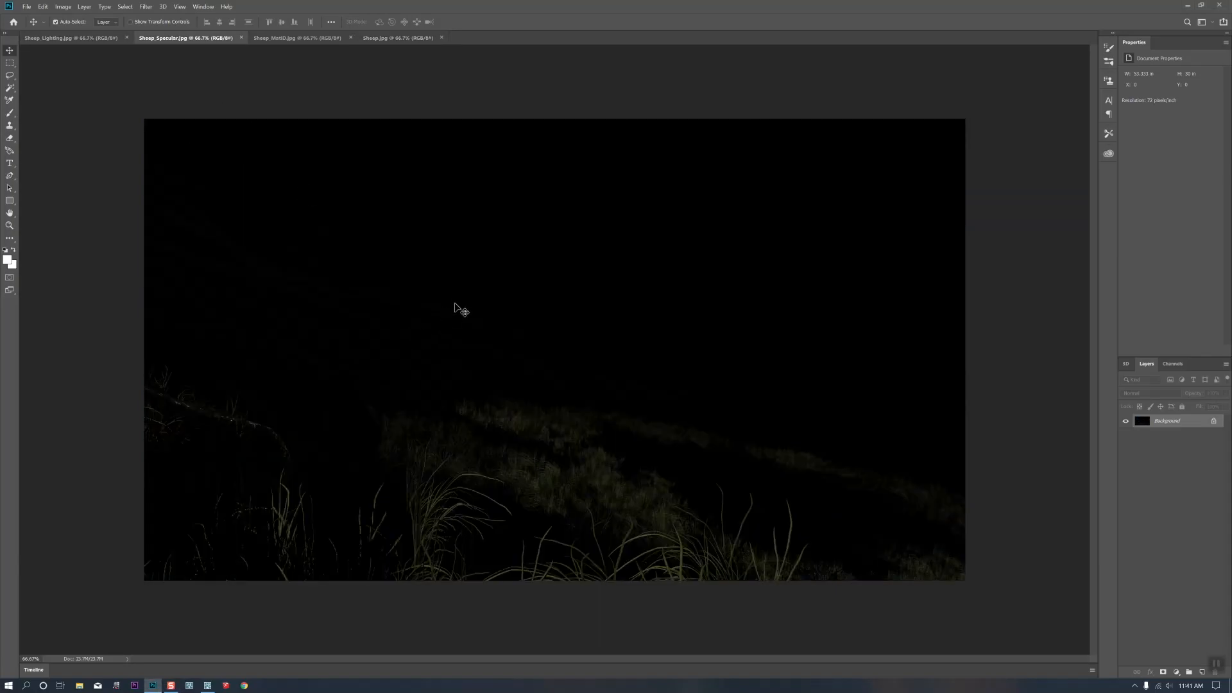
left_click_drag(407, 42, 635, 367)
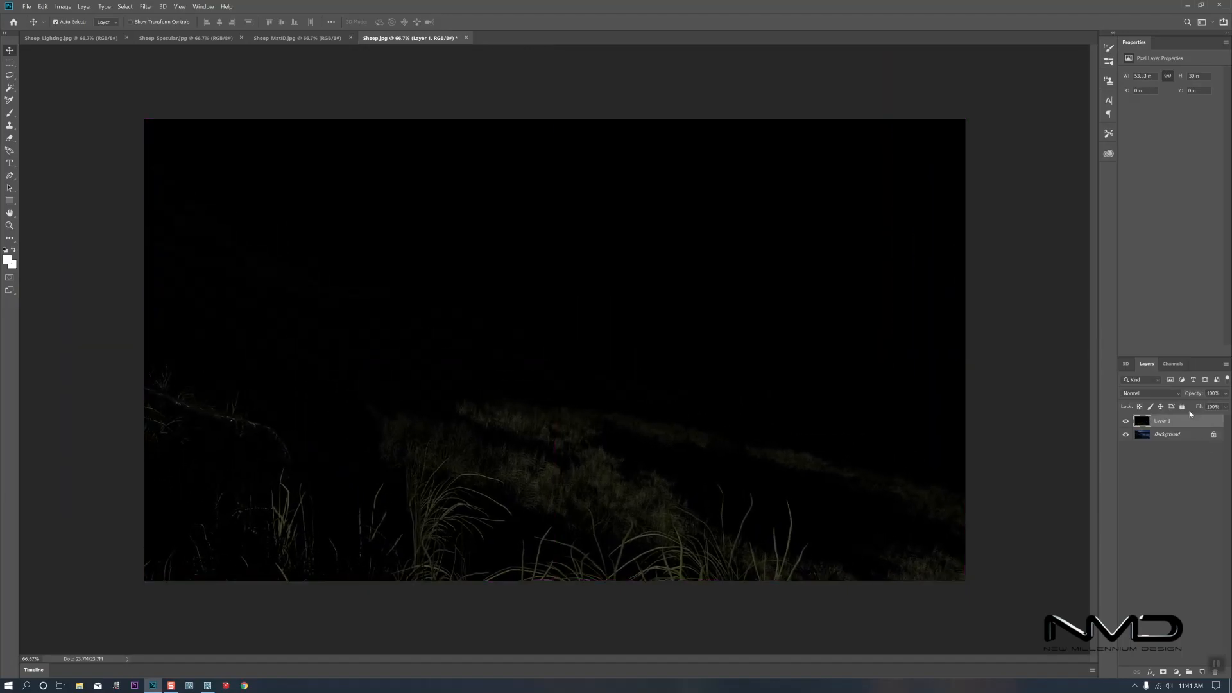
Blend the specular layer in Screen mode and reduce its opacity so the grass highlights are only faint
left_click(1161, 394)
left_click(1127, 480)
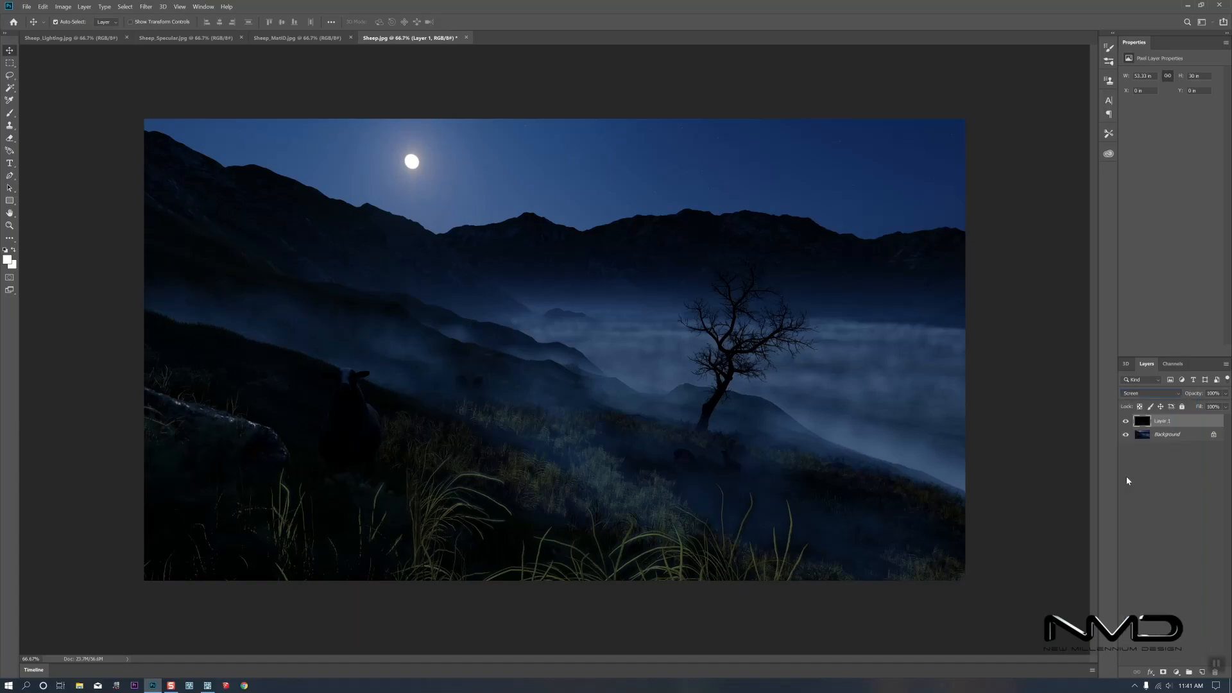
left_click(1225, 394)
left_click_drag(1225, 407, 1193, 406)
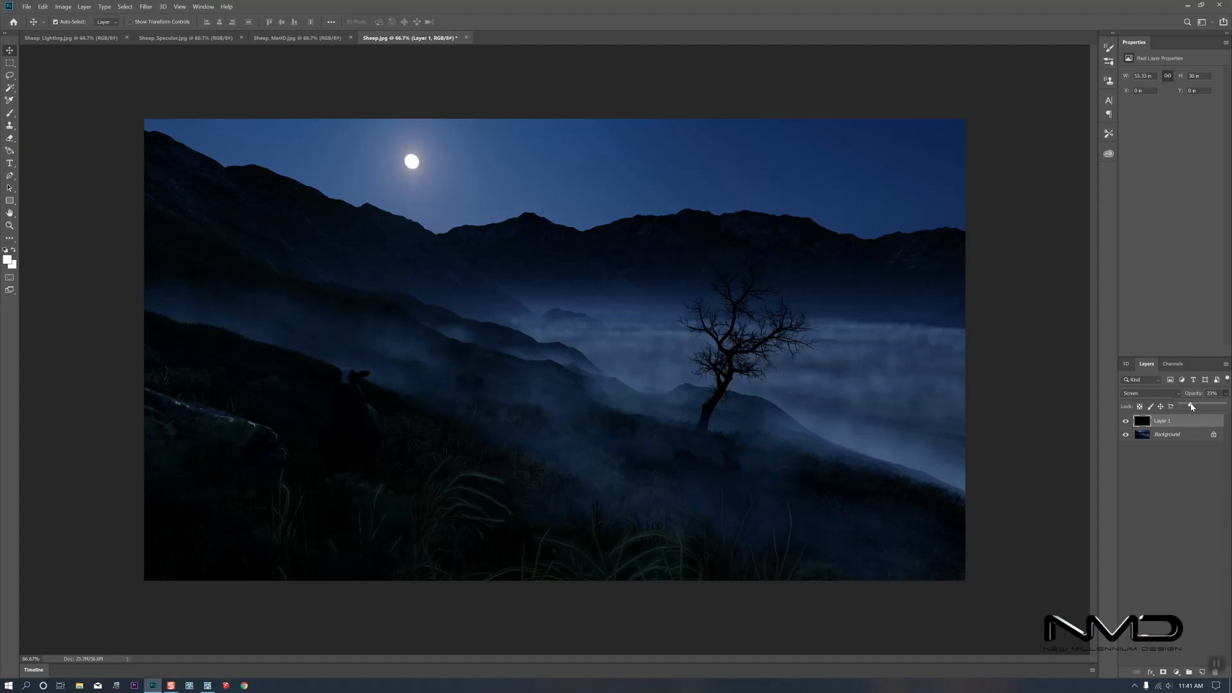
Duplicate the Background layer and merge the copy with the specular layer
left_click_drag(1180, 437, 1200, 672)
left_click(1163, 423, "shift")
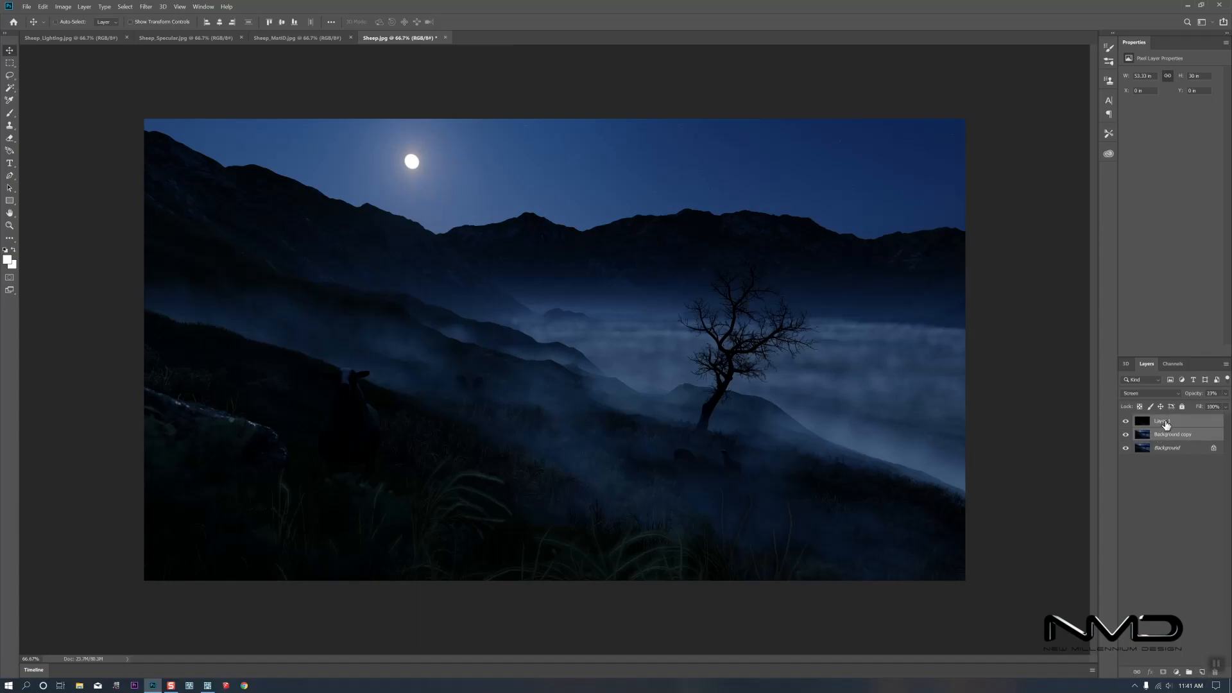
right_click(1163, 424)
left_click(1138, 306)
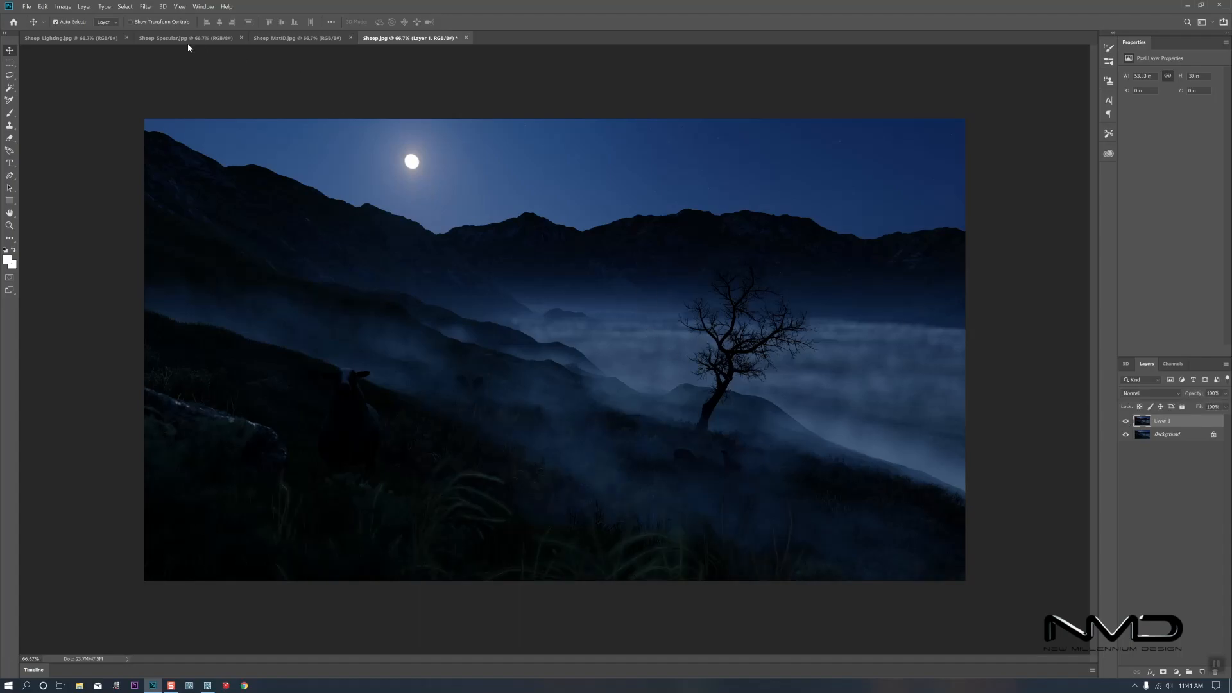
Copy the Sheep_Lighting.jpg pass into Sheep.jpg as a new top layer
left_click(80, 38)
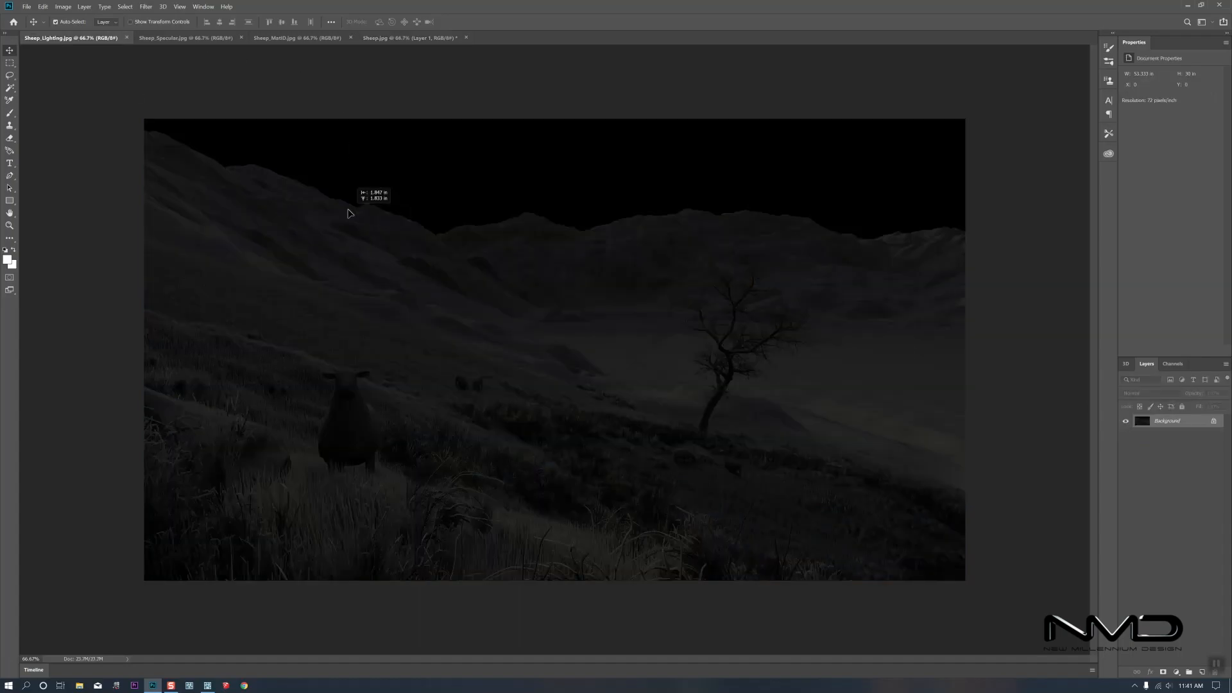
left_click(406, 40)
left_click_drag(405, 43, 629, 344)
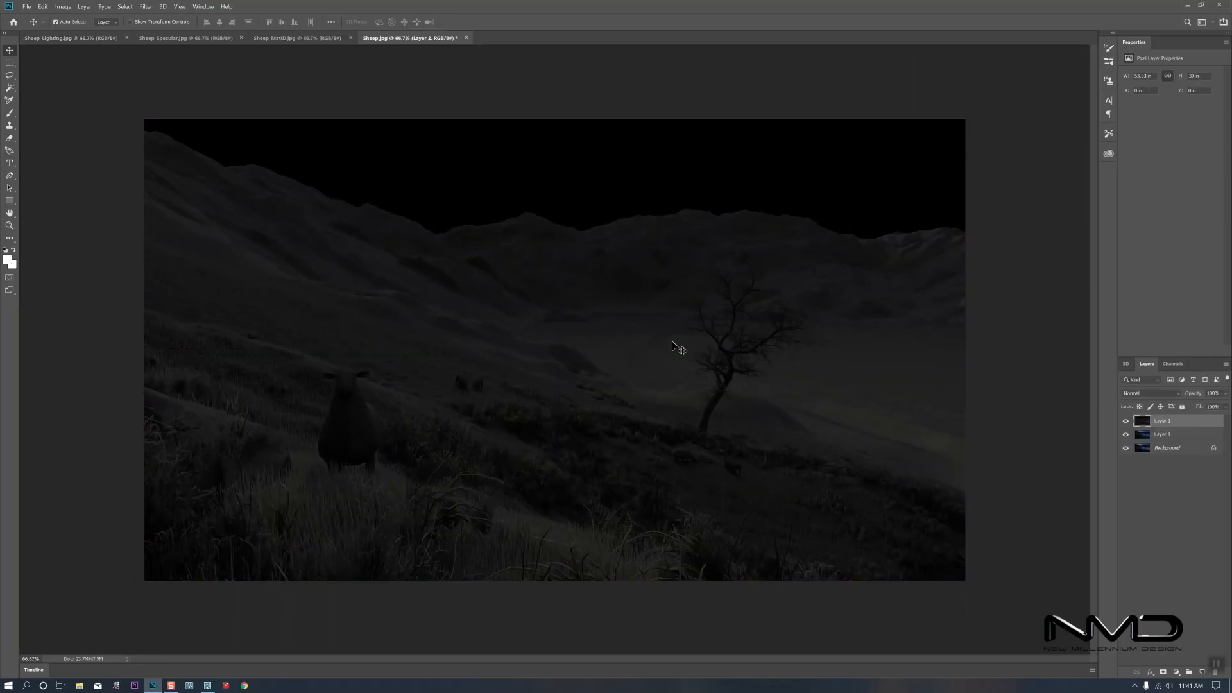
Blend the lighting layer in Linear Dodge (Add) mode at 34% opacity
left_click(1146, 396)
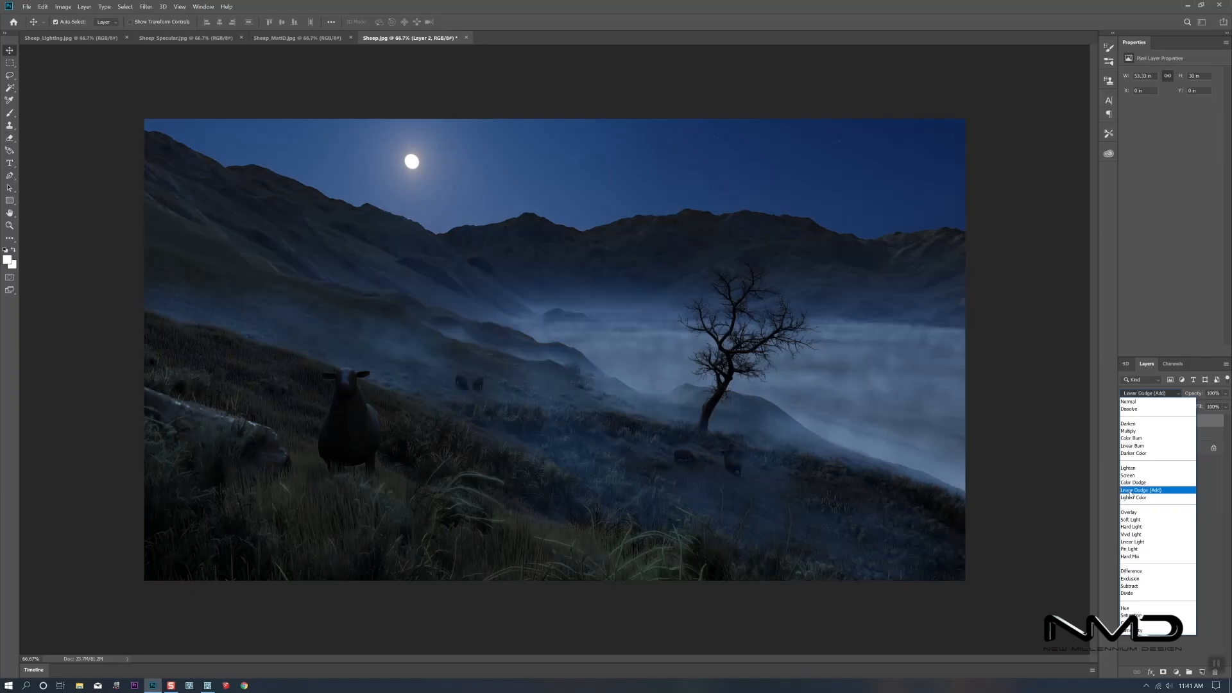
left_click(1132, 491)
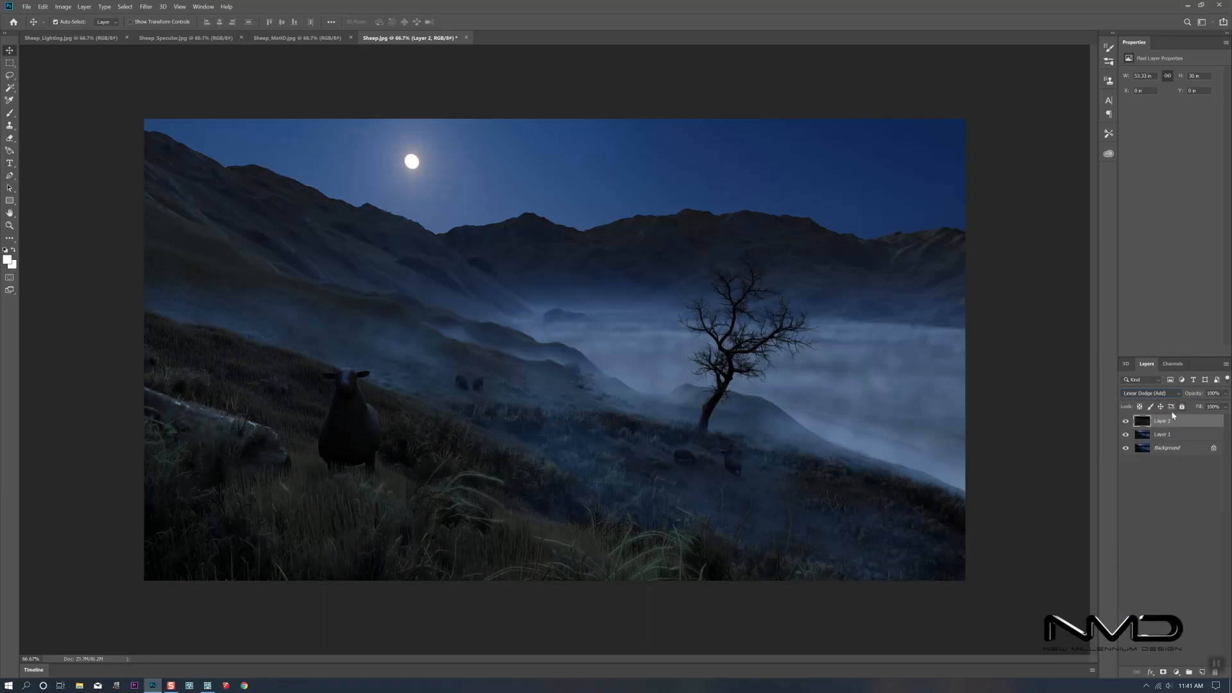
left_click(1226, 394)
left_click_drag(1200, 405, 1174, 403)
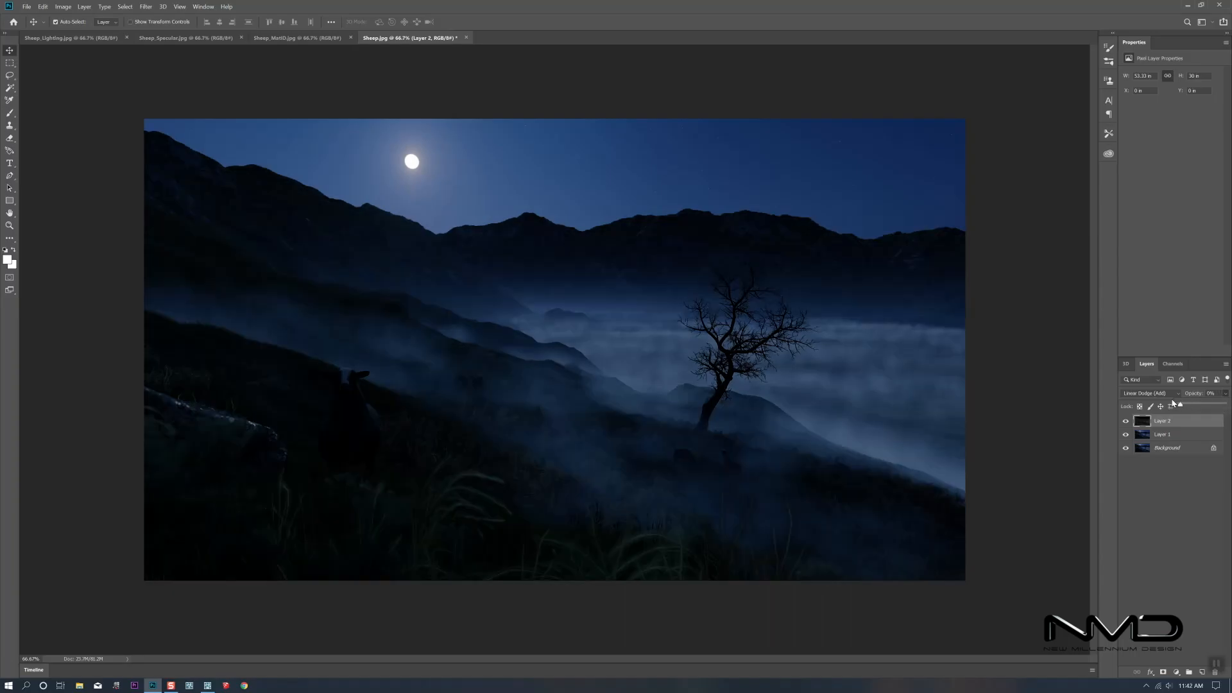
mouse_move(1185, 407)
left_mouse_down()
mouse_move(1196, 408)
mouse_move(1167, 411)
mouse_move(1207, 412)
mouse_move(1195, 407)
left_mouse_up()
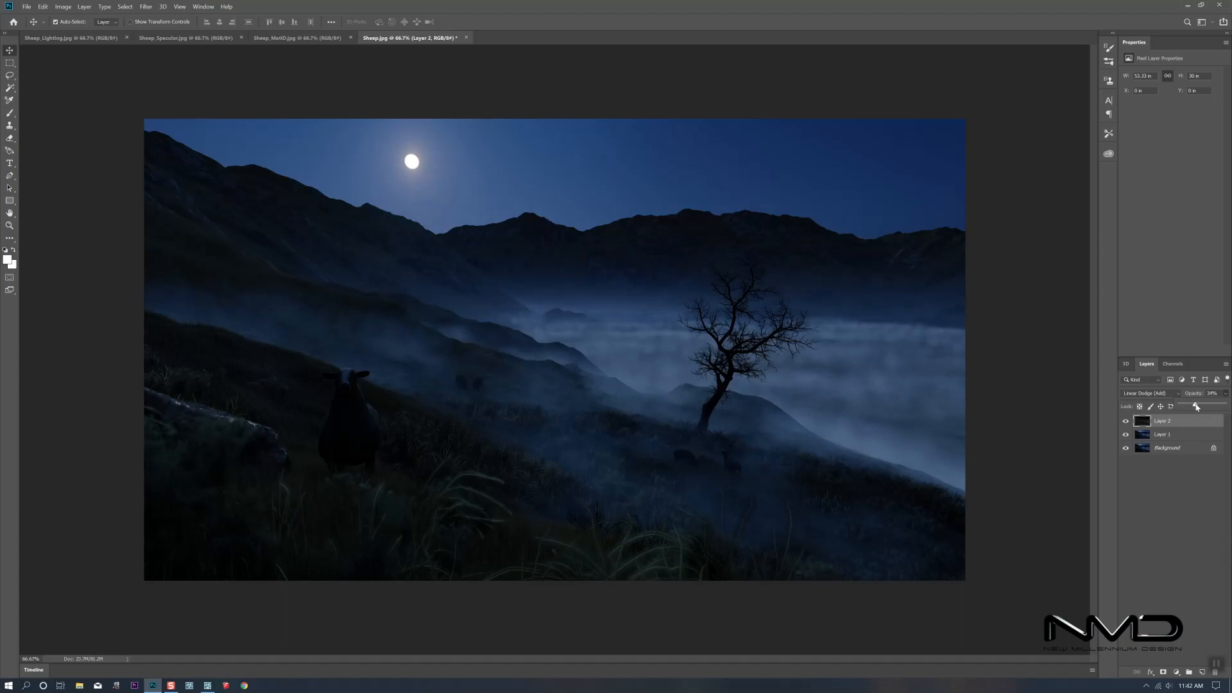
Merge the lighting layer with the composite below it and compare the result with the original background
left_click(1168, 435, "shift")
right_click(1168, 436)
left_click(1130, 311)
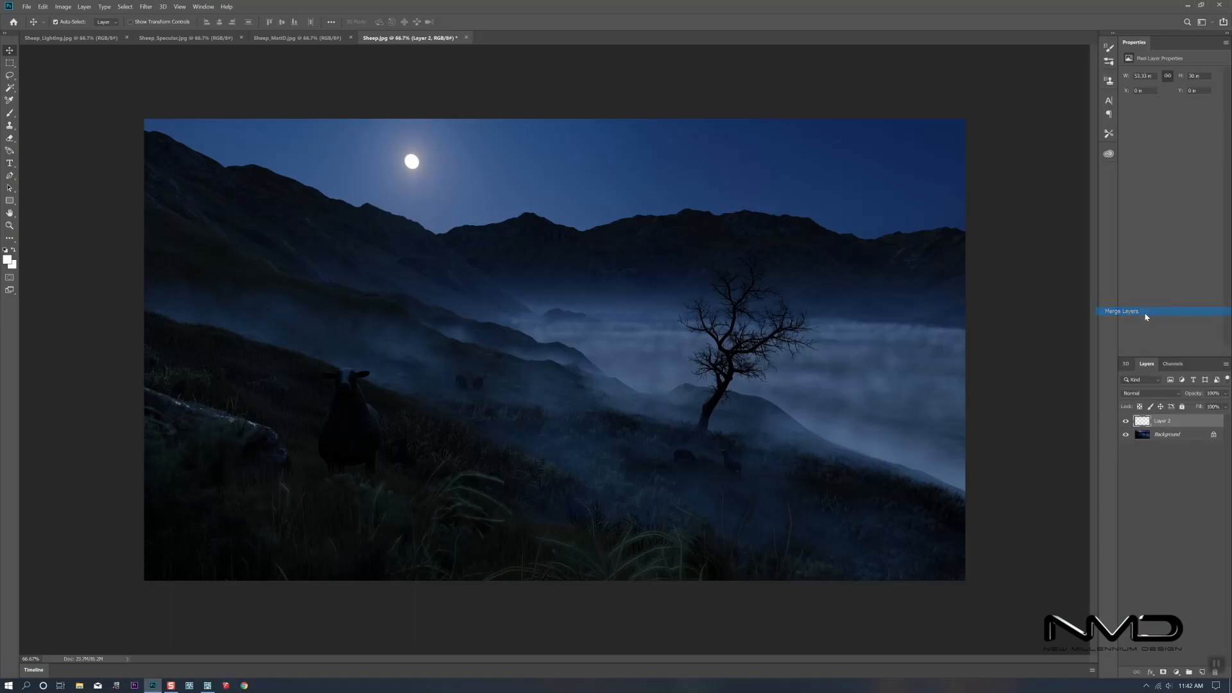
left_click(1125, 421)
left_click(1125, 421)
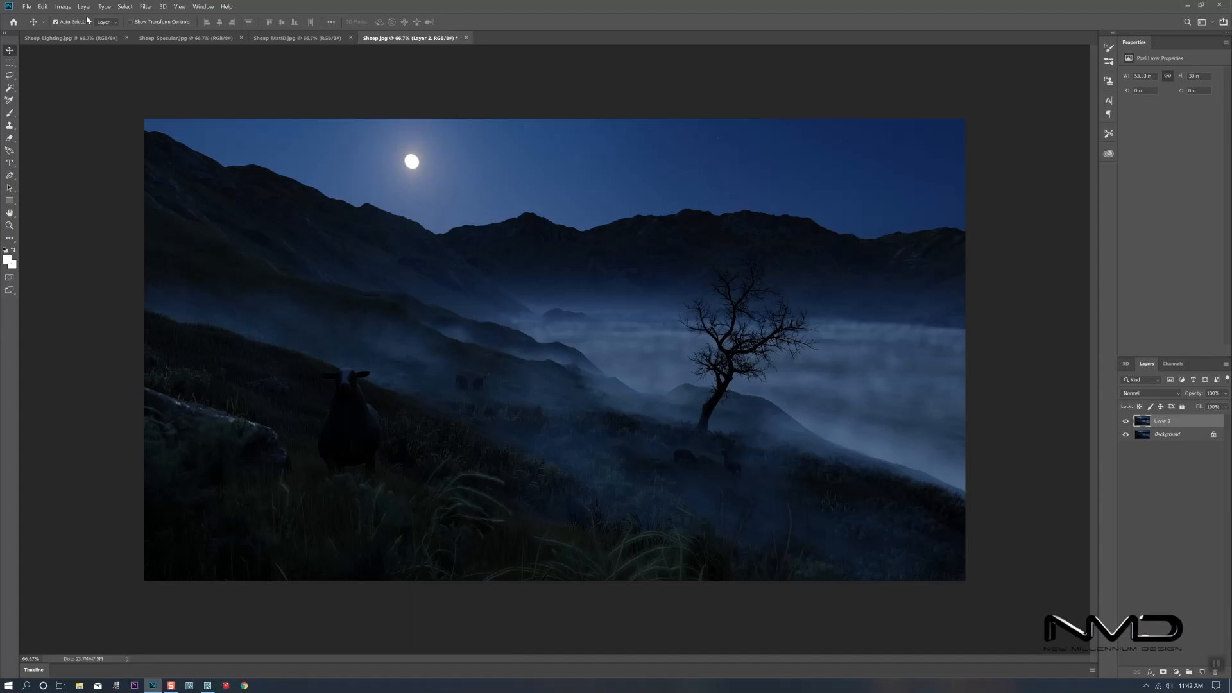
Copy the Sheep_MatID.jpg material ID pass into Sheep.jpg as the top layer
left_click(319, 40)
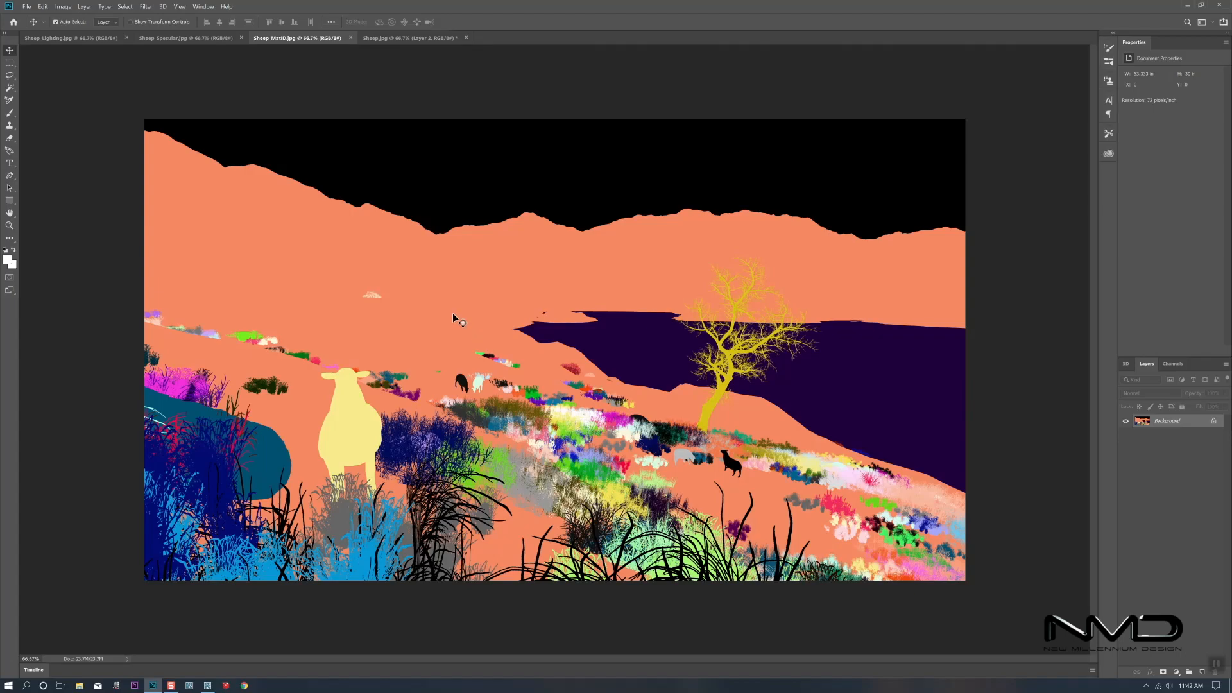
left_click(10, 88)
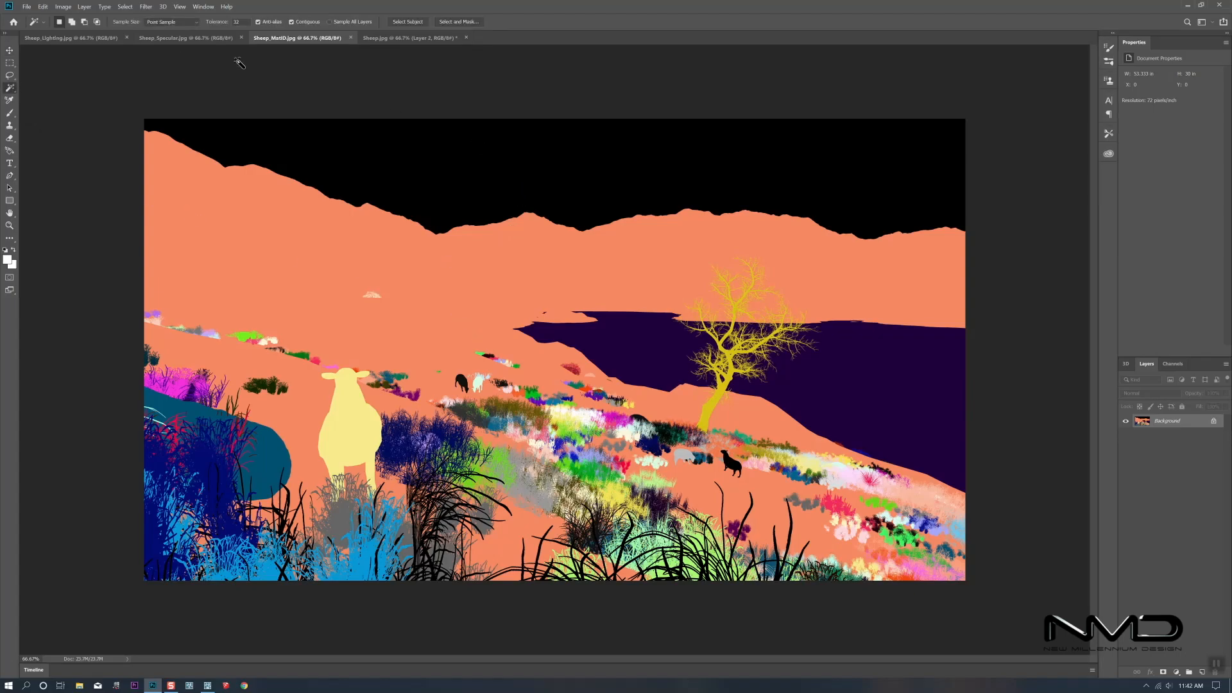
left_click(10, 50)
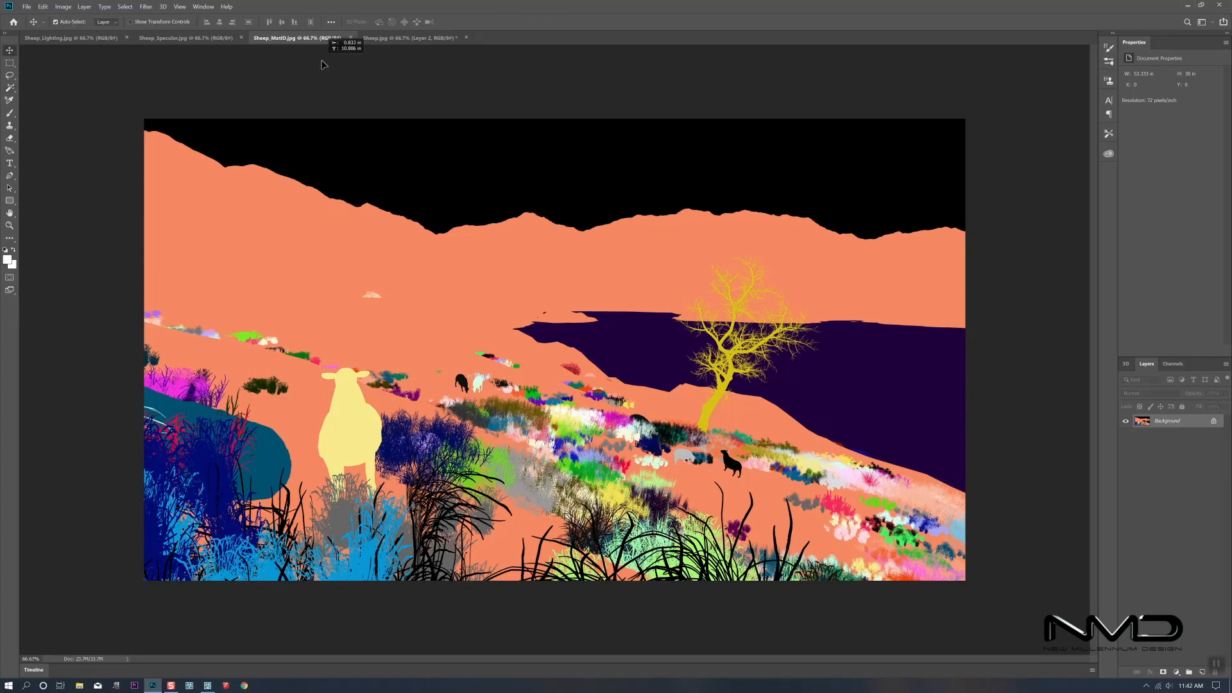
left_click_drag(395, 41, 641, 331)
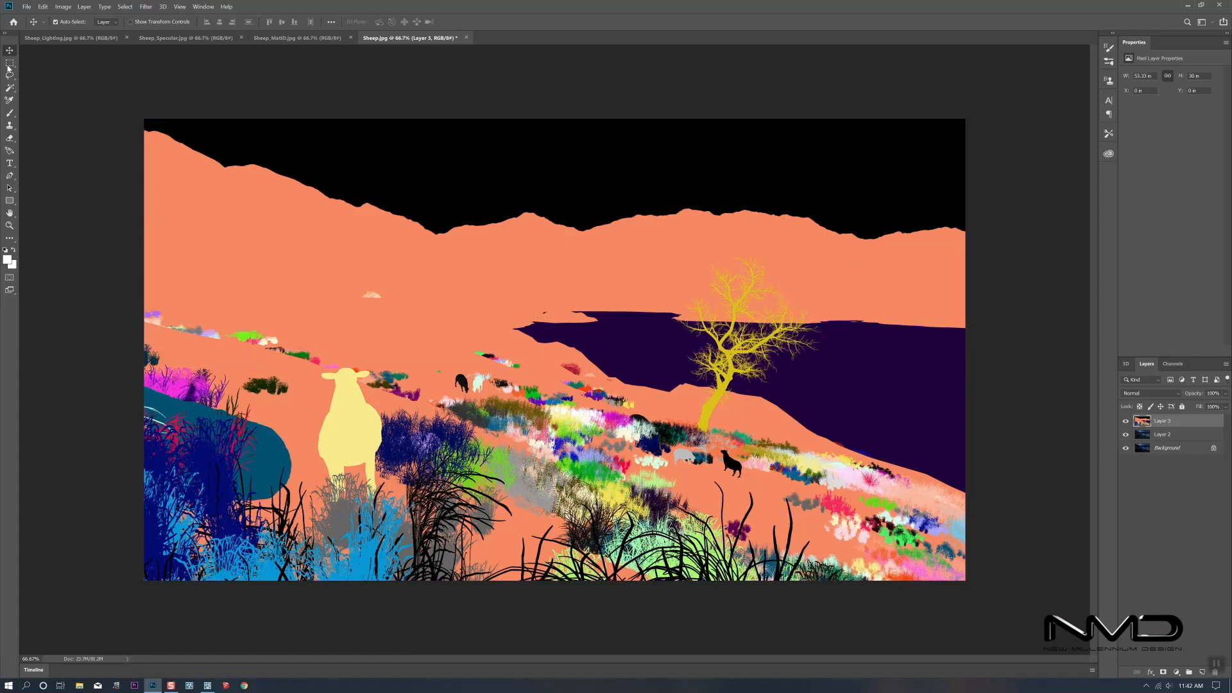
Select the sky with the Magic Wand on the material ID layer, activate Layer 2 and hide the ID layer
left_click(11, 89)
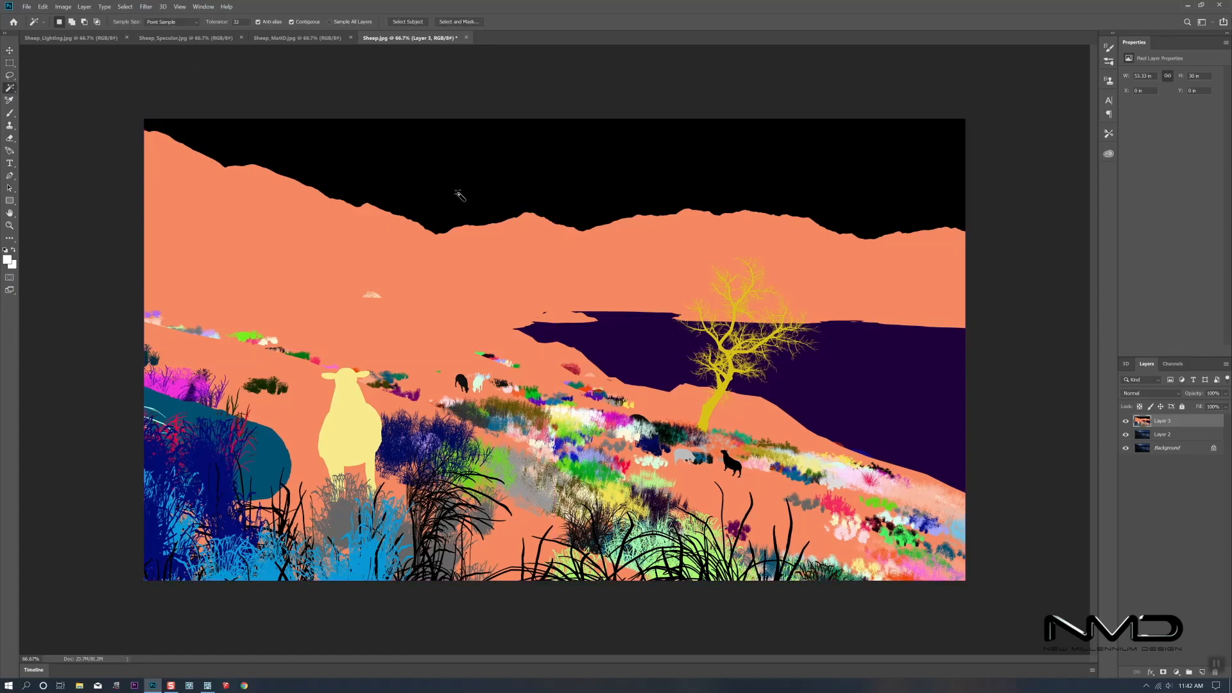
left_click(494, 177)
left_click(1131, 434)
left_click(1125, 421)
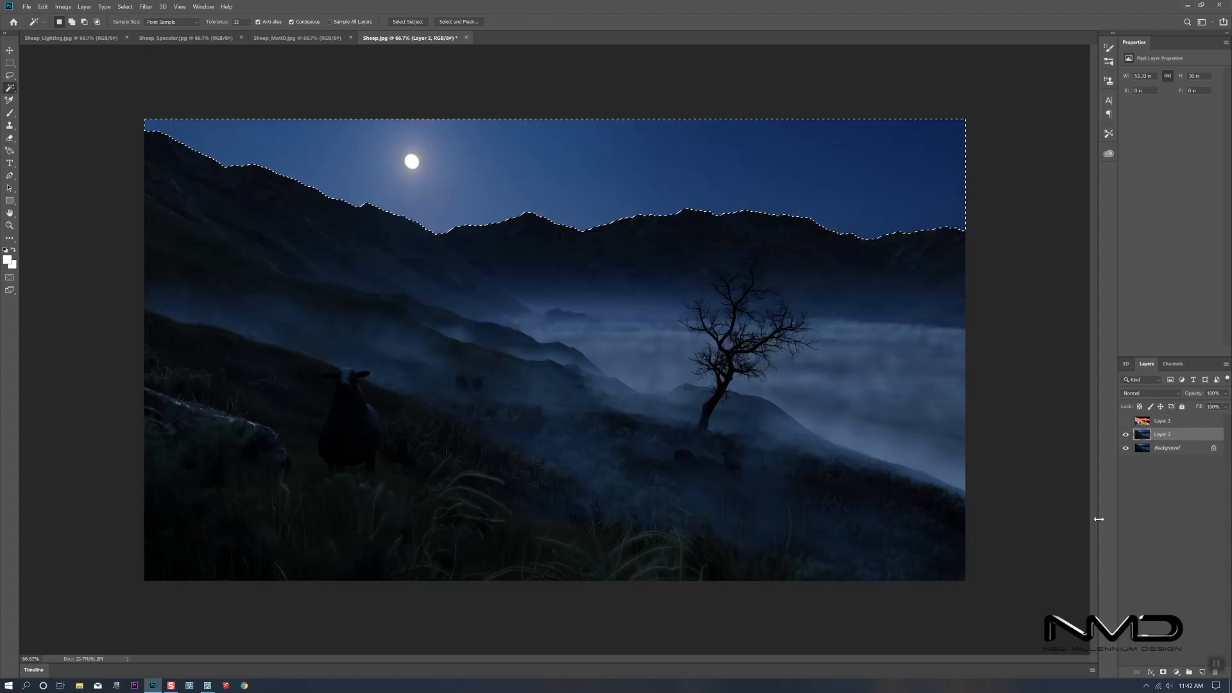
Add a Color Balance adjustment masked to the sky and shift its midtones towards cyan
left_click(1177, 672)
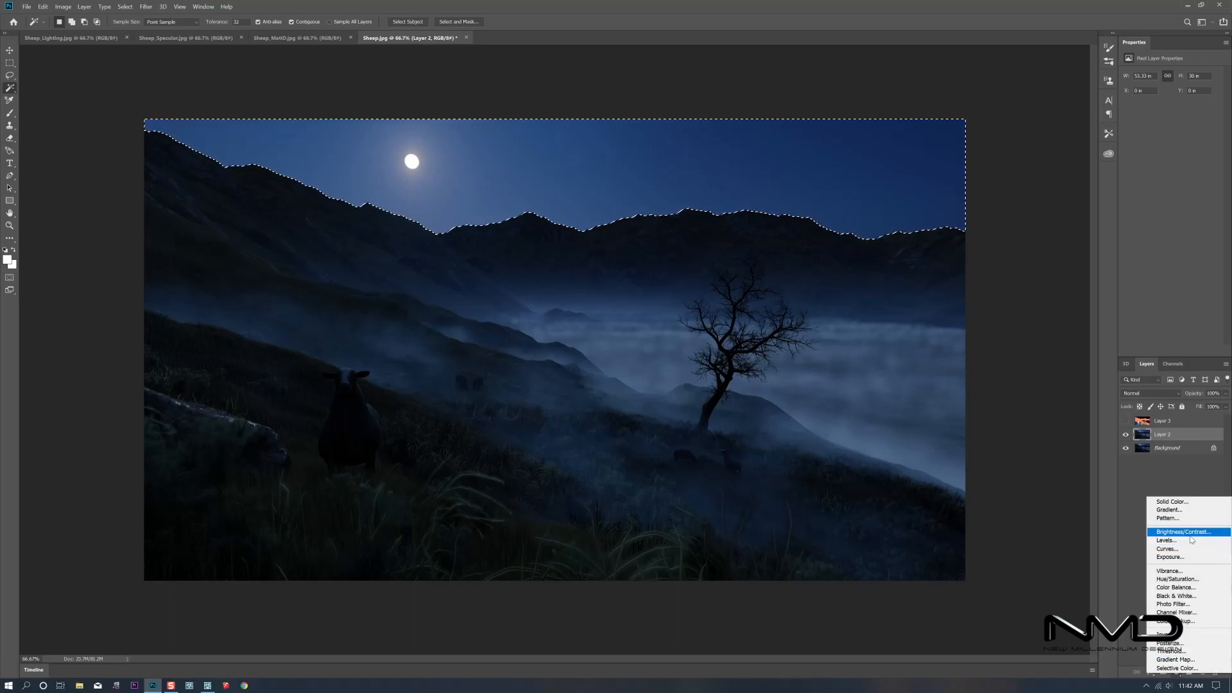
left_click(1176, 587)
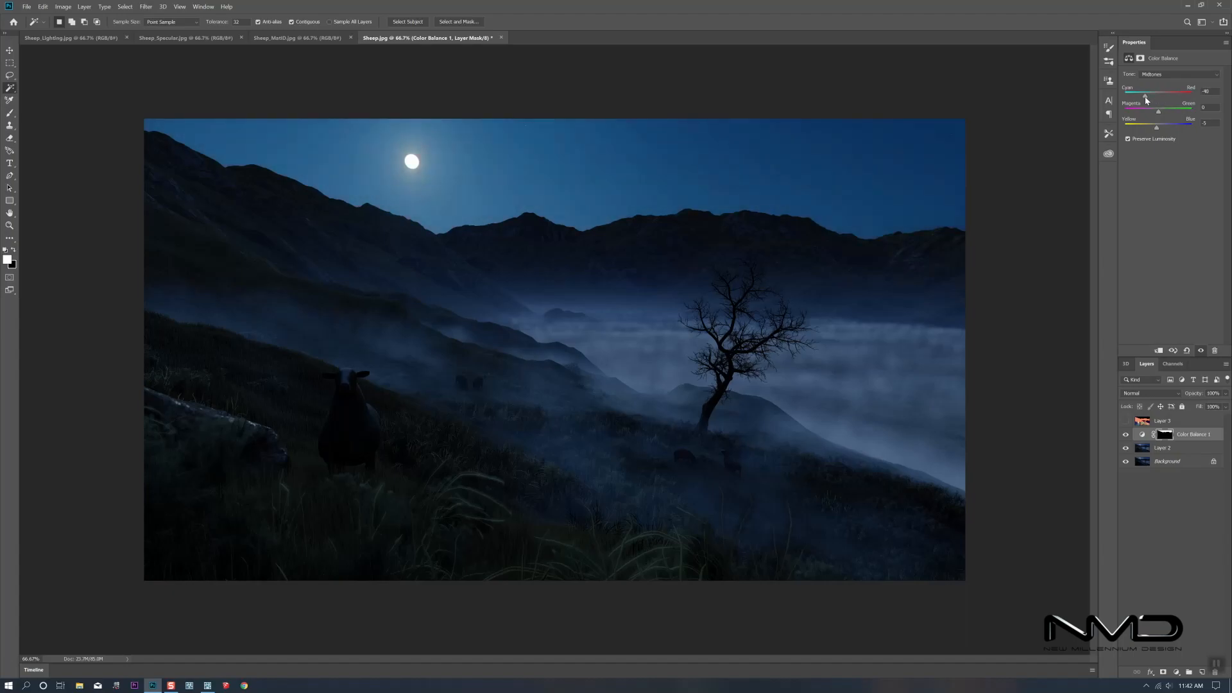
left_click_drag(1146, 100, 1152, 99)
Reselect the sky from the material ID layer, activate Layer 2 and hide the ID layer again
left_click(1175, 452)
left_click(1183, 422)
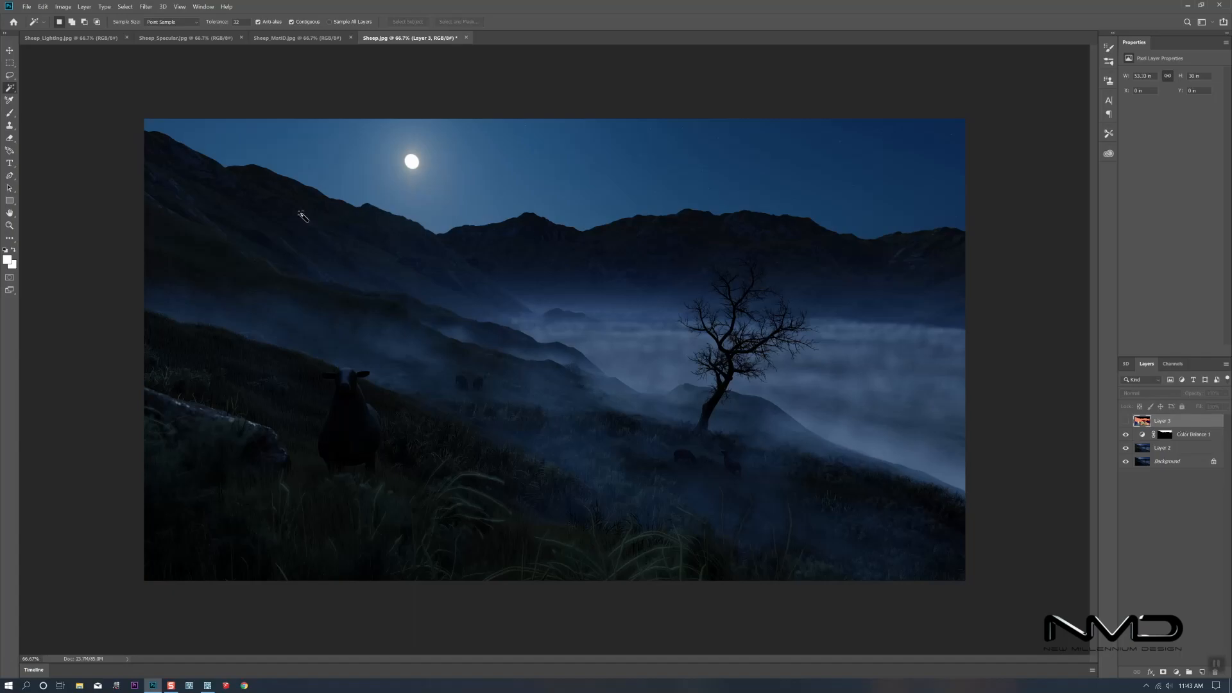
left_click(1126, 420)
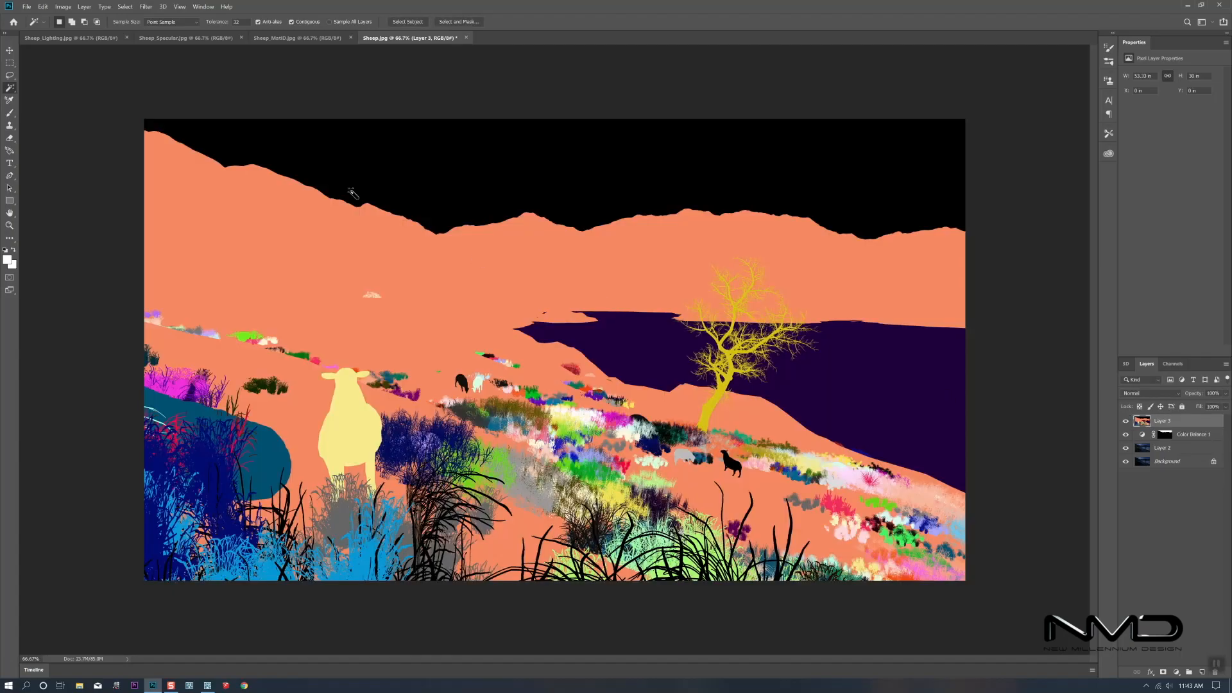
left_click(355, 164)
left_click(1117, 448)
left_click(1127, 420)
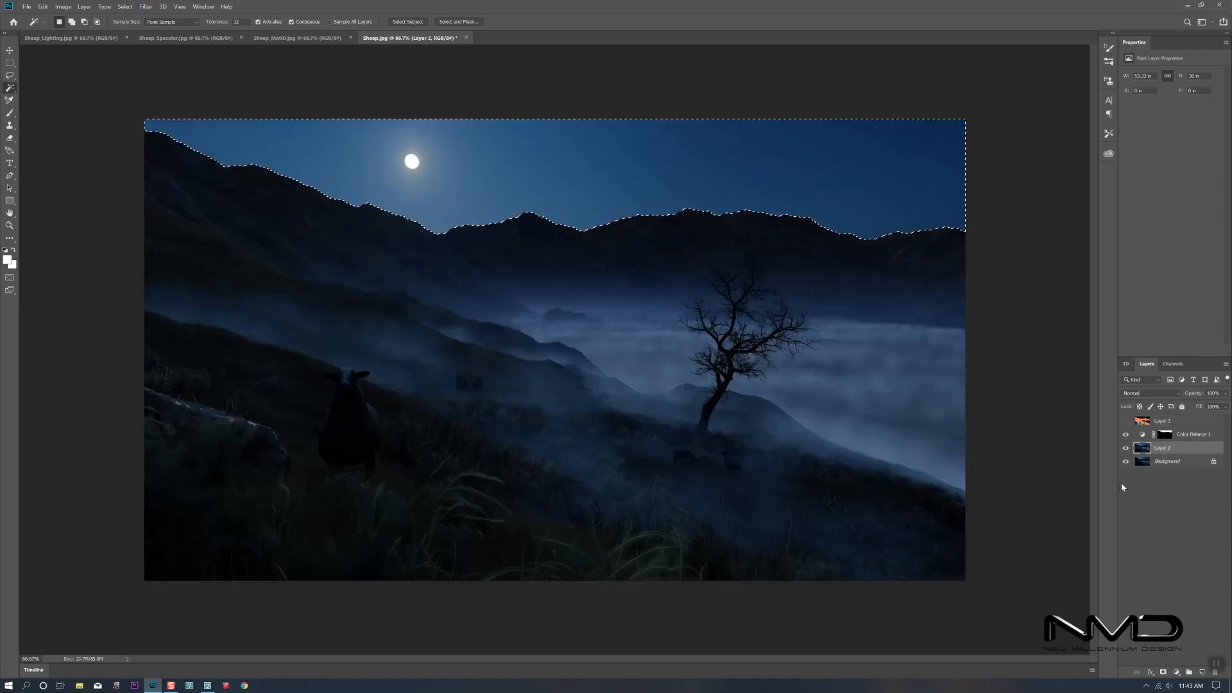
Add a Brightness/Contrast adjustment masked to the sky, with contrast 40 and brightness 27
left_click(1176, 672)
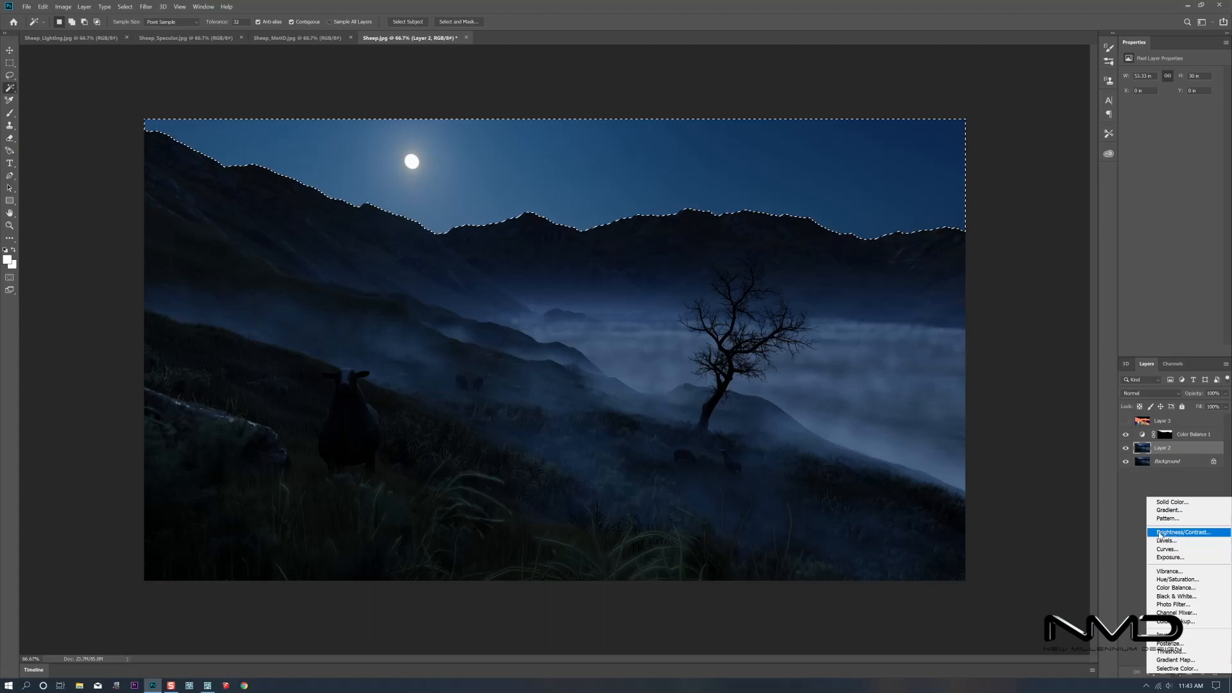
left_click(1183, 532)
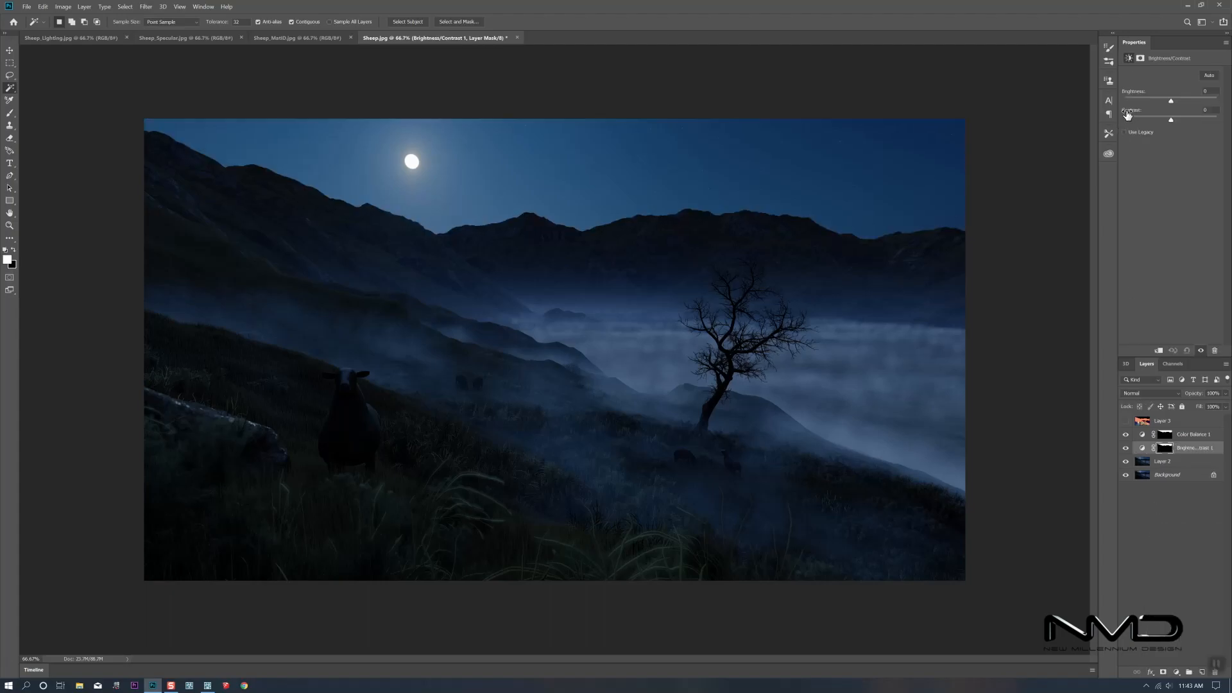
left_click_drag(1172, 121, 1193, 121)
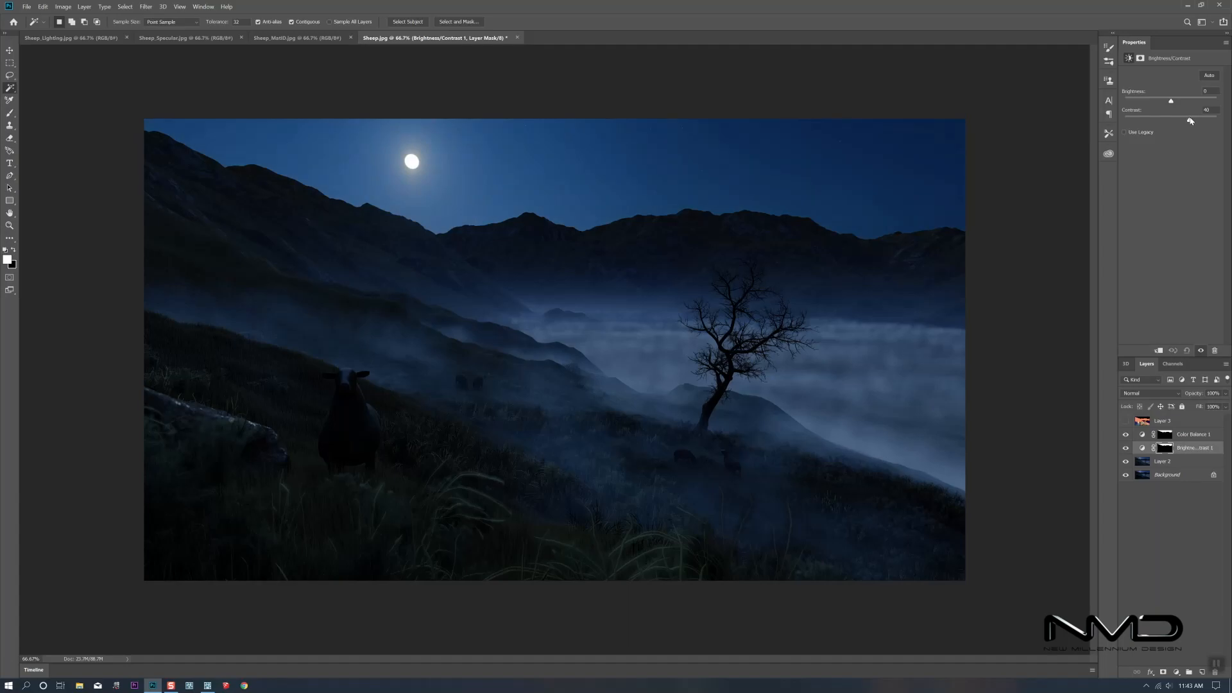
left_click_drag(1172, 101, 1174, 103)
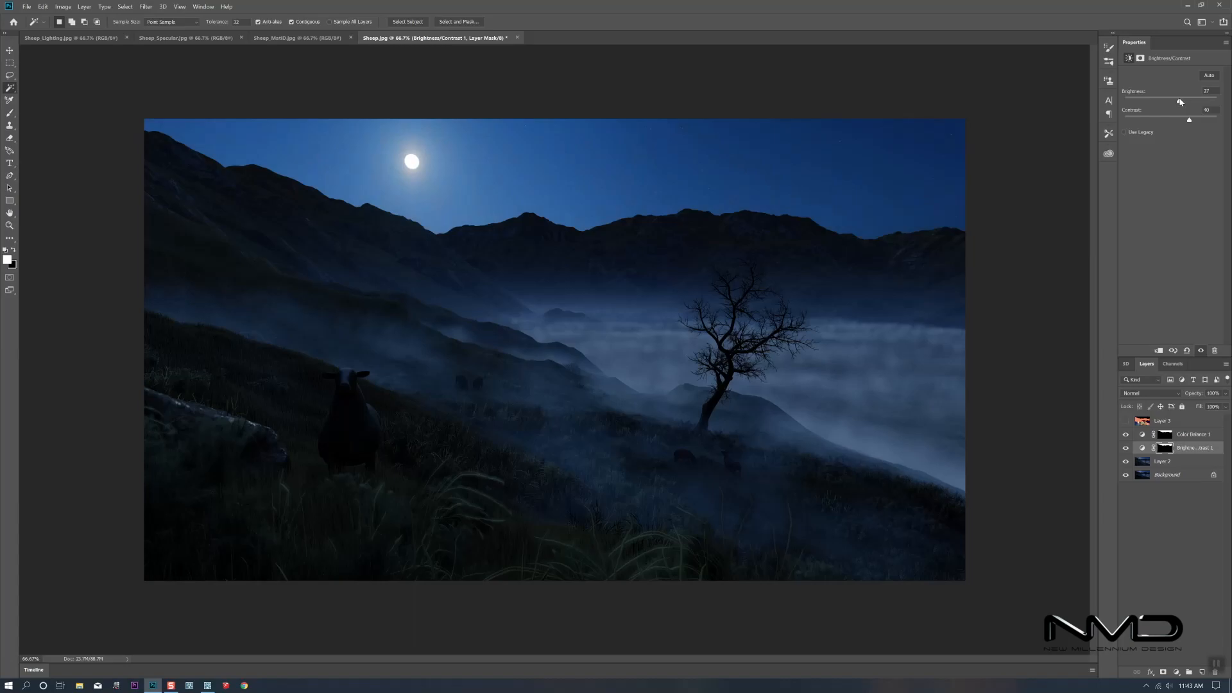
Compare the sky with and without its Brightness/Contrast adjustment, set brightness to -12 and reduce the contrast slightly
left_click(1125, 448)
left_click(1126, 448)
left_click(1125, 448)
left_click(1125, 448)
left_click_drag(1177, 102, 1167, 101)
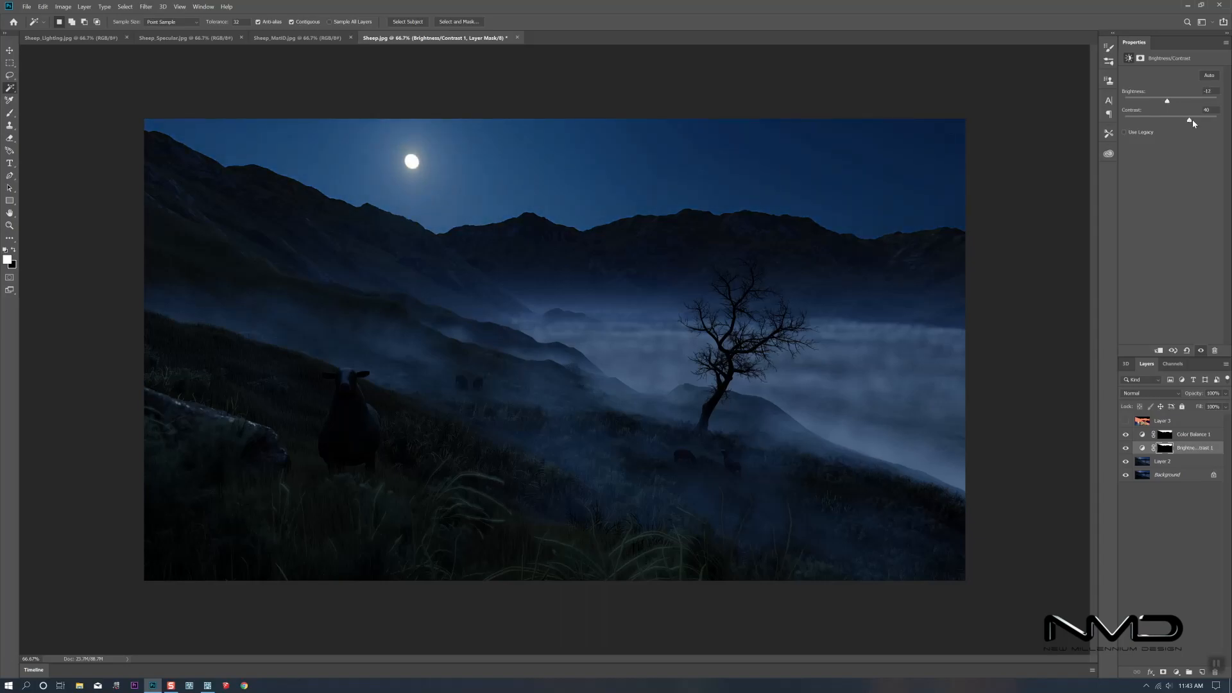
left_click_drag(1191, 122, 1186, 120)
left_click(1175, 462)
left_click(1187, 437, "shift")
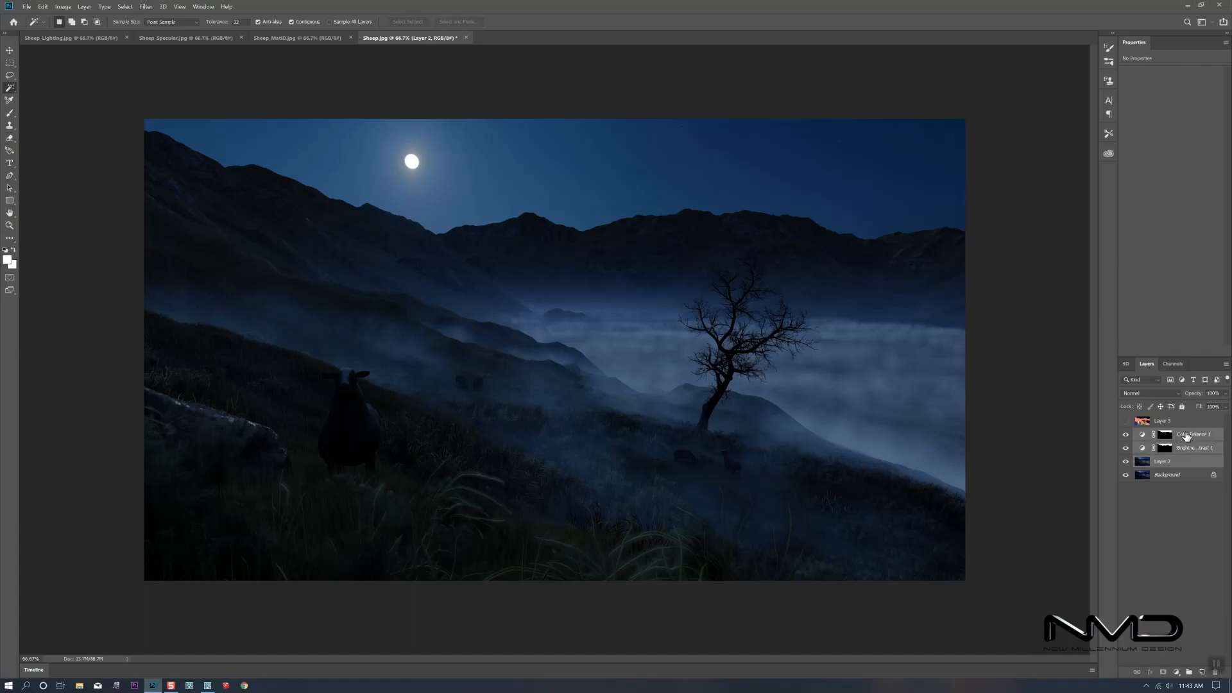
right_click(1188, 436)
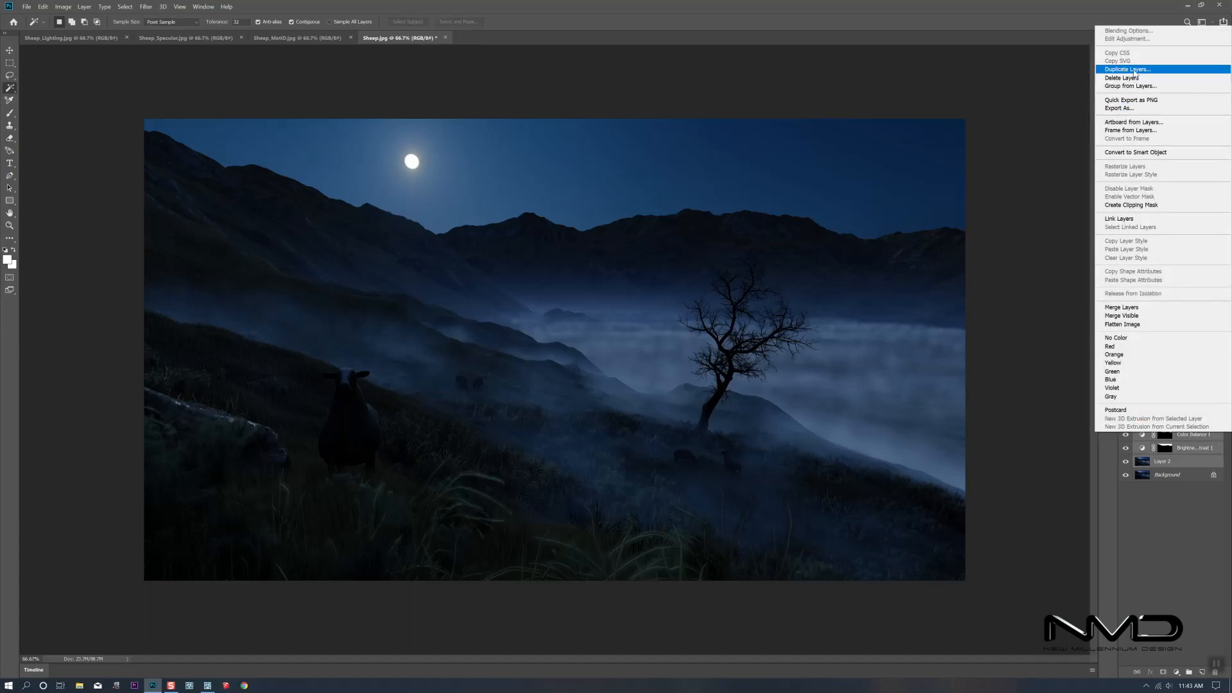
left_click(1160, 491)
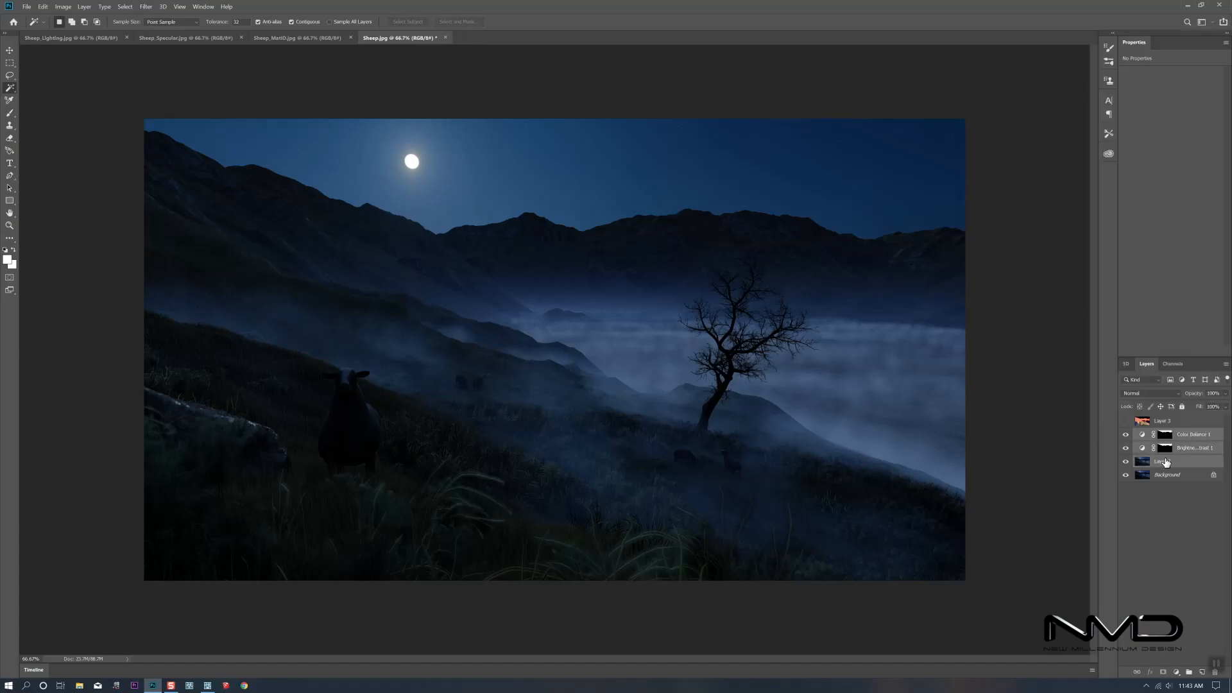
left_click(1187, 449)
Reselect the sky from the material ID image on Layer 3, activate Layer 2 and hide Layer 3 again
left_click(1149, 428)
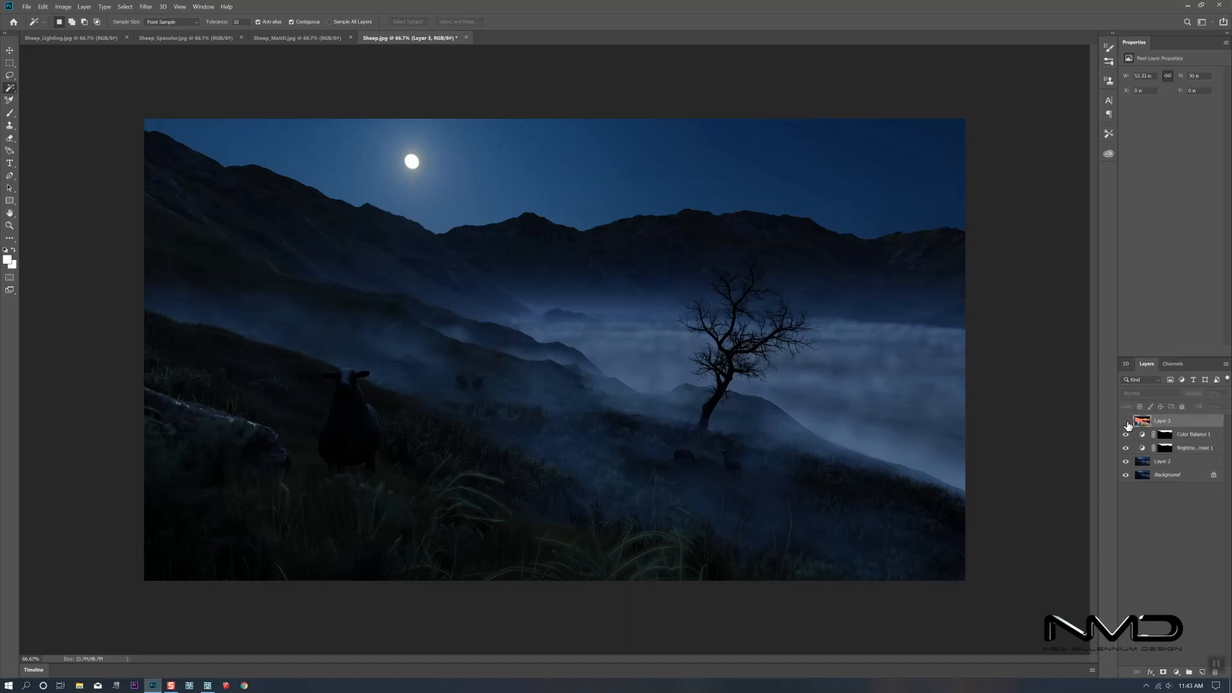
left_click(1125, 421)
left_click(382, 195)
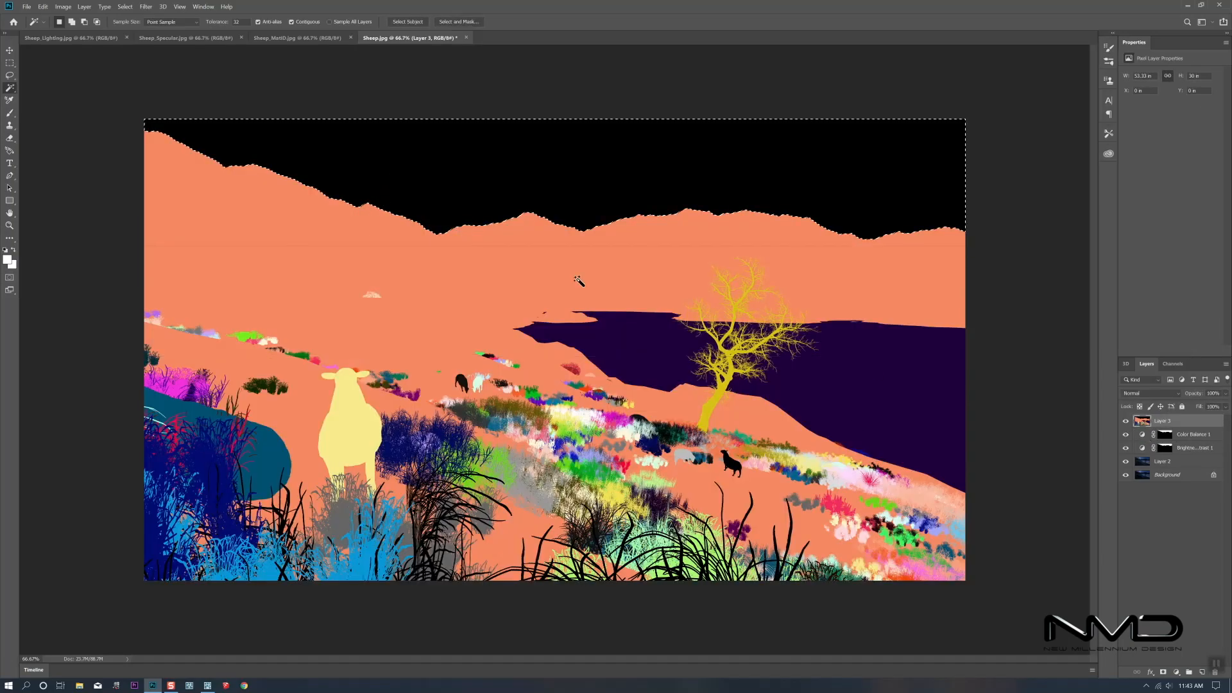
left_click(1170, 462)
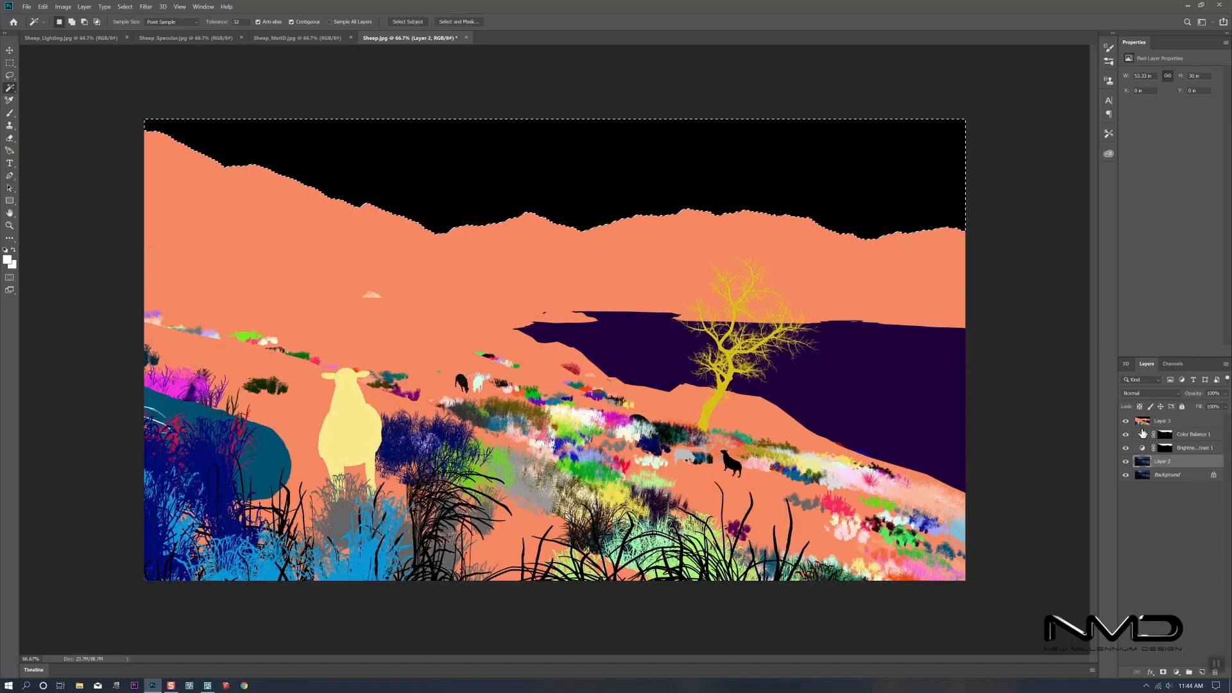
left_click(1126, 421)
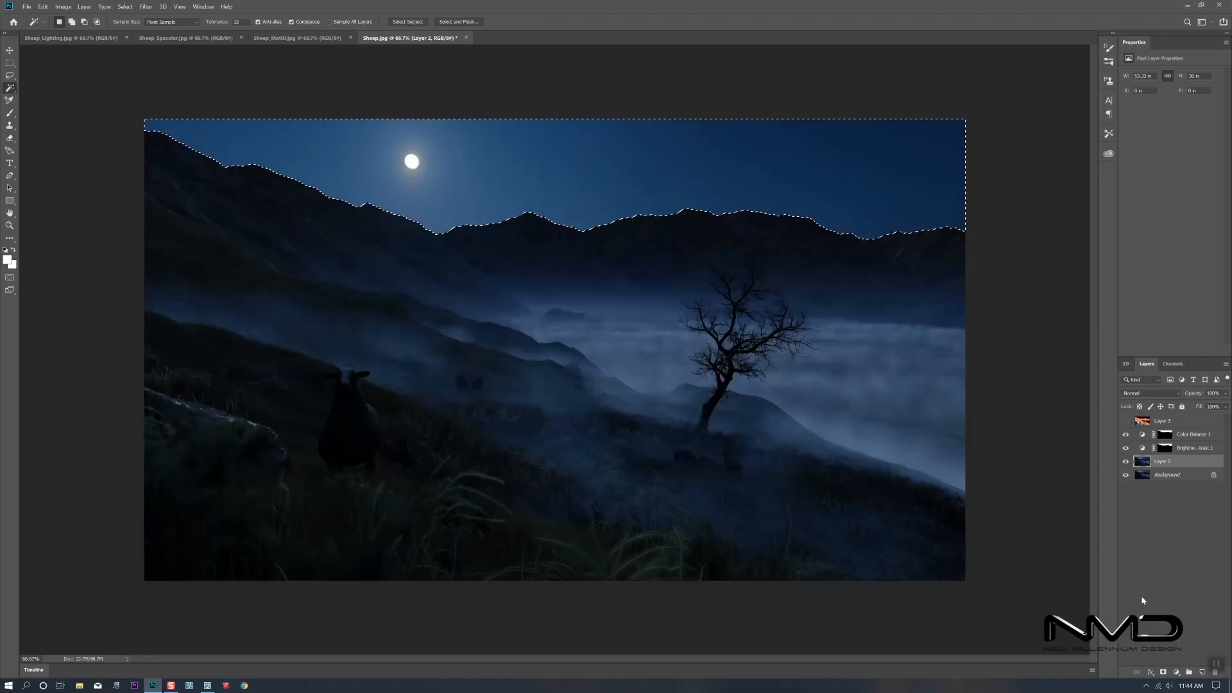
Add a Hue/Saturation adjustment masked to the sky and lower its saturation
left_click(1176, 672)
left_click(1176, 581)
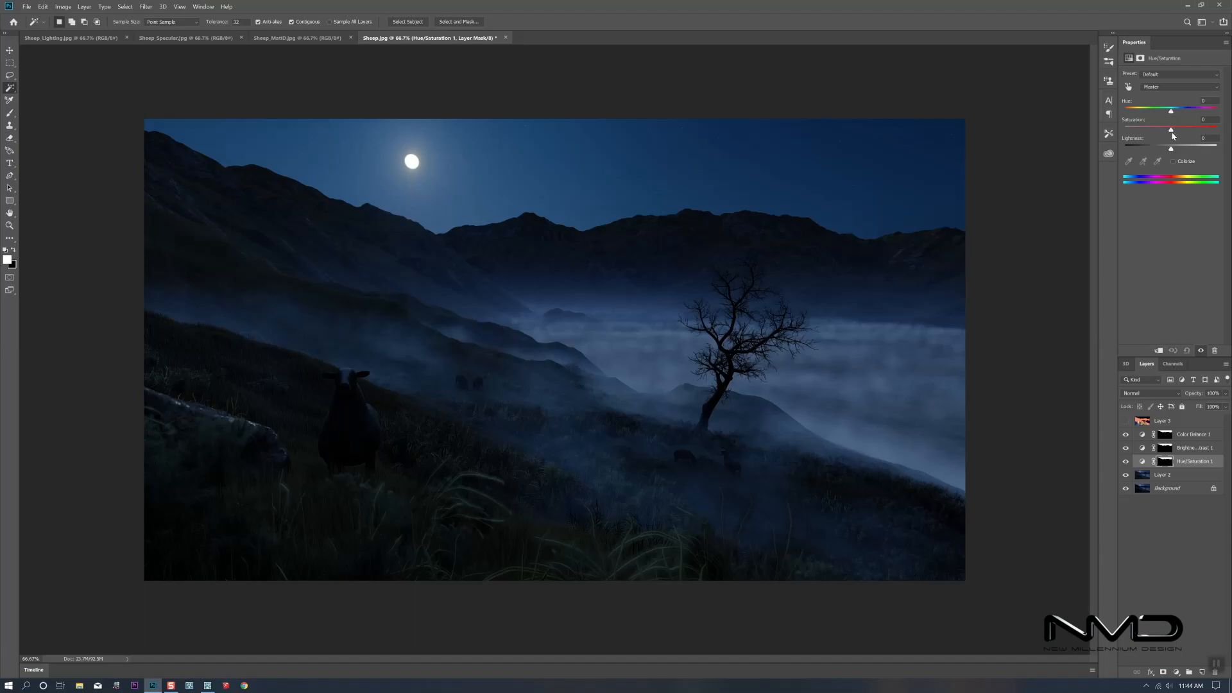
left_click_drag(1166, 130, 1163, 131)
Merge Layer 2 with its three sky adjustment layers and compare the merged layer with the Background
left_click(1175, 475)
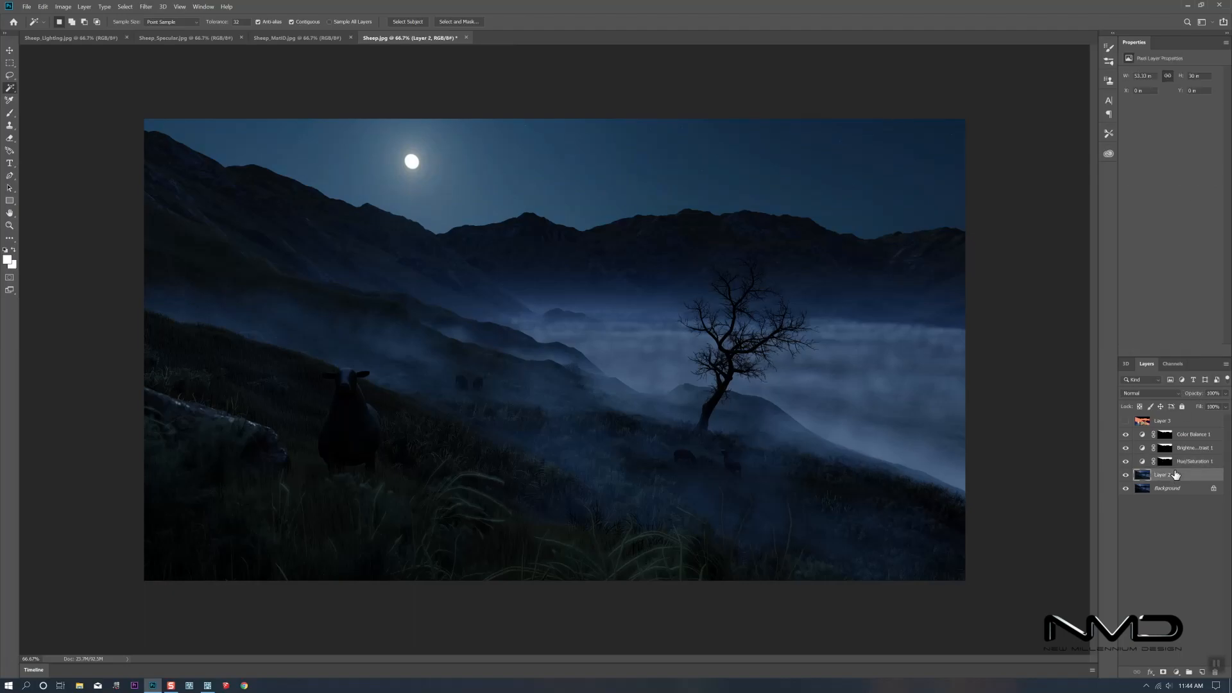
left_click(1184, 436, "shift")
right_click(1185, 437)
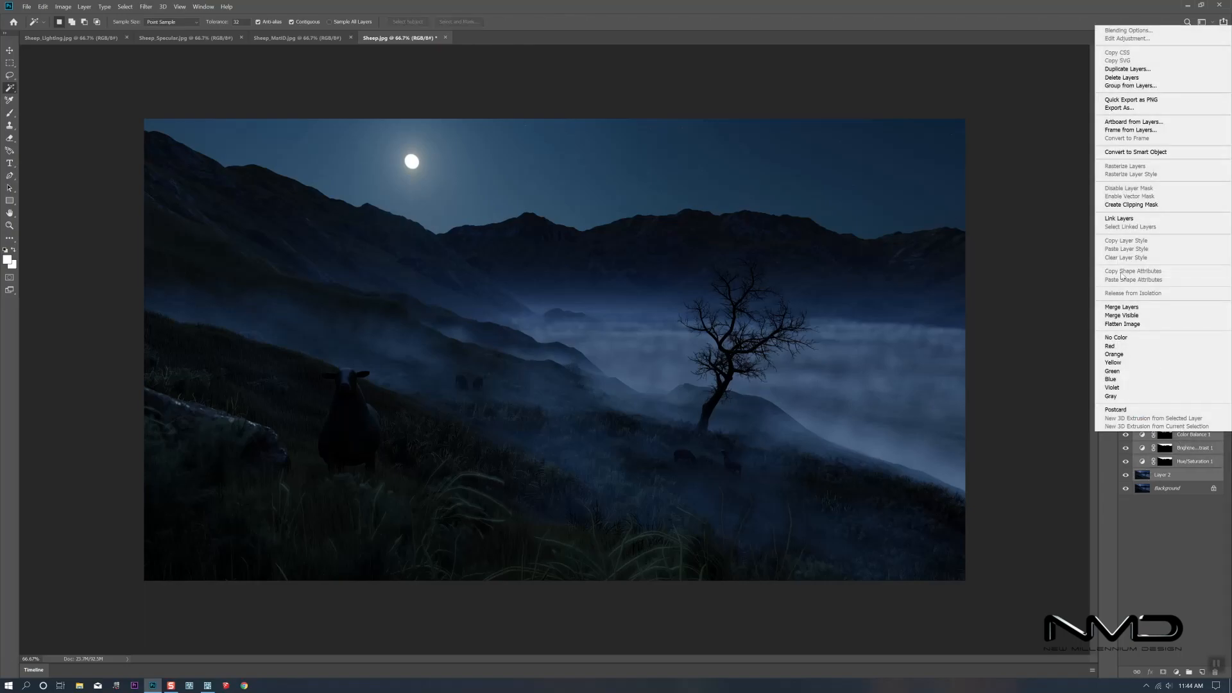
left_click(1139, 307)
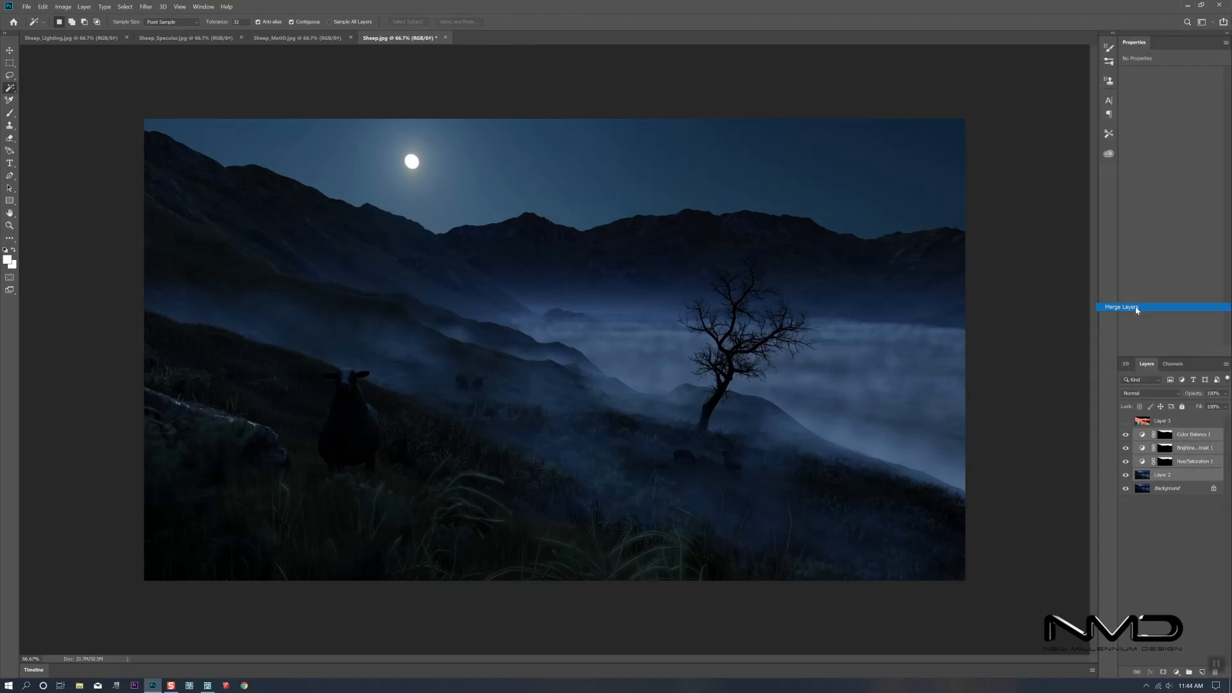
left_click(1127, 435)
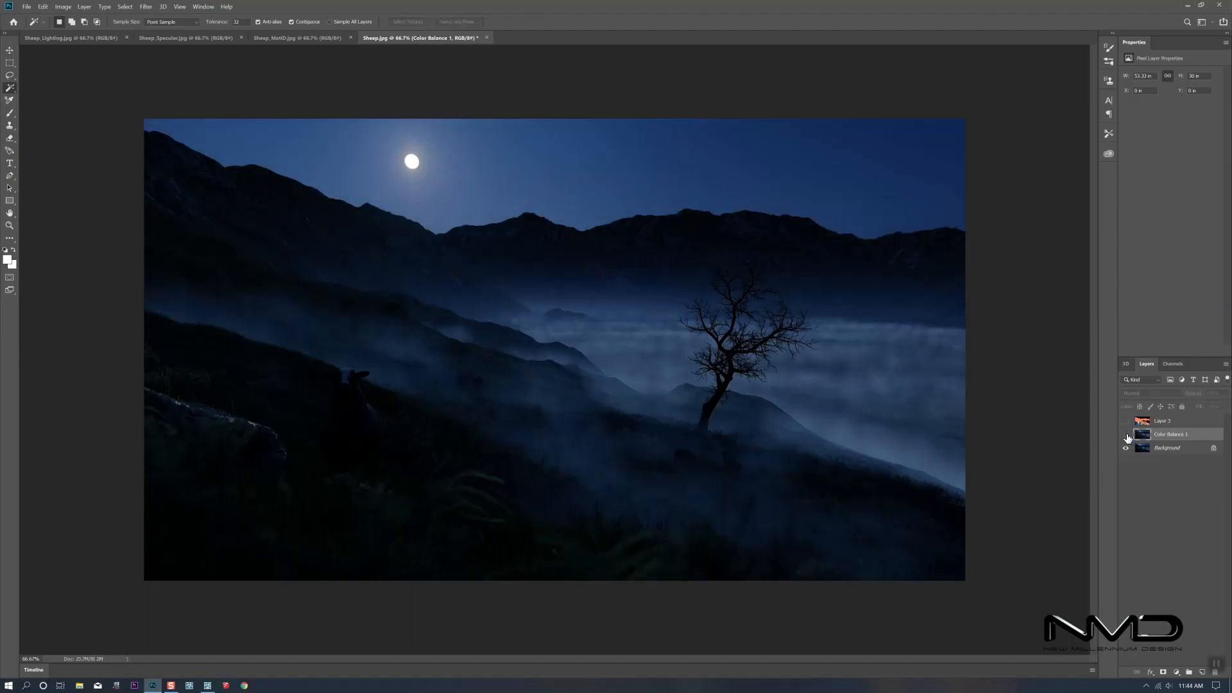
left_click(1127, 435)
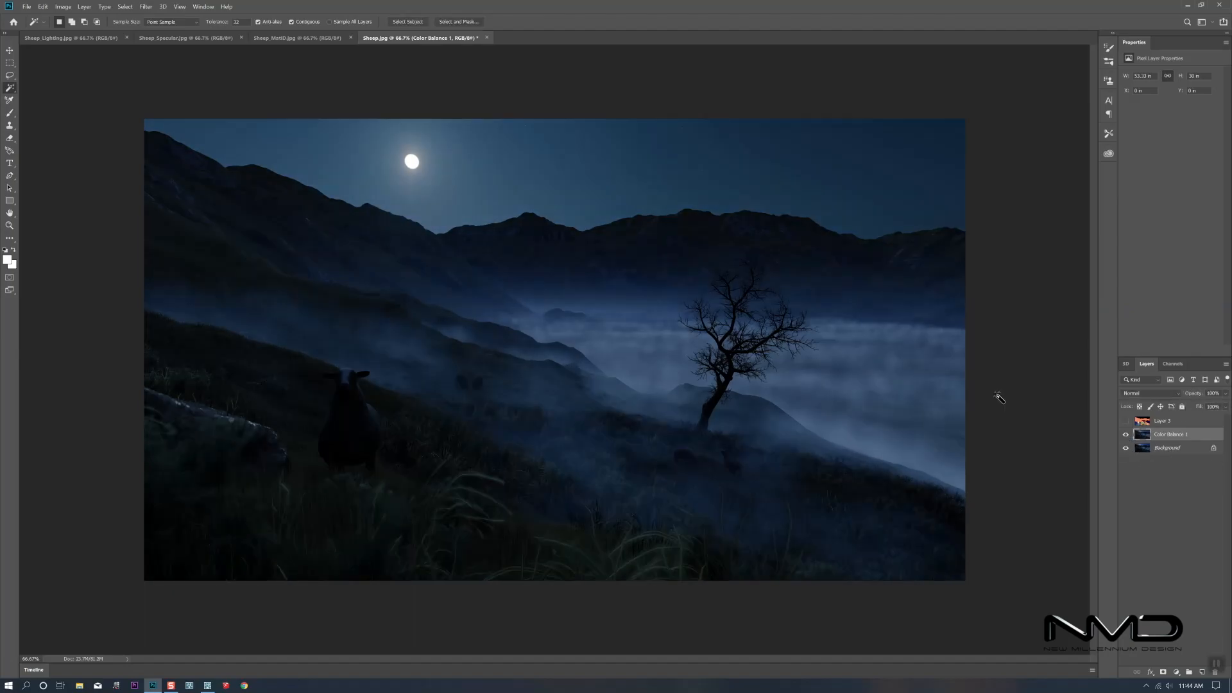
Open the merged layer in the Camera Raw filter and set clarity +31, dehaze -13, vibrance -3 and saturation -21
left_click(147, 7)
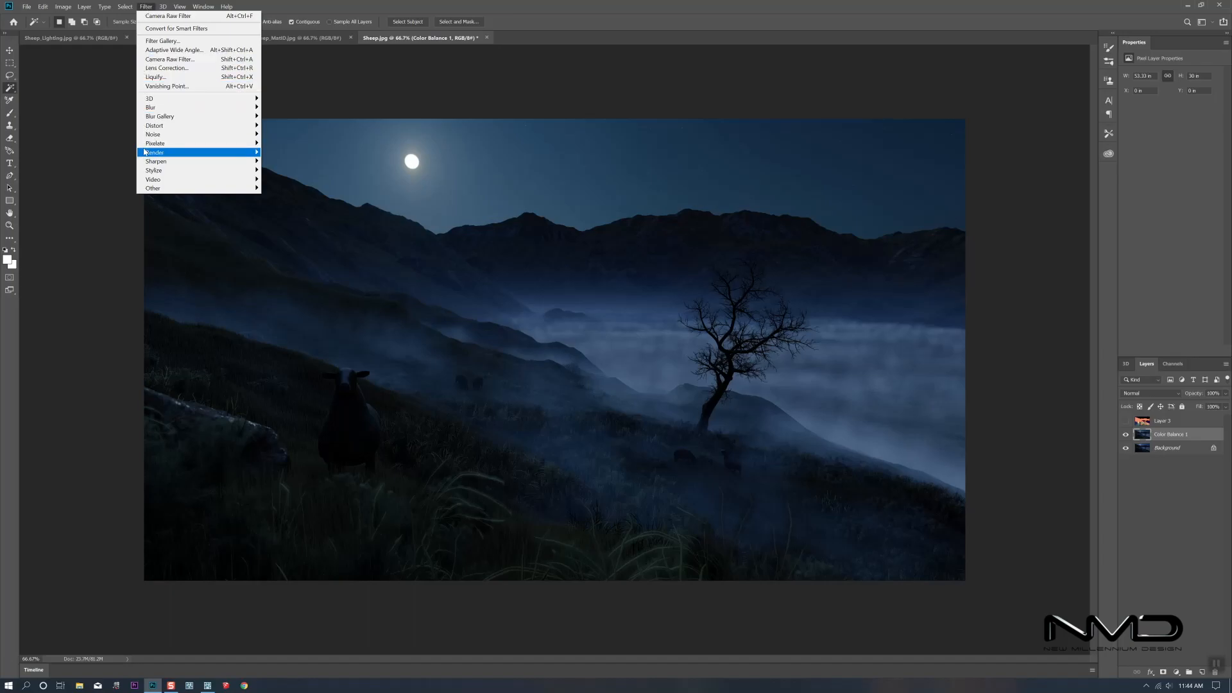
left_click(165, 60)
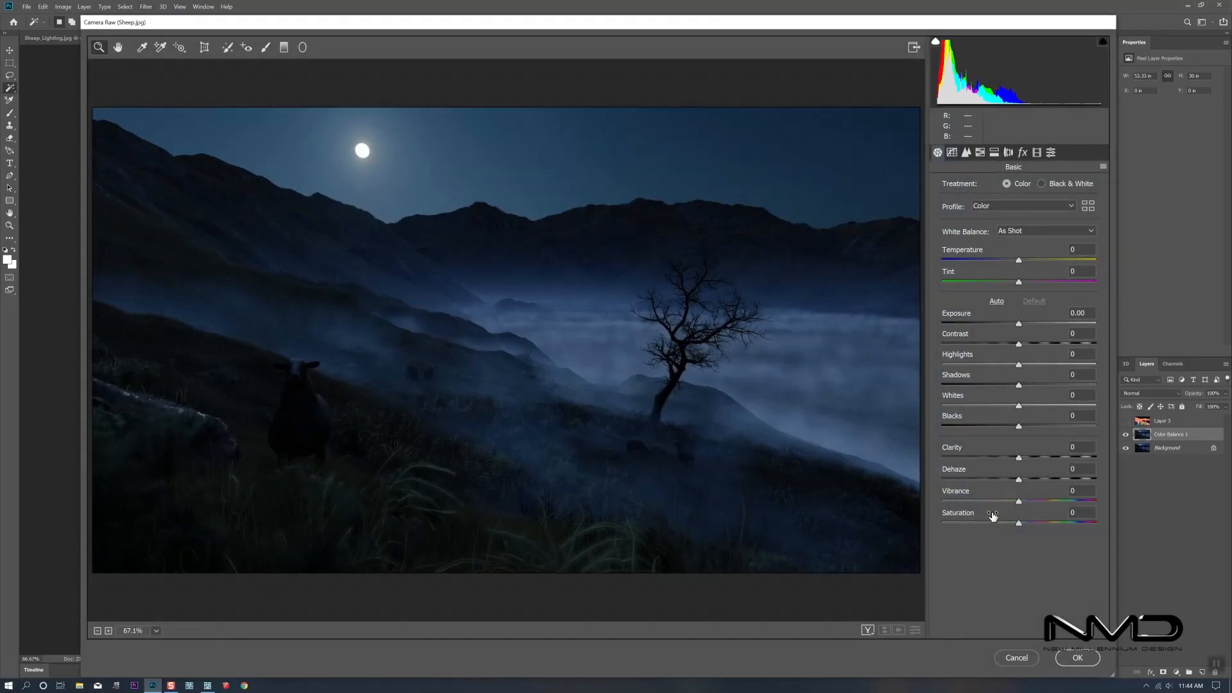
left_click_drag(1019, 456, 1019, 502)
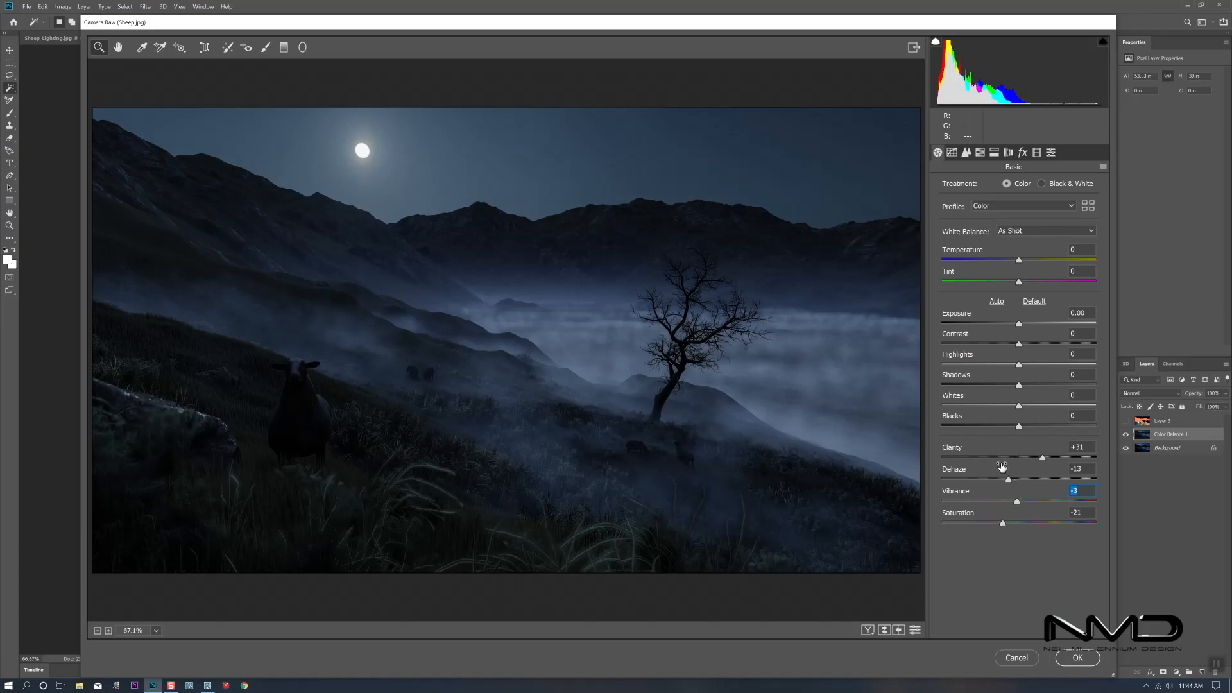
Set the Camera Raw blacks to -16, shadows to +77 and contrast to +39
left_click_drag(1020, 427, 1008, 430)
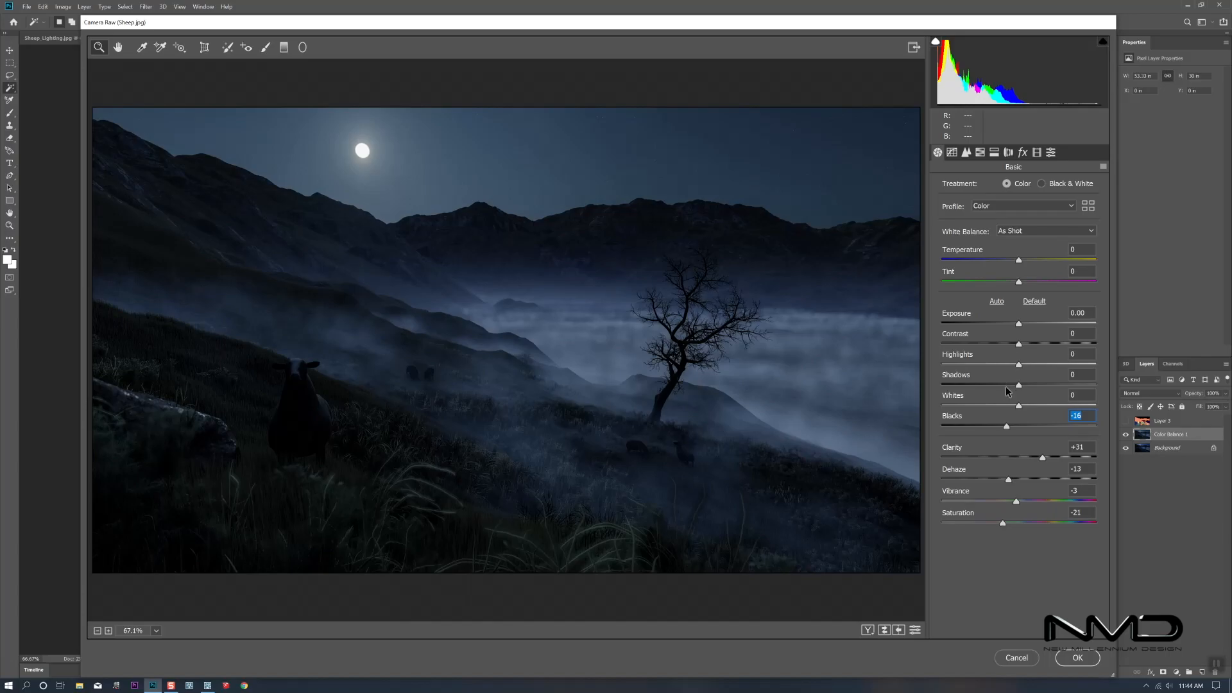
left_click_drag(1021, 387, 1079, 388)
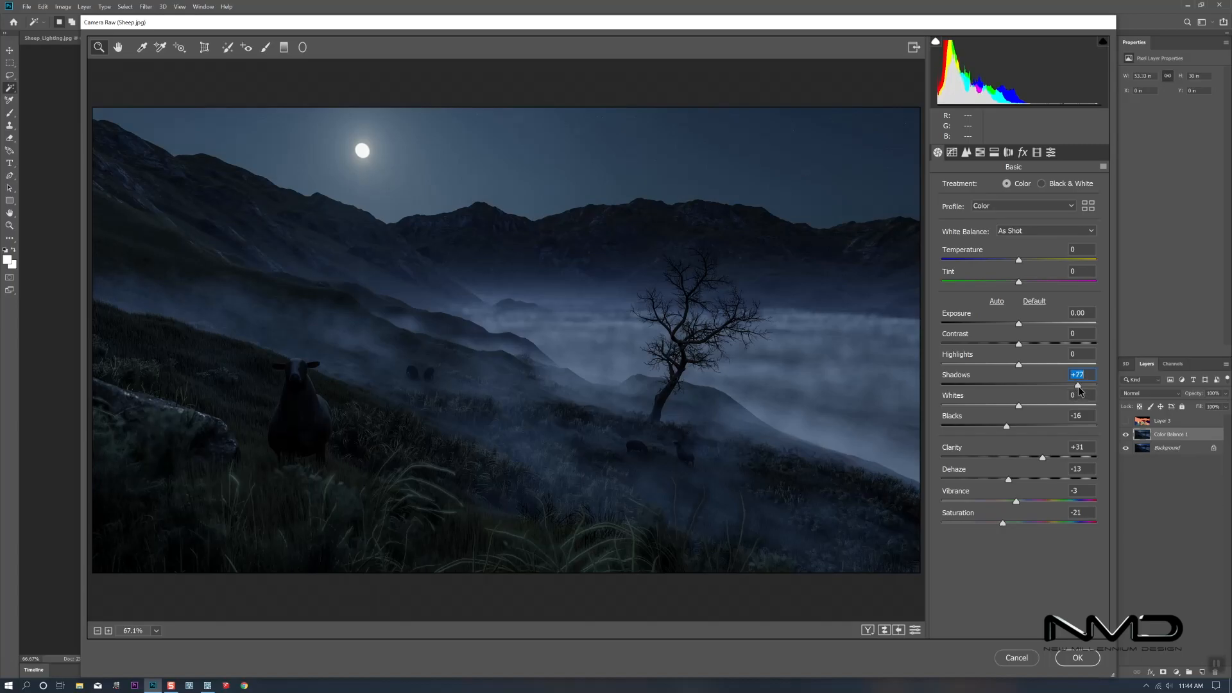
left_click_drag(1023, 349, 1051, 350)
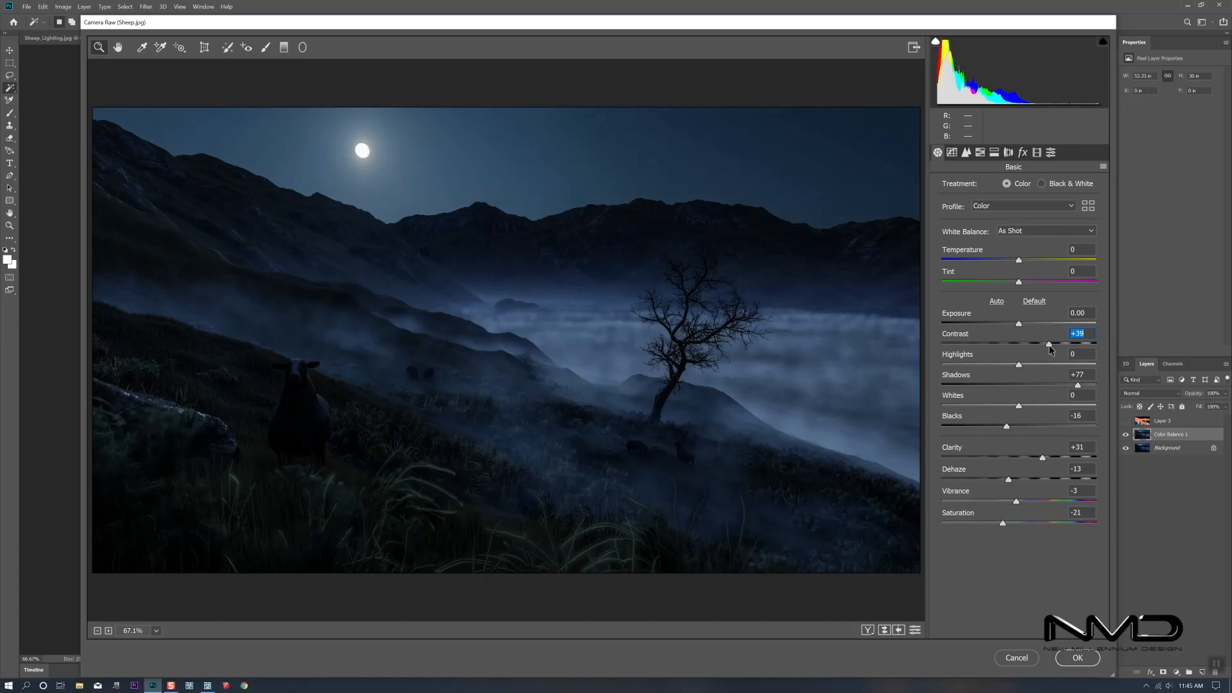
Cool the white balance to temperature -3 and raise highlights to +61 and whites to +36
left_click(1019, 260)
left_click_drag(1021, 263, 1019, 263)
left_click_drag(1019, 366, 1066, 367)
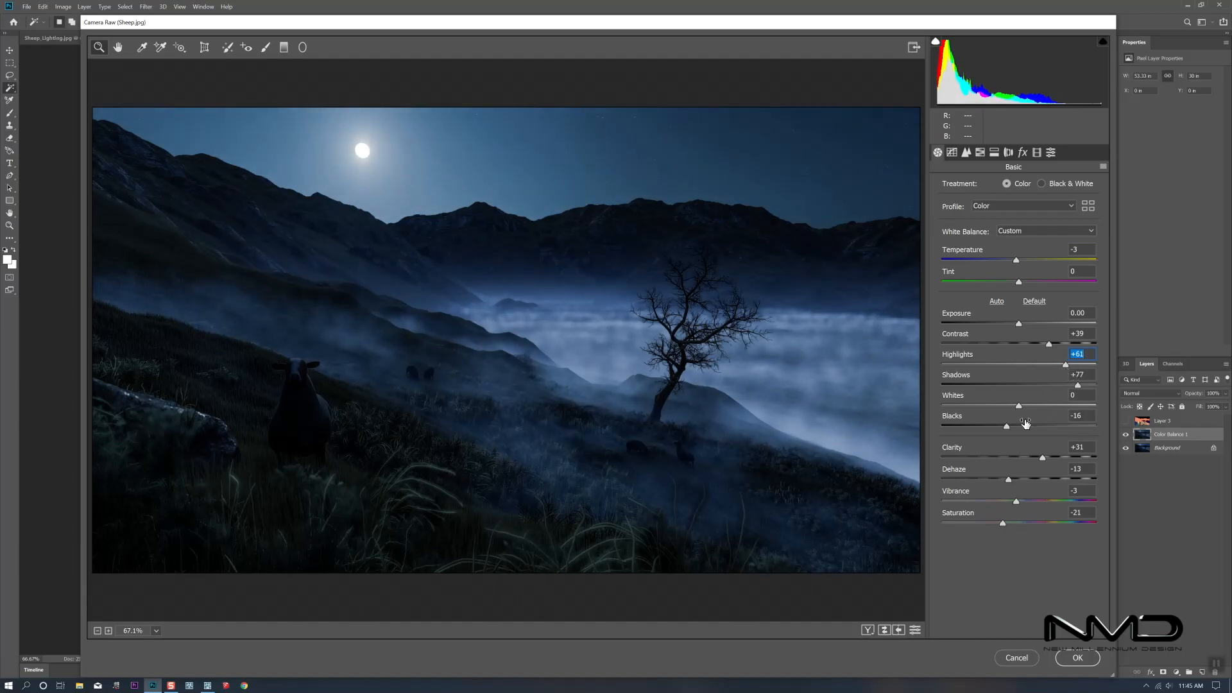
left_click_drag(1019, 407, 1046, 407)
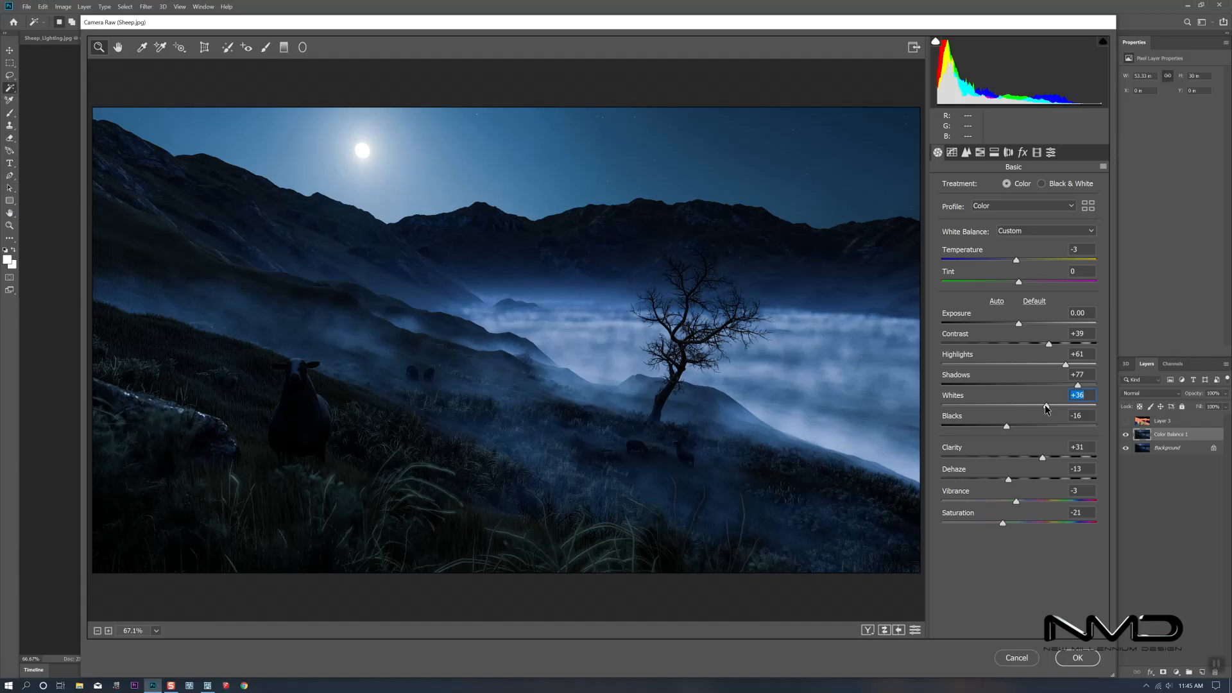
Refine the tones to whites +35, highlights +62, blacks -6 and contrast about +43
left_click_drag(1045, 405, 1044, 406)
mouse_move(1065, 365)
left_mouse_down()
mouse_move(1025, 363)
mouse_move(1085, 364)
mouse_move(1068, 373)
left_mouse_up()
left_click_drag(1068, 373, 1066, 373)
left_click_drag(1008, 427, 1016, 427)
mouse_move(1049, 344)
left_mouse_down()
mouse_move(1033, 347)
mouse_move(1051, 351)
left_mouse_up()
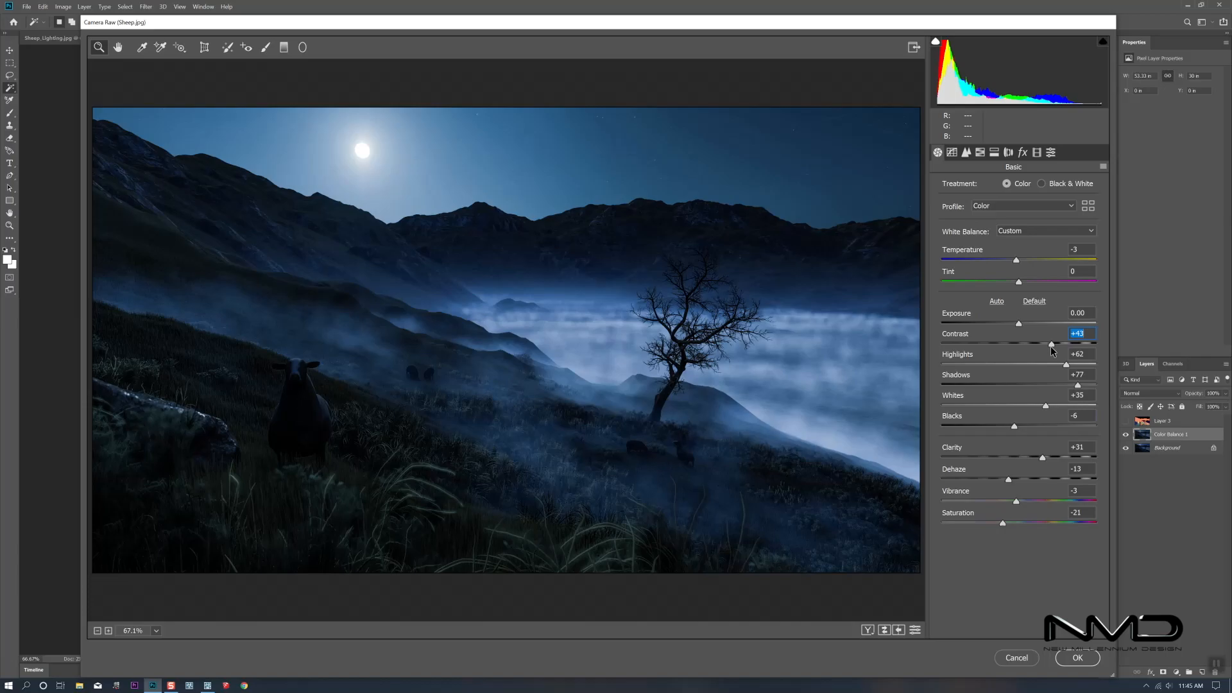
Set exposure to +0.10, contrast to +48, whites to +43, highlights to +60 and vibrance to -2
left_click(1019, 323)
left_click_drag(1020, 323, 1020, 322)
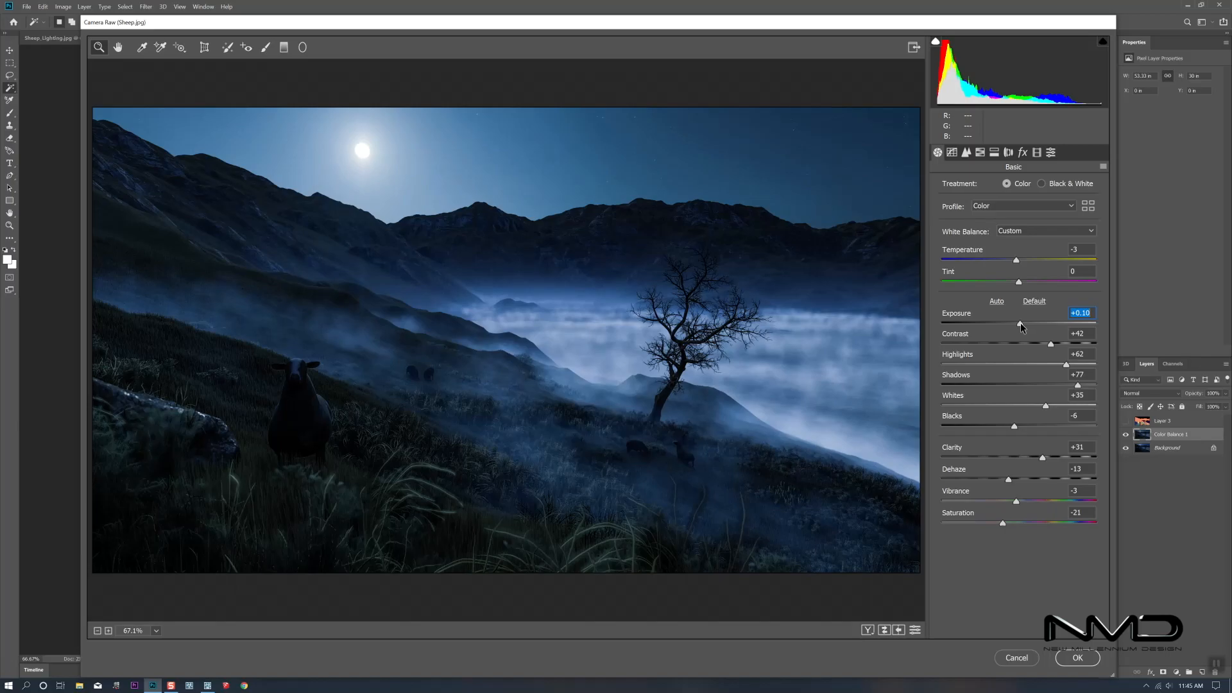
left_click_drag(1052, 344, 1057, 345)
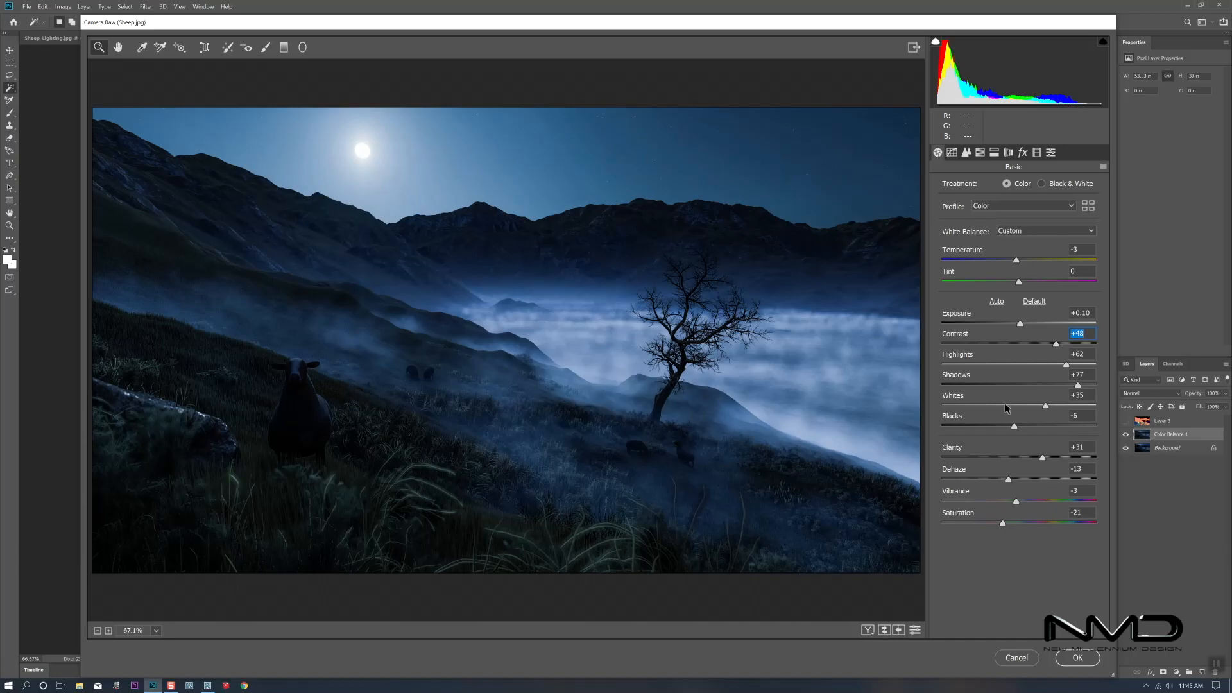
left_click_drag(1047, 405, 1067, 368)
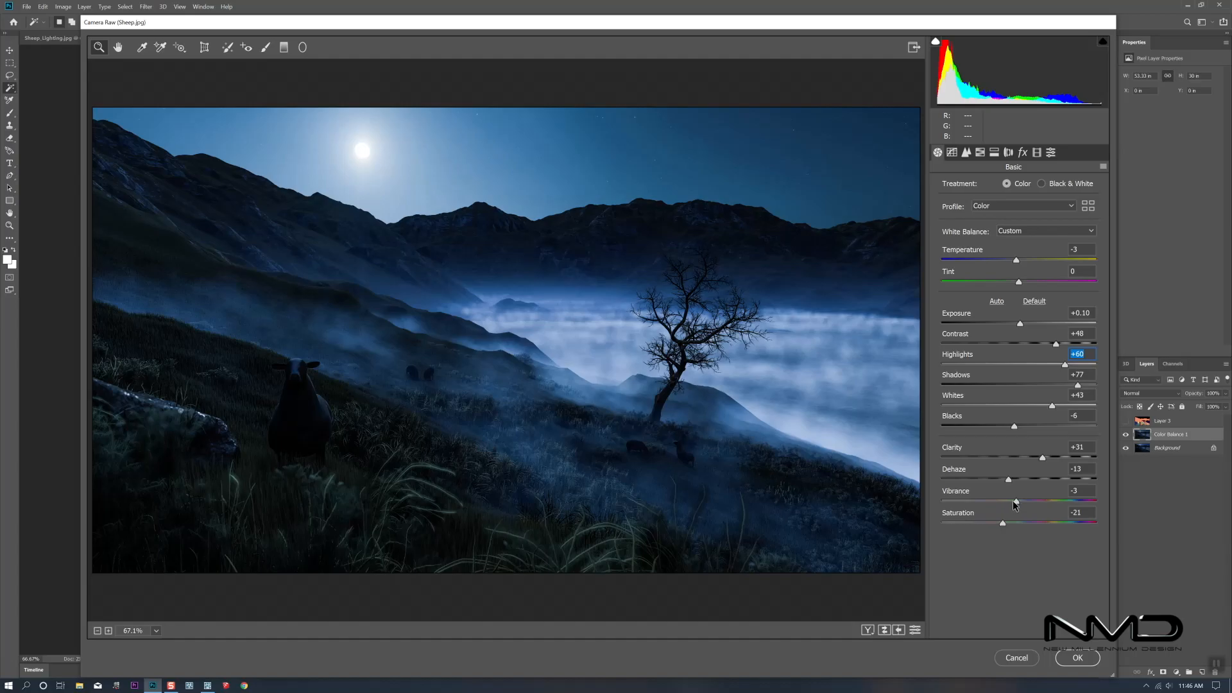
left_click_drag(1016, 502, 1018, 500)
Apply the Artistic 04 profile from the profile browser with an amount of 28
left_click(1089, 206)
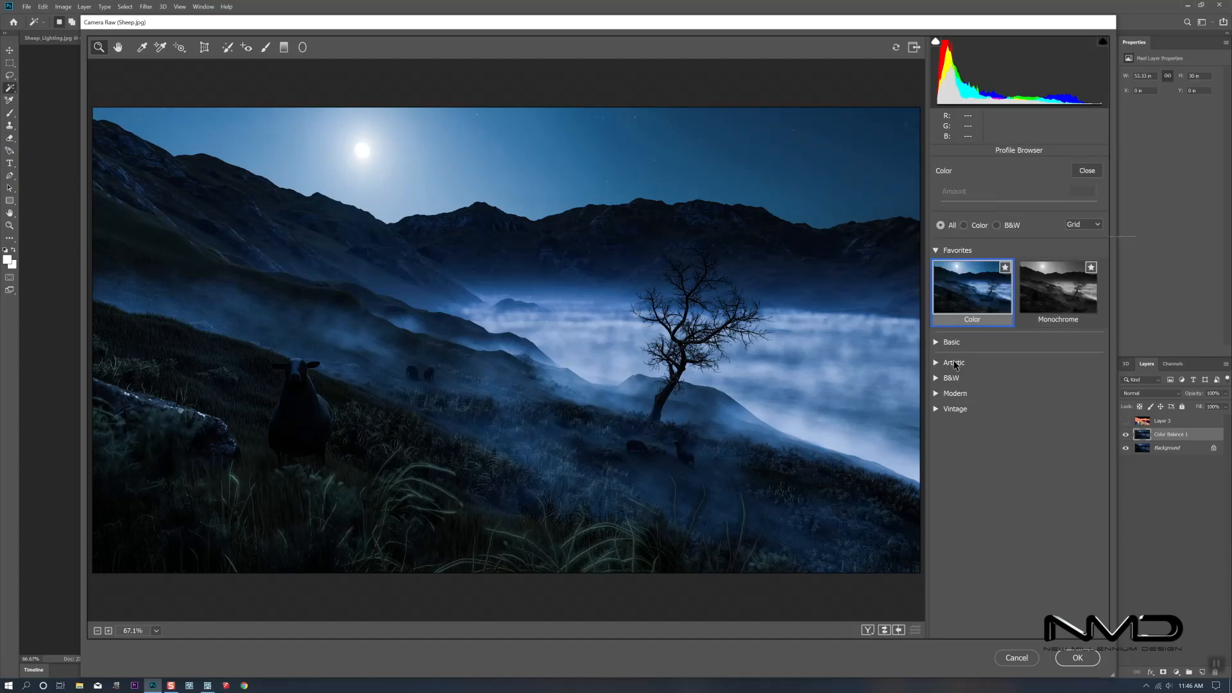
left_click(936, 363)
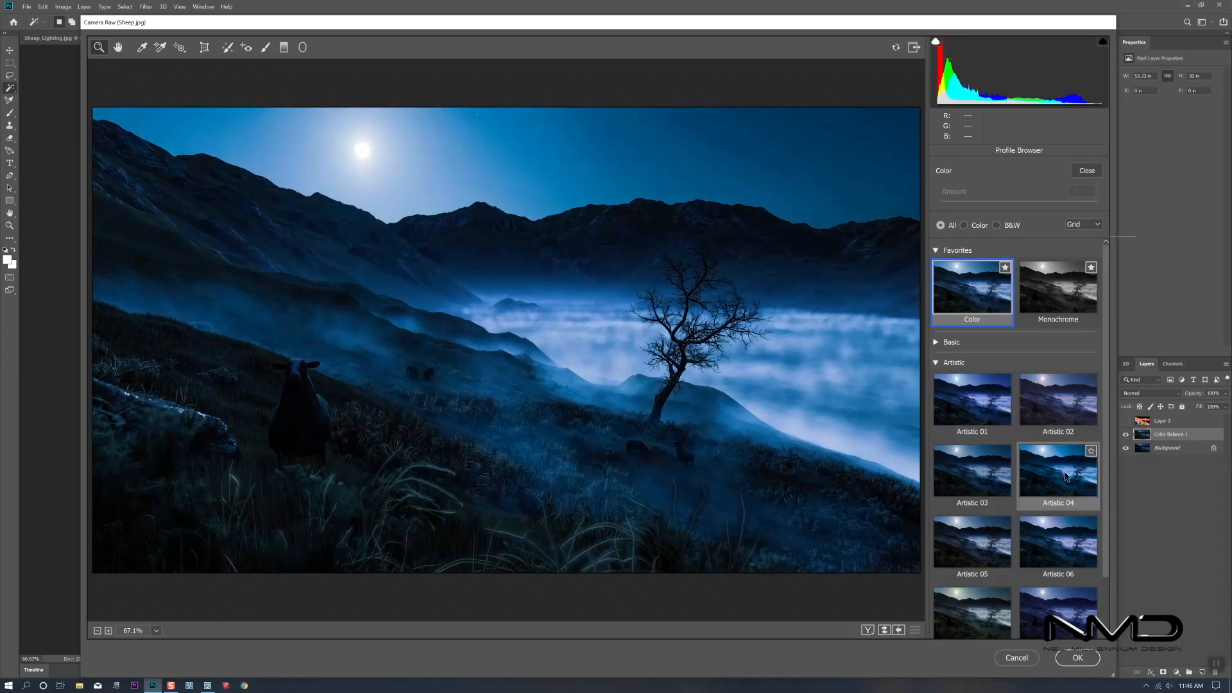
left_click(1062, 475)
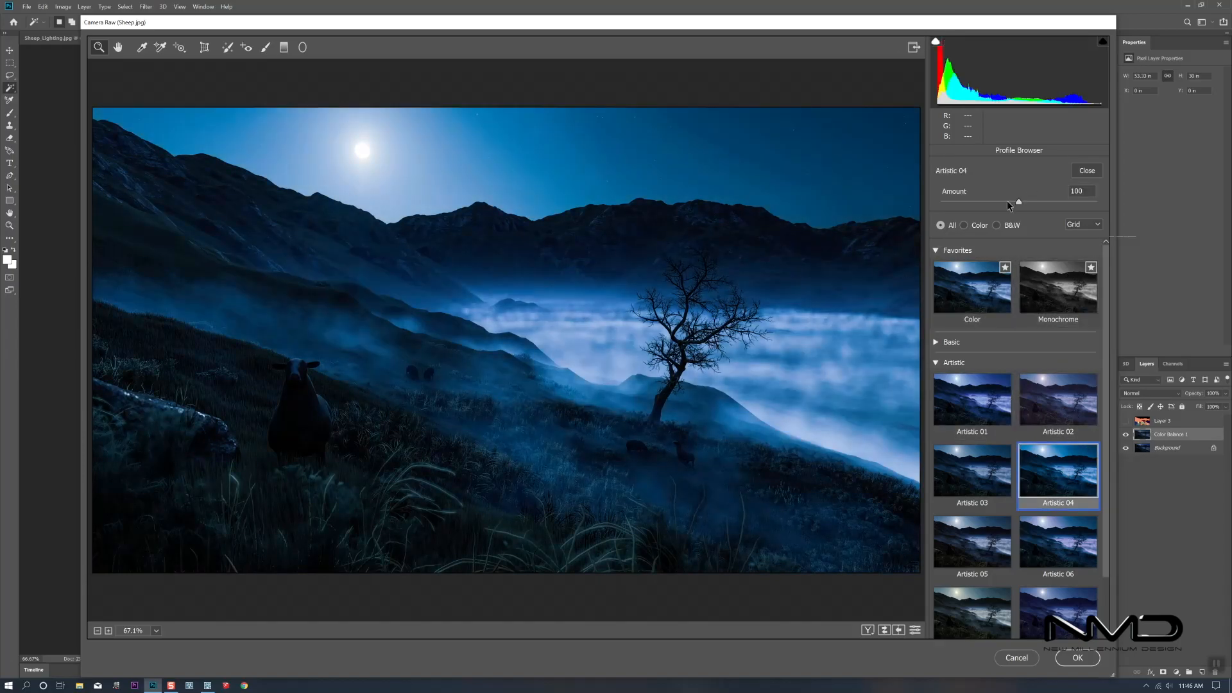
left_click_drag(1019, 204, 964, 204)
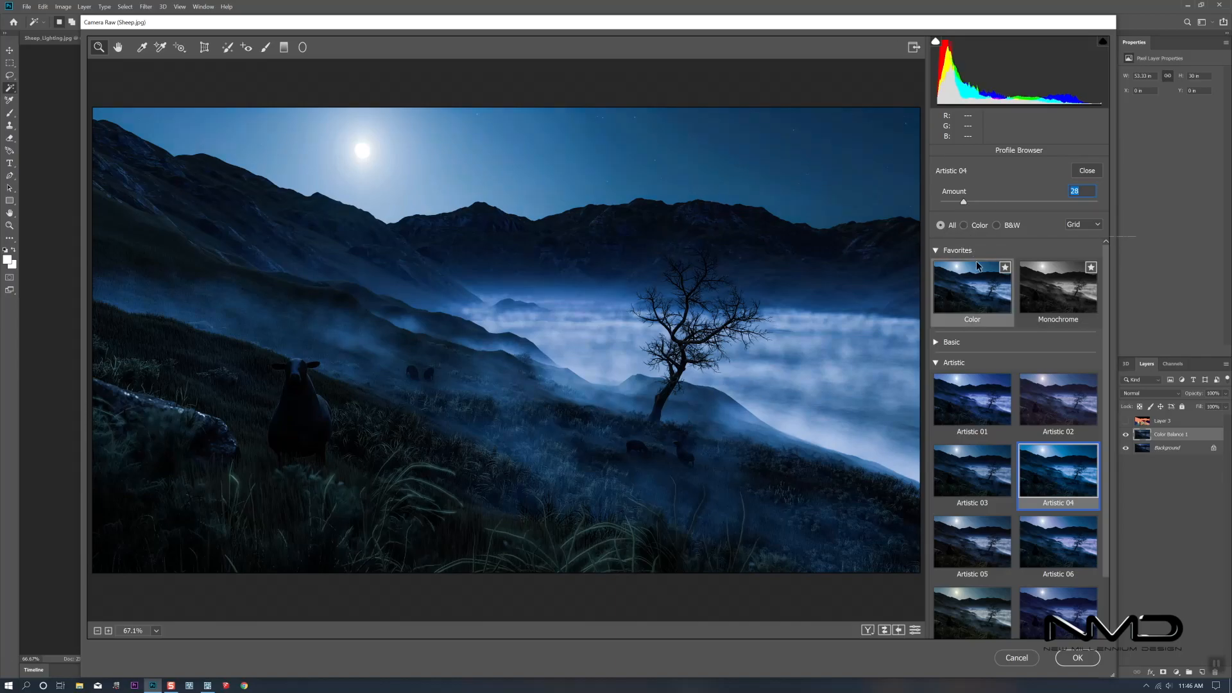
left_click(1087, 171)
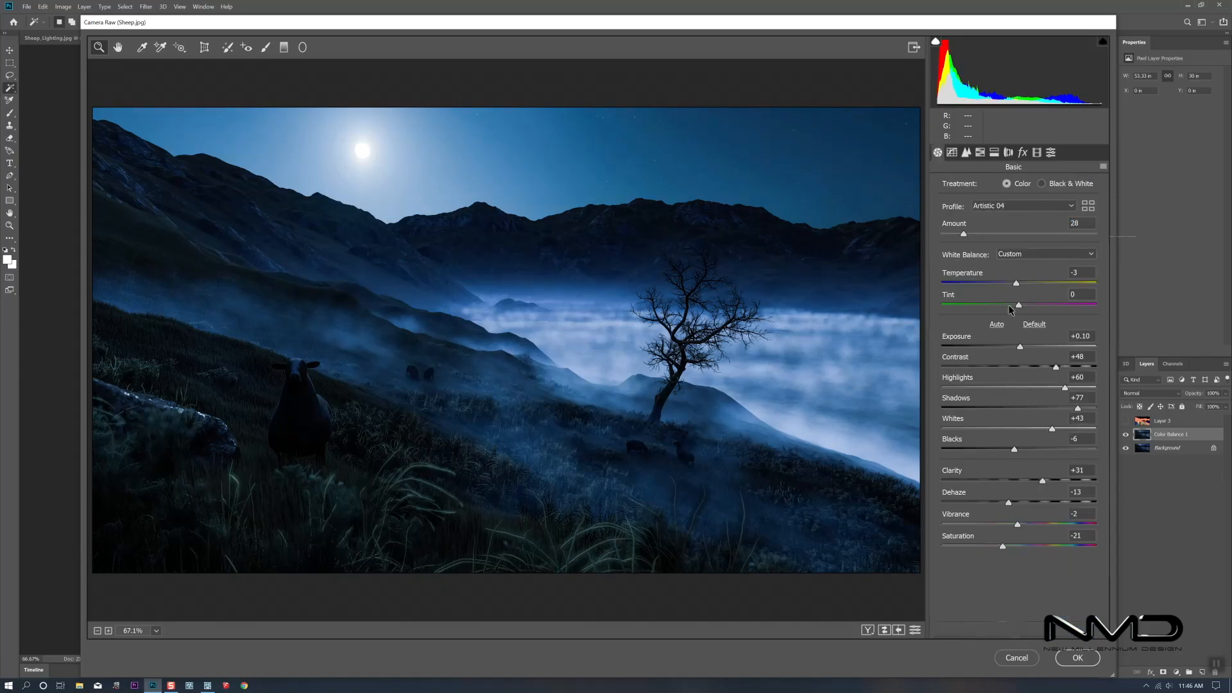
Set temperature to -6 and saturation to about -38, and apply the Camera Raw filter to the layer
left_click_drag(1017, 283, 1014, 286)
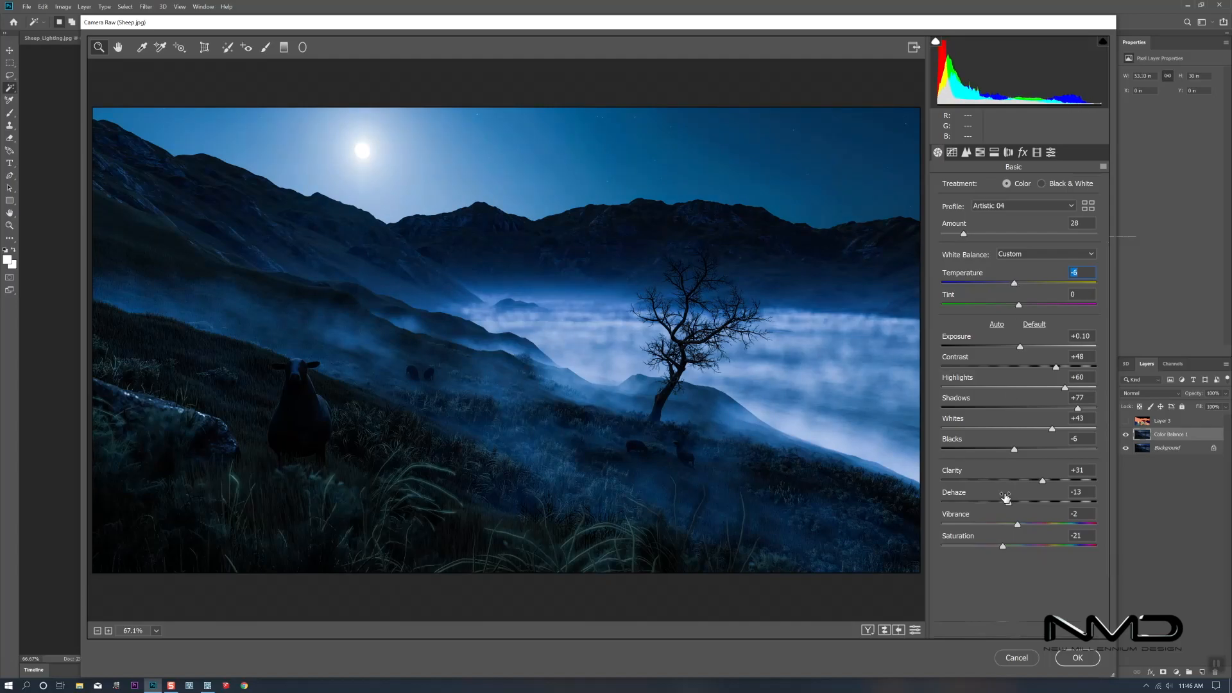
left_click(1003, 547)
left_click_drag(1004, 550, 992, 545)
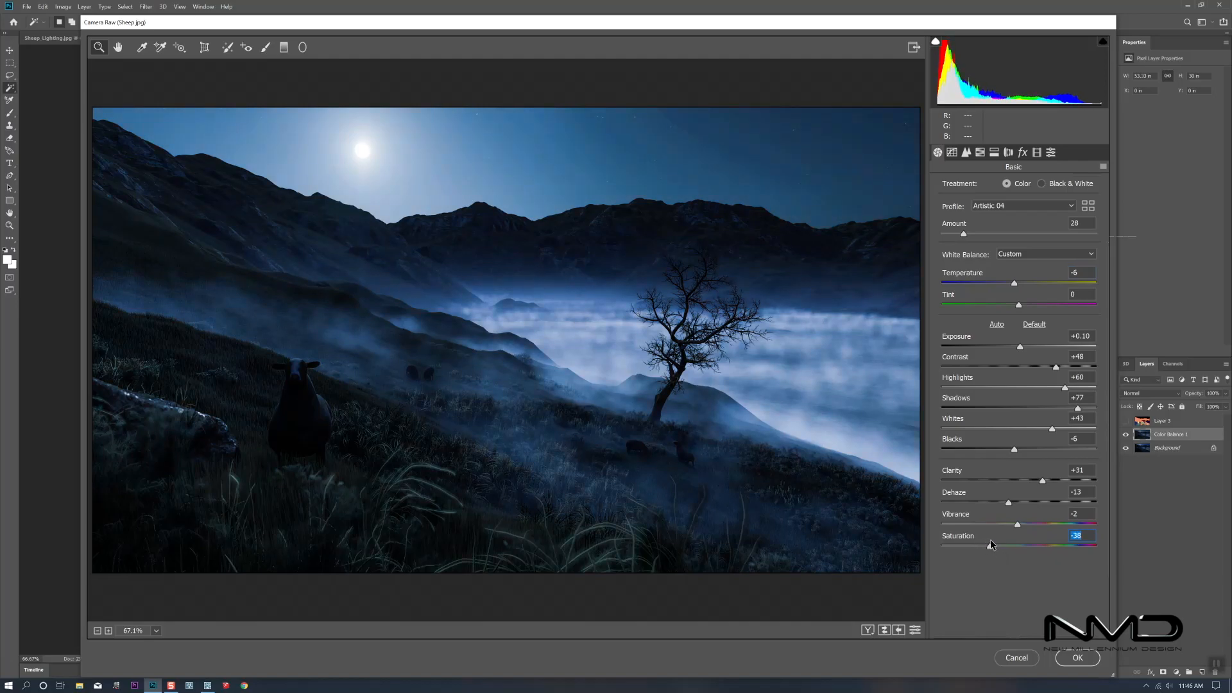
mouse_move(992, 545)
left_mouse_down()
mouse_move(1021, 525)
mouse_move(993, 547)
left_mouse_up()
left_click(1082, 658)
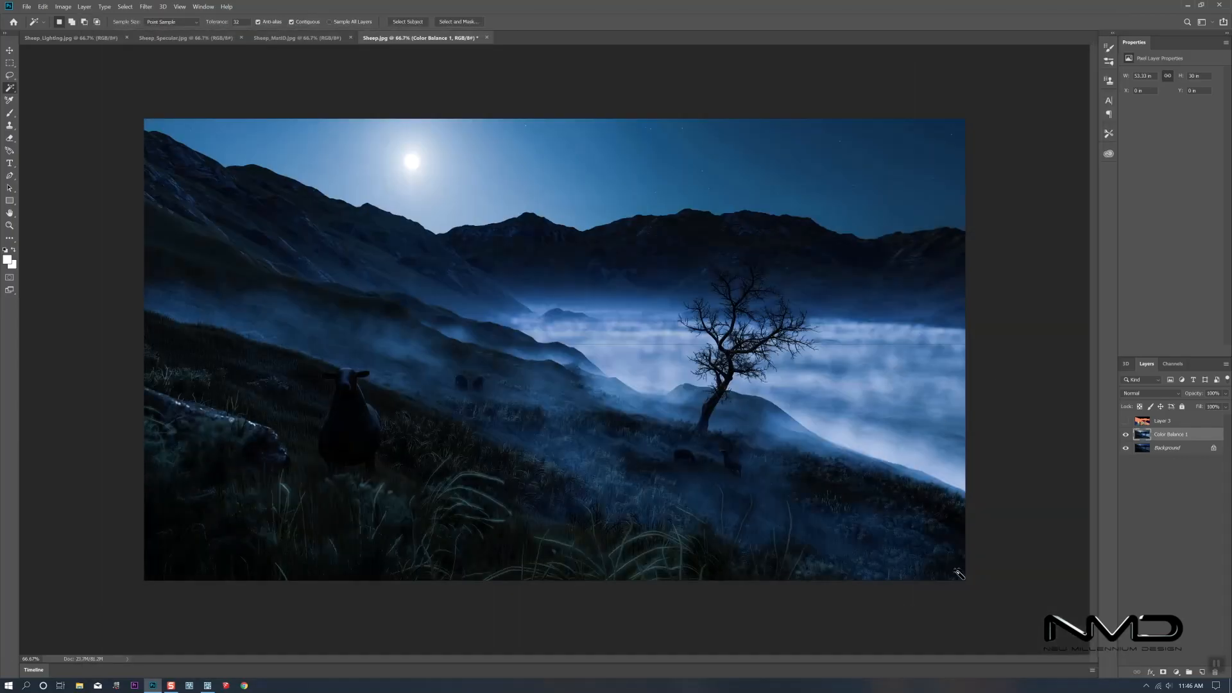
Add a Brightness/Contrast adjustment above the Color Balance 1 layer with brightness and contrast at about 5 each, and compare before and after
left_click(1126, 435)
left_click(1126, 434)
left_click(1177, 672)
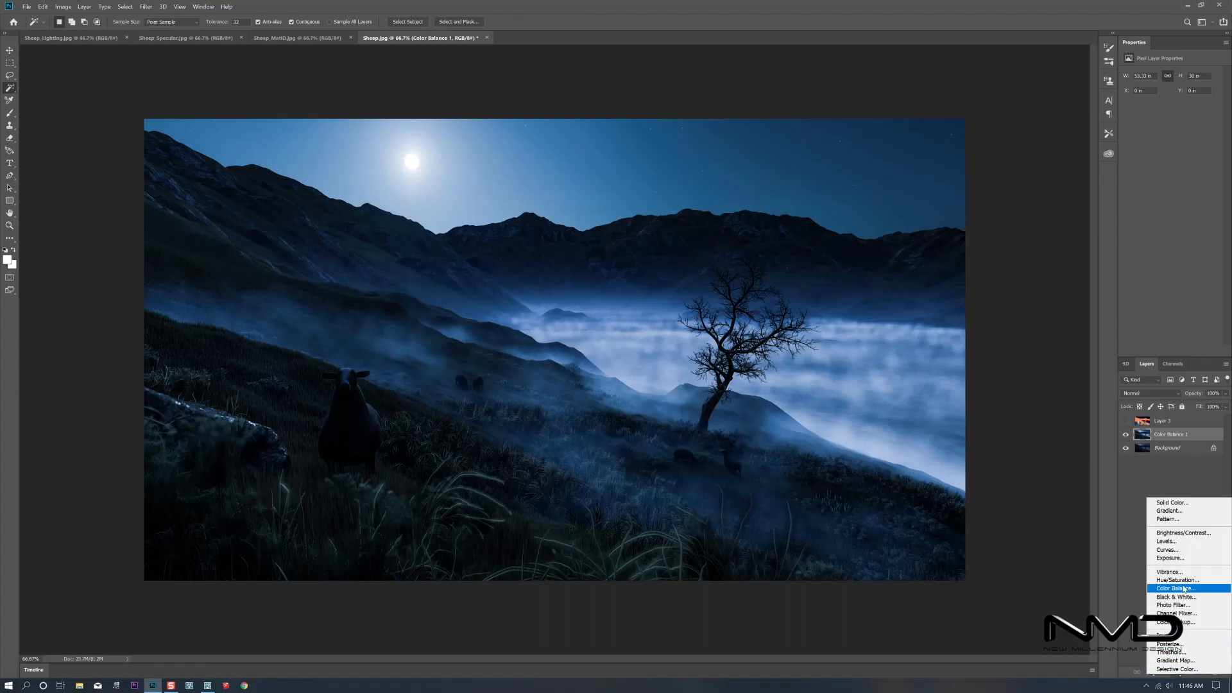
left_click(1182, 532)
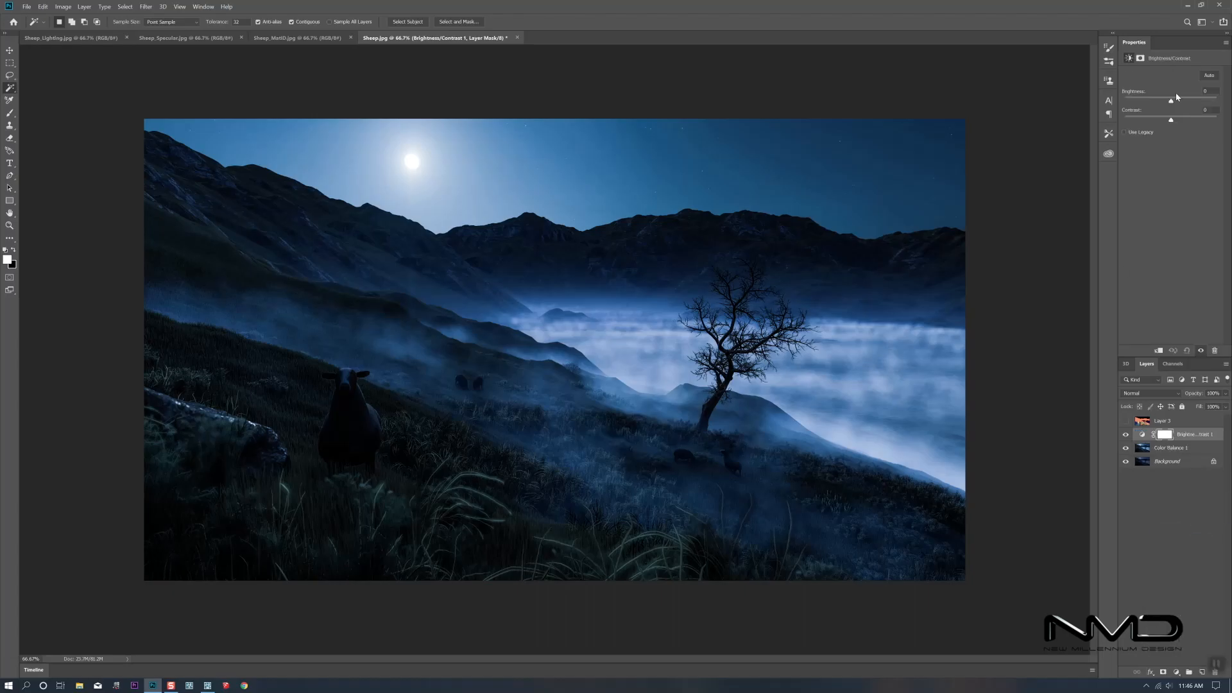
left_click_drag(1173, 122, 1180, 121)
left_click_drag(1173, 102, 1174, 101)
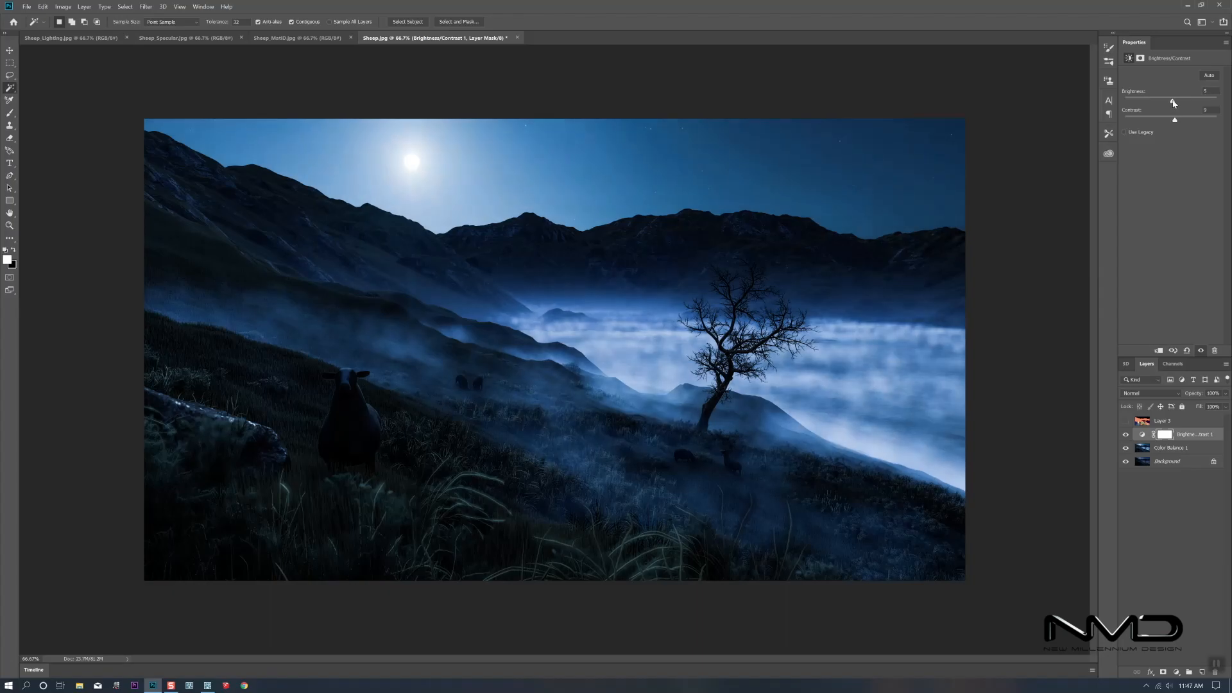
left_click_drag(1175, 122, 1181, 122)
left_click_drag(1178, 122, 1175, 103)
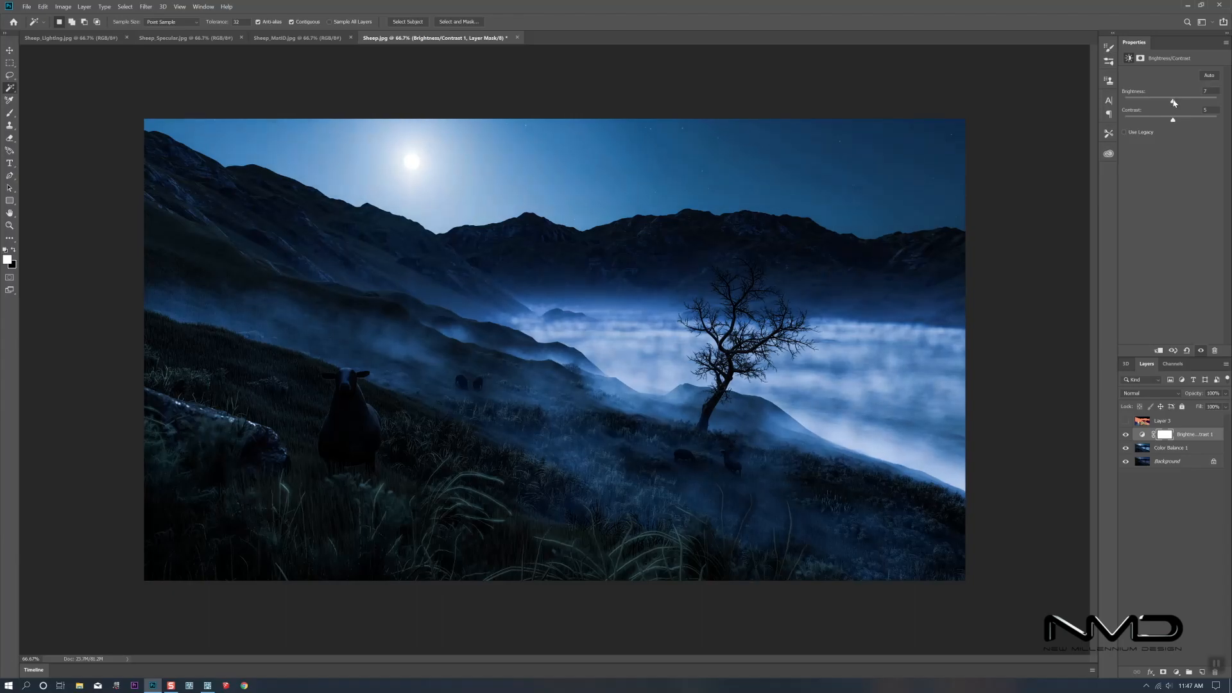
left_click(1126, 435)
left_click(1126, 435)
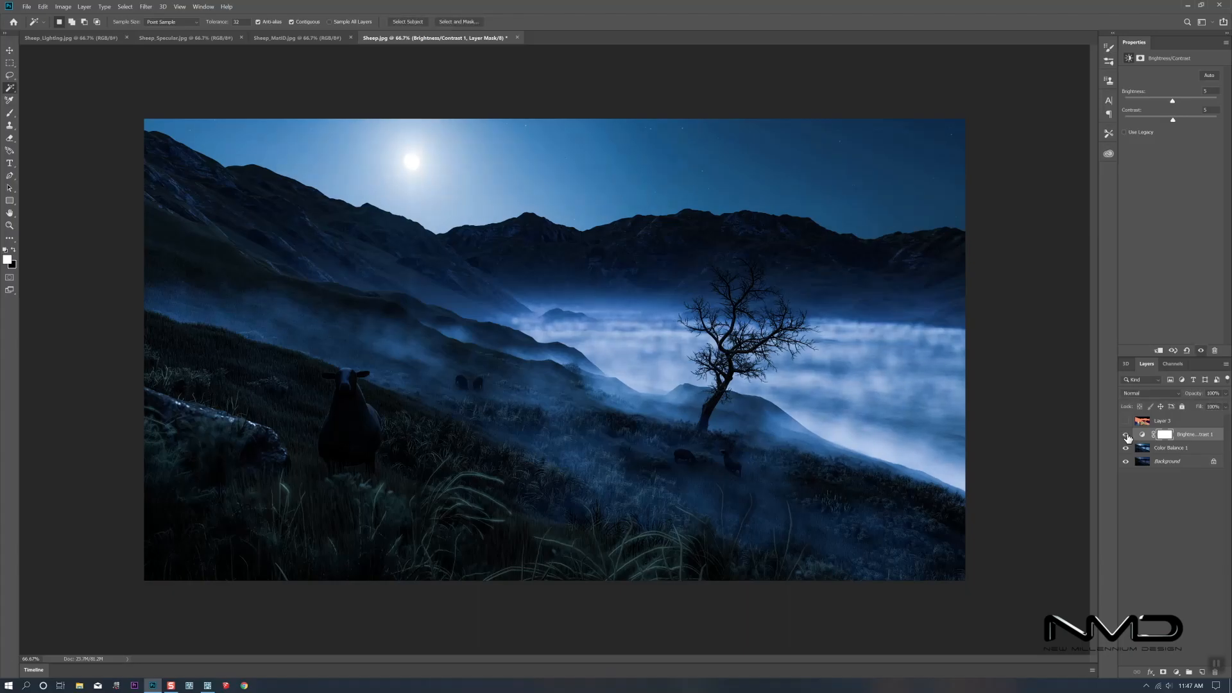
Add a Color Balance adjustment directly above the Color Balance 1 layer and slightly shift its midtones
left_click(1173, 448)
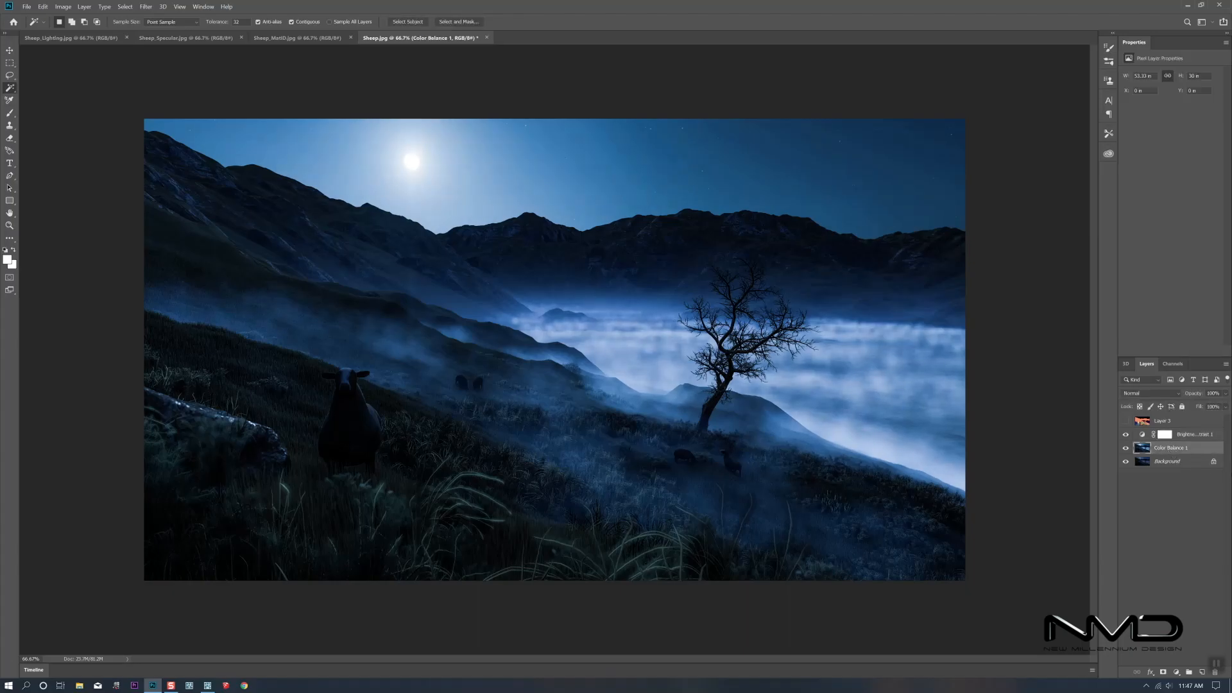
left_click(1177, 672)
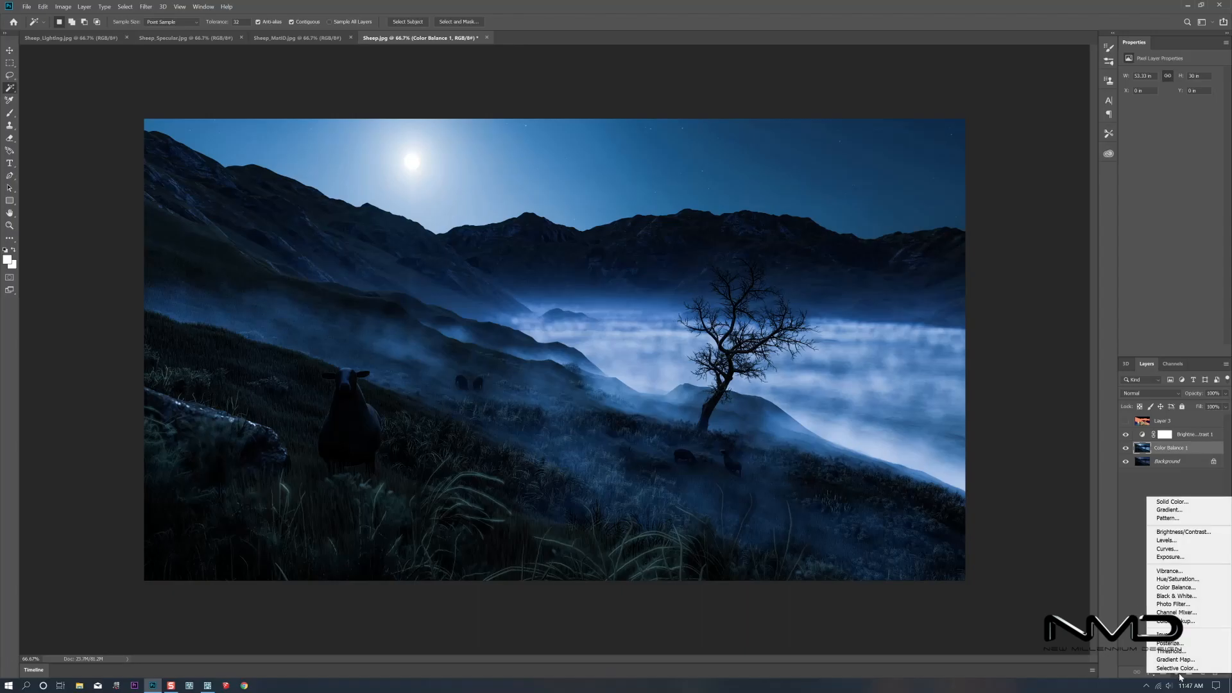
left_click(1176, 587)
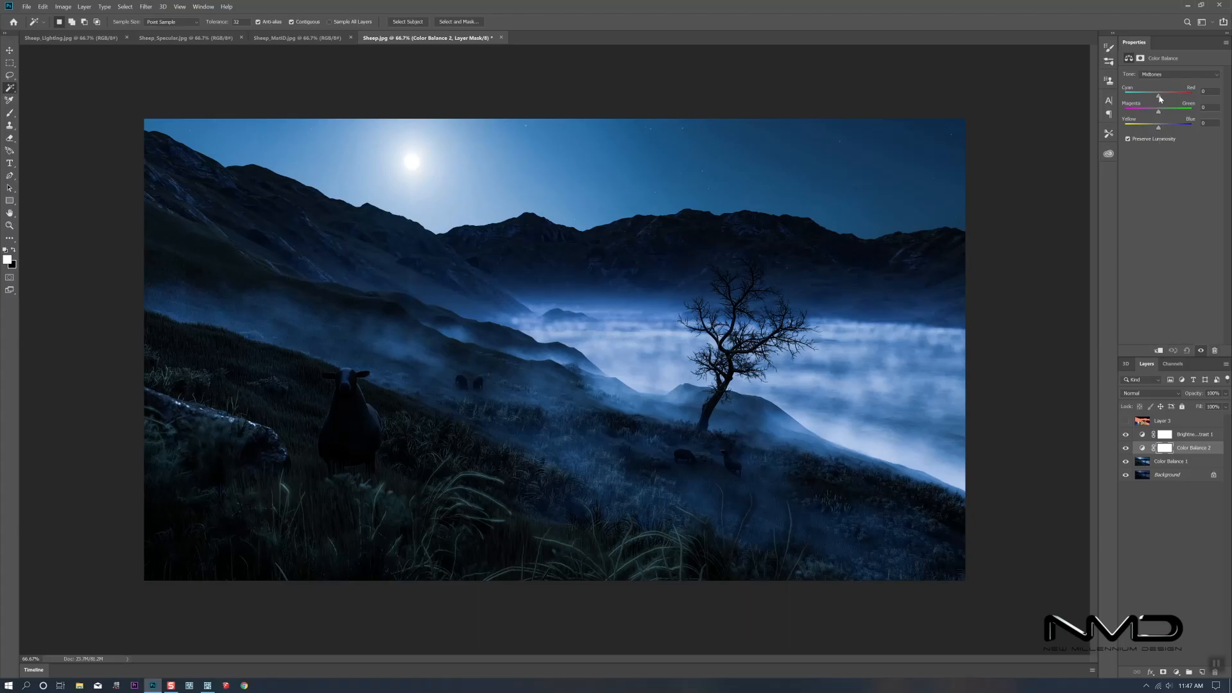
left_click_drag(1159, 96, 1161, 127)
left_click_drag(1162, 131, 1159, 130)
Add a Hue/Saturation adjustment directly above the Color Balance 1 layer, slightly lower its saturation, and compare before and after
left_click(1165, 462)
left_click(1175, 670)
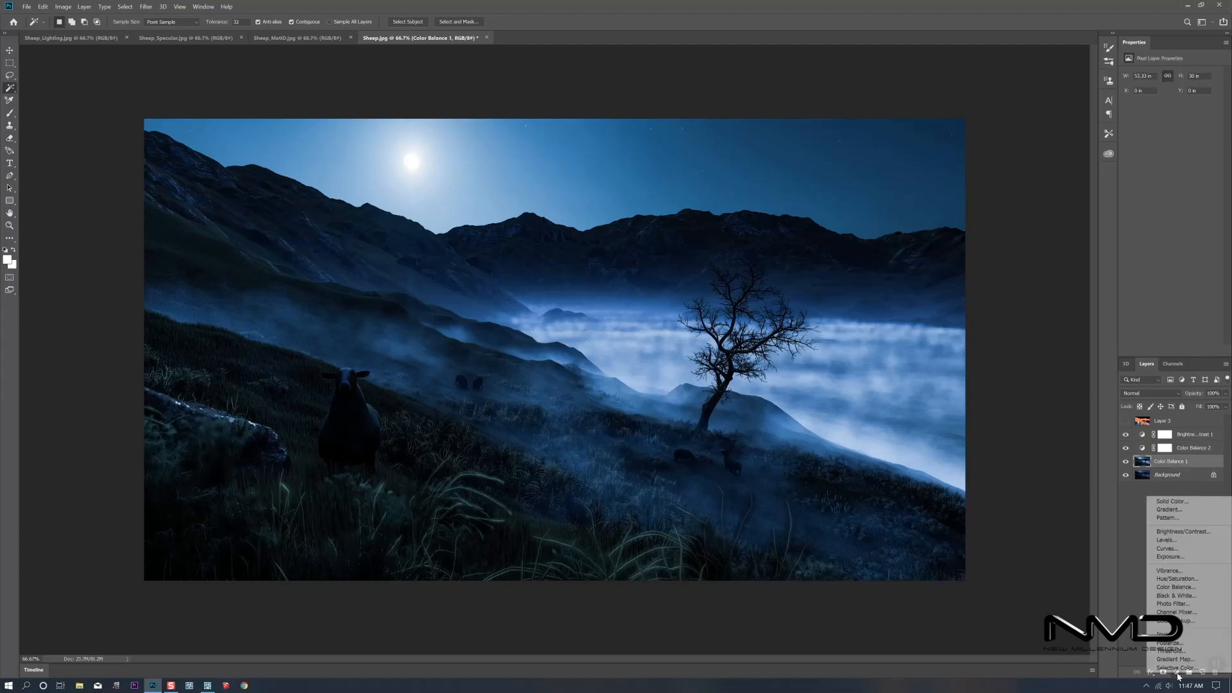
left_click(1176, 582)
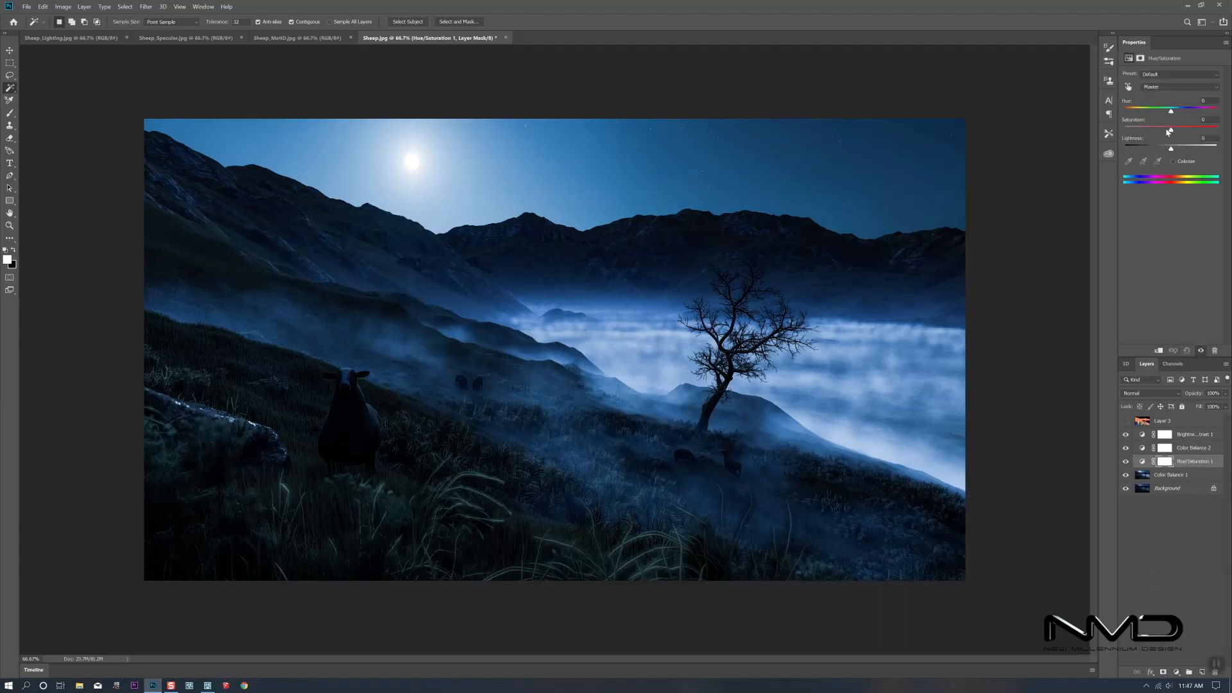
mouse_move(1172, 133)
left_mouse_down()
mouse_move(1156, 133)
mouse_move(1166, 132)
left_mouse_up()
left_click(1126, 461)
left_click(1126, 461)
Group the Color Balance 1 layer with the three adjustment layers above it, and compare the group's effect against the background
left_click(1171, 476)
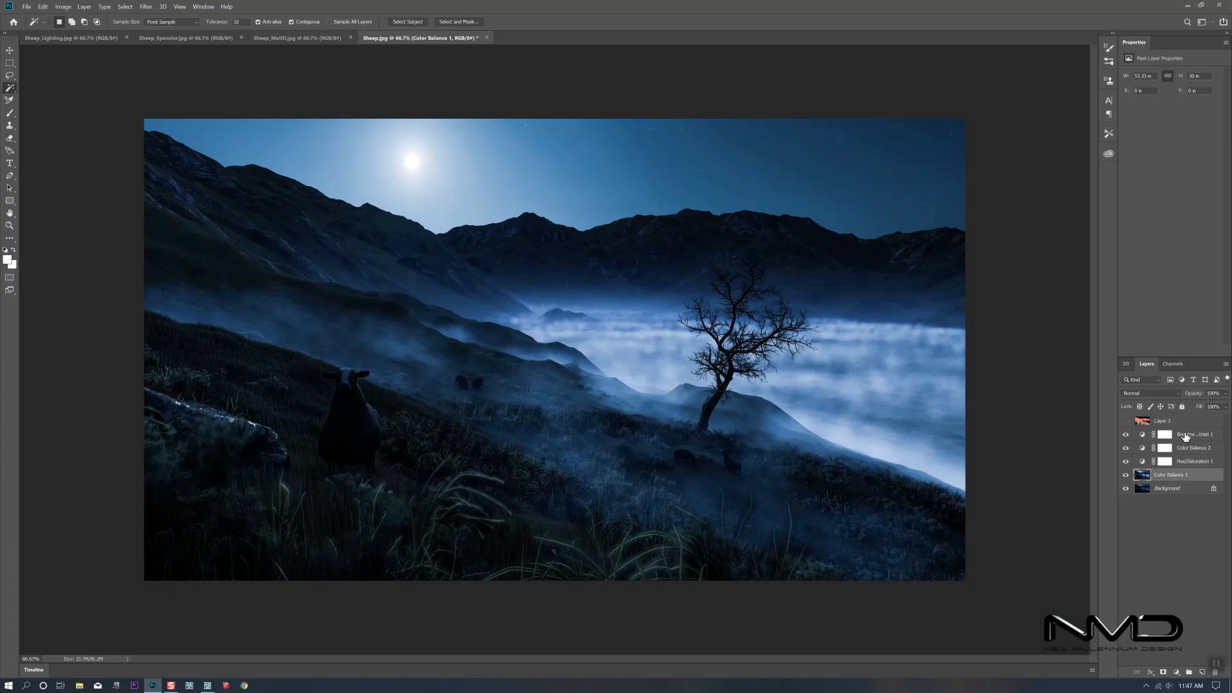
left_click(1185, 435, "shift")
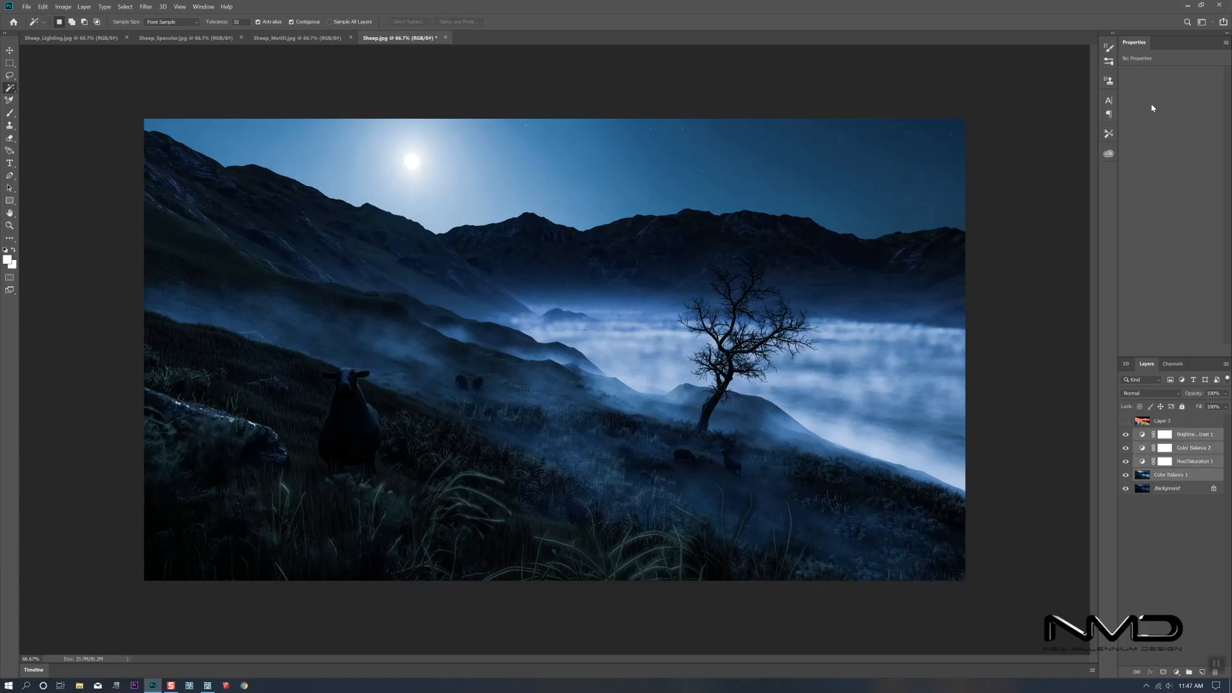
right_click(1182, 443)
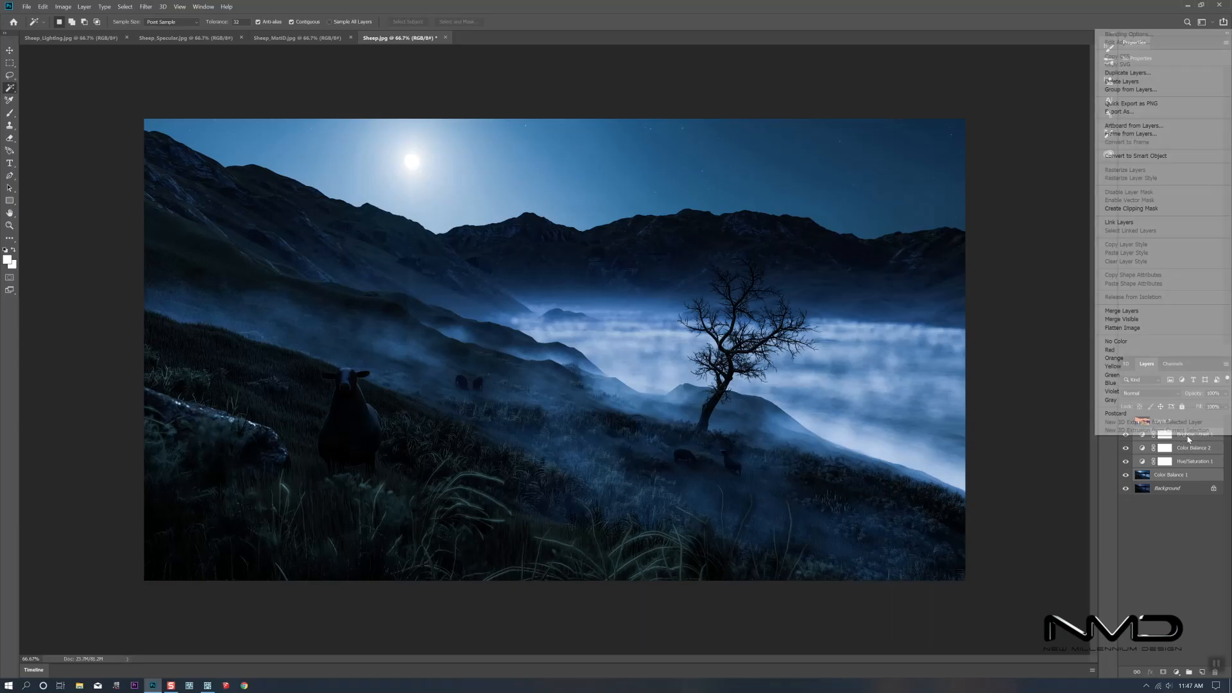
left_click(1136, 89)
key("Return")
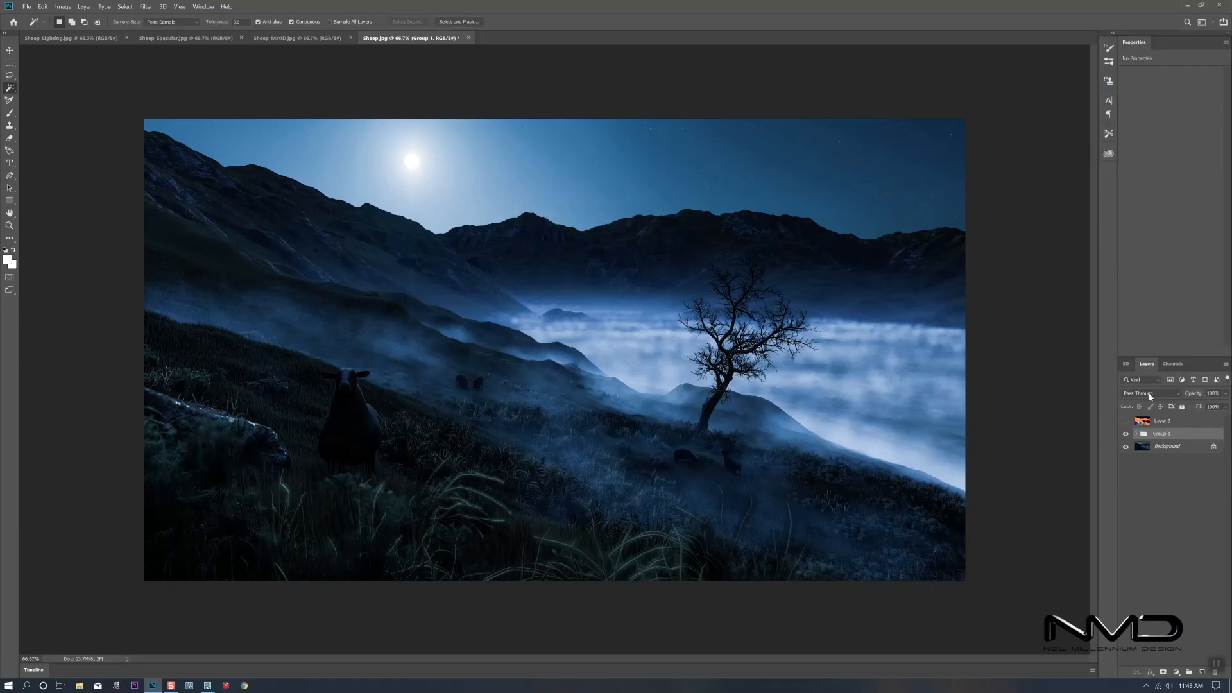
left_click(1126, 436)
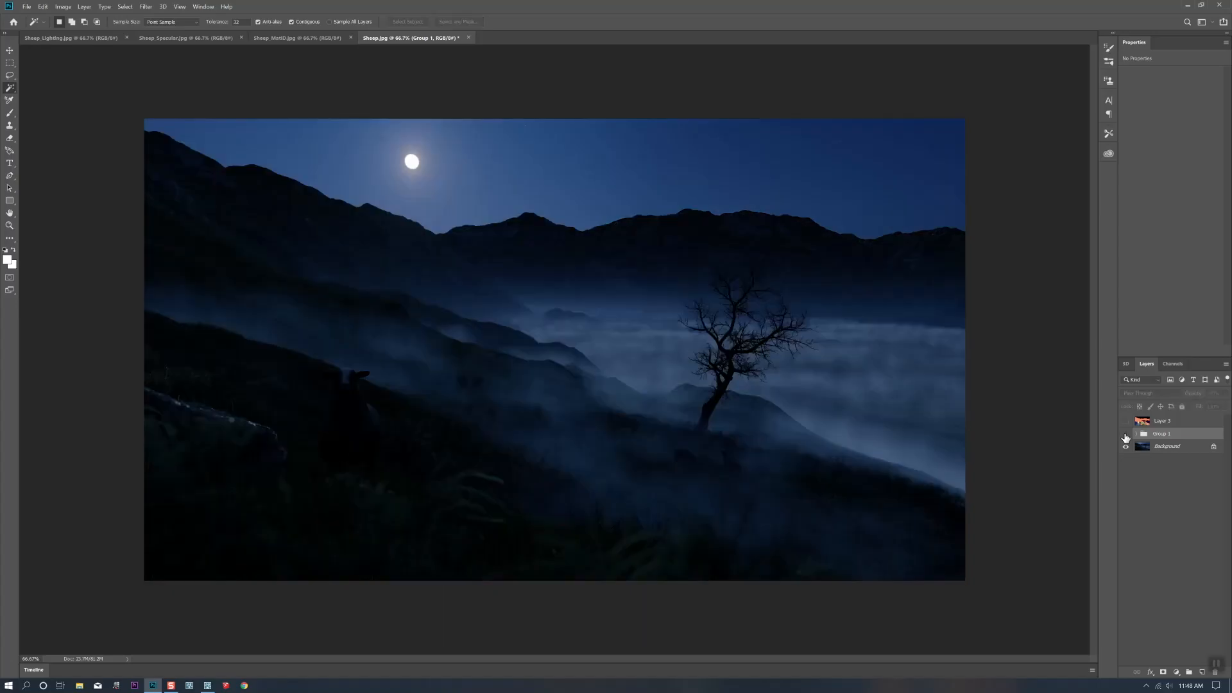
left_click(1126, 435)
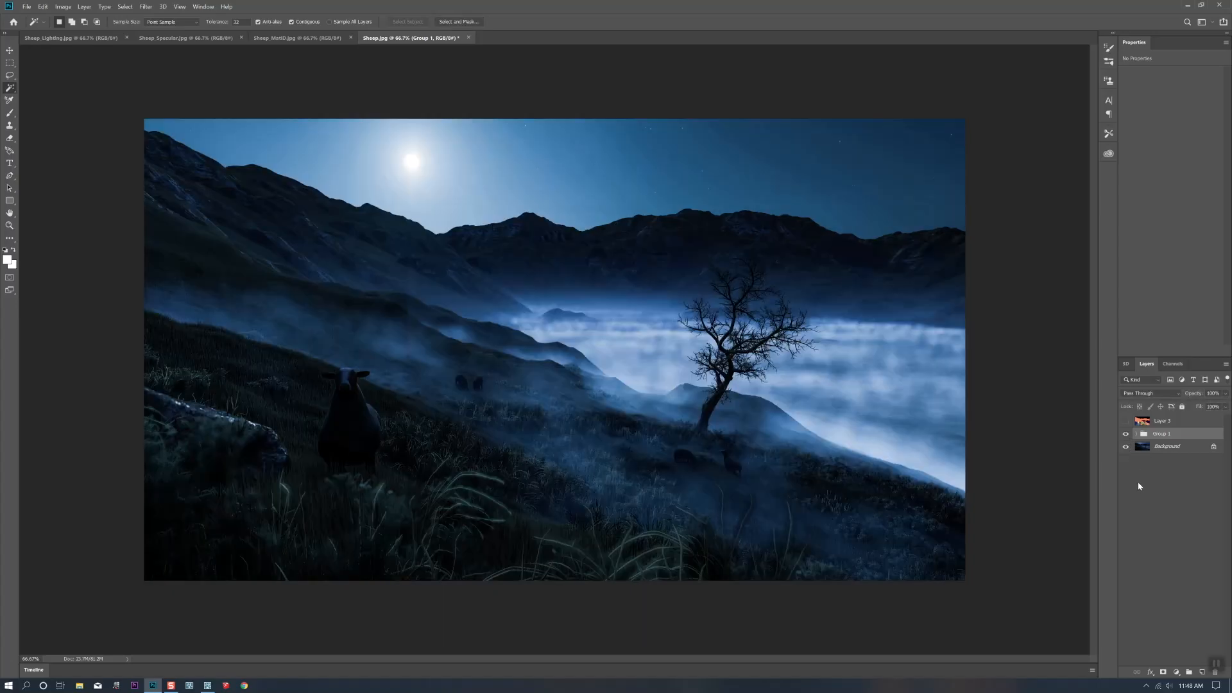